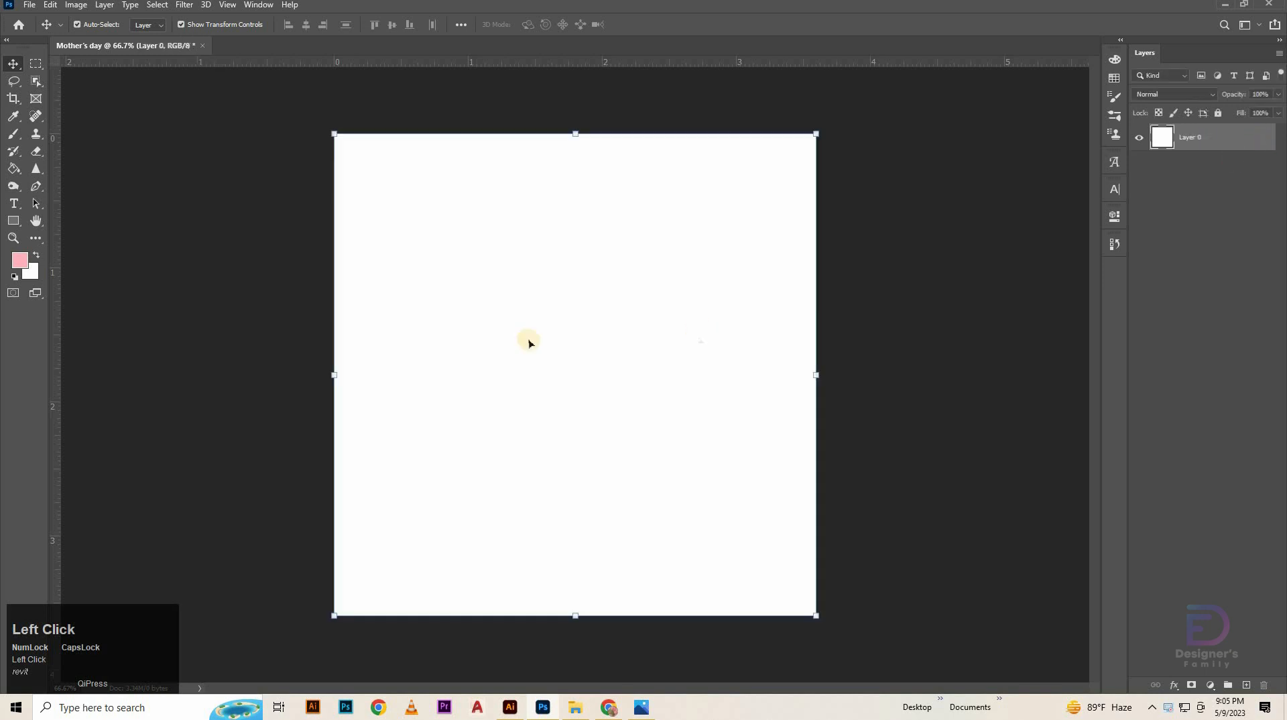
Add a vertical and a horizontal guide crossing at the centre of the canvas.
drag(53, 469, 575, 473)
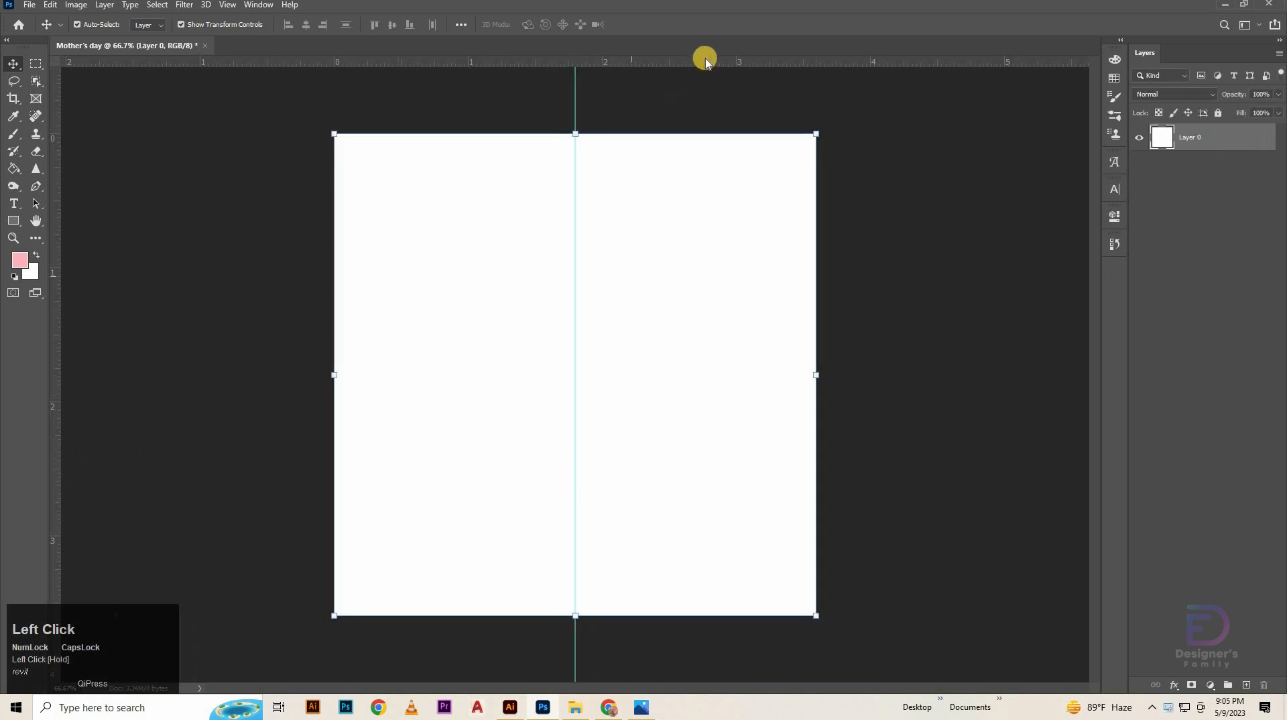
drag(703, 59, 697, 375)
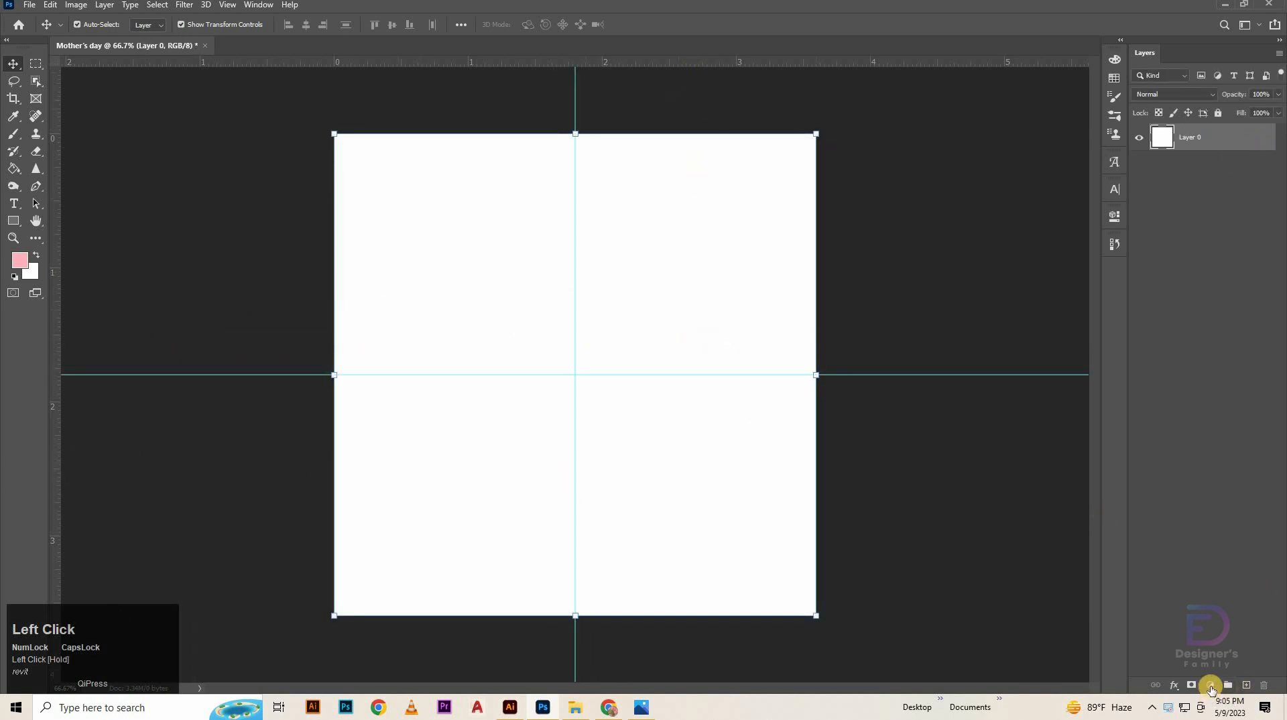
Add a Gradient Overlay to Layer 0 with a light pink feebeb colour stop at 32% location.
double_click(1218, 132)
click(625, 560)
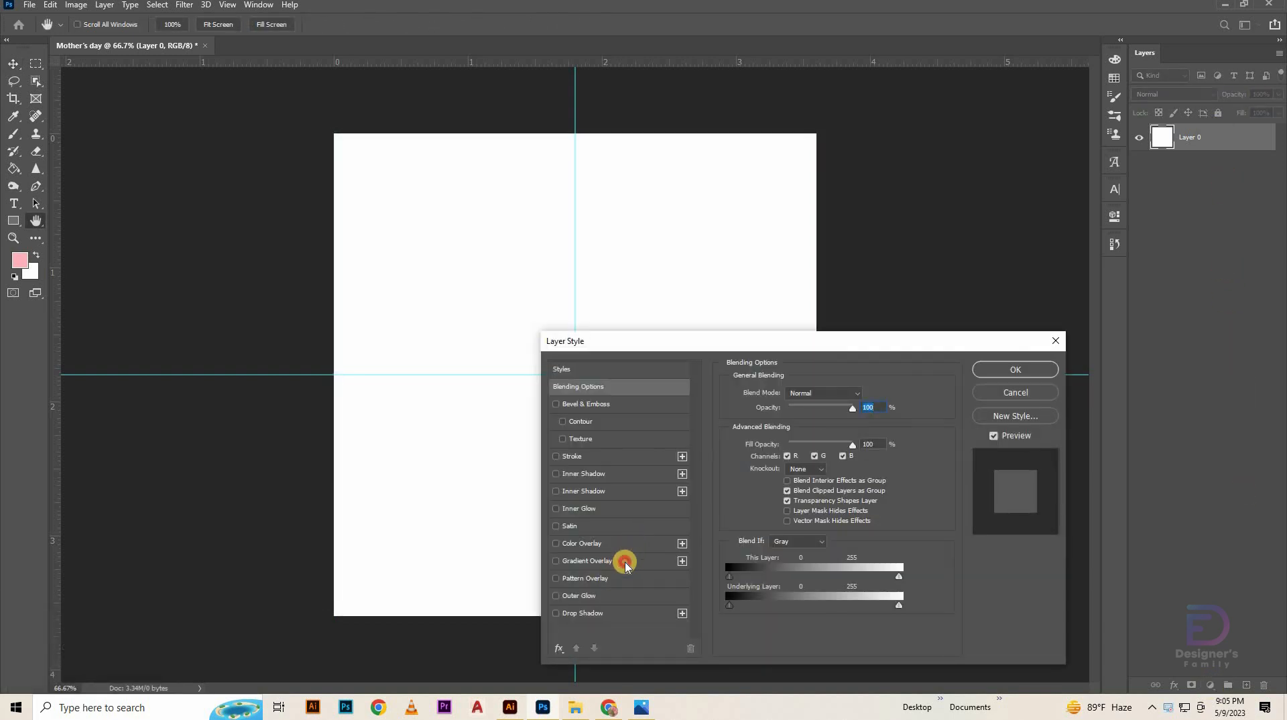
click(802, 425)
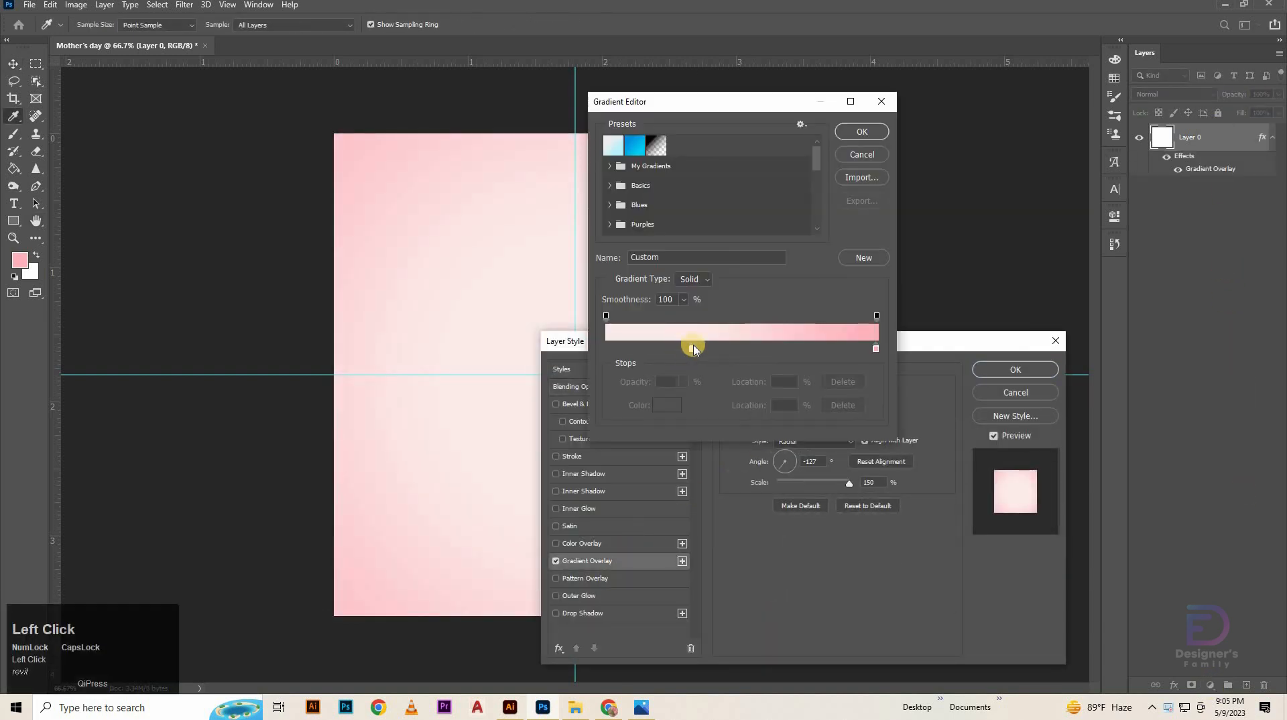
double_click(690, 350)
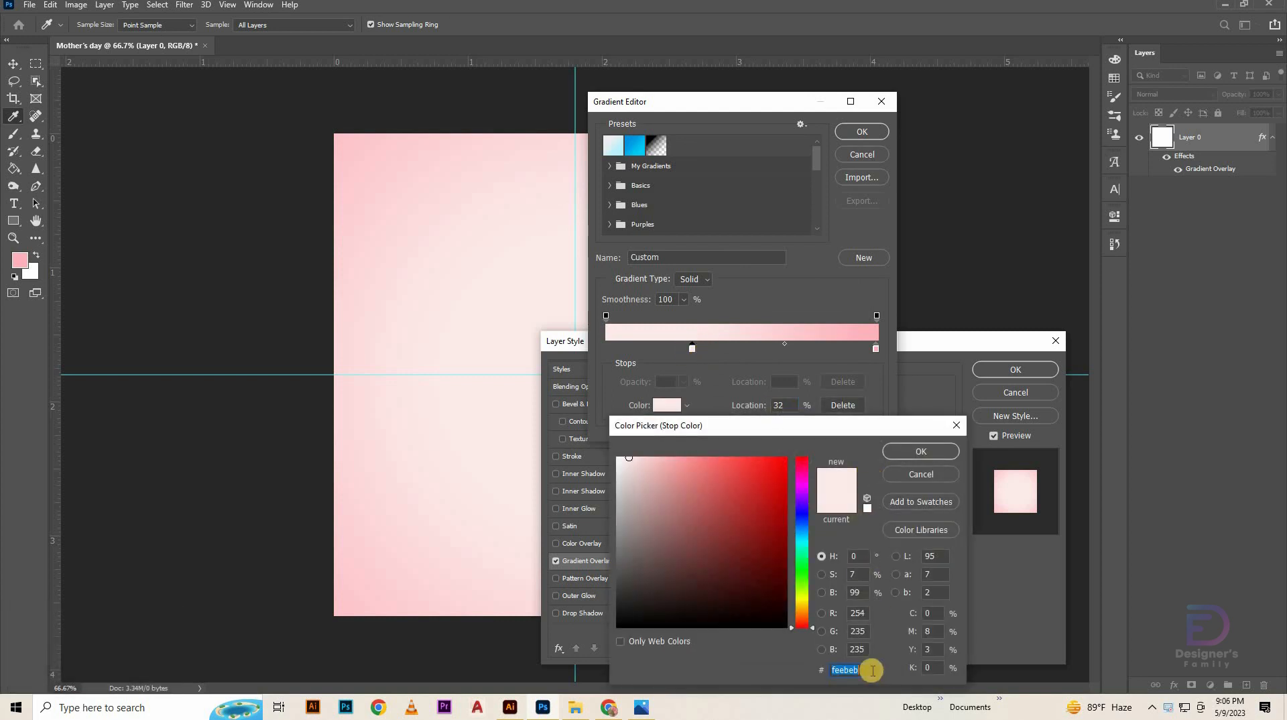
click(919, 451)
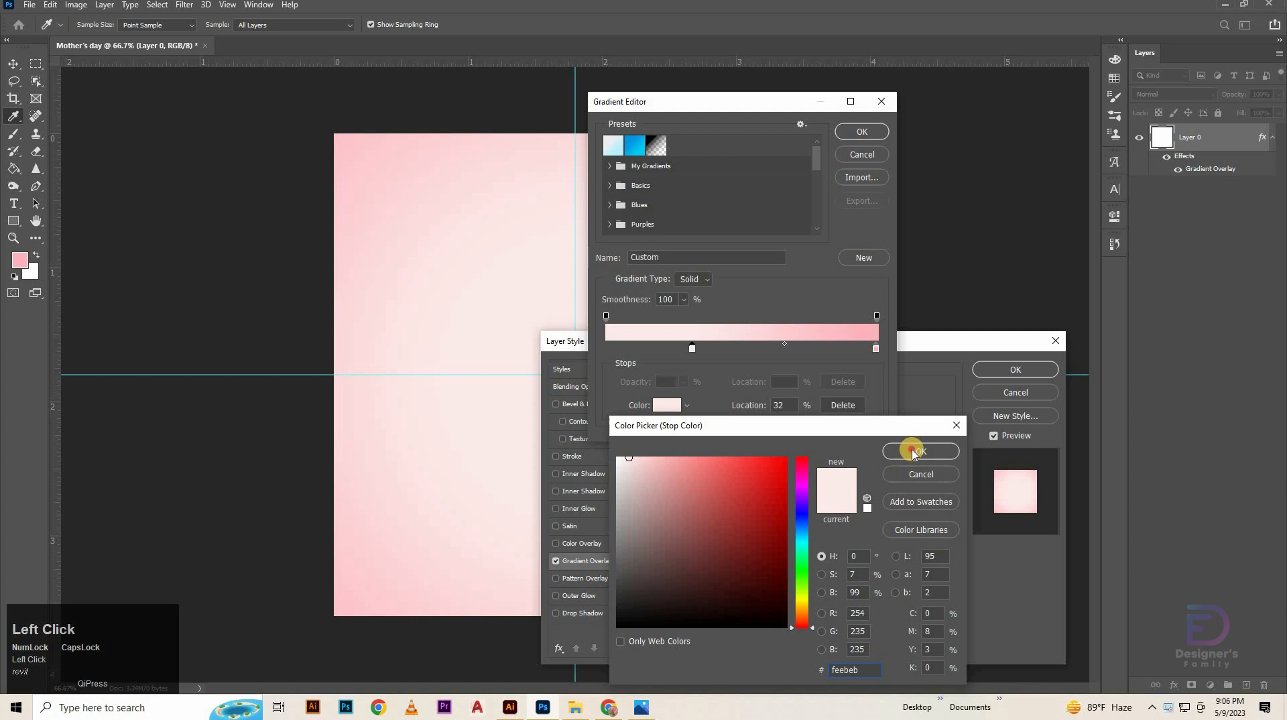
click(784, 343)
click(780, 405)
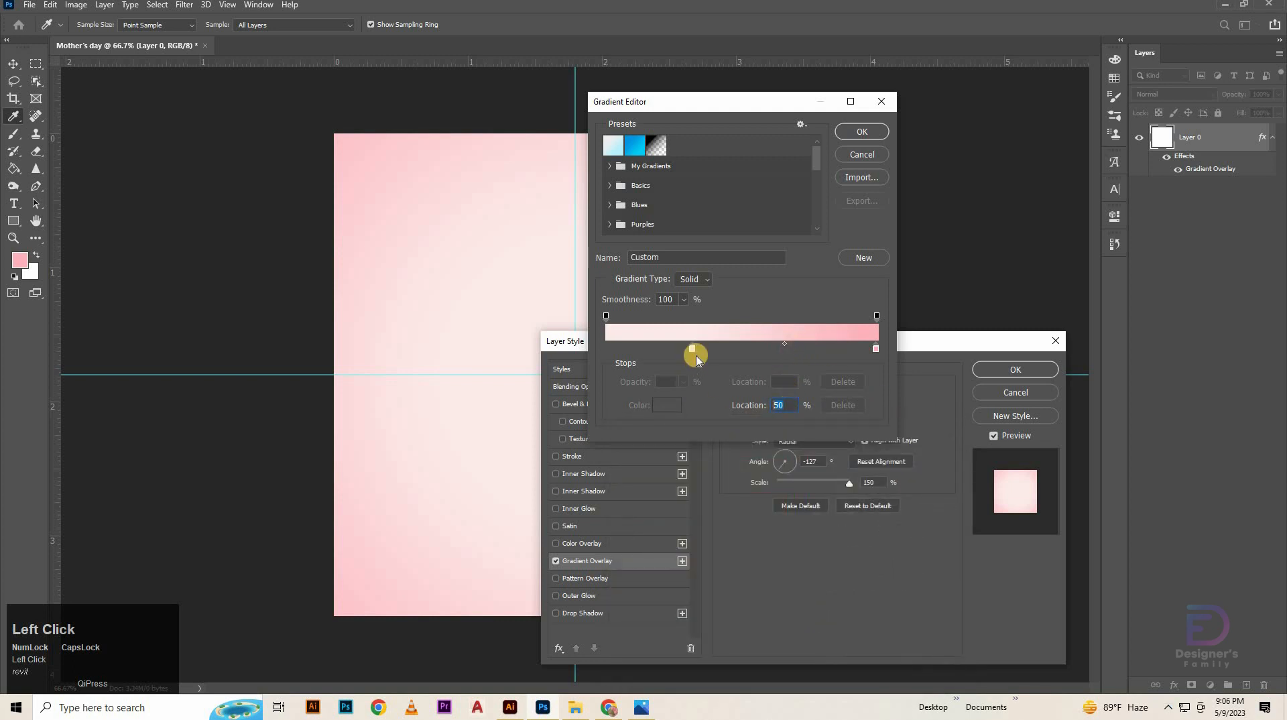
drag(777, 410, 795, 411)
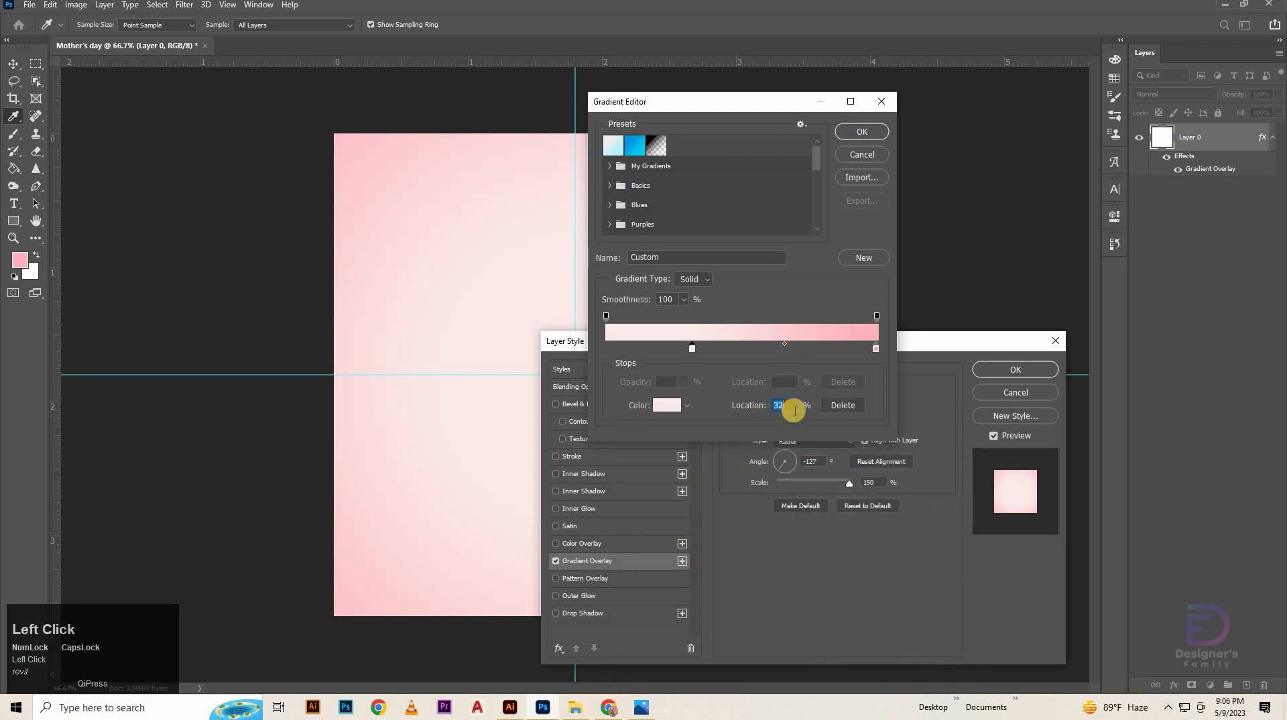
Use feb2bc for the gradient's end stop at 100% and apply the overlay as Radial, 100% opacity, -127° angle and 150% scale.
double_click(875, 350)
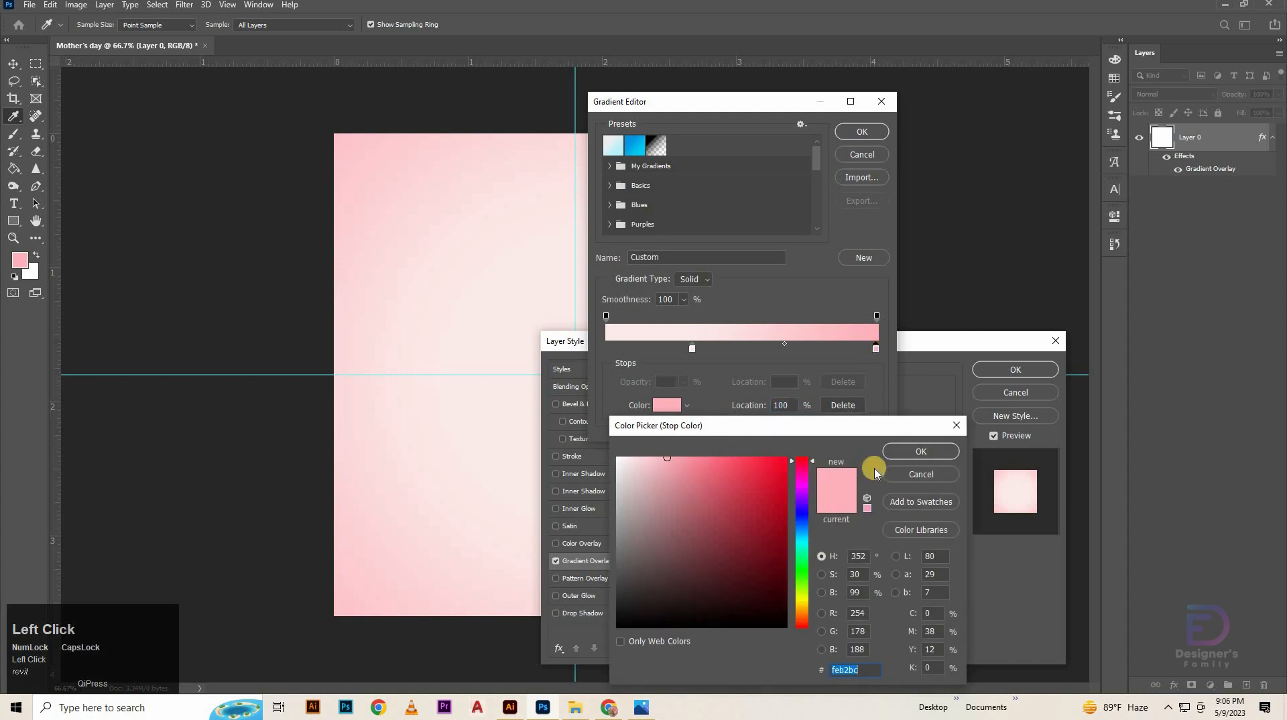
click(917, 451)
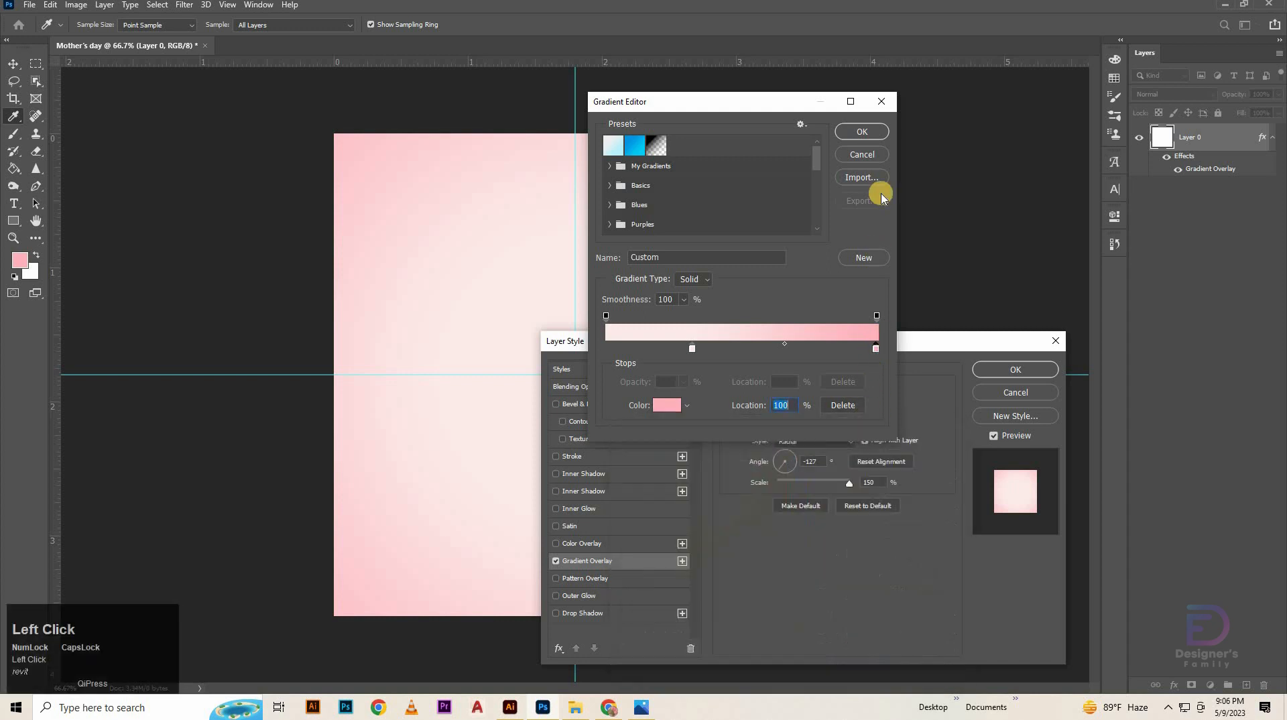
click(862, 132)
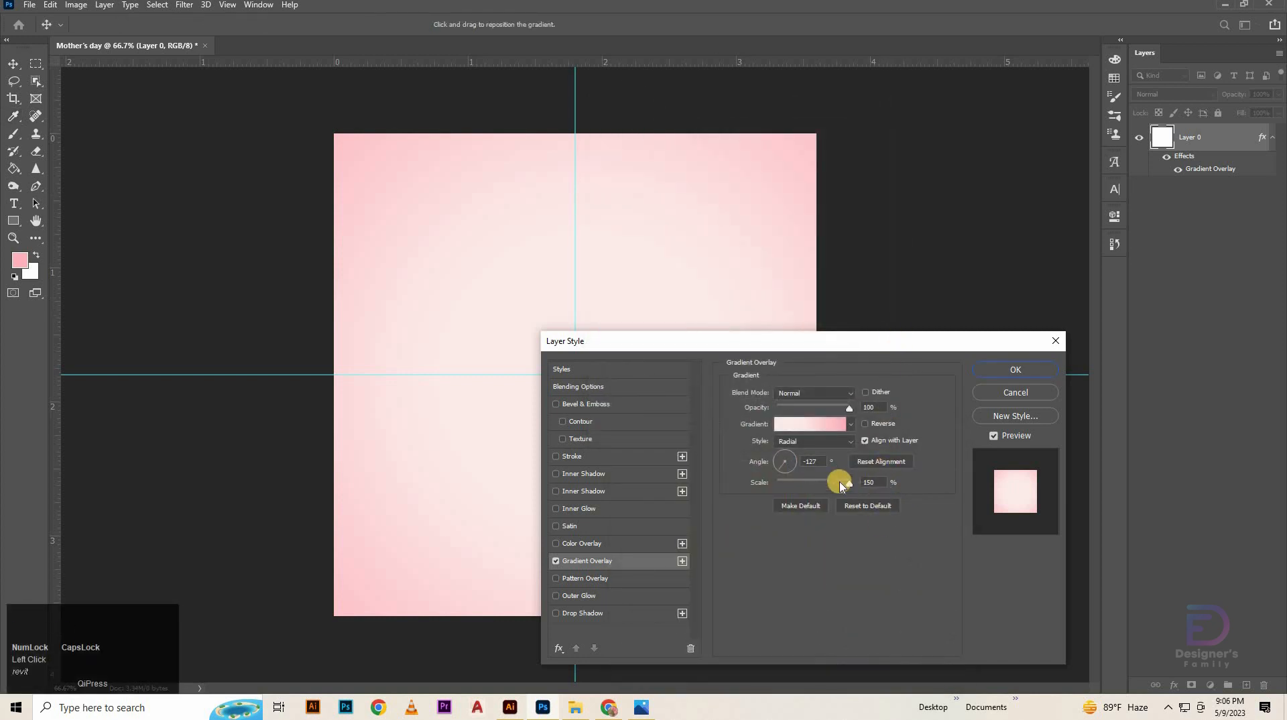
click(878, 407)
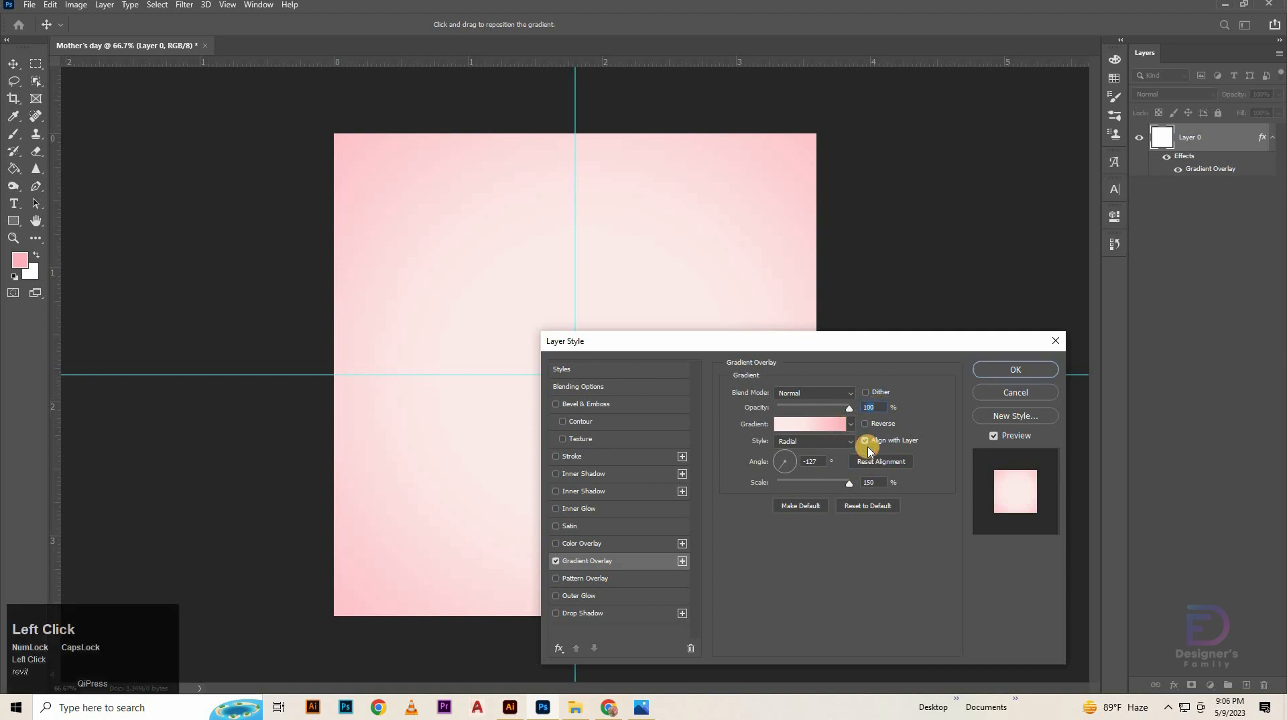
click(821, 464)
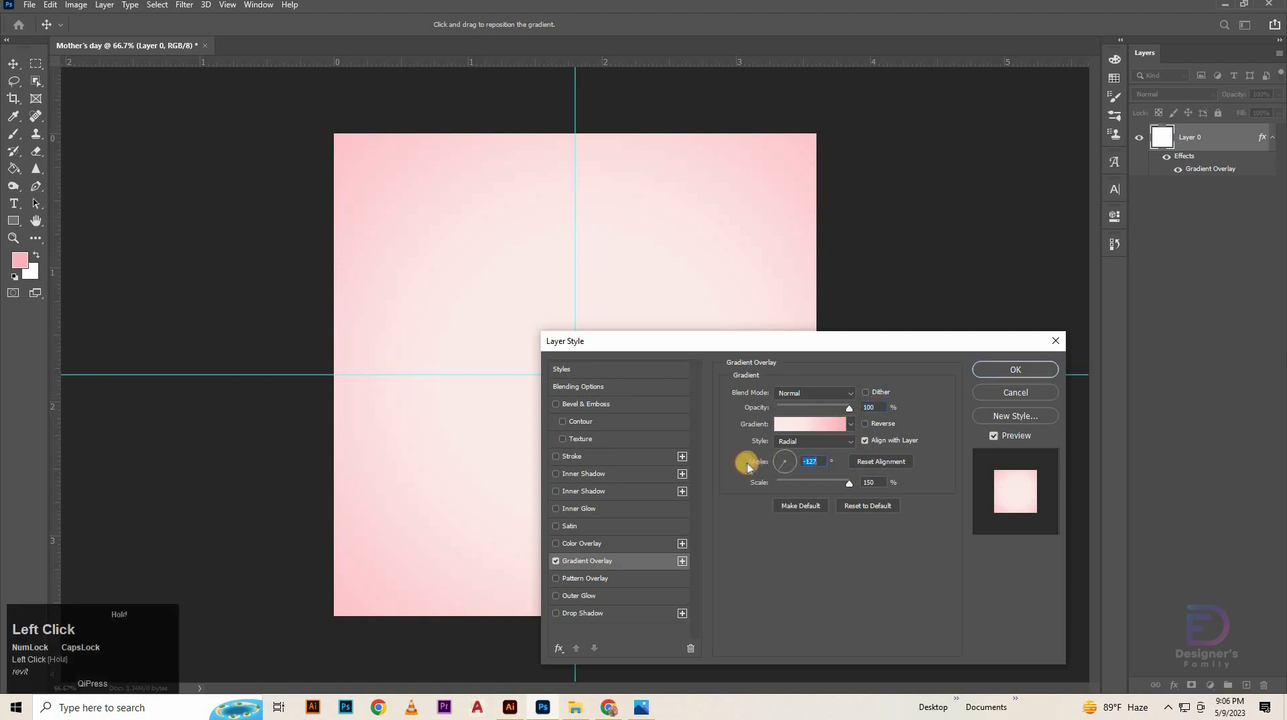
click(1033, 373)
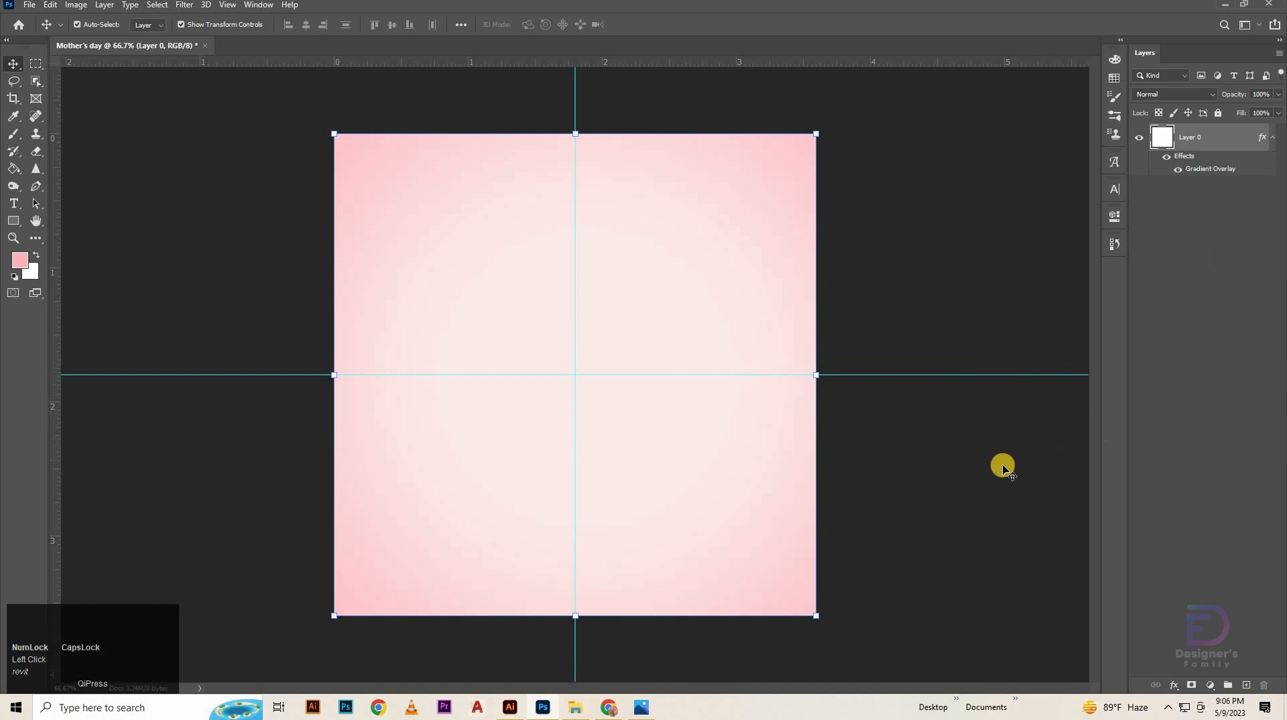
Swap the foreground and background colours and set the Rectangle tool to a 14 px white stroke.
click(32, 257)
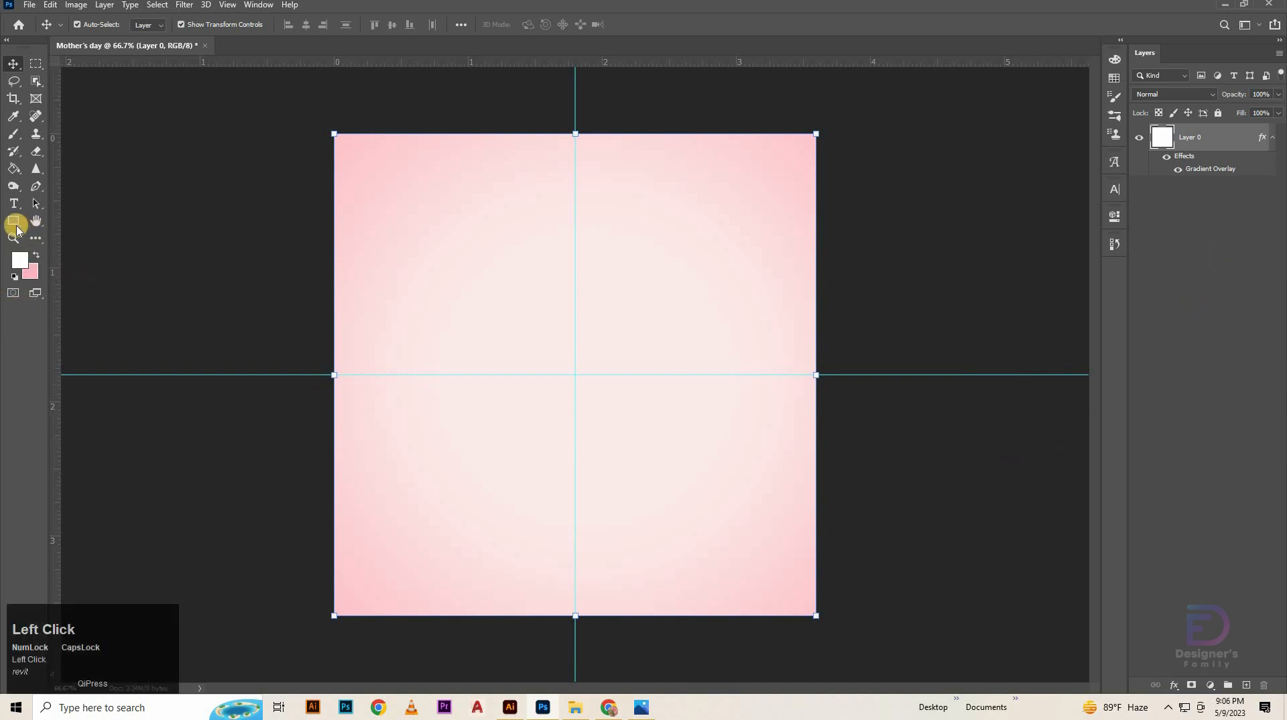
click(16, 224)
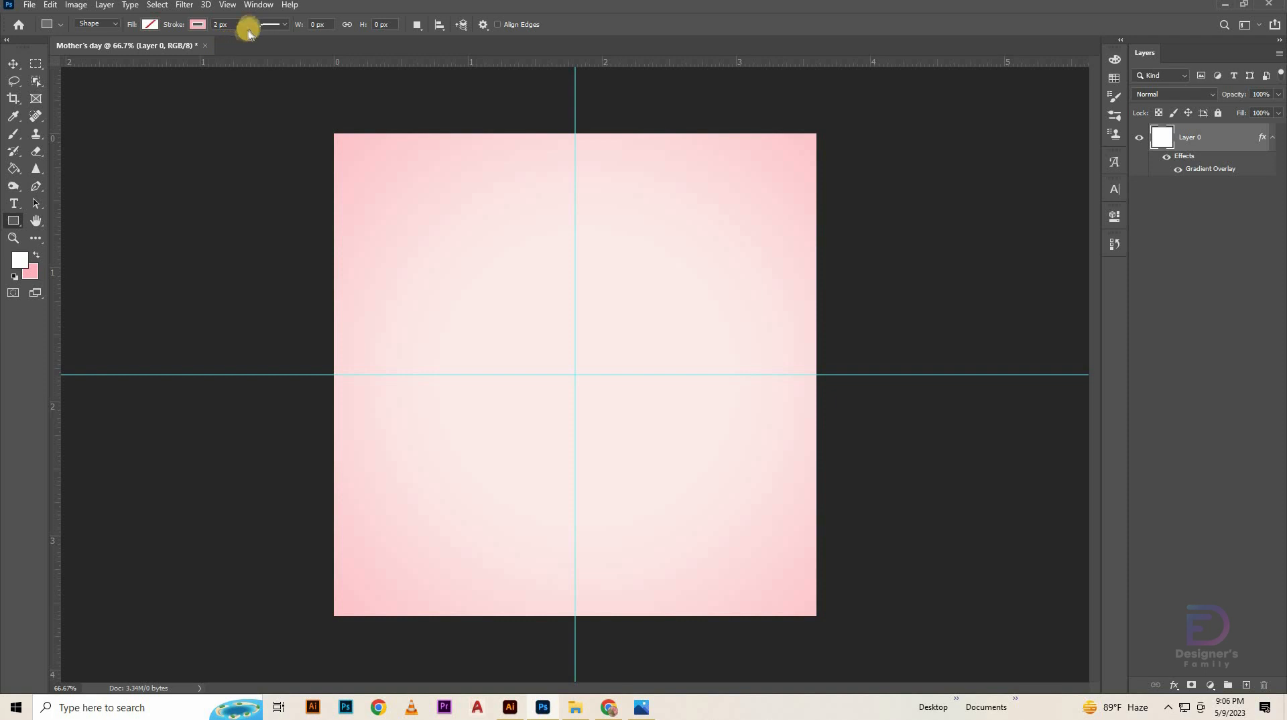
drag(235, 23, 123, 31)
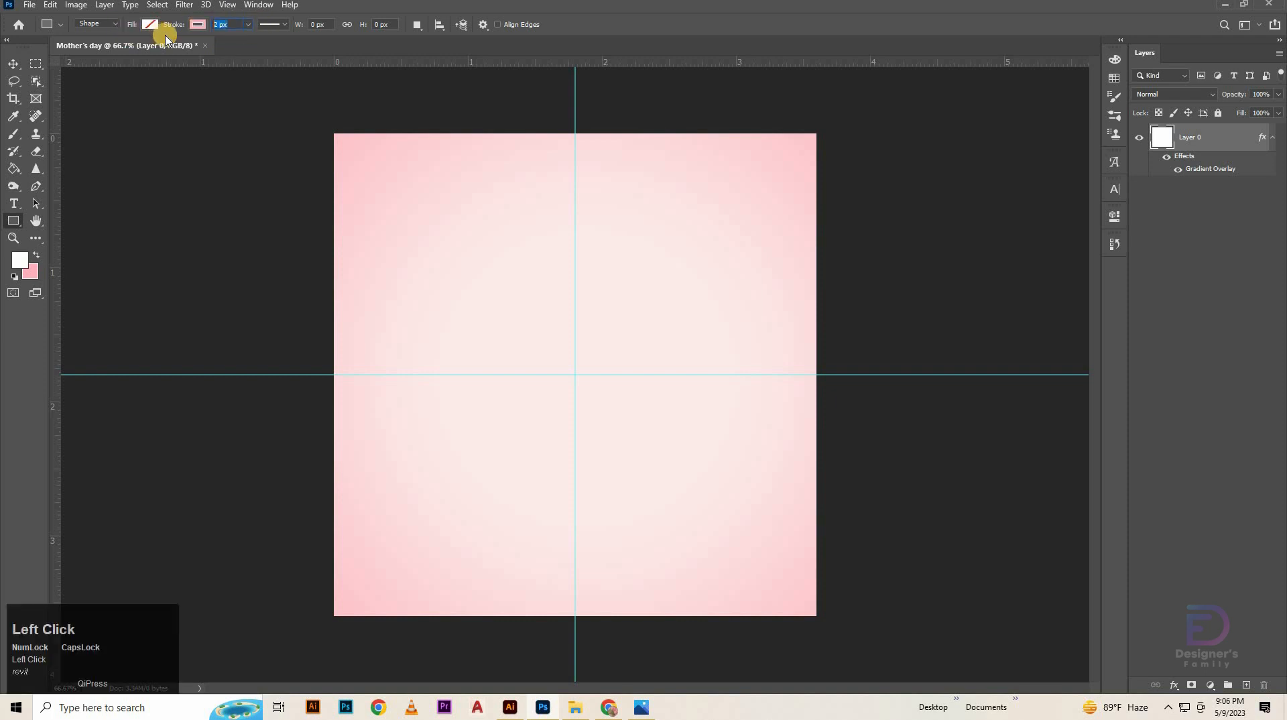
text(14)
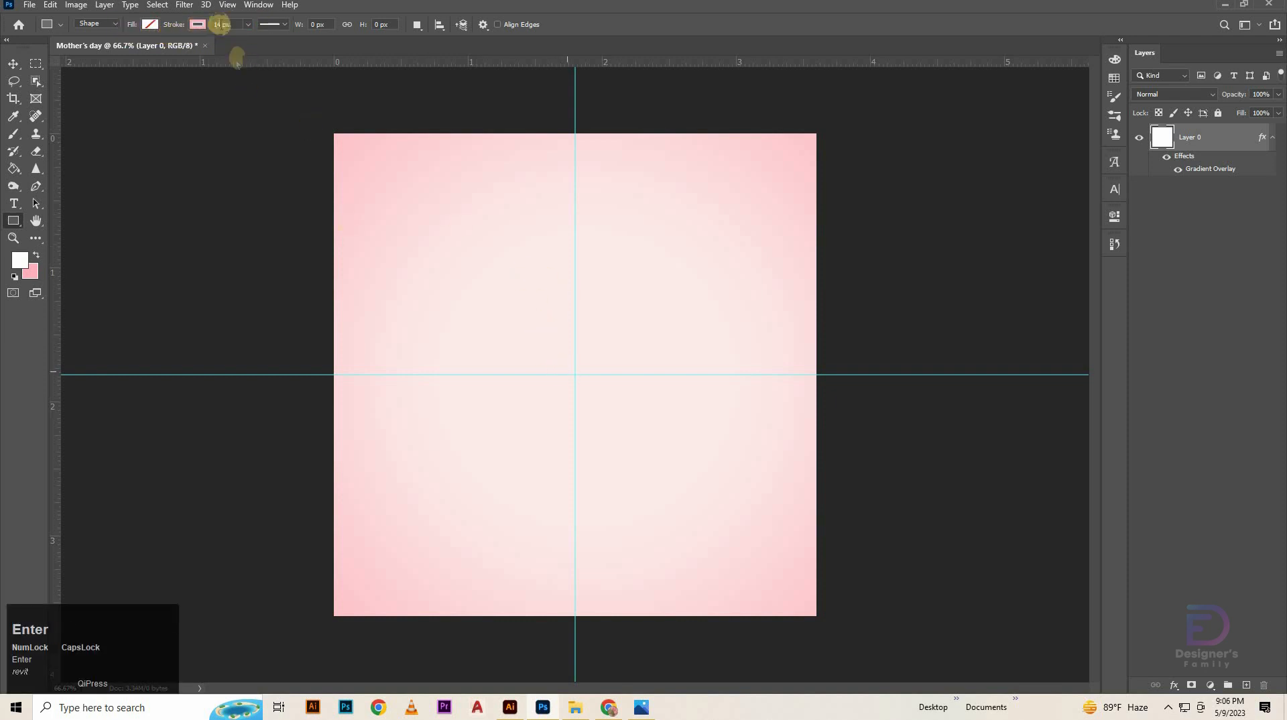
click(197, 24)
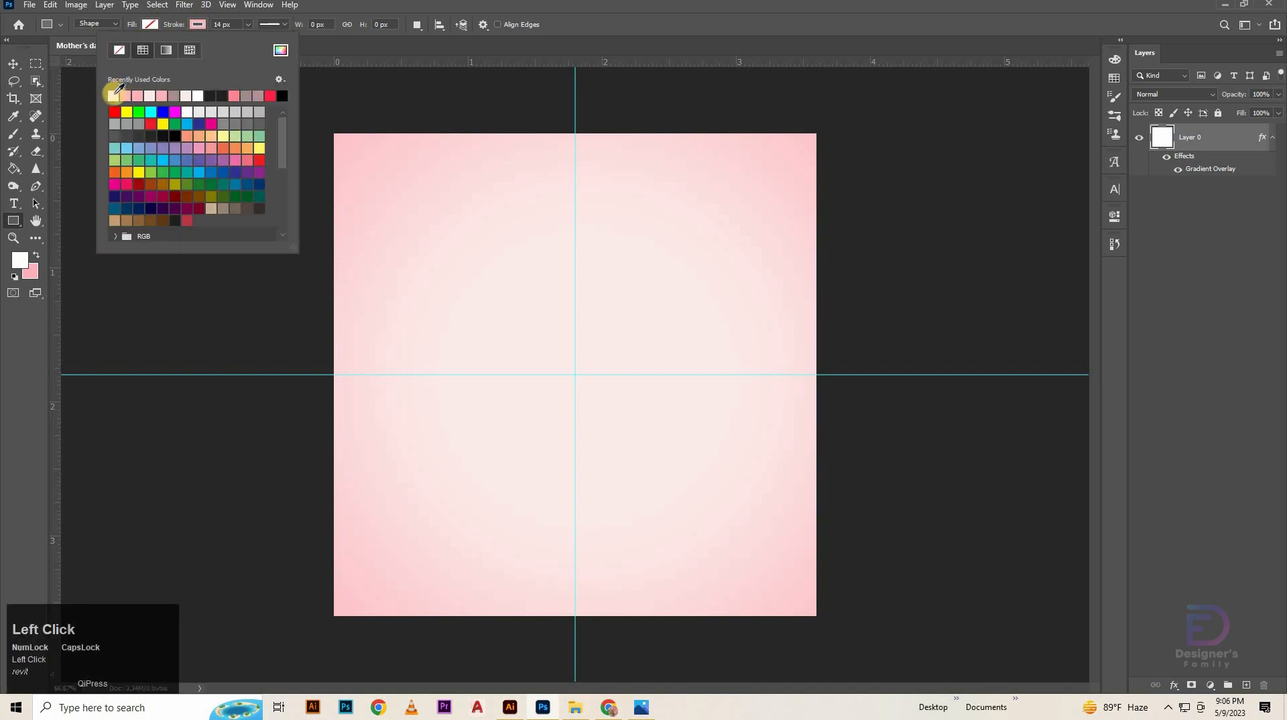
Create a rectangle 1080 px wide and 1080 px high on the canvas.
click(559, 371)
click(594, 272)
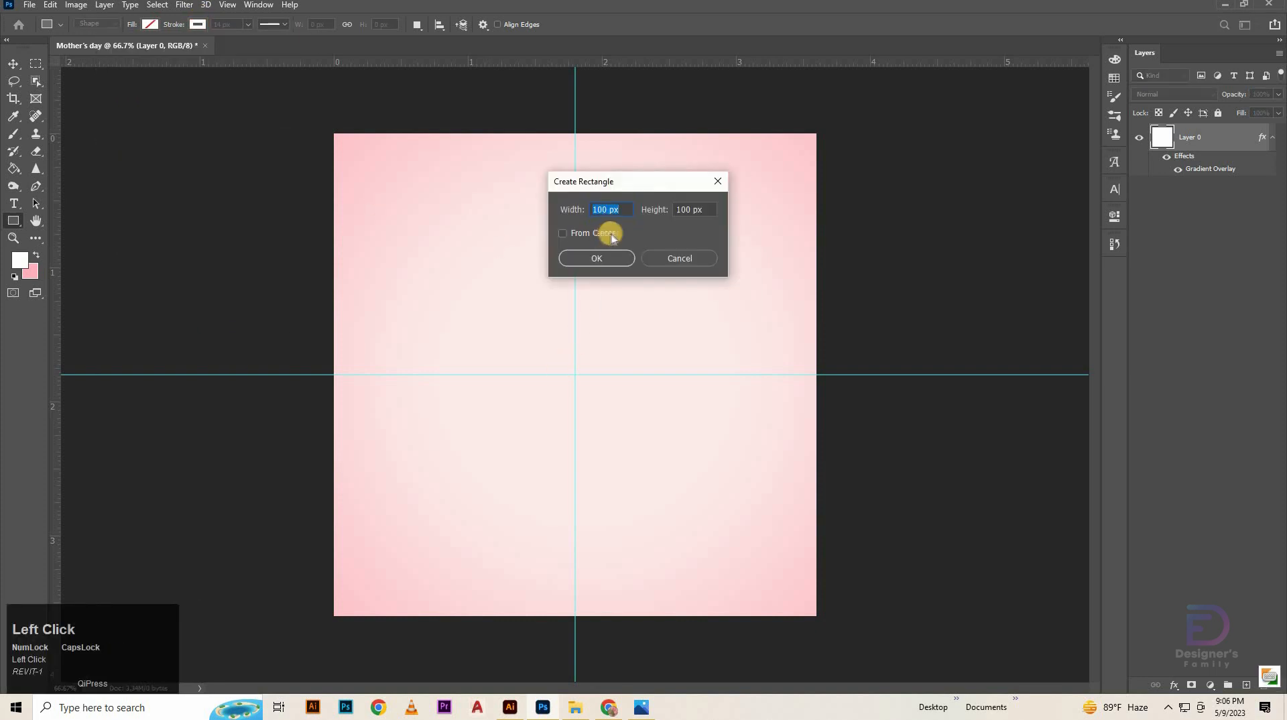
text(10)
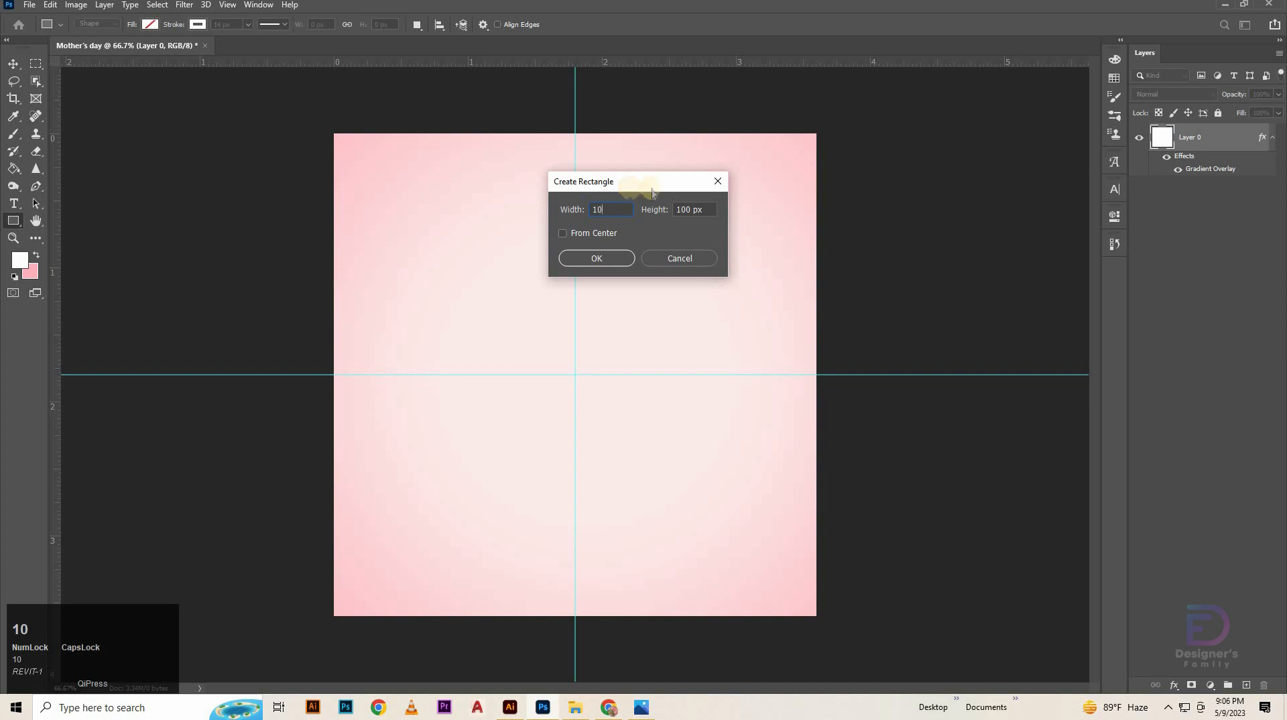
text(80)
click(702, 210)
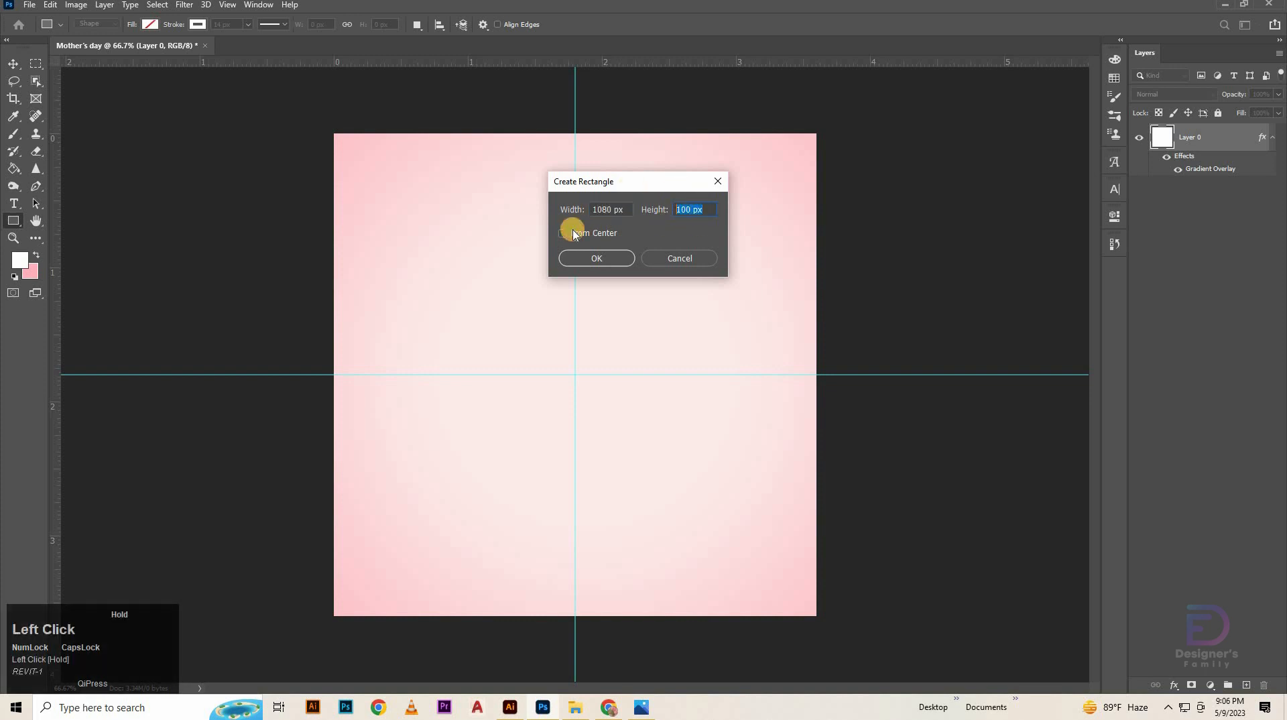
text(1)
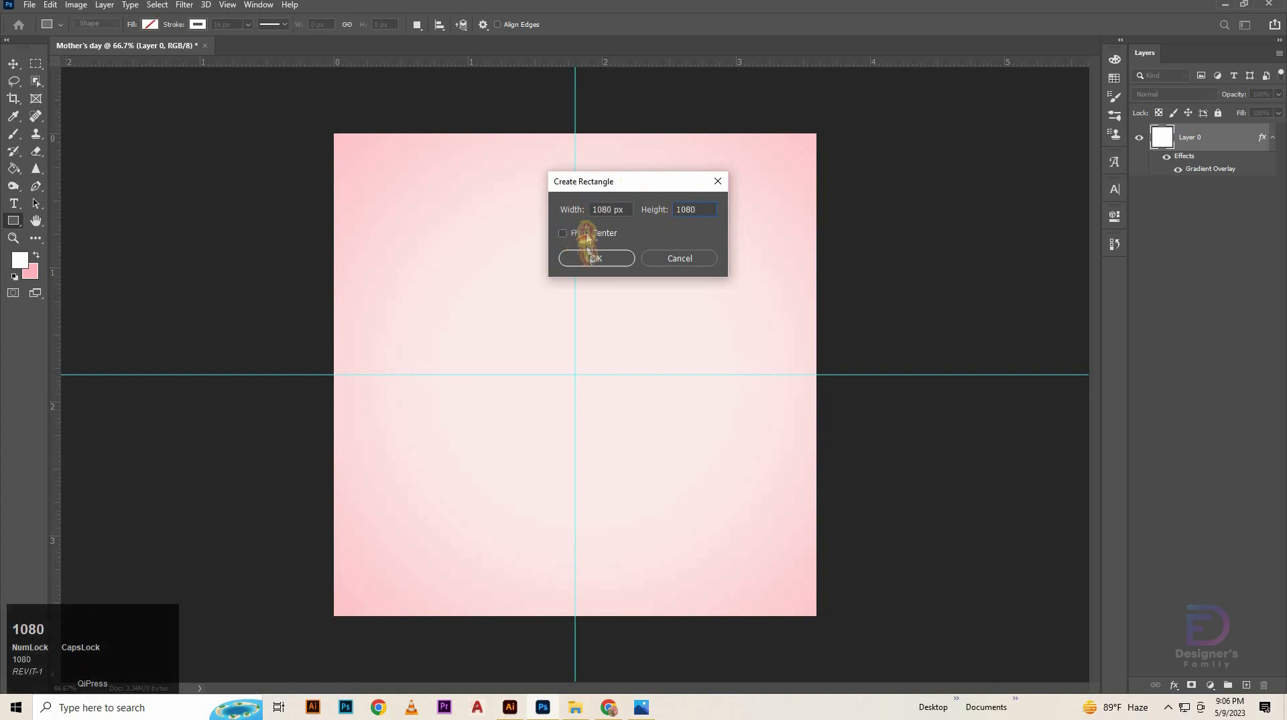
click(591, 258)
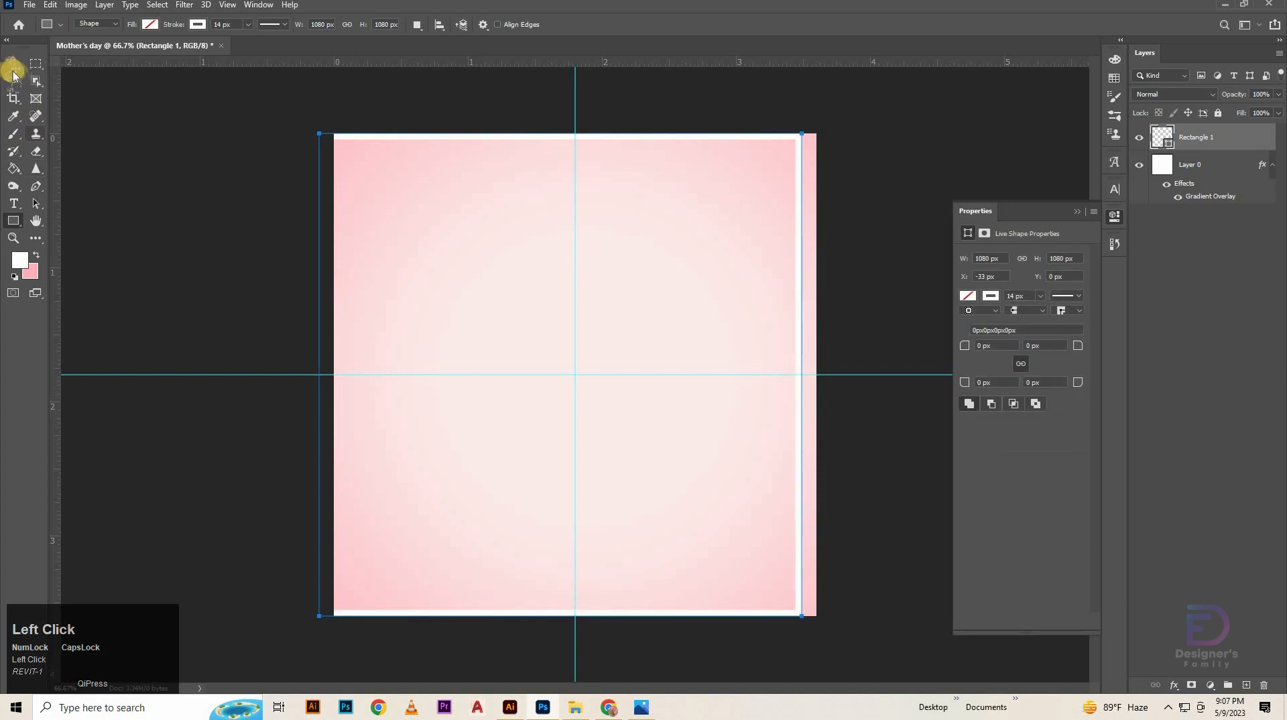
Nudge the rectangle to the right until its white border lines up with the canvas edges, and deselect it.
click(13, 67)
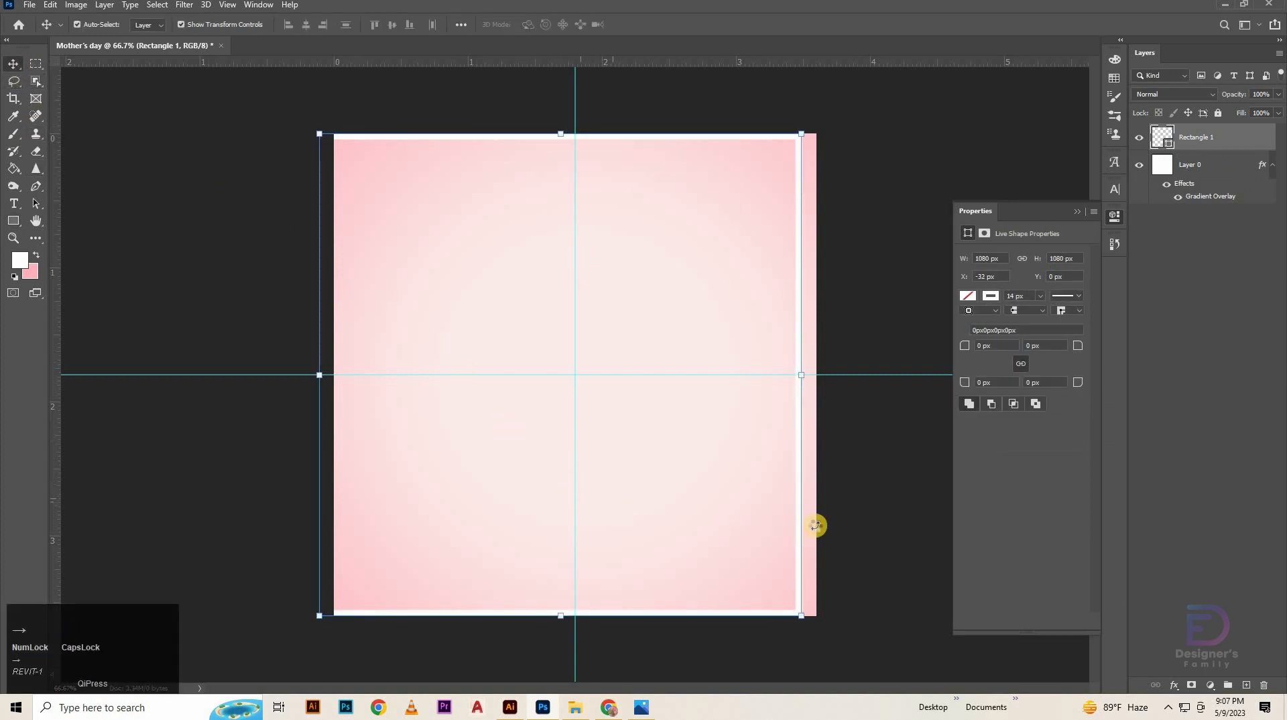
key(Right)
key(Right)
key(Right)
key(Right)
key(Right)
key(Right)
key(Right)
key(Right)
key(shift+Right)
key(shift+Right)
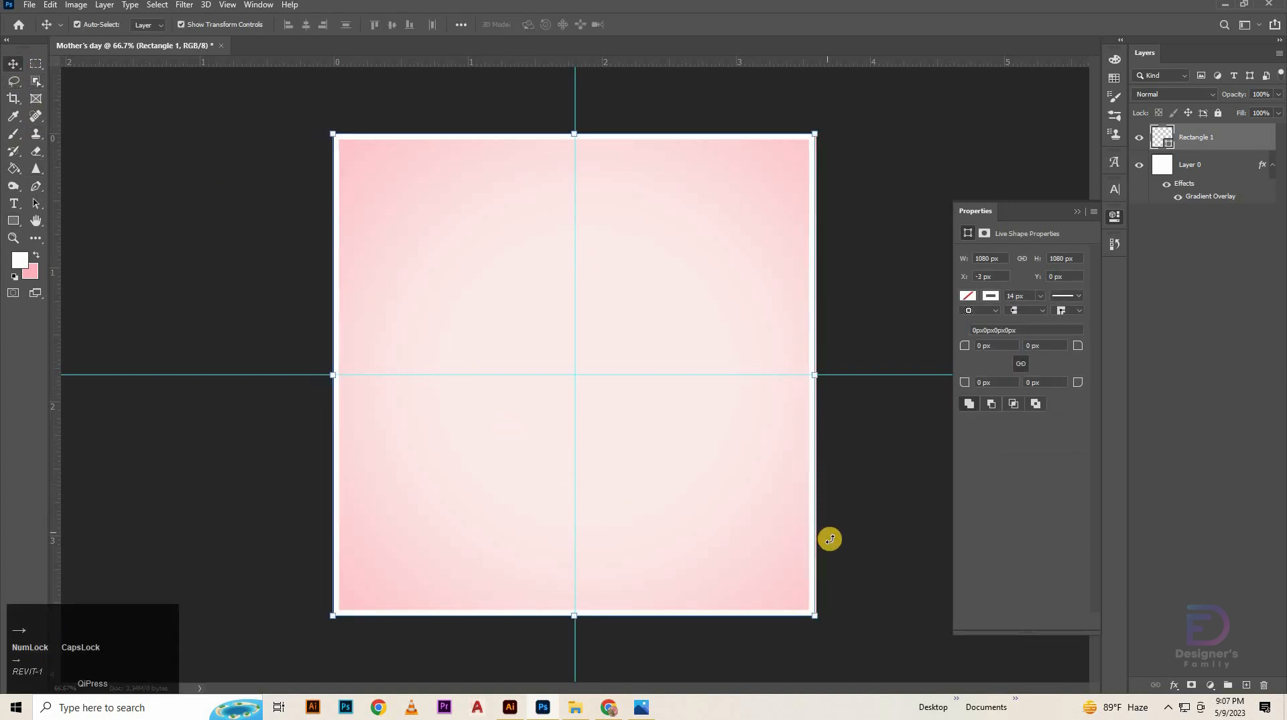
click(908, 556)
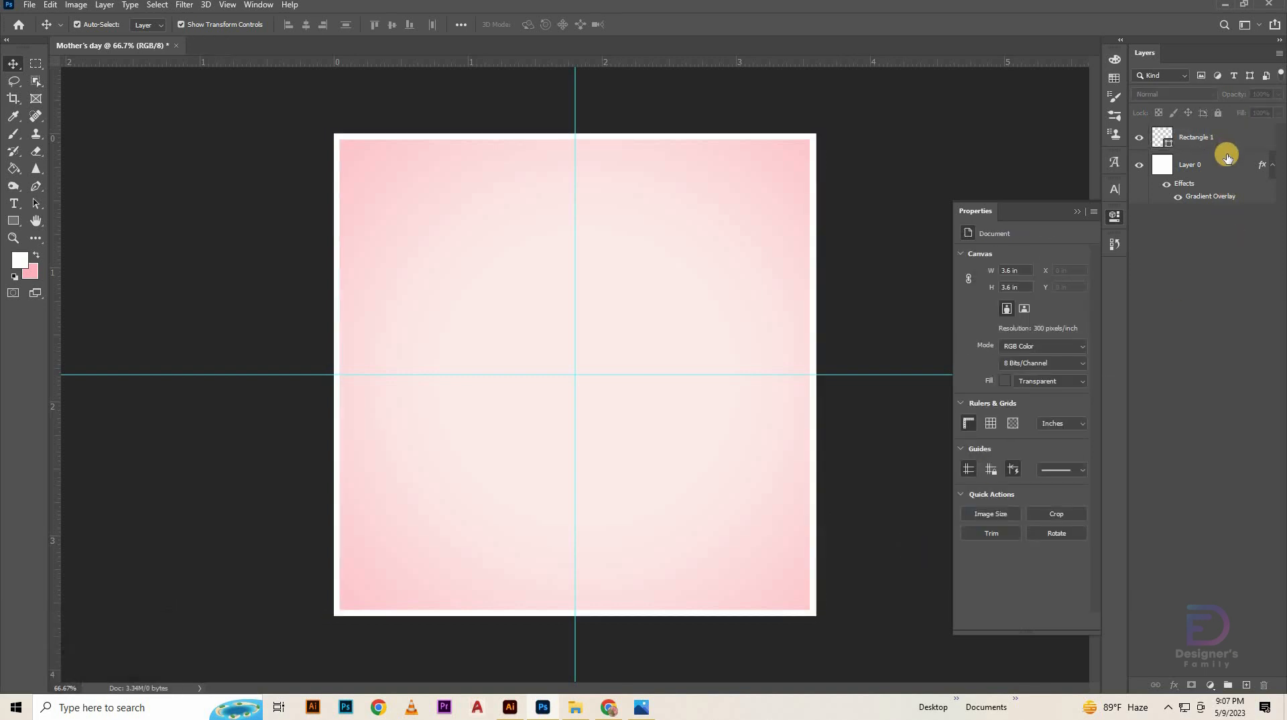
Open 3344221.ai from the happy mother's day folder in Illustrator.
click(646, 647)
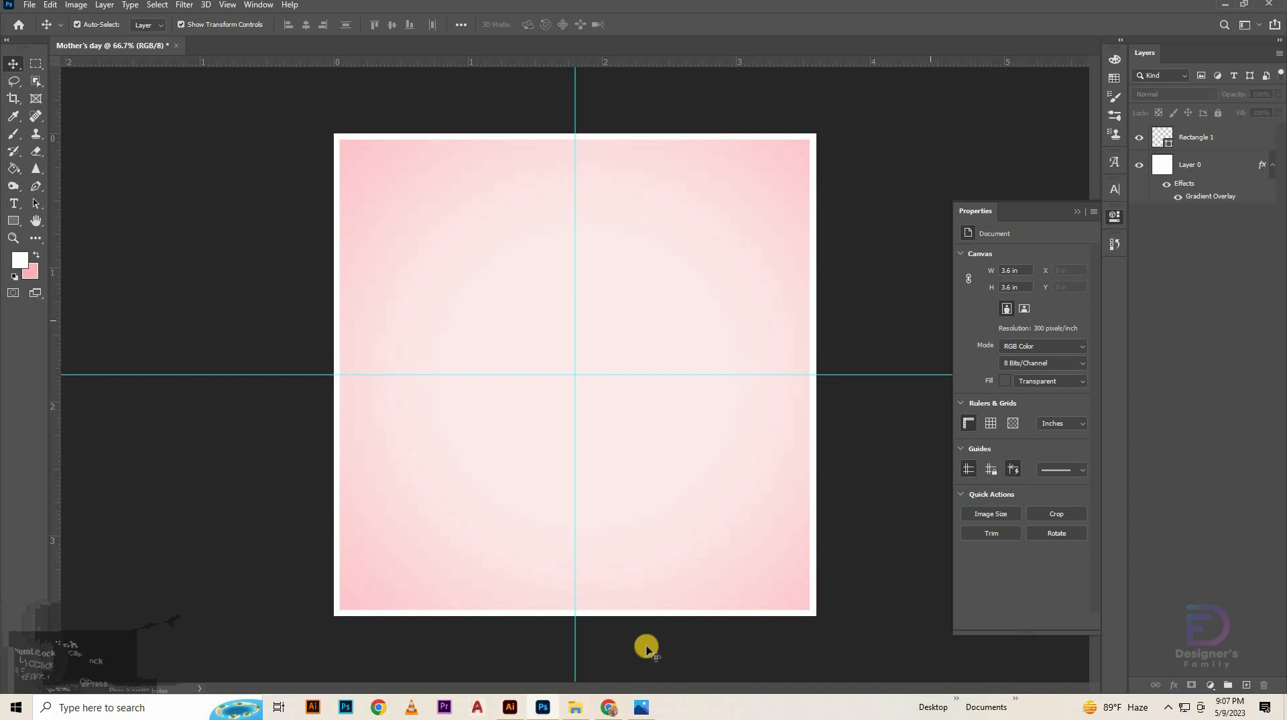
click(576, 707)
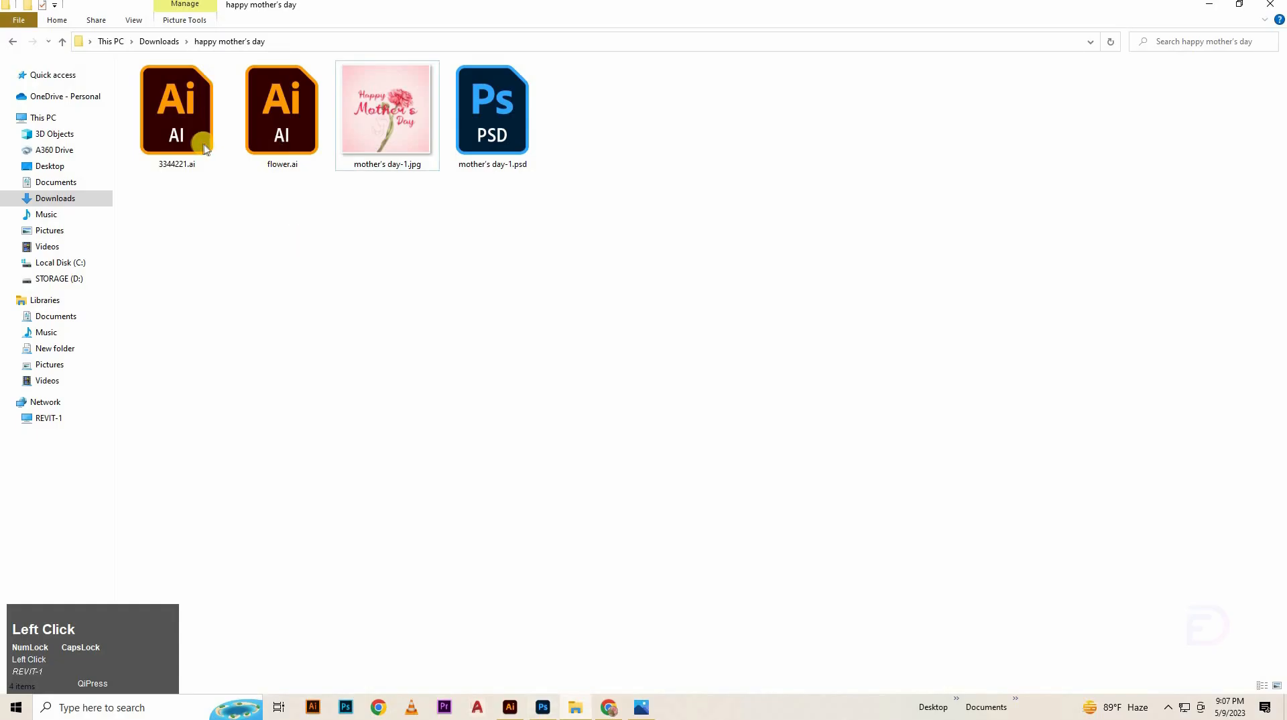
click(204, 148)
double_click(204, 148)
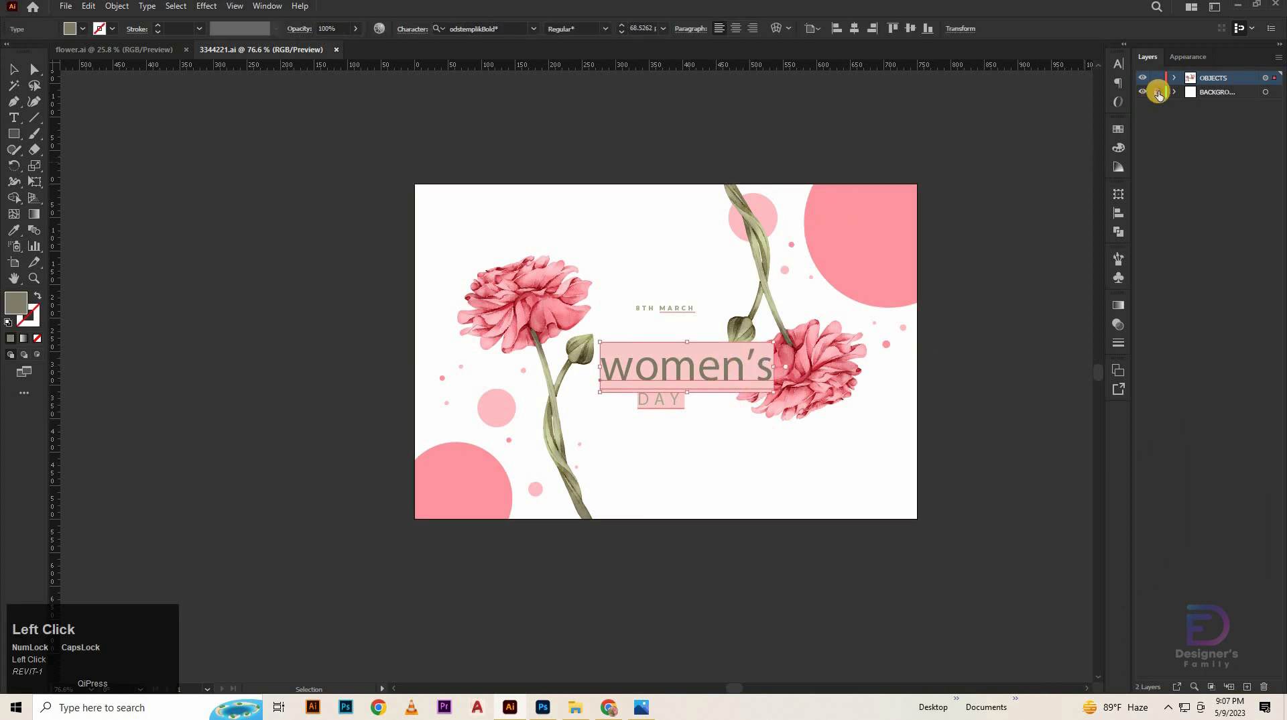
Unlock the background layer and delete the "women's" text from the artboard.
click(1157, 92)
key(Delete)
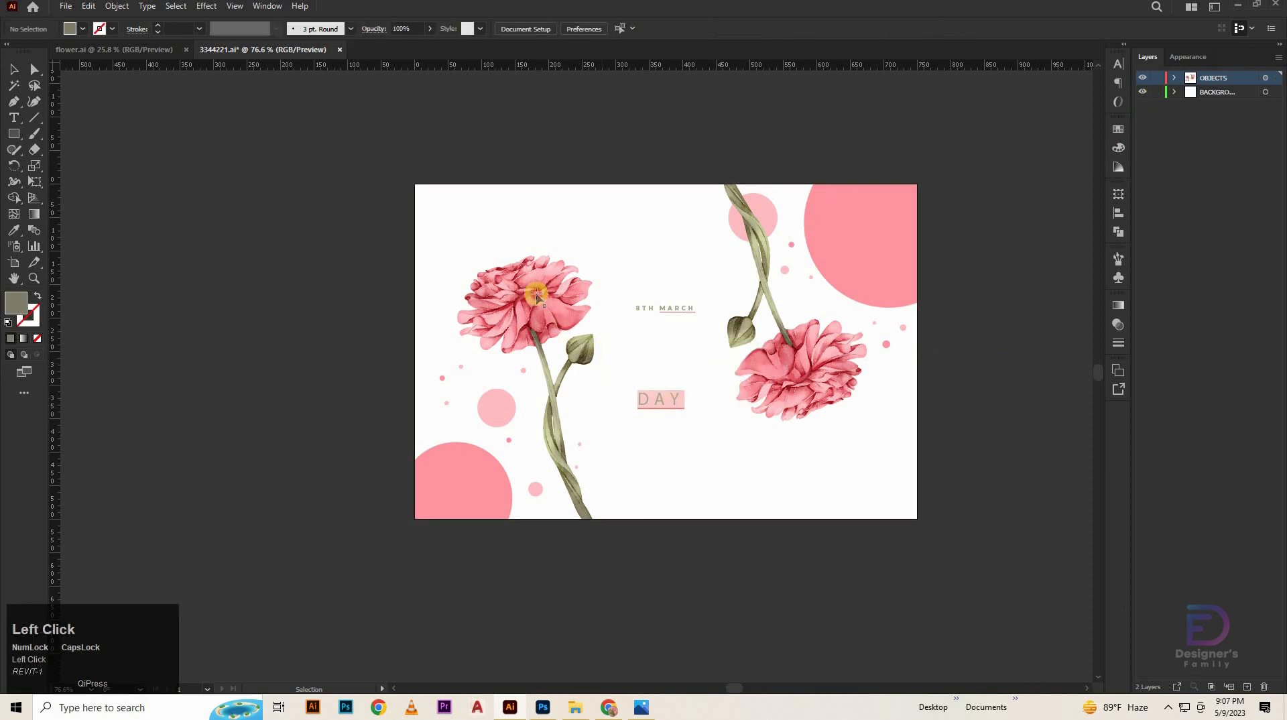
Move the upright flower's clip group off the artboard into the empty area to its left.
drag(463, 278, 168, 284)
key(space)
drag(276, 451, 818, 448)
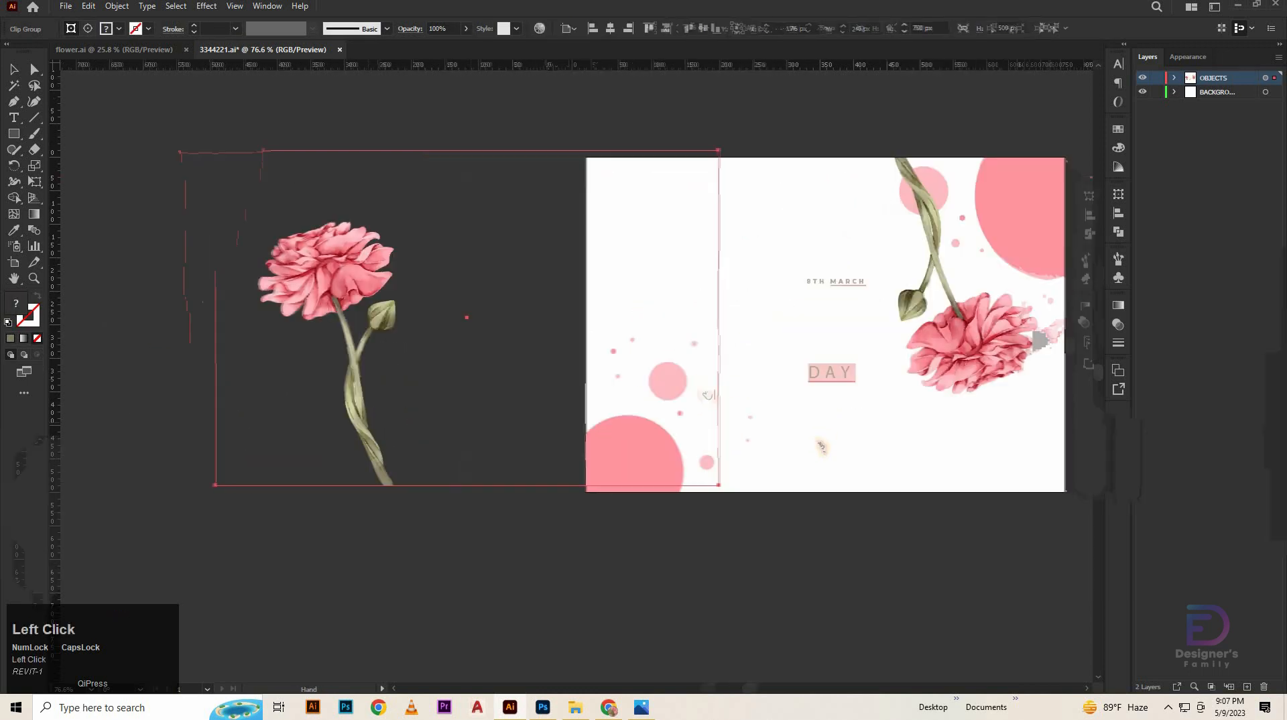
drag(712, 301, 330, 268)
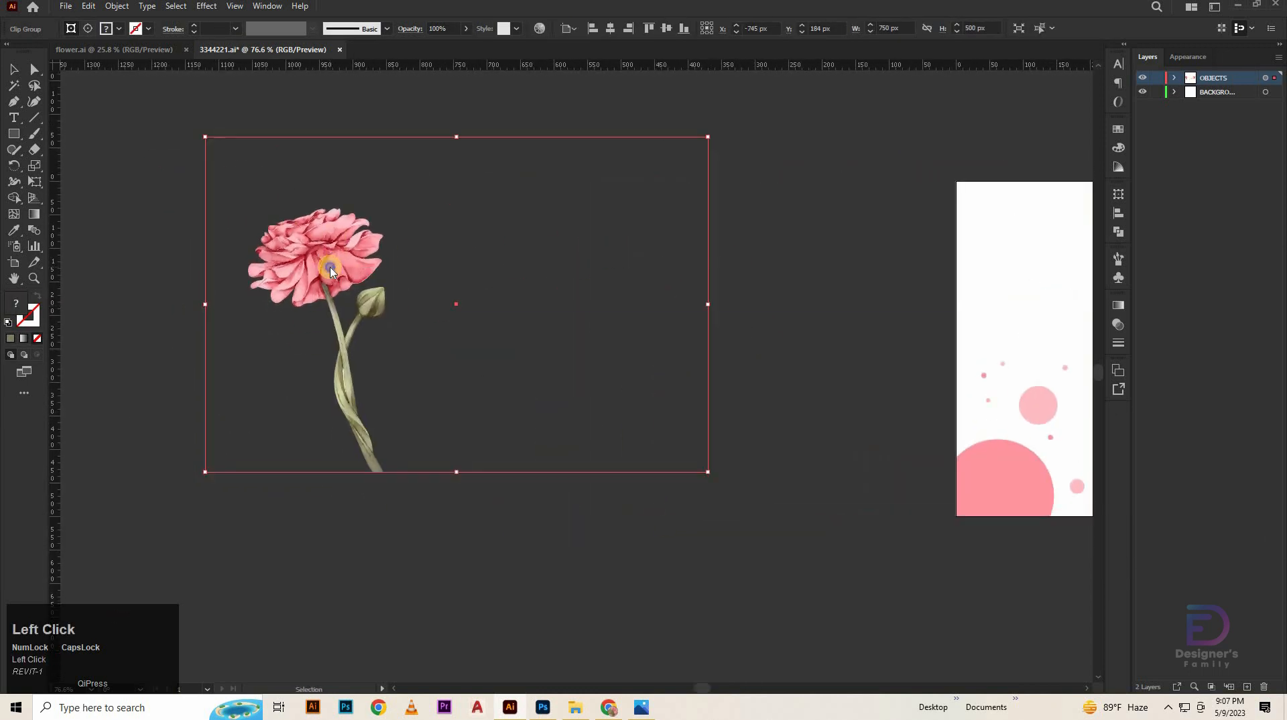
Reflect the flower's clip group across the vertical axis.
right_click(329, 268)
click(369, 432)
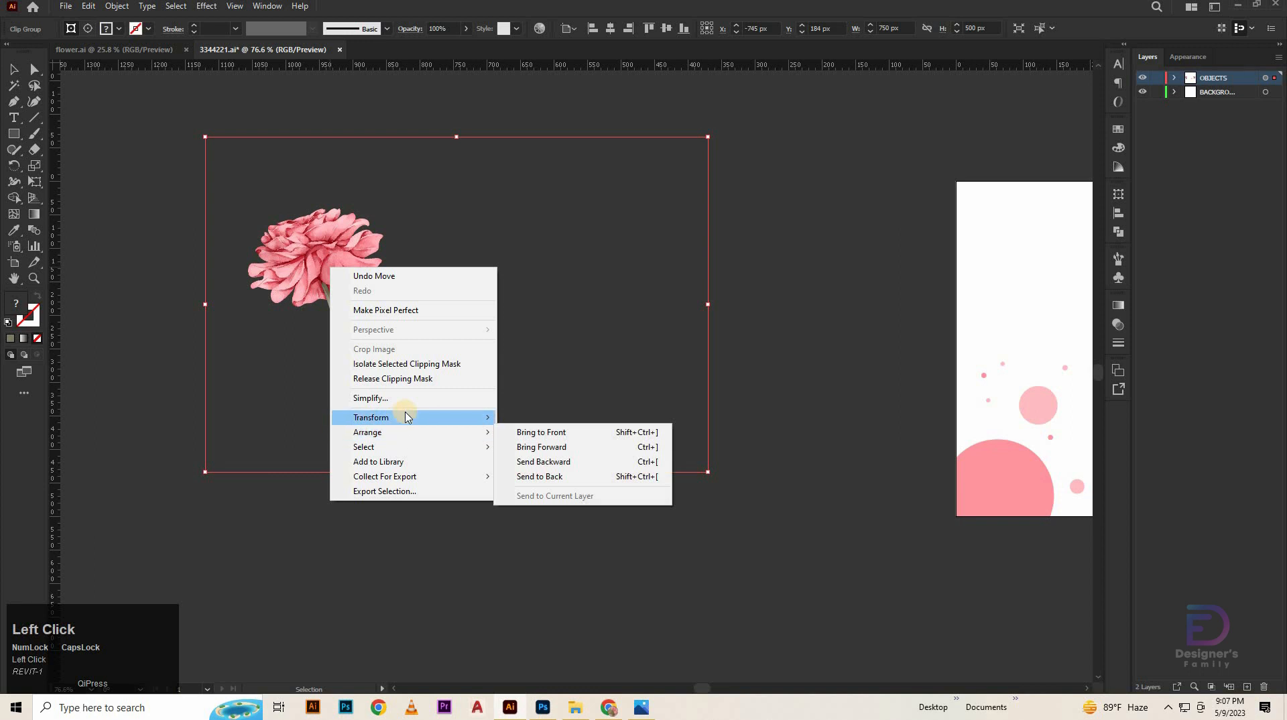
mouse_move(402, 417)
click(532, 465)
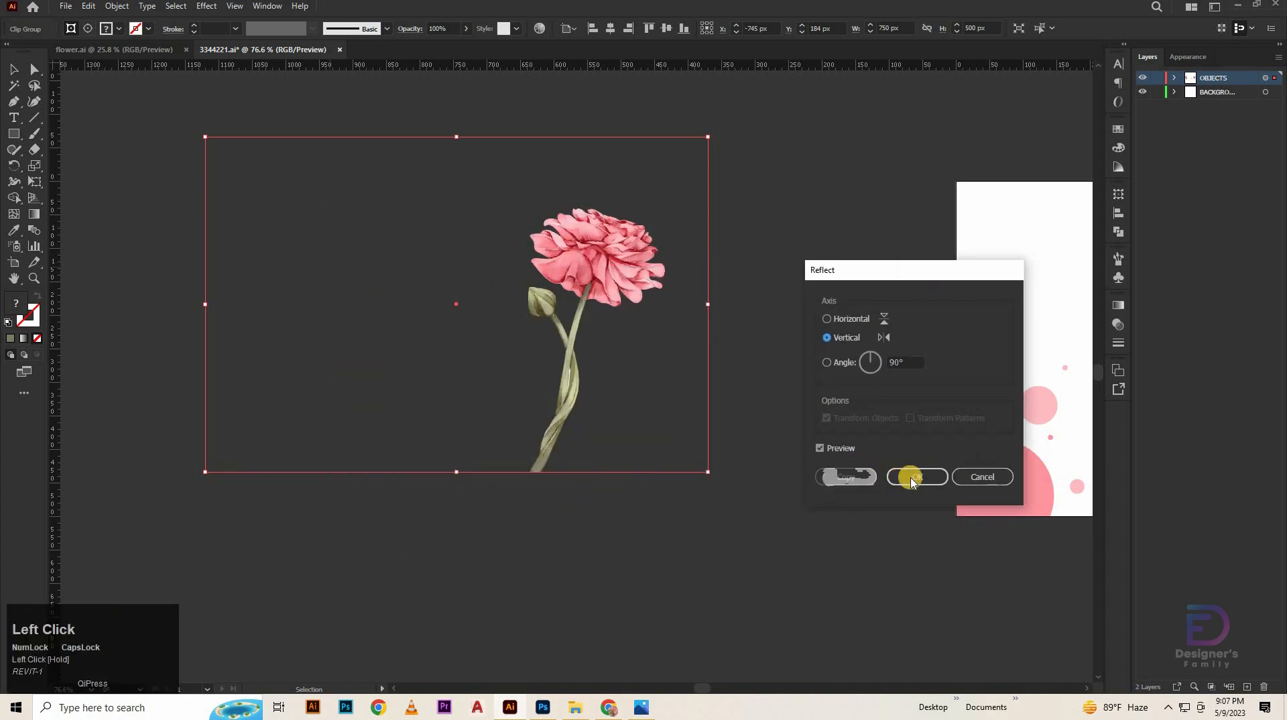
click(912, 478)
click(911, 479)
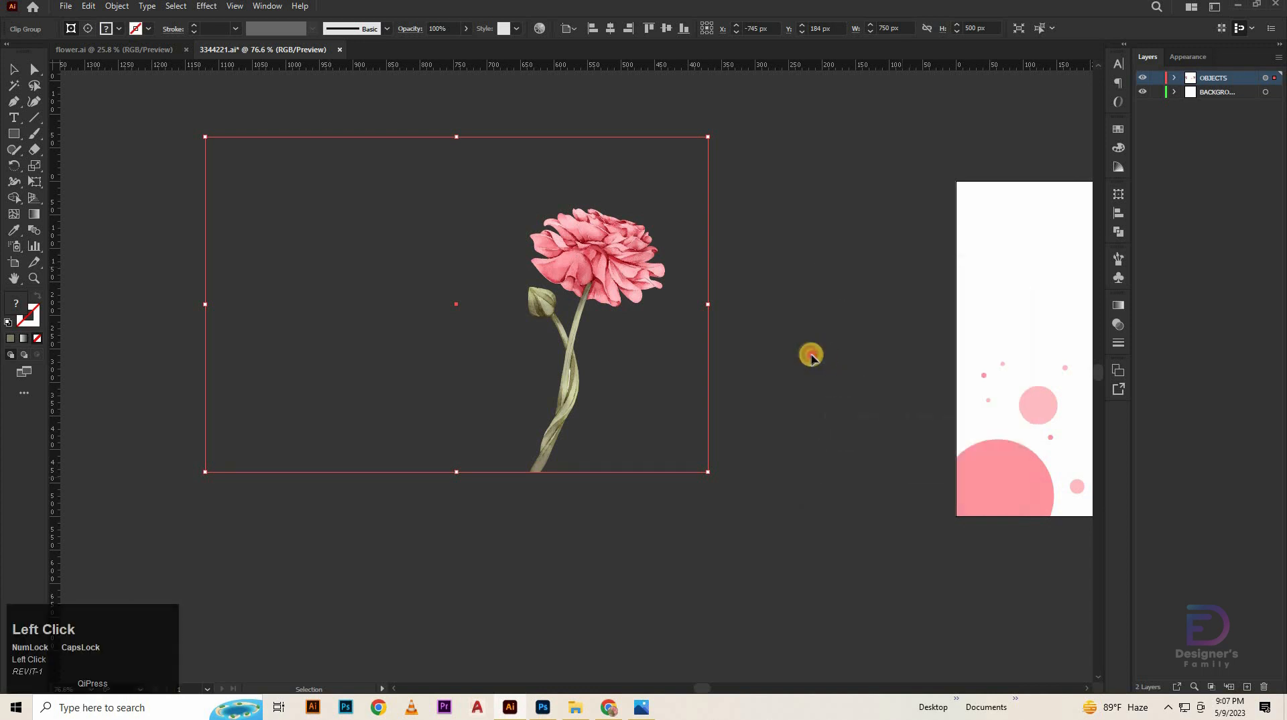
Release the mirrored flower's clipping mask and ungroup its artwork into separately selectable shapes.
click(804, 358)
drag(640, 394, 758, 303)
click(732, 236)
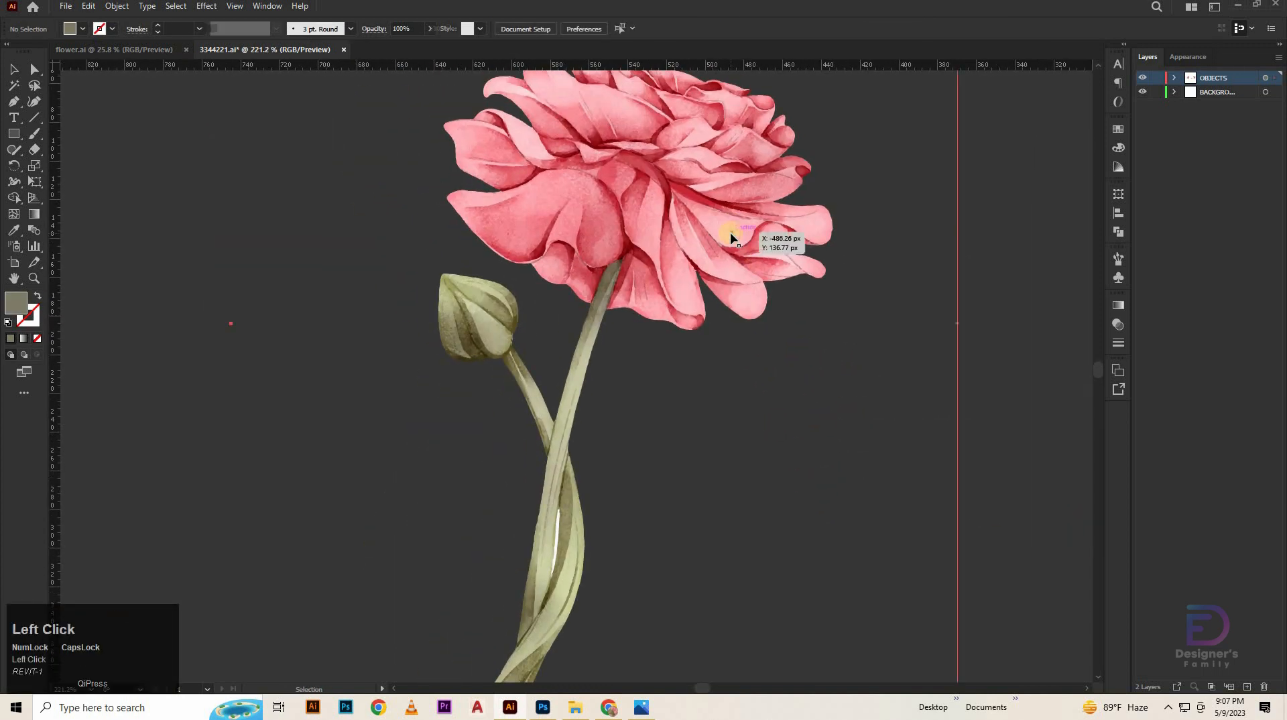
right_click(731, 234)
click(782, 345)
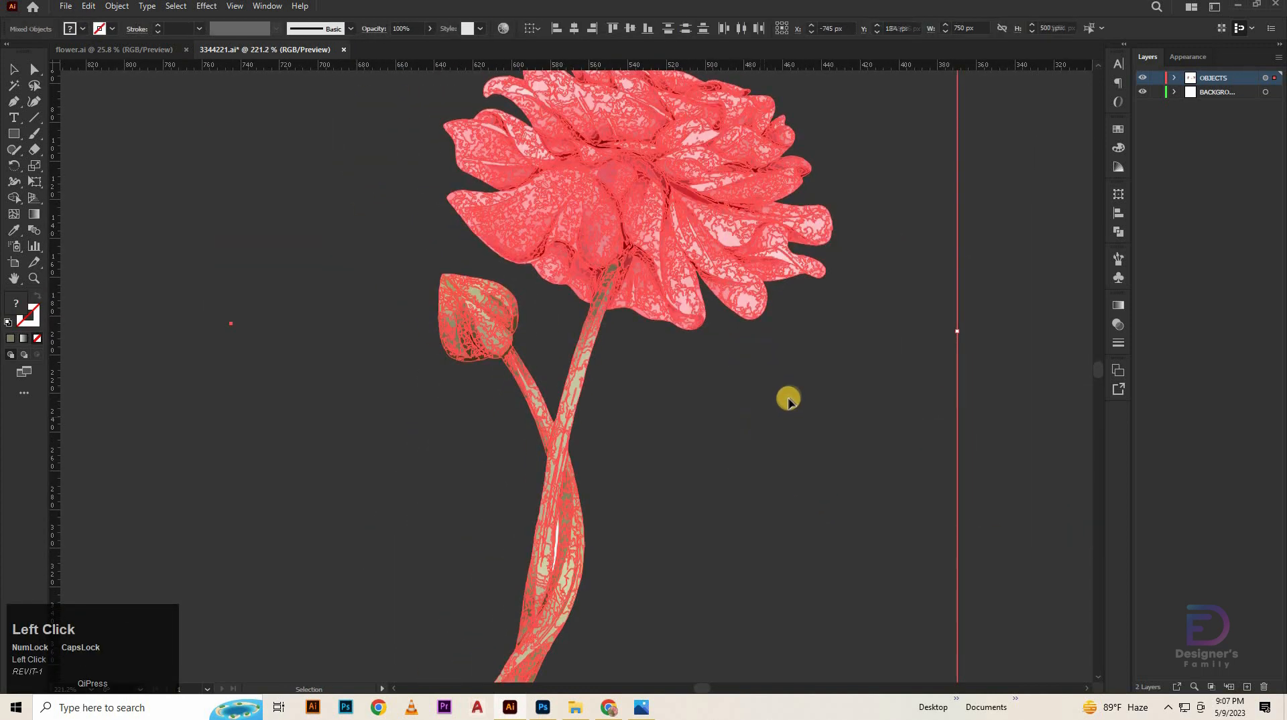
scroll(798, 376, down, 3)
scroll(744, 241, up, 1)
right_click(682, 149)
click(664, 149)
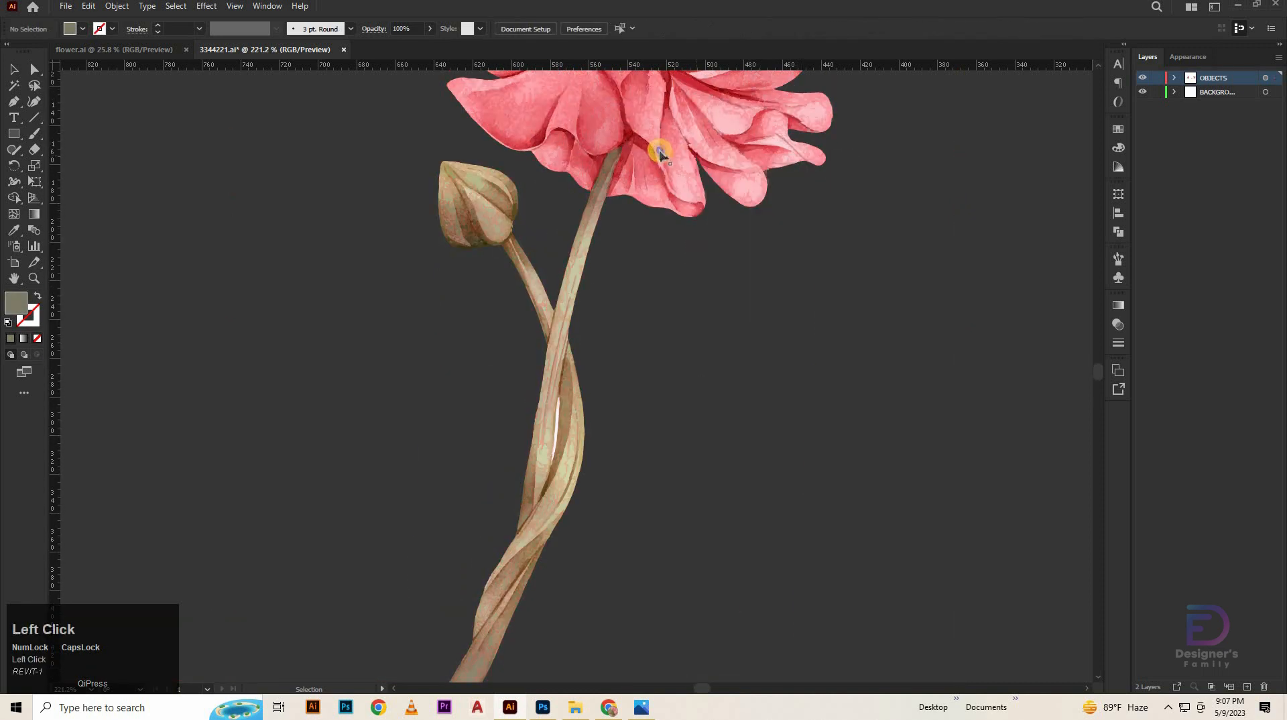
right_click(661, 151)
click(766, 266)
click(950, 280)
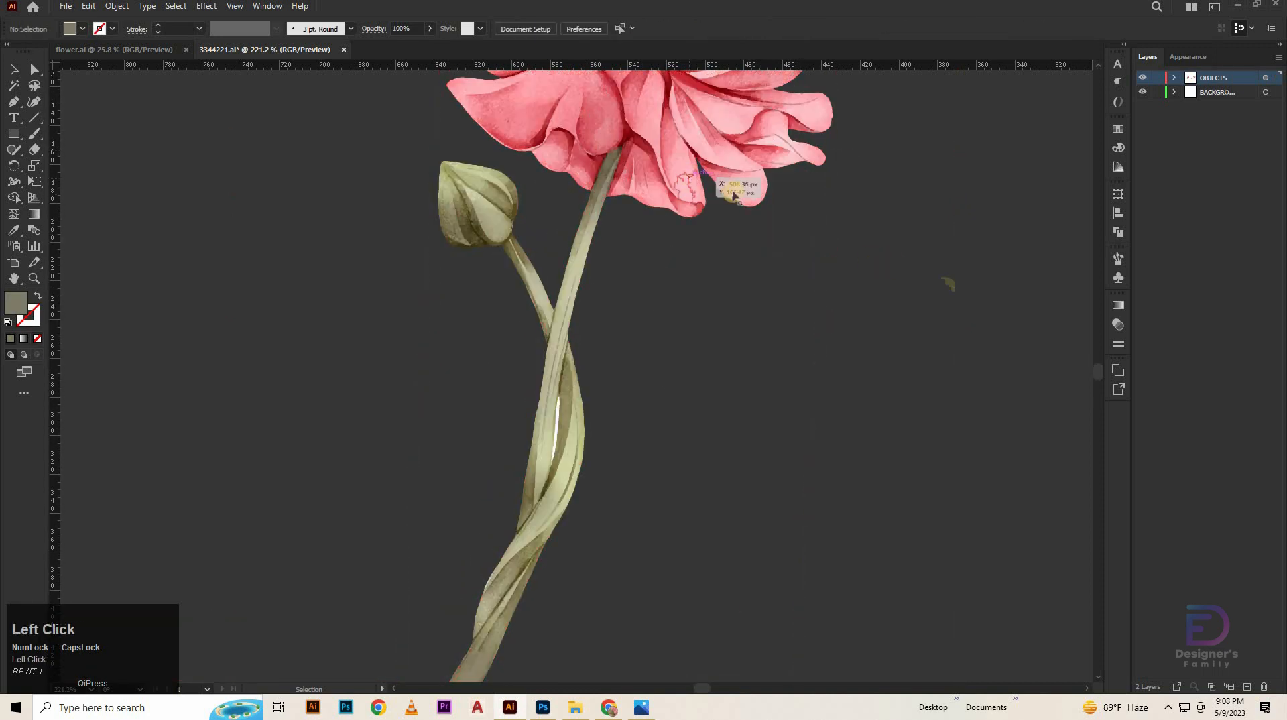
Delete the white sliver showing between the flower's intertwined stems.
click(730, 190)
click(623, 402)
drag(617, 411, 936, 361)
drag(350, 461, 775, 295)
click(704, 336)
key(Delete)
Select all of the flower's artwork, place a duplicate in the empty area to its left, and deselect it.
drag(920, 296, 489, 421)
drag(955, 309, 823, 453)
drag(895, 358, 811, 372)
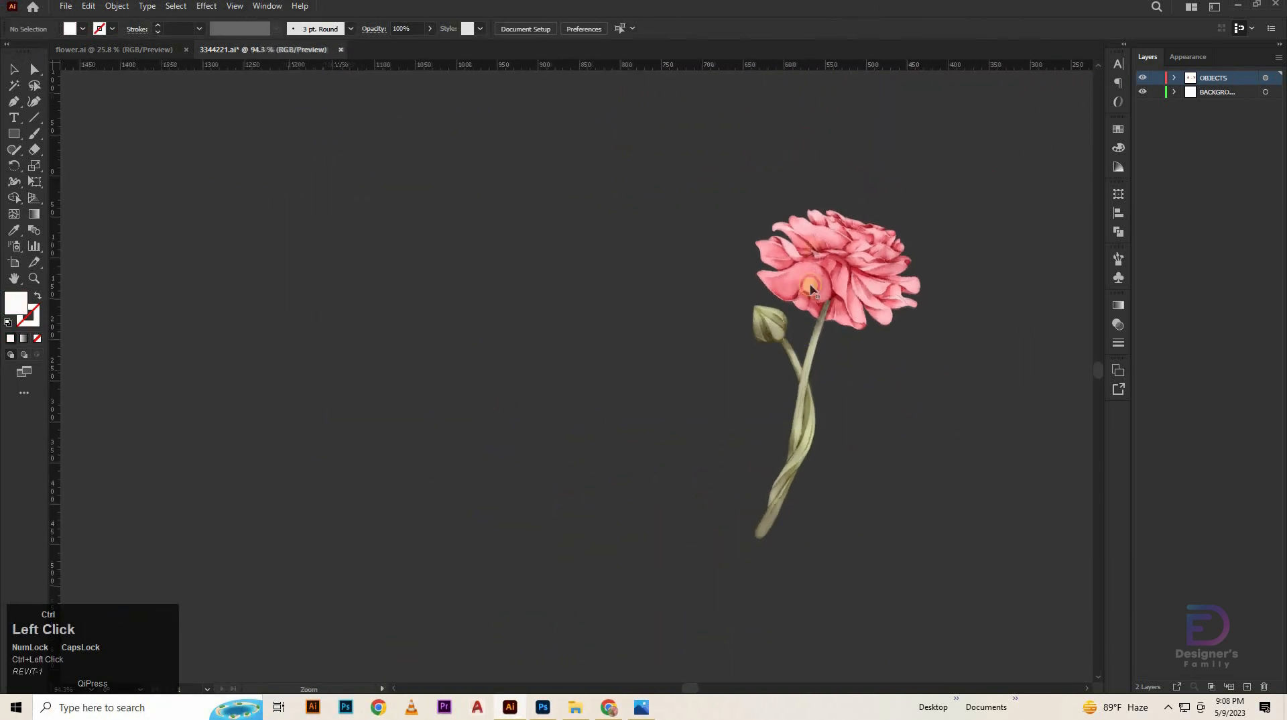
drag(759, 211, 952, 548)
click(865, 308)
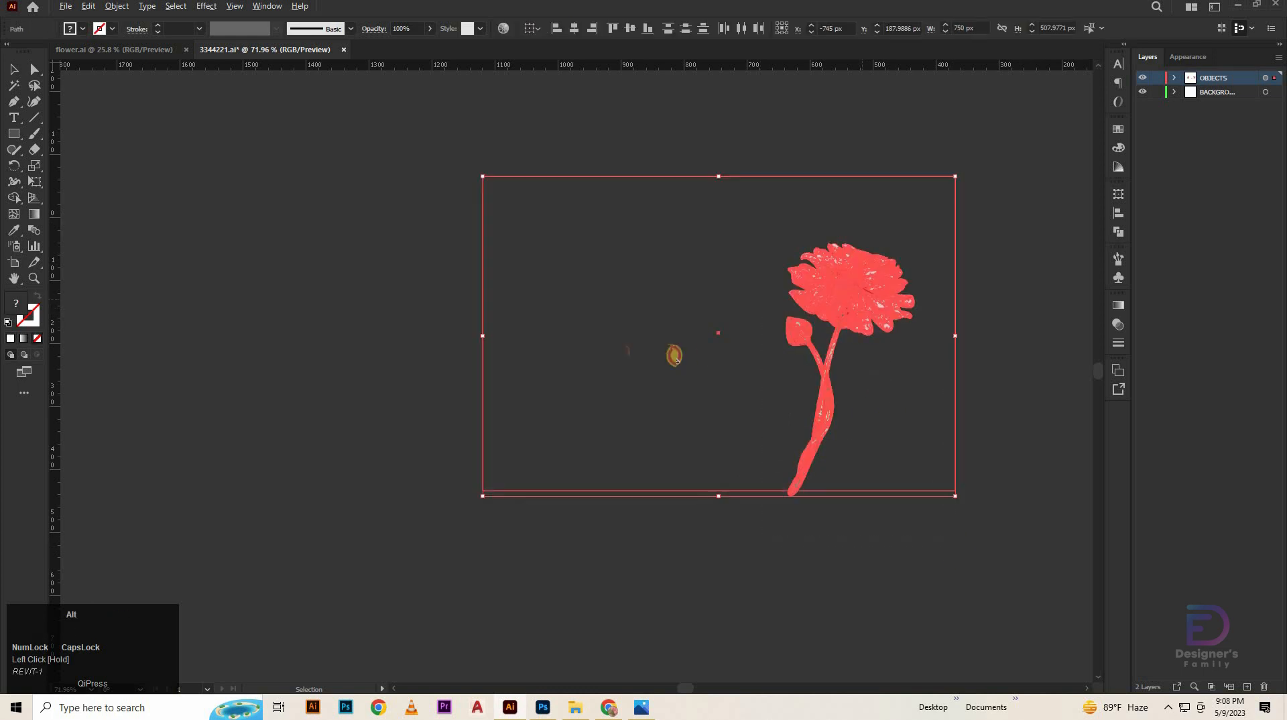
drag(469, 334, 908, 464)
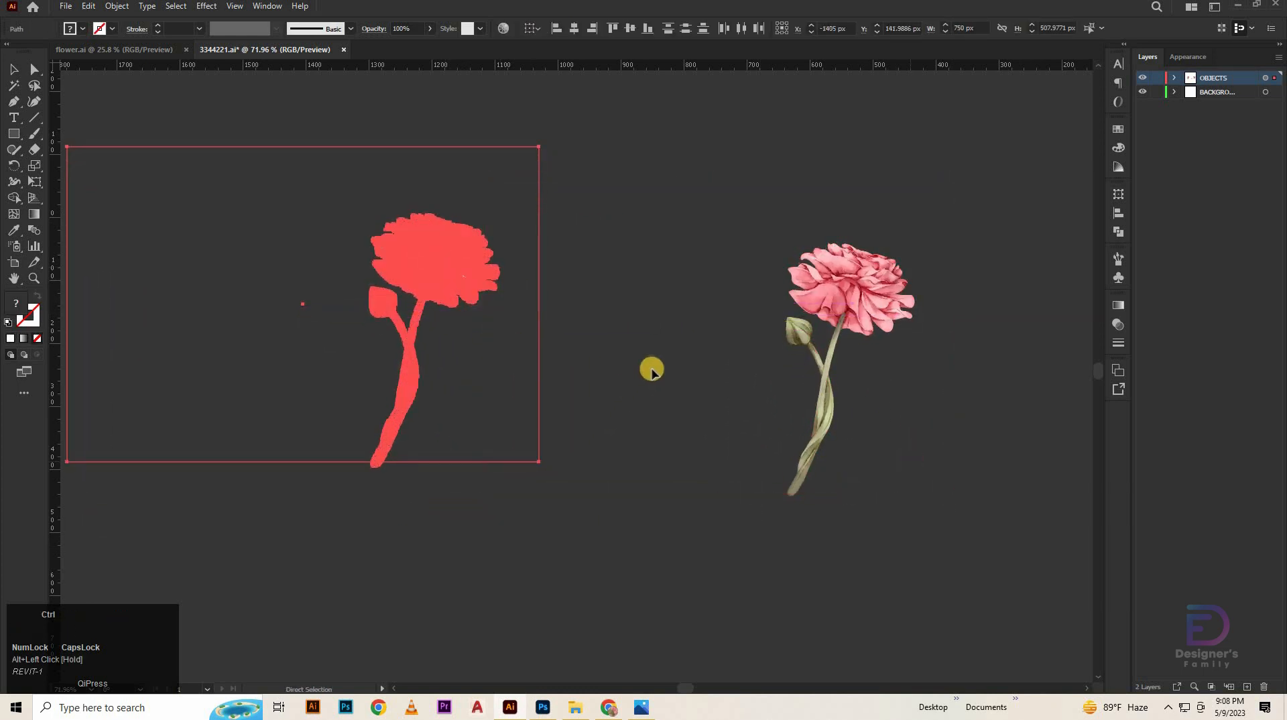
click(666, 364)
Delete the upper petals of the original flower, keeping its stem and bud.
drag(723, 382, 1010, 368)
drag(978, 355, 214, 456)
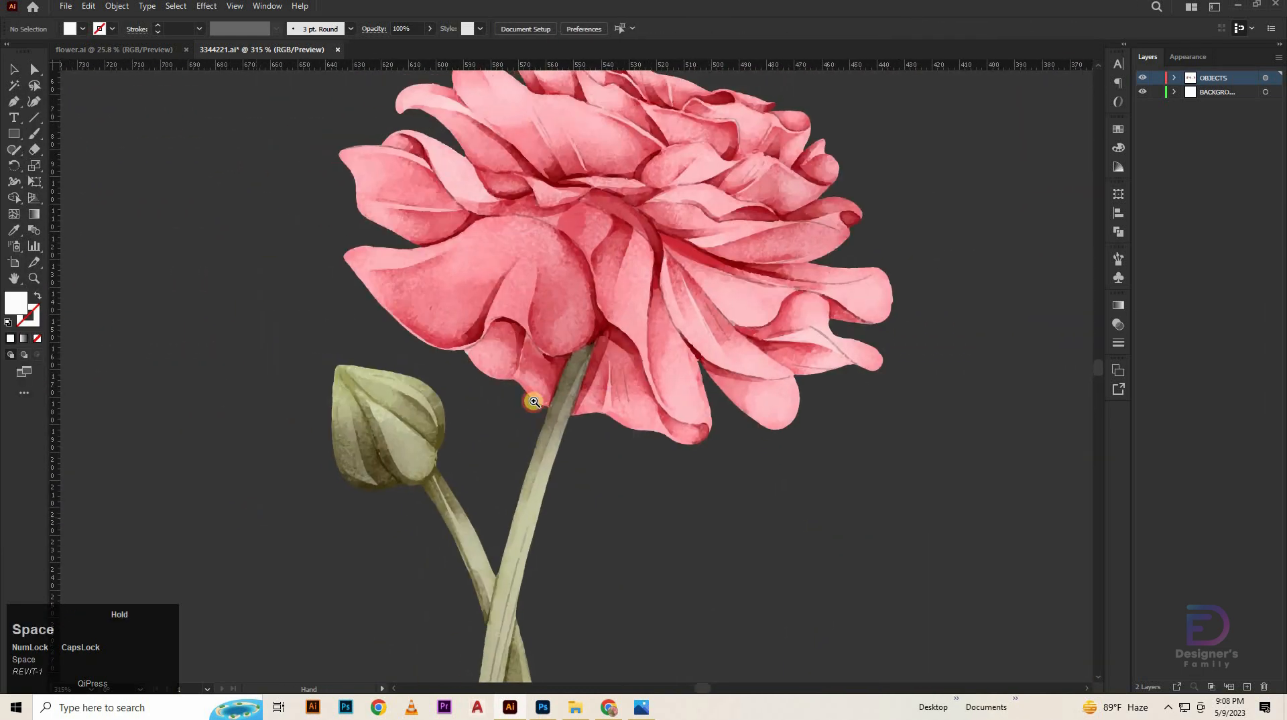
drag(619, 402, 784, 406)
drag(763, 268, 775, 487)
drag(848, 318, 771, 250)
drag(771, 250, 724, 350)
drag(434, 125, 974, 434)
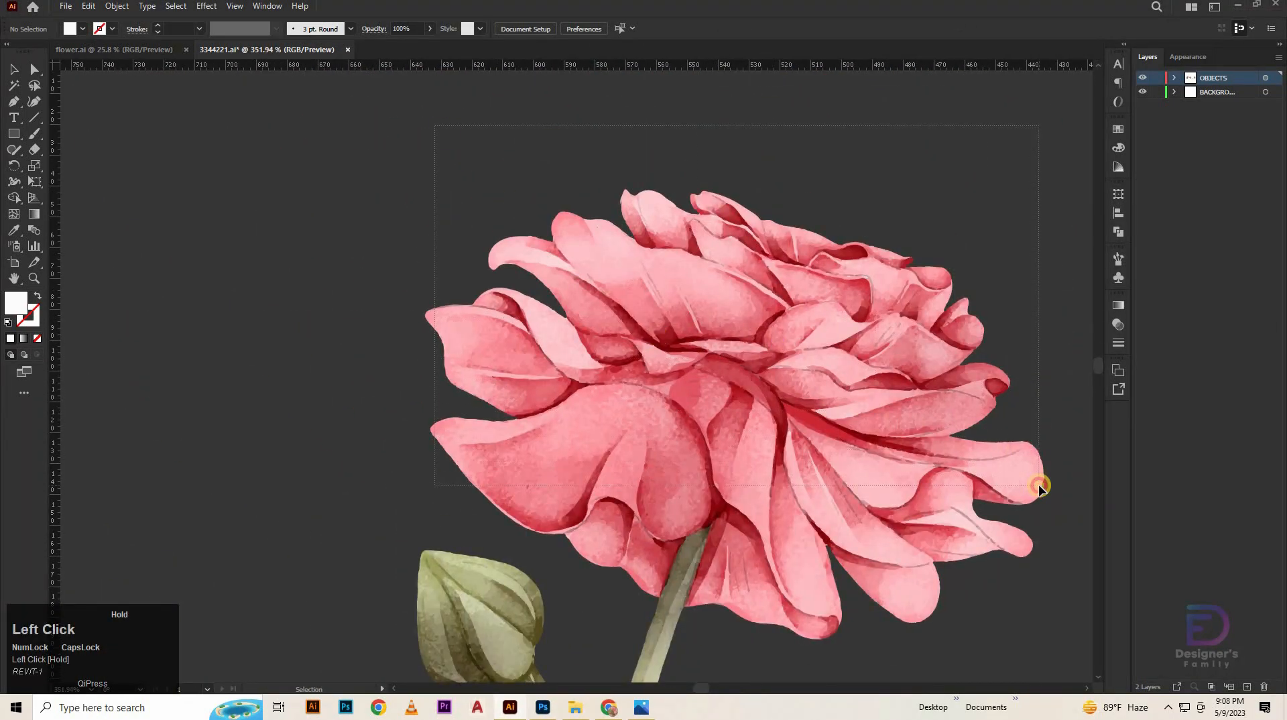
drag(1039, 485, 1039, 485)
key(Delete)
drag(378, 224, 500, 467)
key(Delete)
Delete the remaining petal pieces between the bud and the top of the main stem.
drag(632, 525, 452, 471)
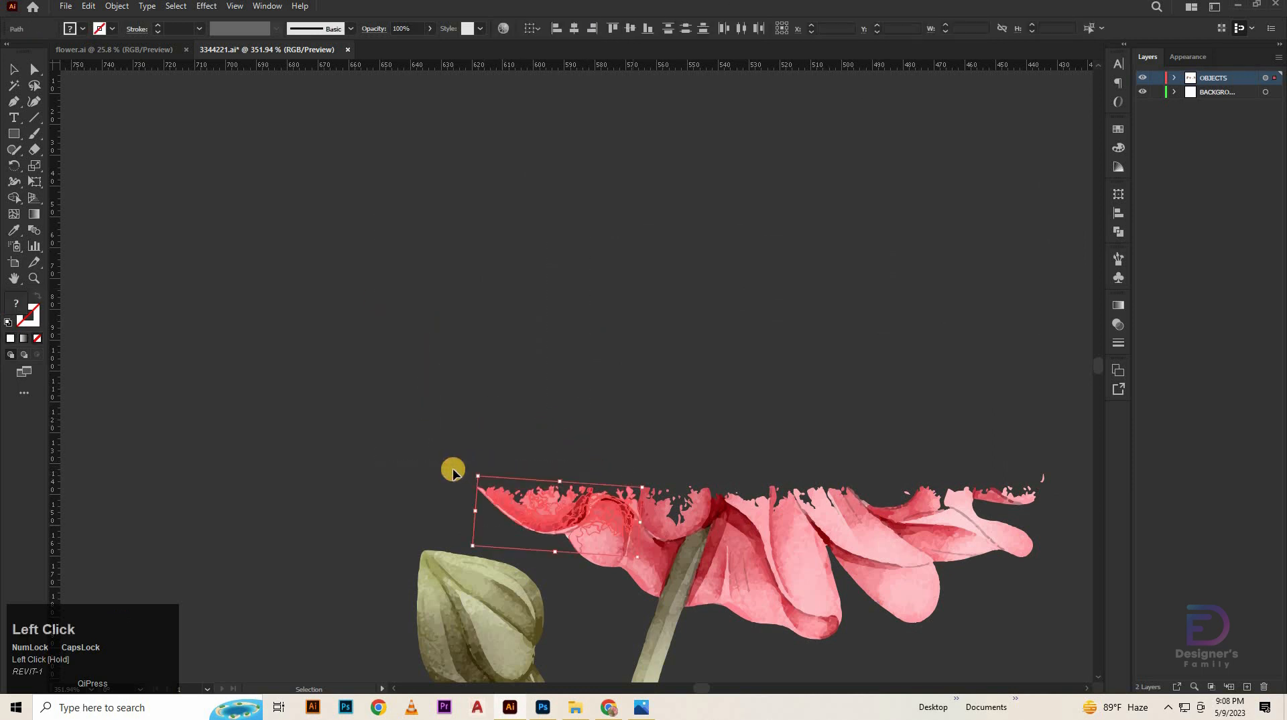
key(Delete)
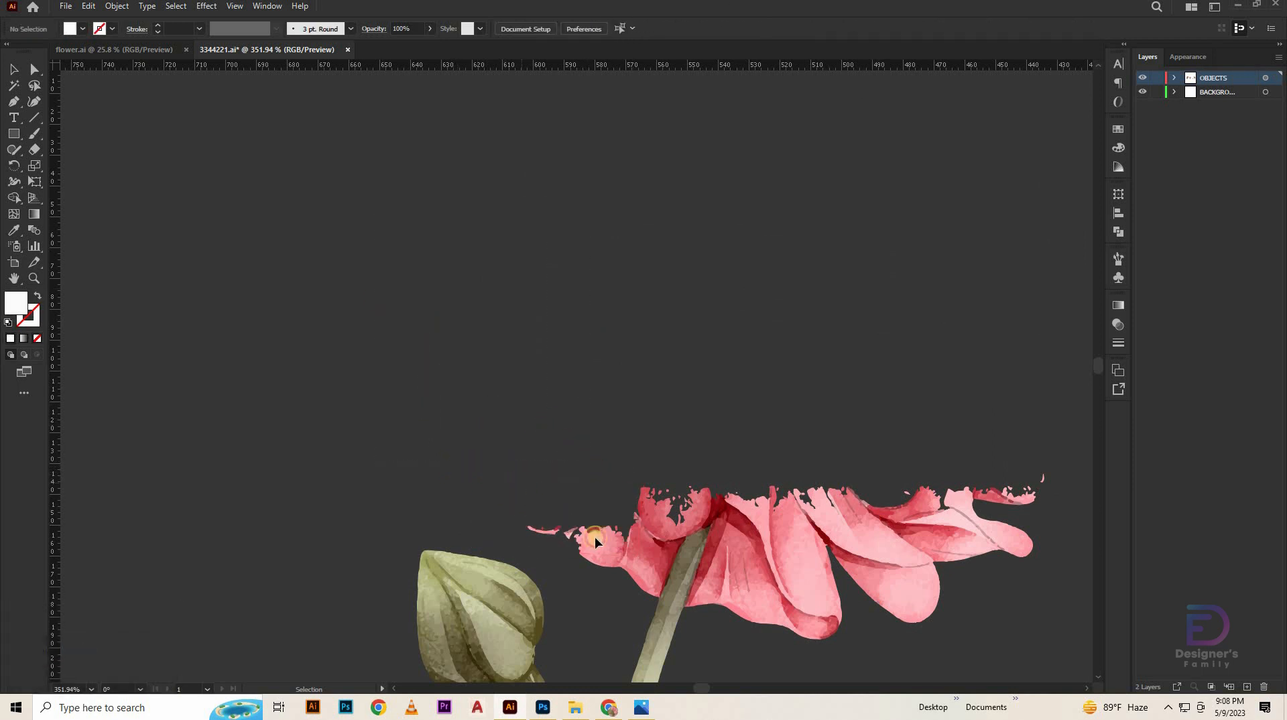
drag(647, 562, 667, 566)
key(Delete)
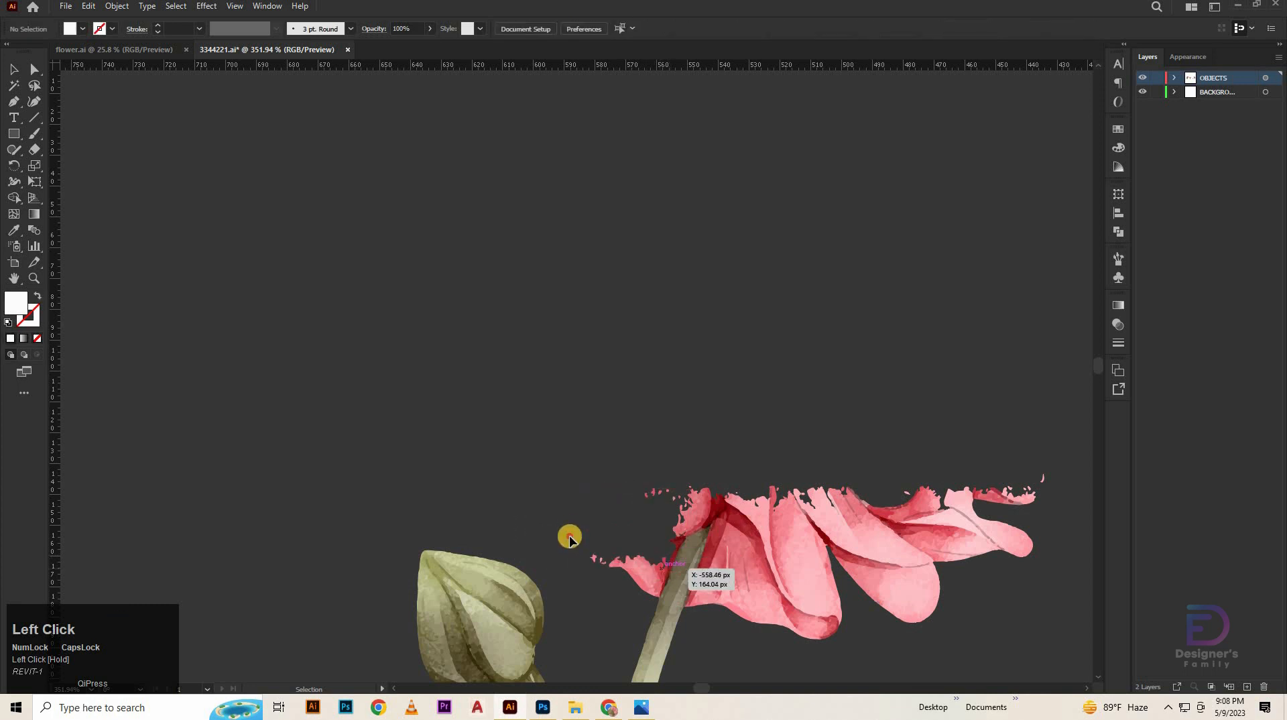
drag(569, 534, 653, 595)
key(Delete)
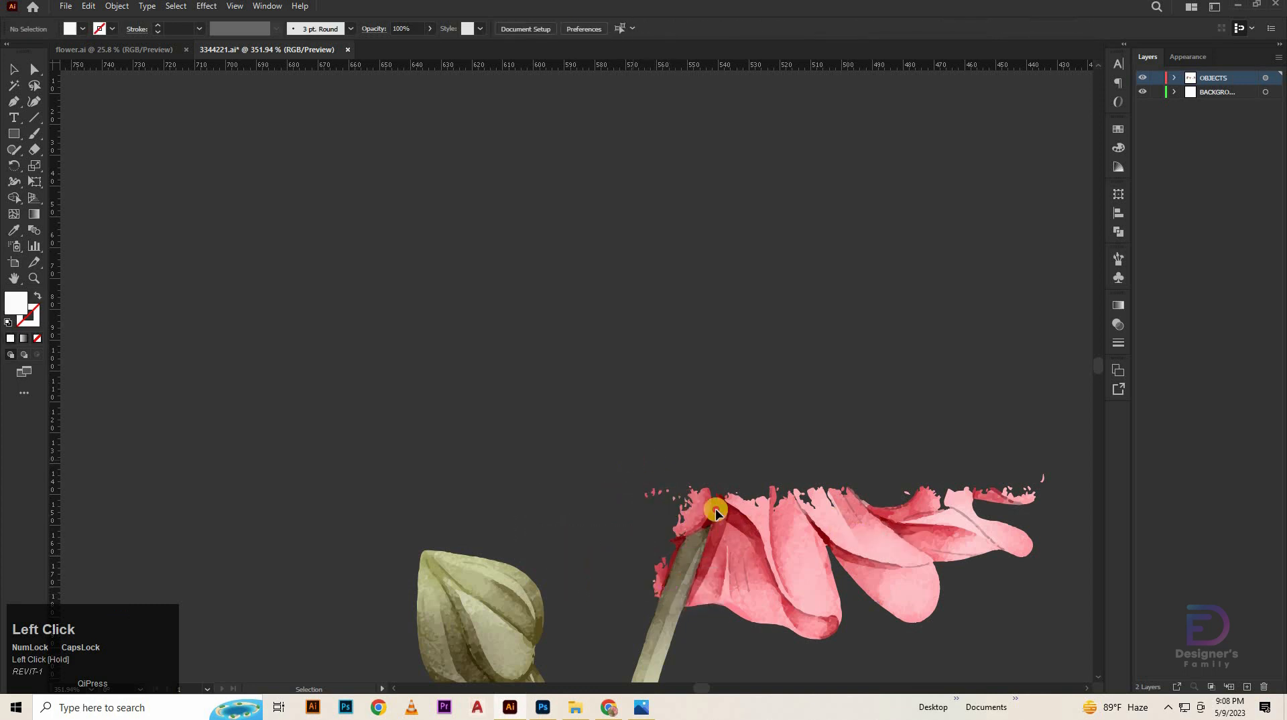
drag(725, 512, 643, 483)
key(Delete)
Delete the large group of leftover petals to the right of the main stem.
drag(1068, 458, 785, 631)
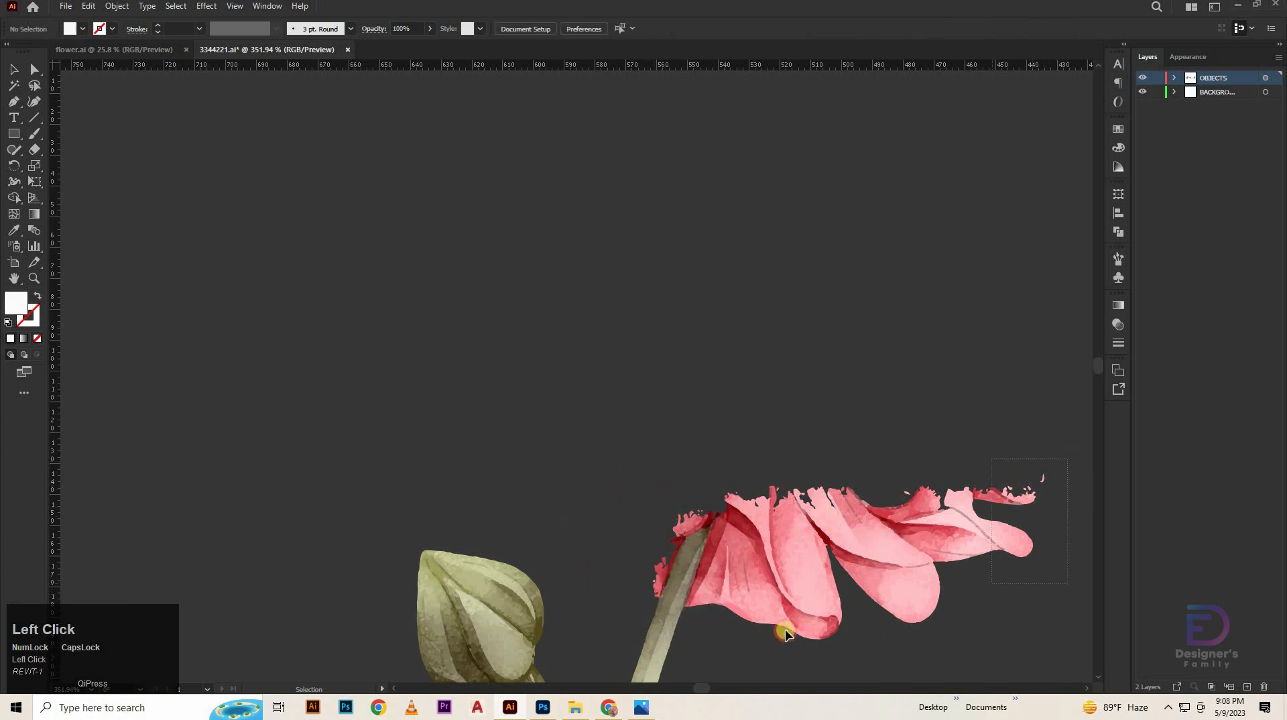
drag(719, 667, 721, 666)
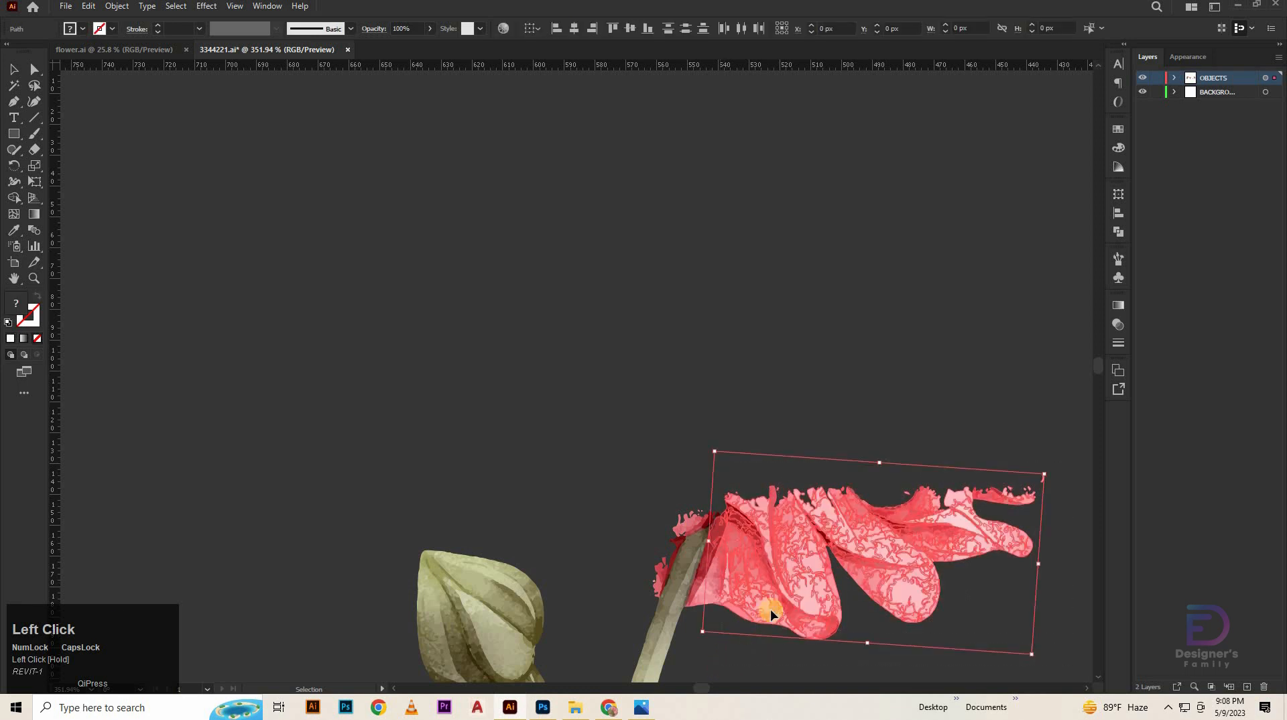
key(Delete)
Remove the pink petal fragments still attached along the right edge of the main stem.
scroll(790, 577, up, 5)
drag(715, 496, 816, 268)
drag(818, 199, 739, 354)
key(Delete)
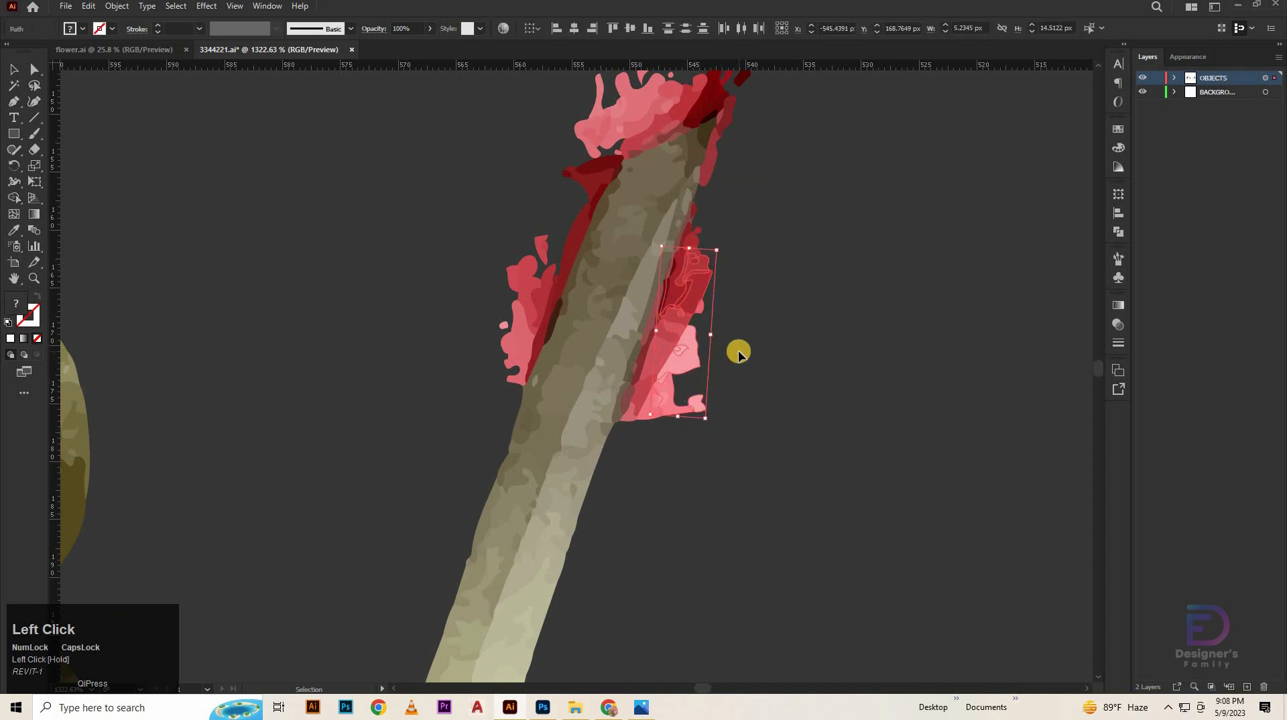
key(Delete)
drag(663, 463, 689, 373)
key(Delete)
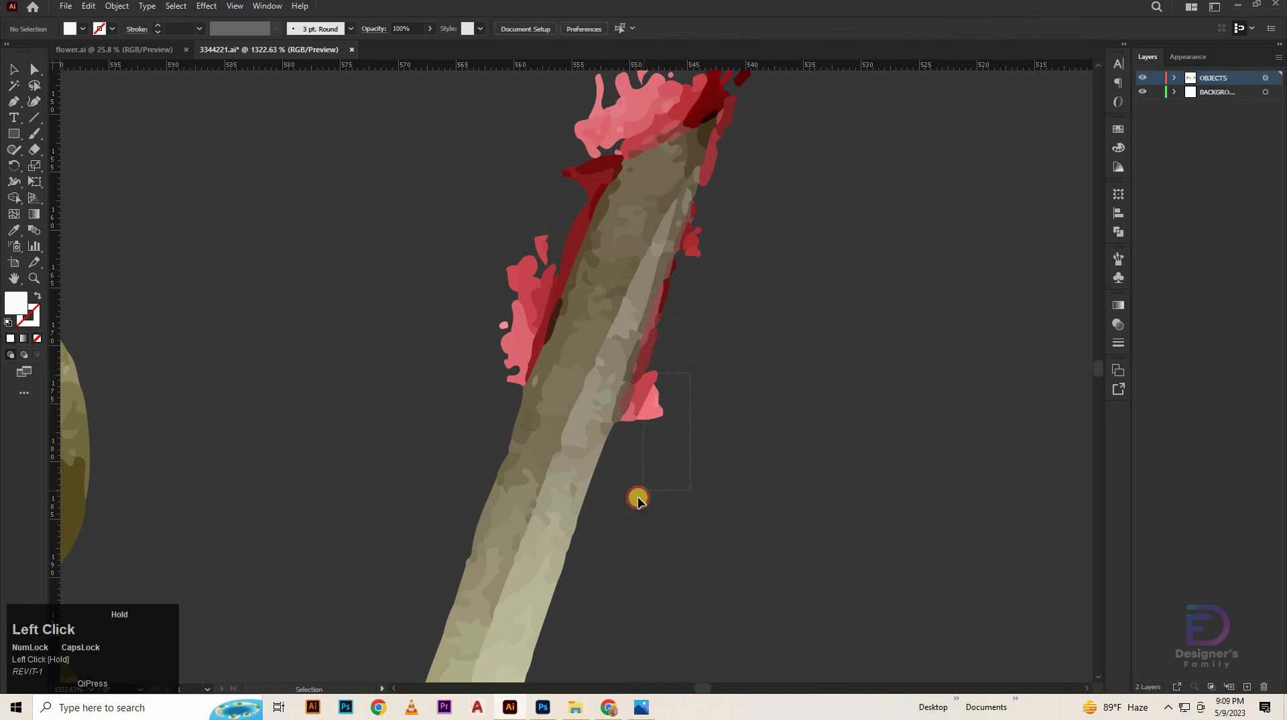
drag(637, 498, 656, 369)
key(Delete)
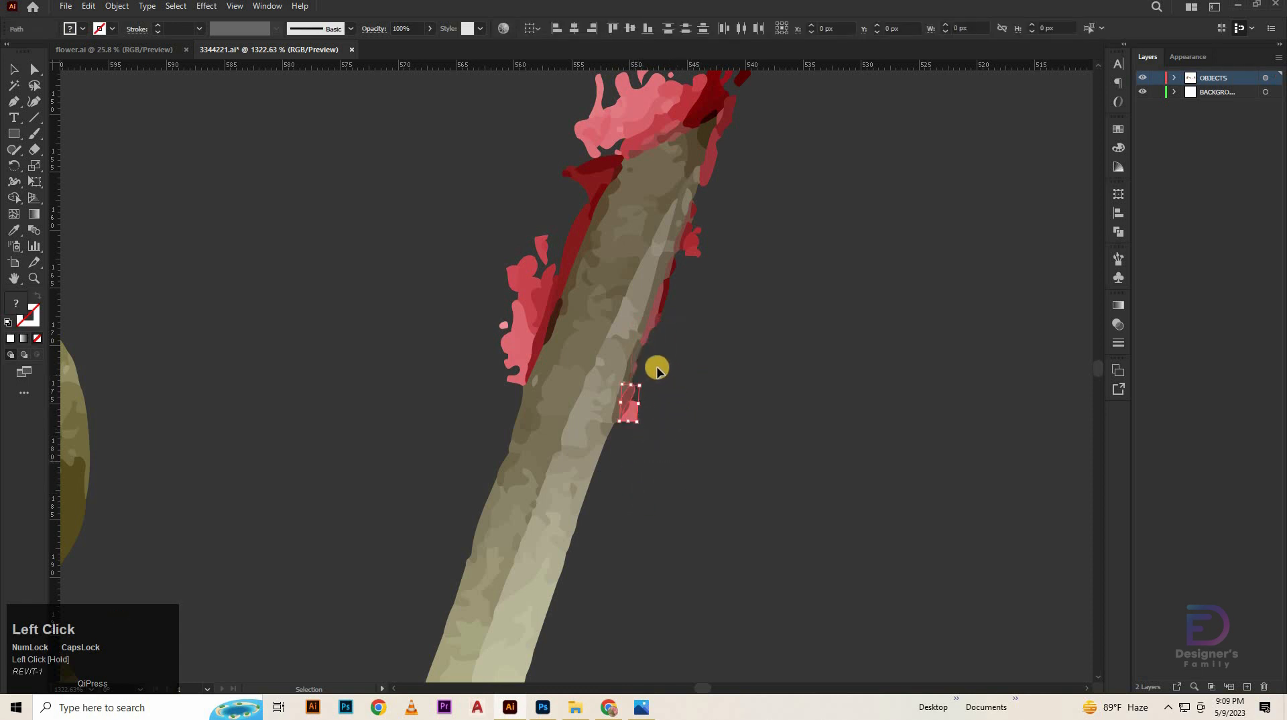
key(Delete)
Delete the small dark red fragments one by one along the stem's right edge.
click(655, 325)
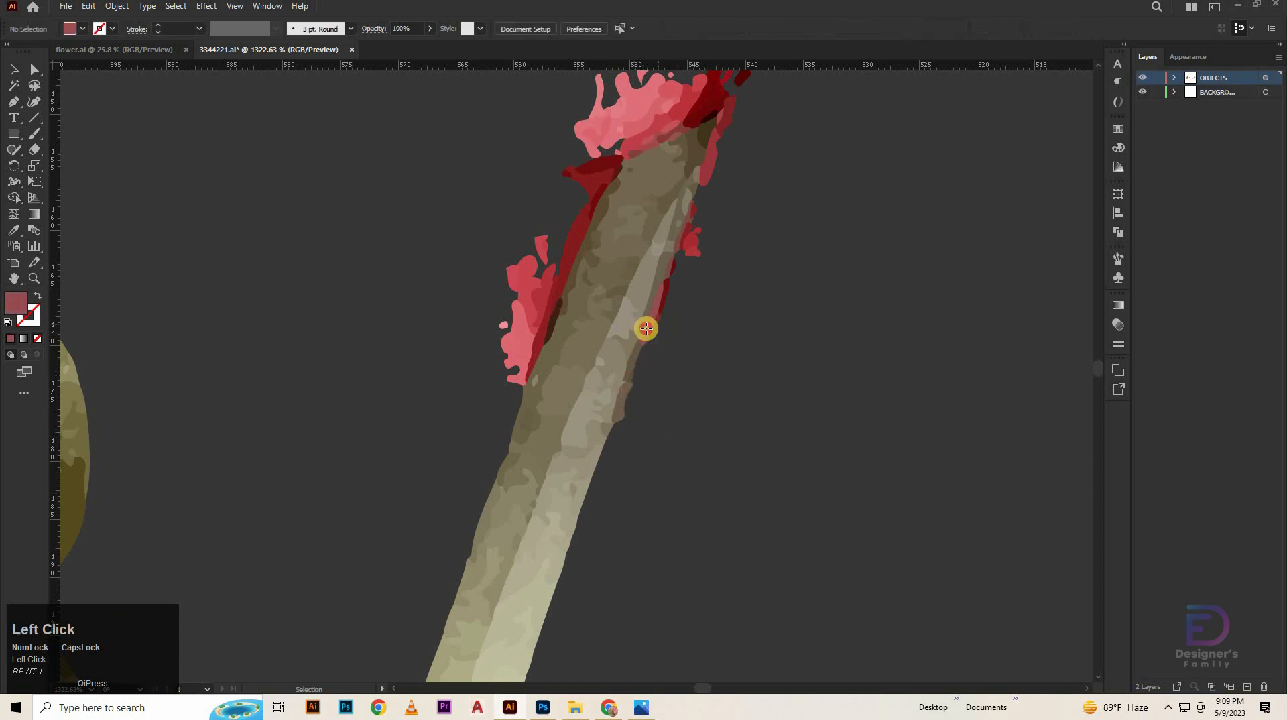
key(Delete)
click(672, 284)
key(Delete)
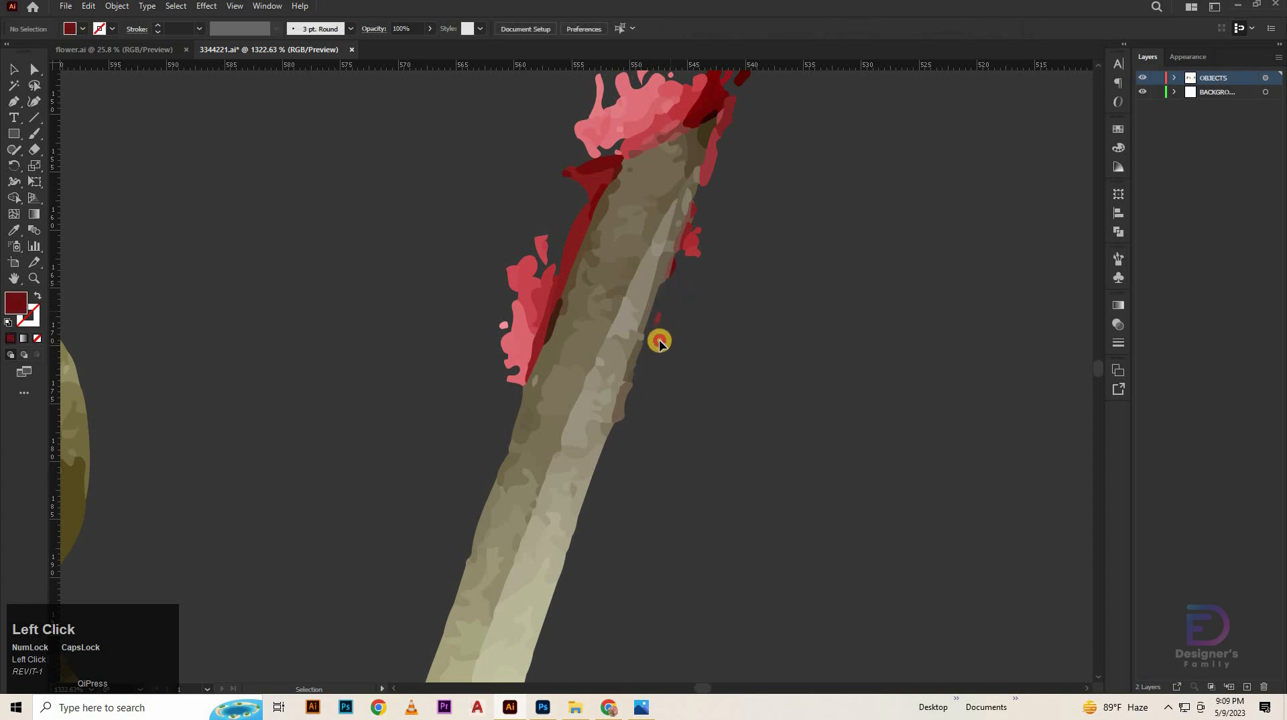
click(669, 272)
key(Delete)
click(697, 253)
key(Delete)
click(704, 268)
key(Delete)
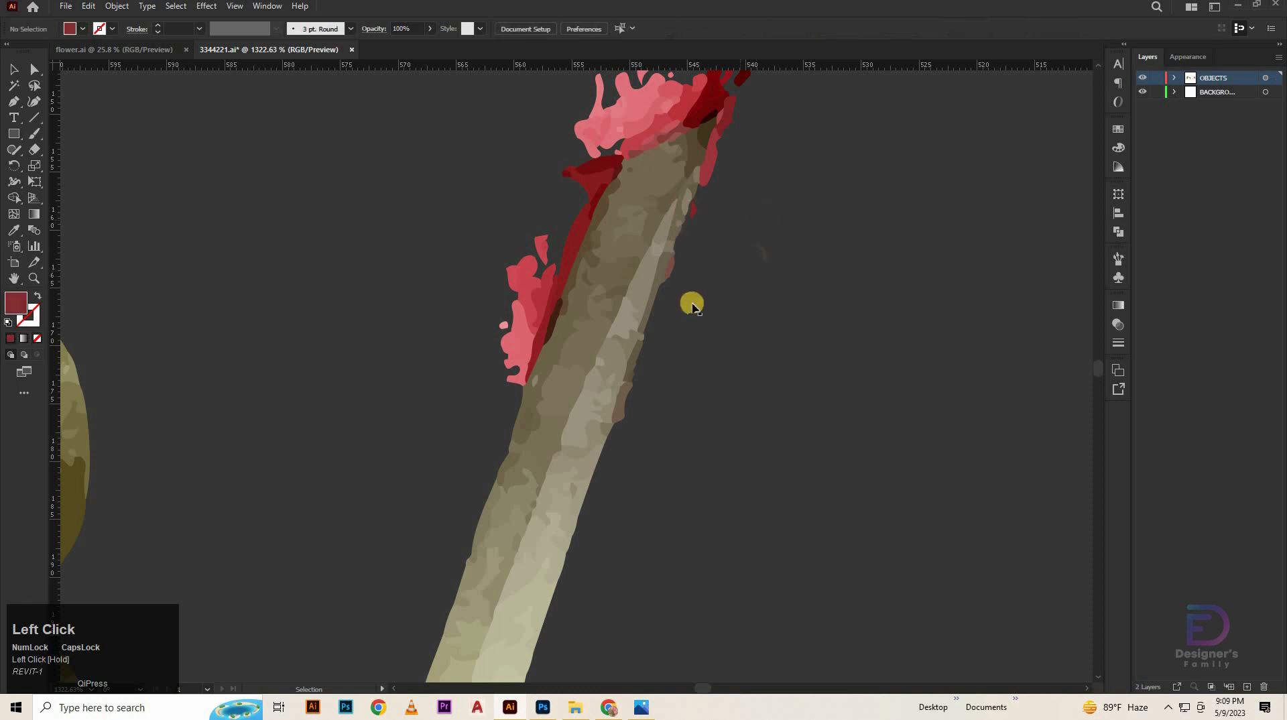
Delete the pink and dark red petal fragments above the tip of the main stem.
scroll(692, 305, up, 2)
click(678, 242)
key(Delete)
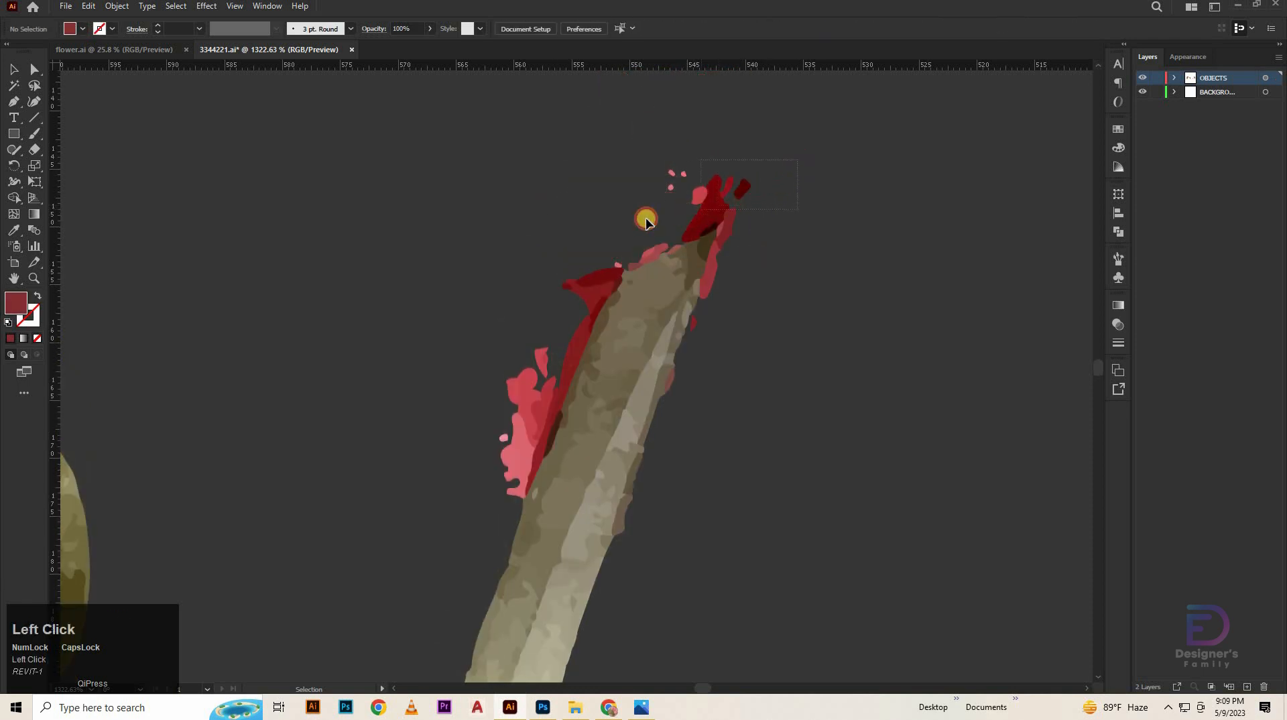
drag(646, 219, 652, 203)
key(Delete)
click(590, 287)
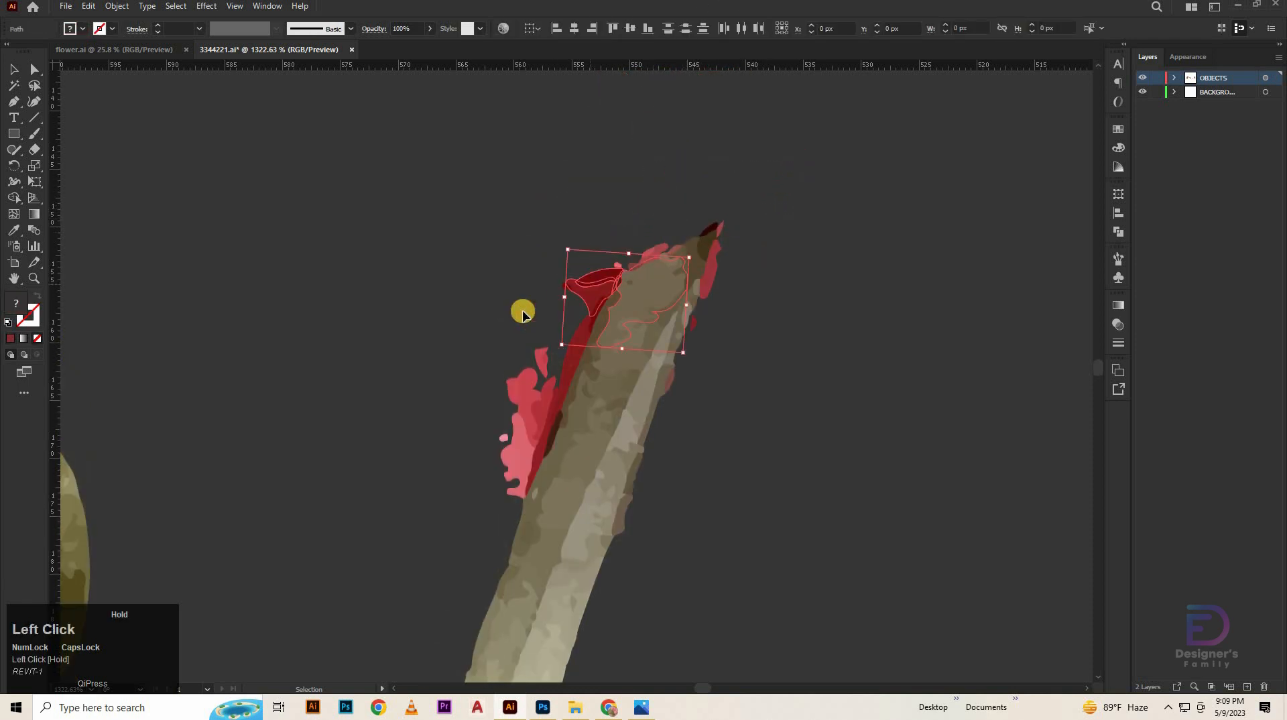
key(Delete)
key(ctrl+z)
Delete the red and pink fragments along the stem's left edge and the red strip at the right of its tip.
drag(548, 260, 598, 307)
key(Delete)
drag(536, 335, 580, 382)
key(Delete)
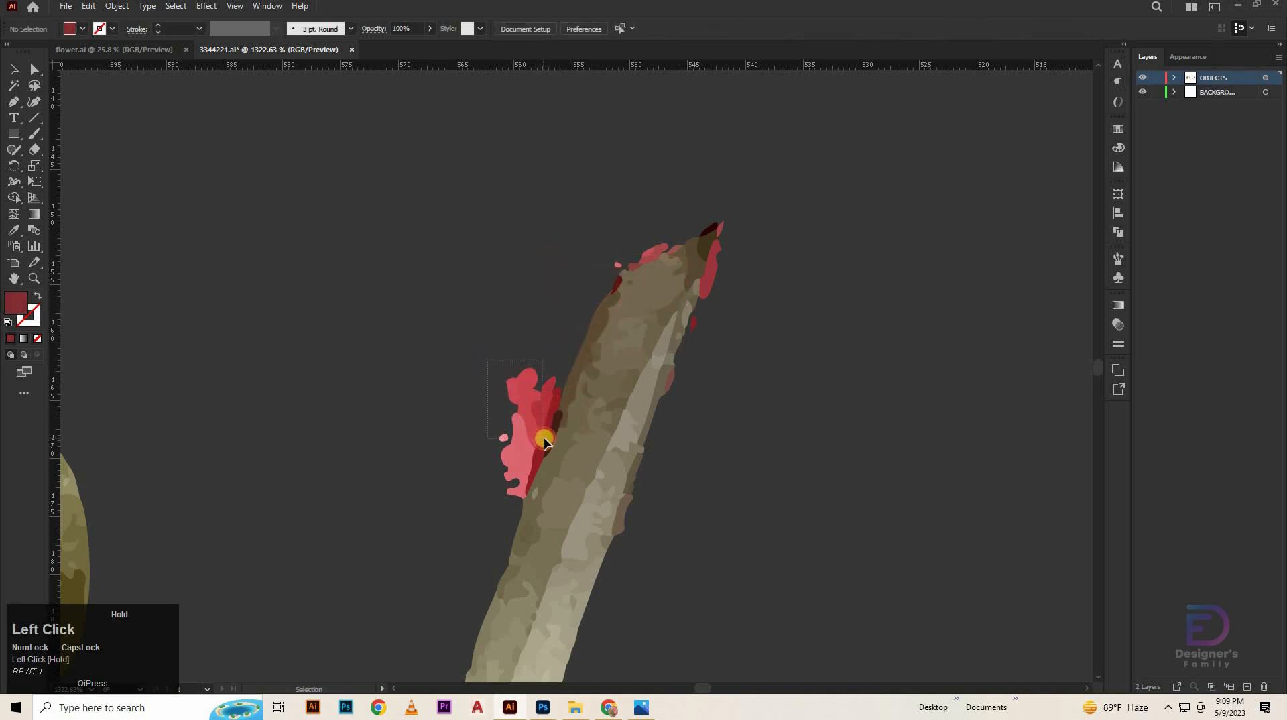
drag(546, 442, 546, 444)
key(Delete)
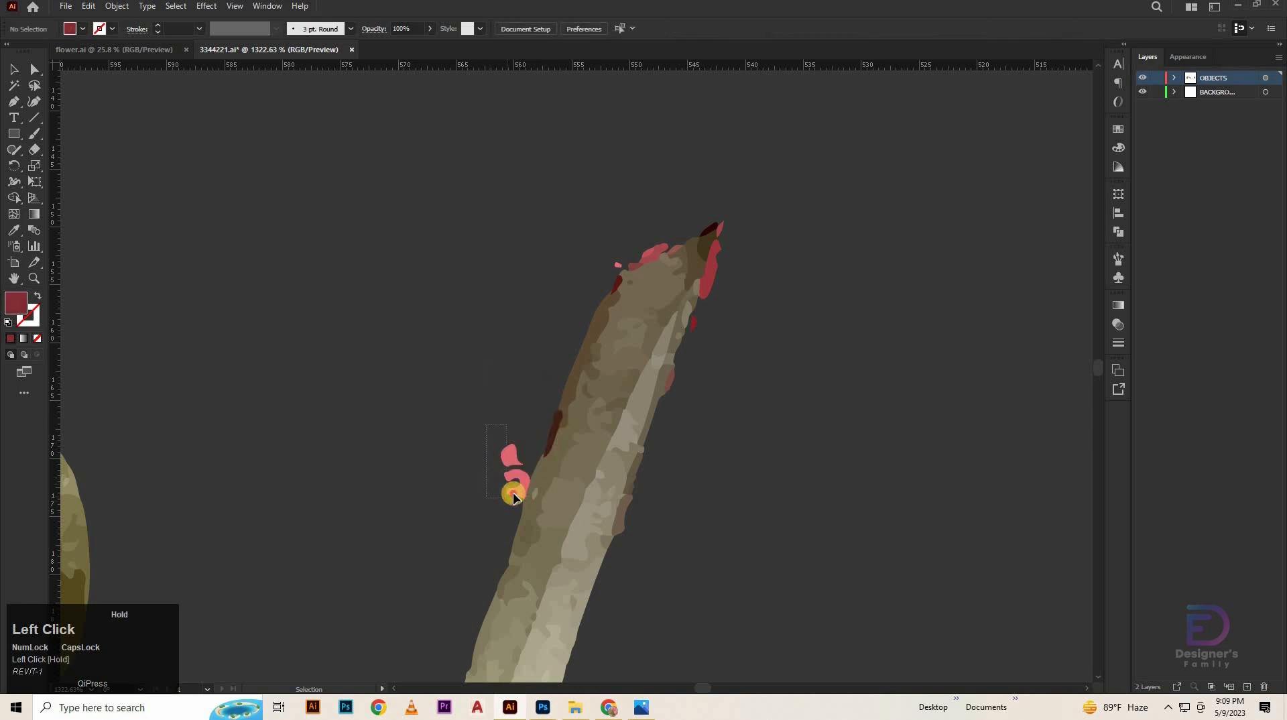
drag(519, 494, 520, 496)
key(Delete)
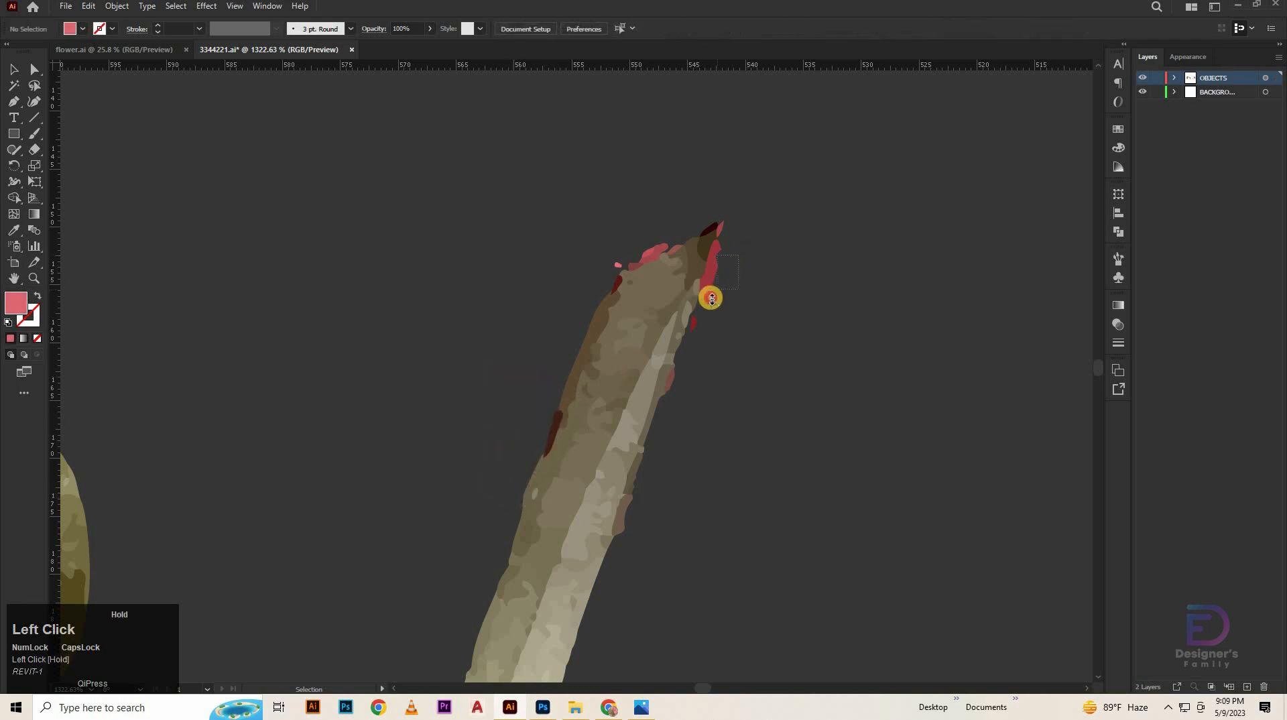
drag(712, 299, 710, 301)
key(Delete)
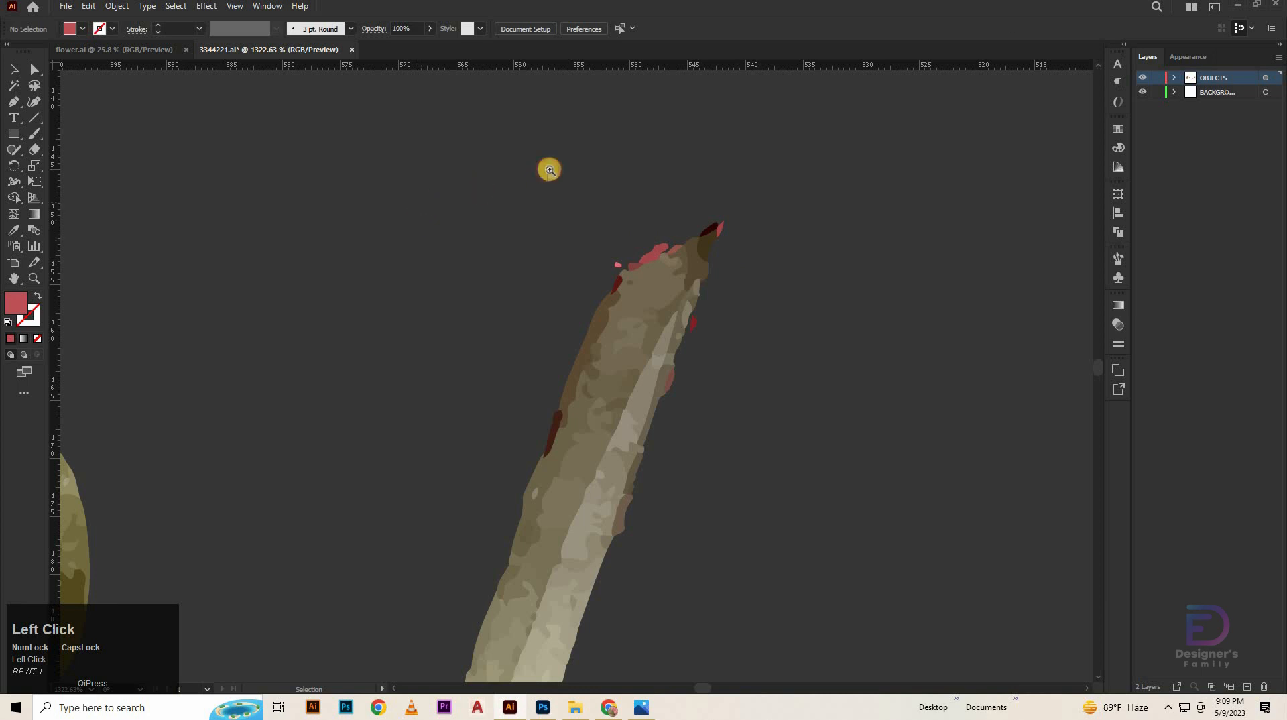
Bring the separate flower head from flower.ai into the Mother's day Photoshop document, scaled to about 25% and placed right of centre.
drag(549, 169, 218, 278)
click(160, 48)
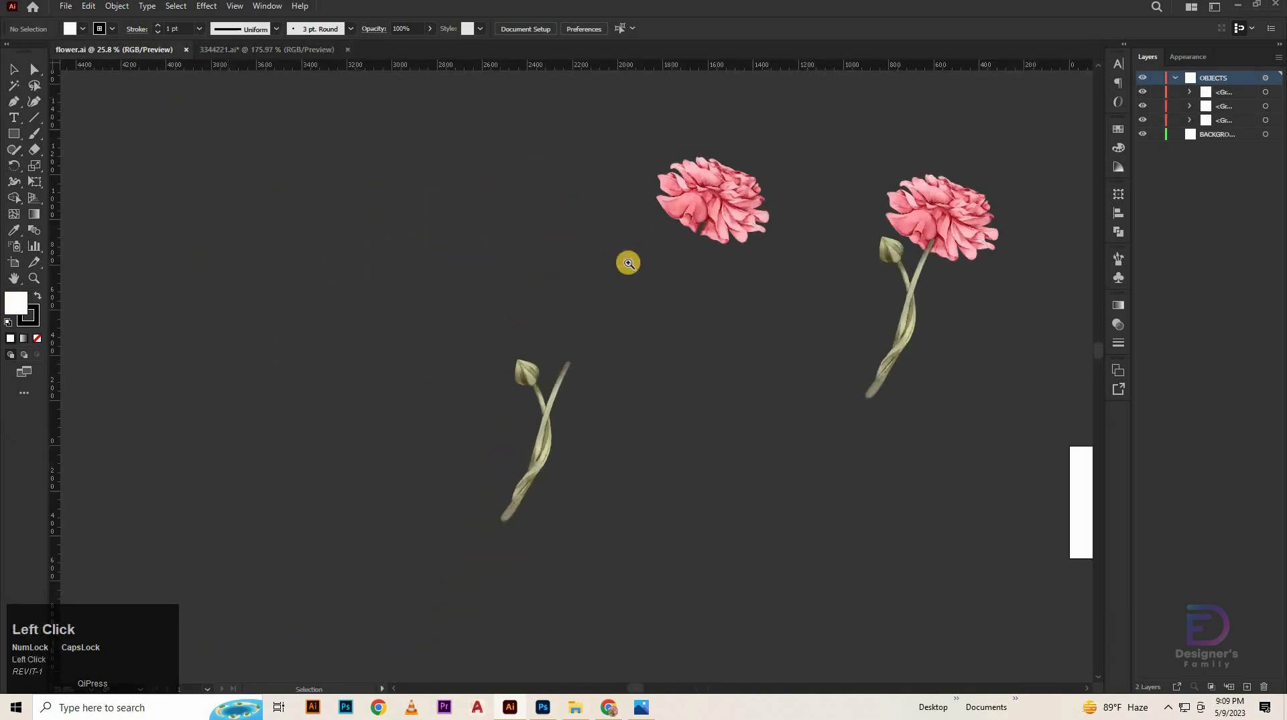
key(v)
drag(709, 190, 552, 664)
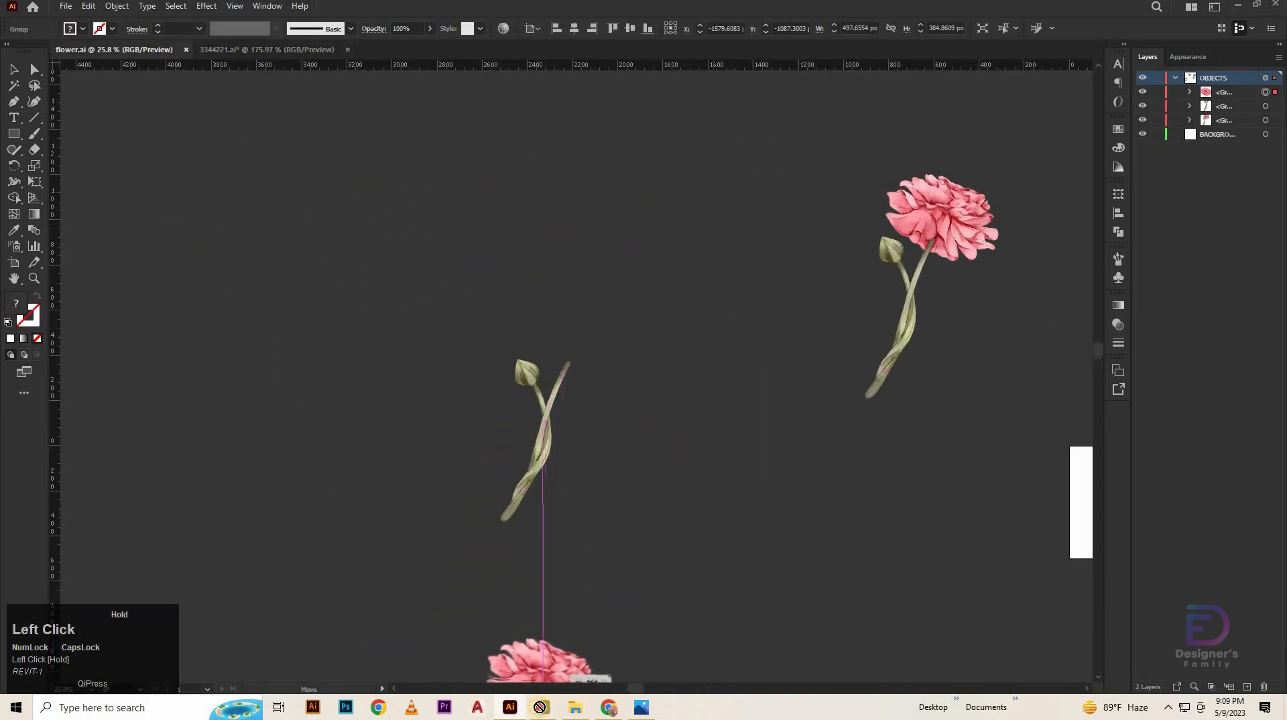
drag(540, 707, 620, 299)
drag(821, 187, 570, 346)
drag(476, 437, 681, 297)
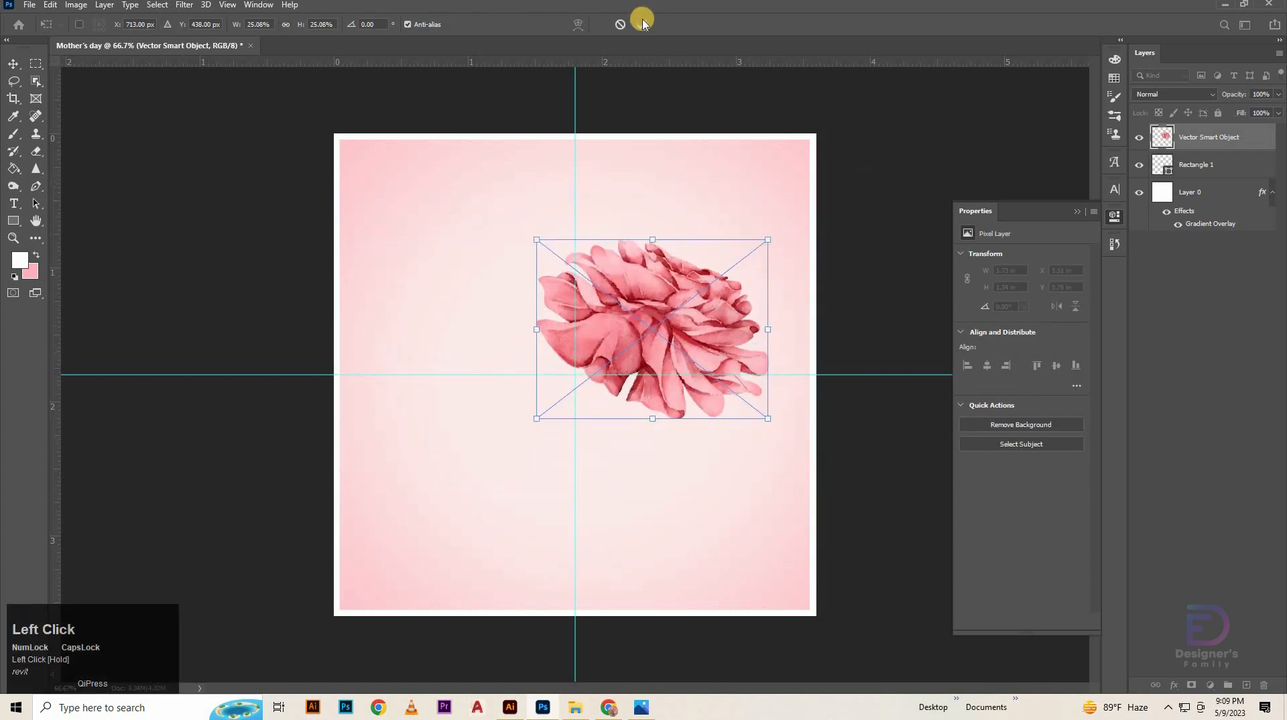
Bring the stem with bud from flower.ai into the Mother's day Photoshop document at about 22% and raise Rectangle 1 to the top layer.
key(alt+Tab)
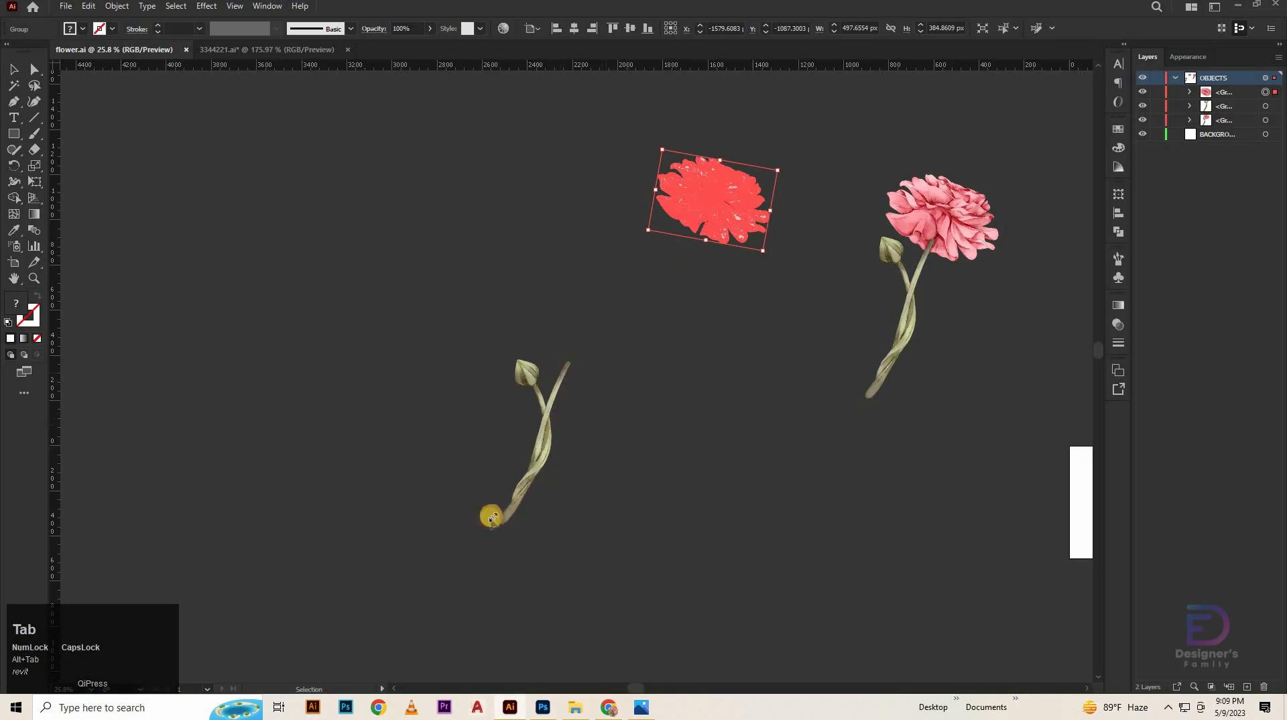
drag(491, 517, 577, 482)
drag(682, 129, 598, 320)
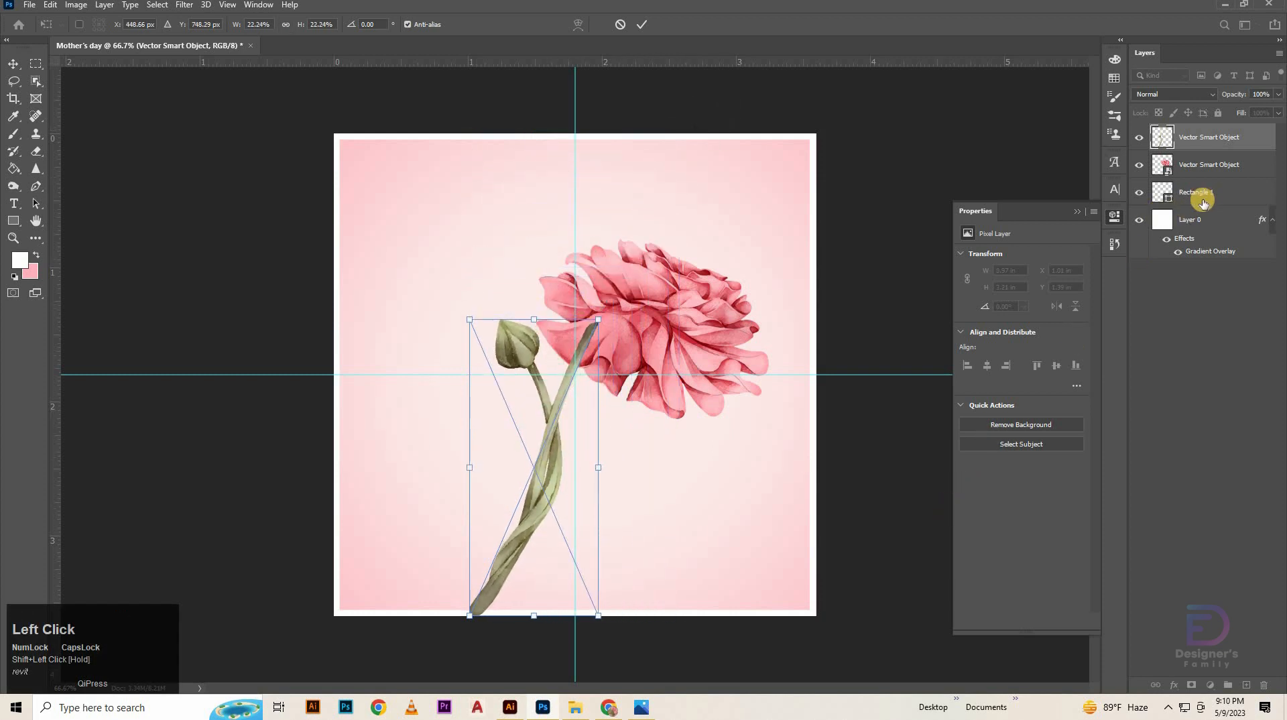
drag(1203, 202, 1235, 123)
click(862, 536)
Nudge the stem right to about X 1.32 in, then scale it down proportionally to about 20% from its upper edge.
click(536, 436)
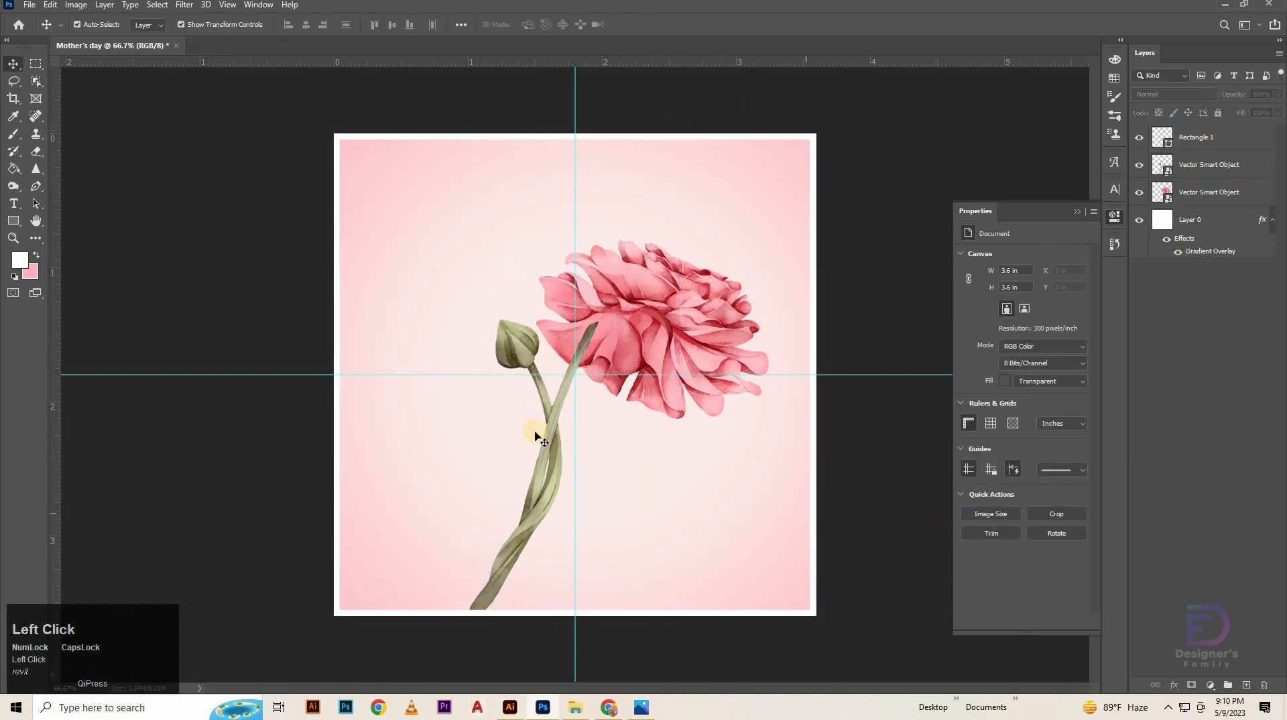
click(540, 474)
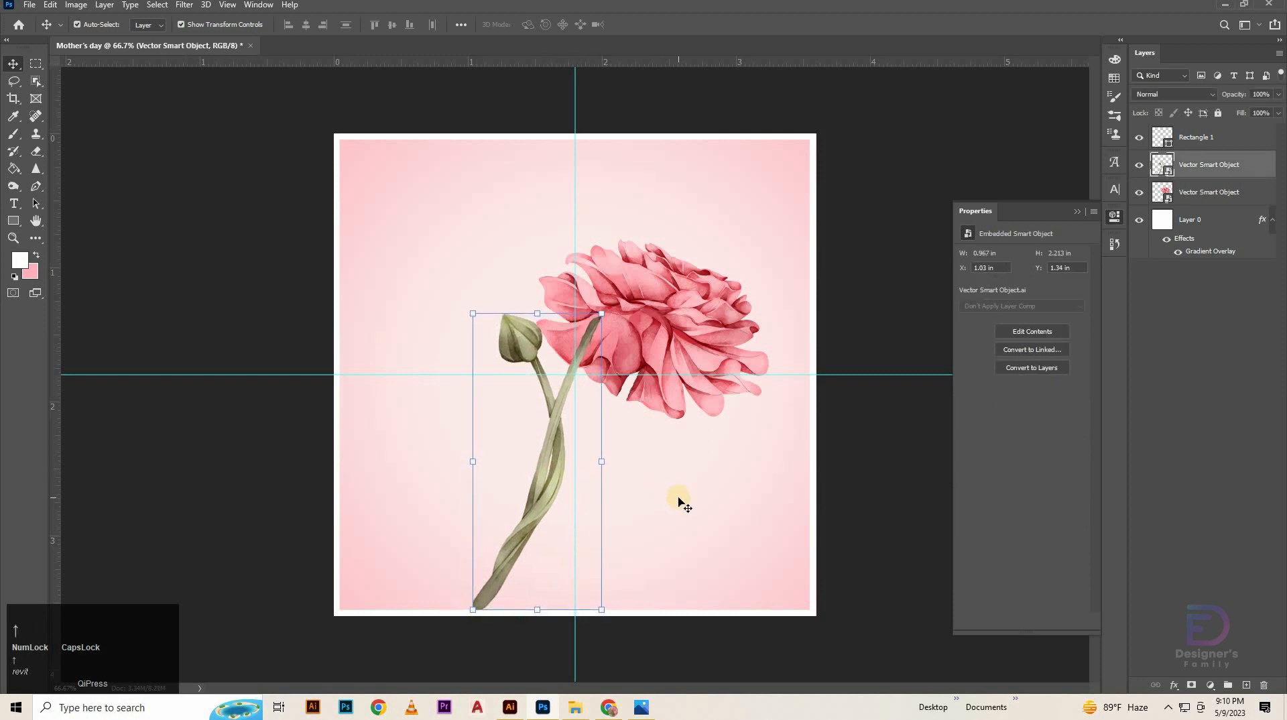
click(532, 516)
click(531, 516)
key(Right)
key(Right)
key(Right)
key(Right)
key(Right)
key(Right)
key(Right)
key(Right)
key(Right)
key(Right)
key(Right)
key(Right)
key(Right)
key(Right)
key(Right)
key(Right)
key(Right)
key(Right)
key(Right)
key(Right)
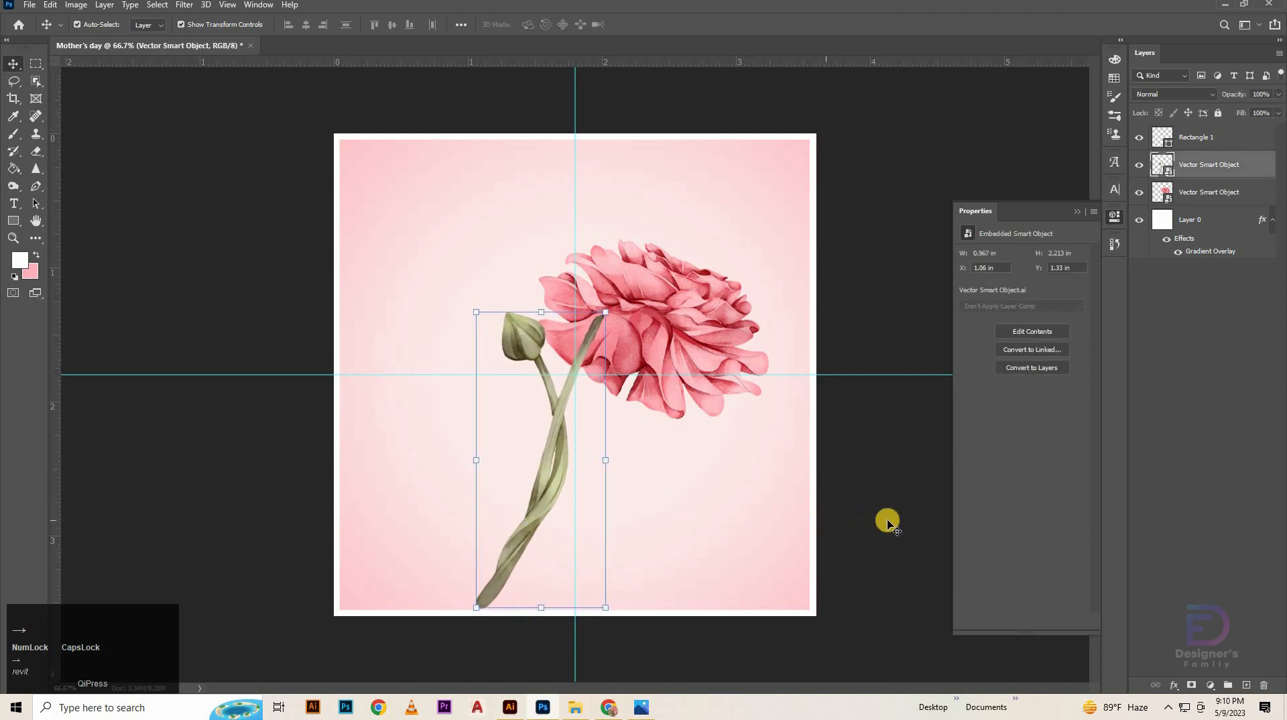
key(Right)
key(Right)
key(Right)
key(Right)
key(Right)
key(Right)
key(Right)
key(Right)
key(Right)
key(Right)
key(Right)
key(Right)
key(Right)
key(Right)
key(Right)
key(Right)
key(Right)
key(Right)
key(Right)
key(Right)
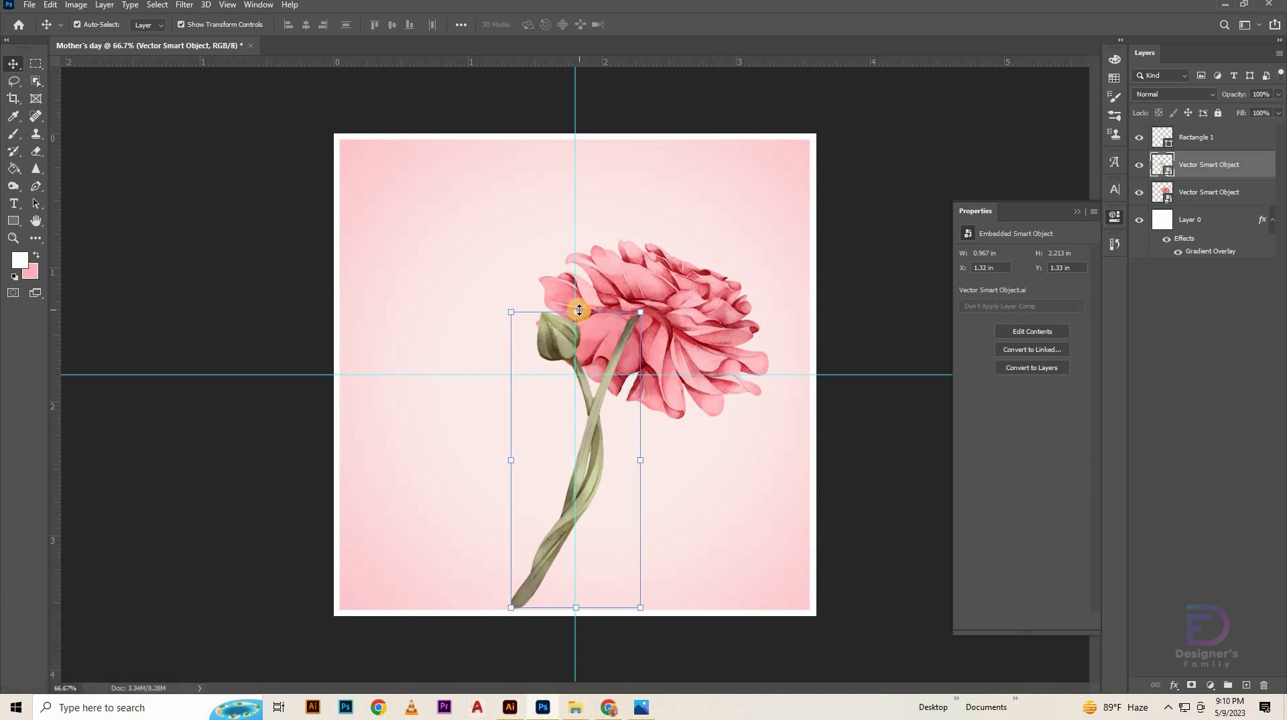
drag(573, 310, 571, 340)
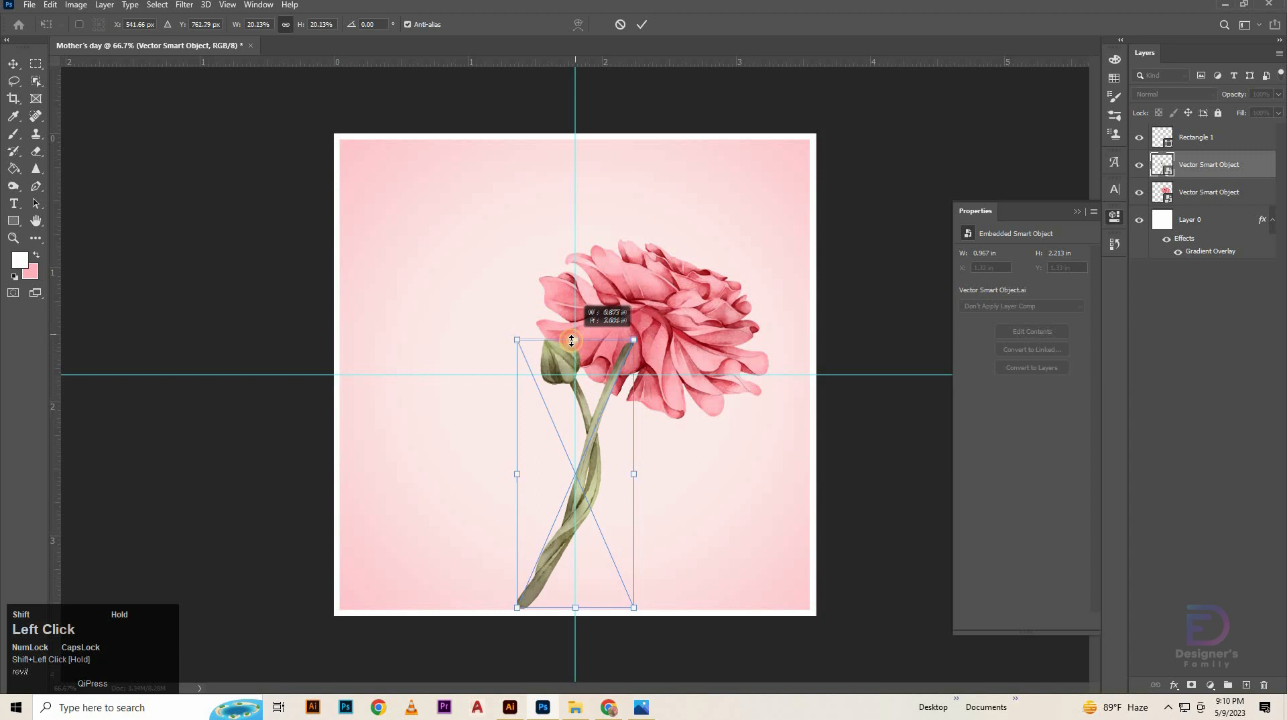
click(905, 249)
Scale the flower head down to about 16% and place it over the tip of the main stem.
click(693, 315)
drag(692, 317, 685, 287)
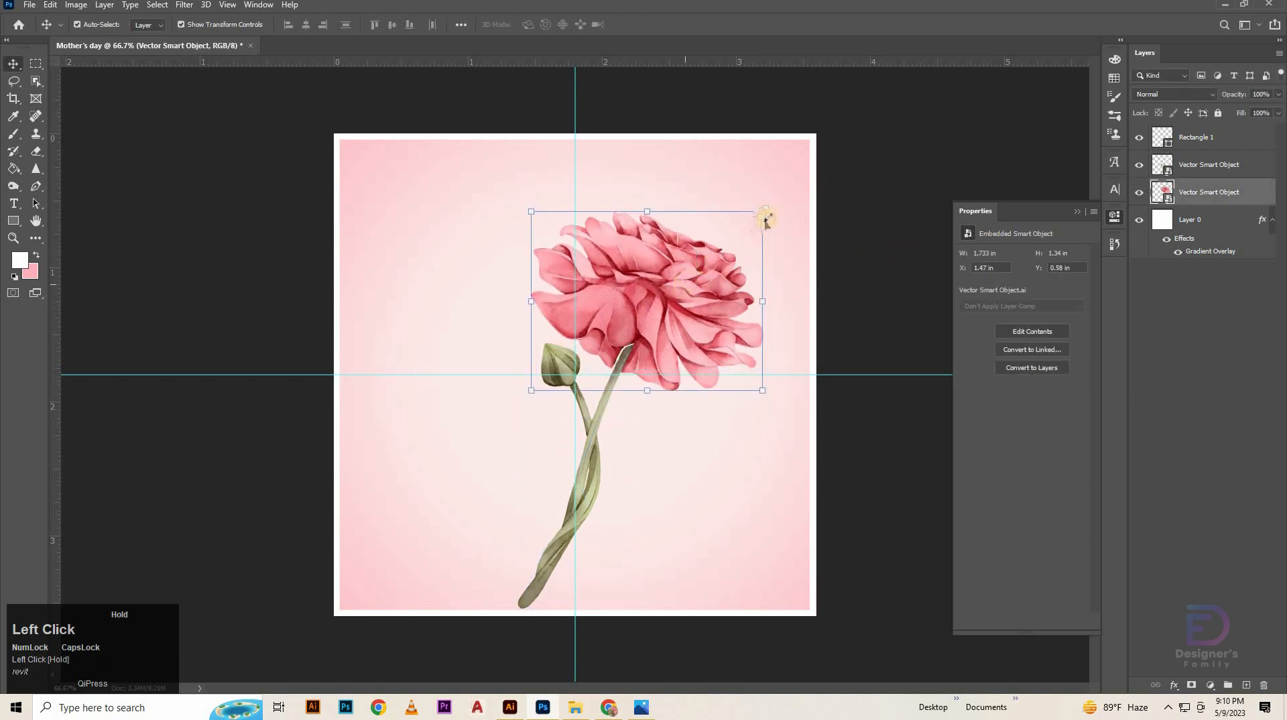
drag(763, 215, 704, 297)
drag(633, 338, 671, 317)
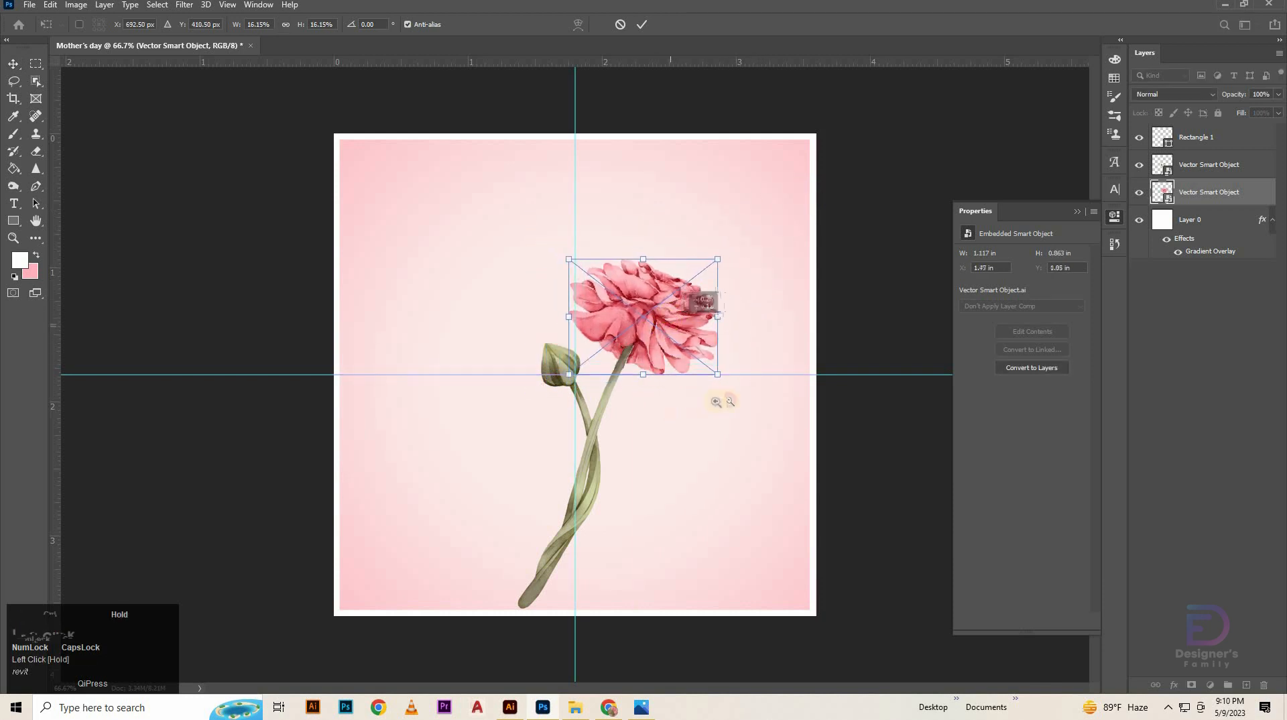
Fine-tune the flower head's position to X 689.50 px, Y 411.50 px so the petals meet the stem tip cleanly.
scroll(669, 403, up, 10)
drag(596, 107, 641, 191)
key(Left)
key(Left)
key(Left)
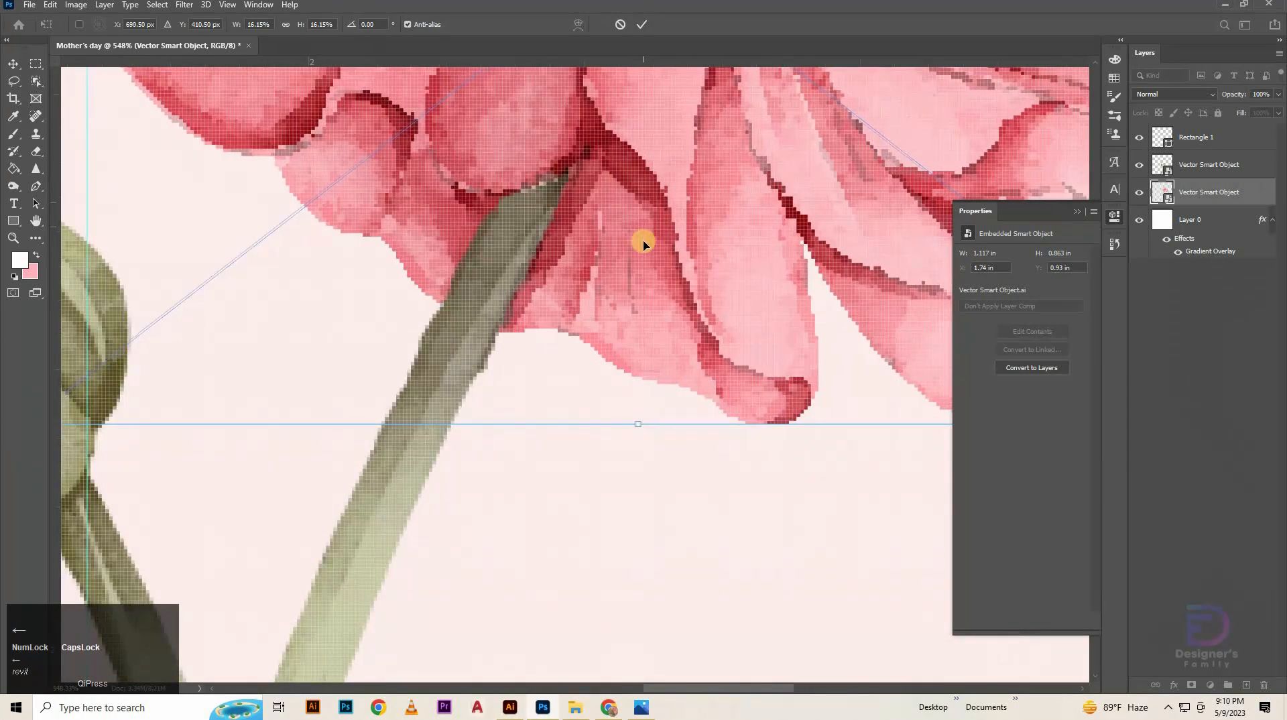
key(Down)
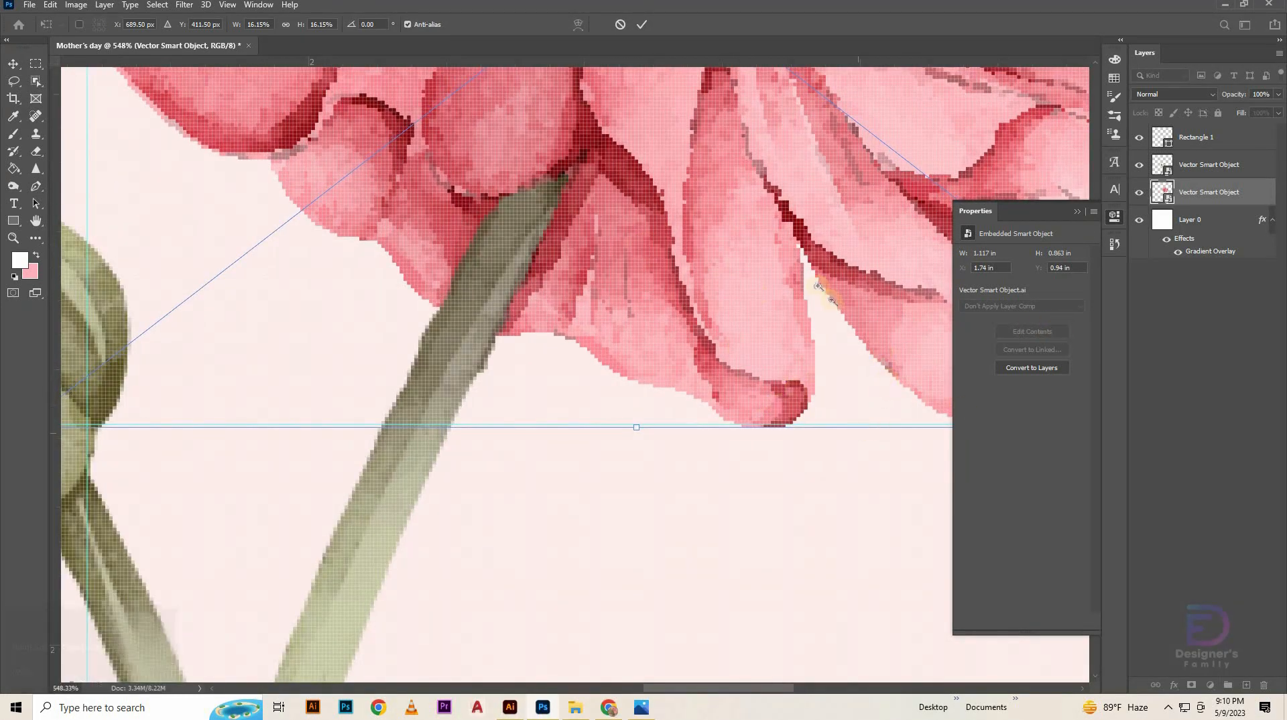
drag(826, 291, 717, 287)
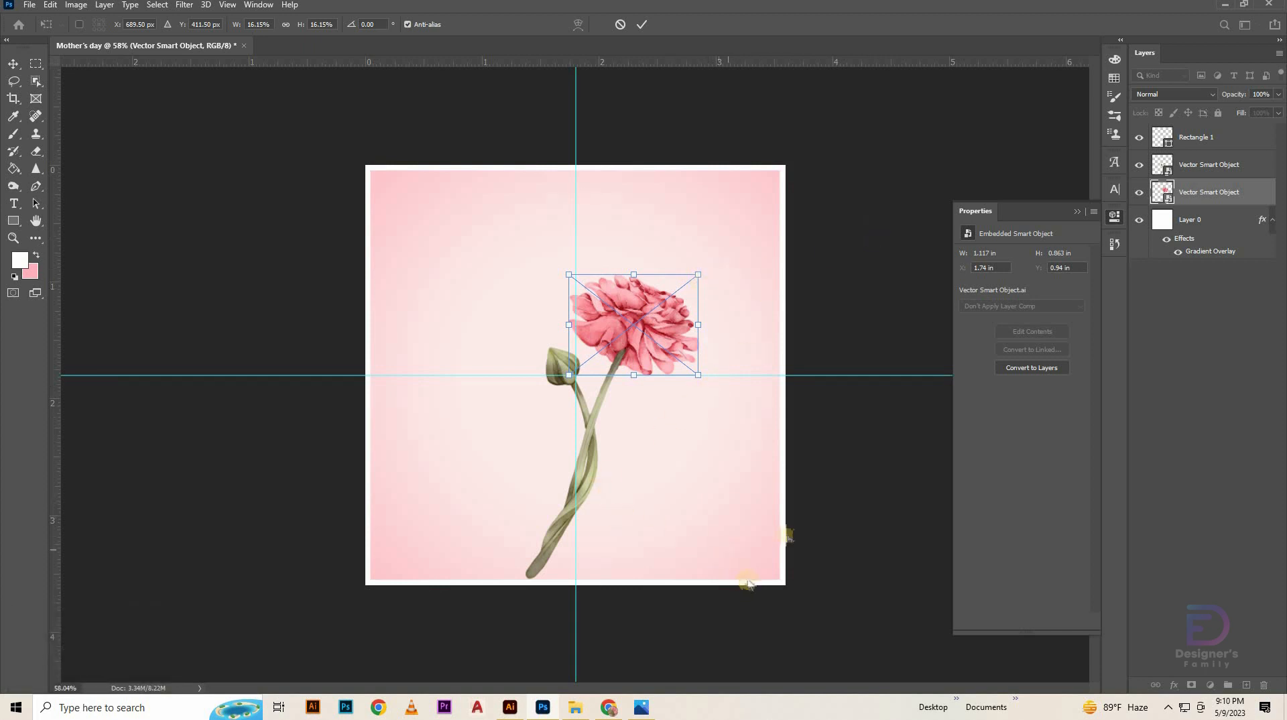
click(879, 493)
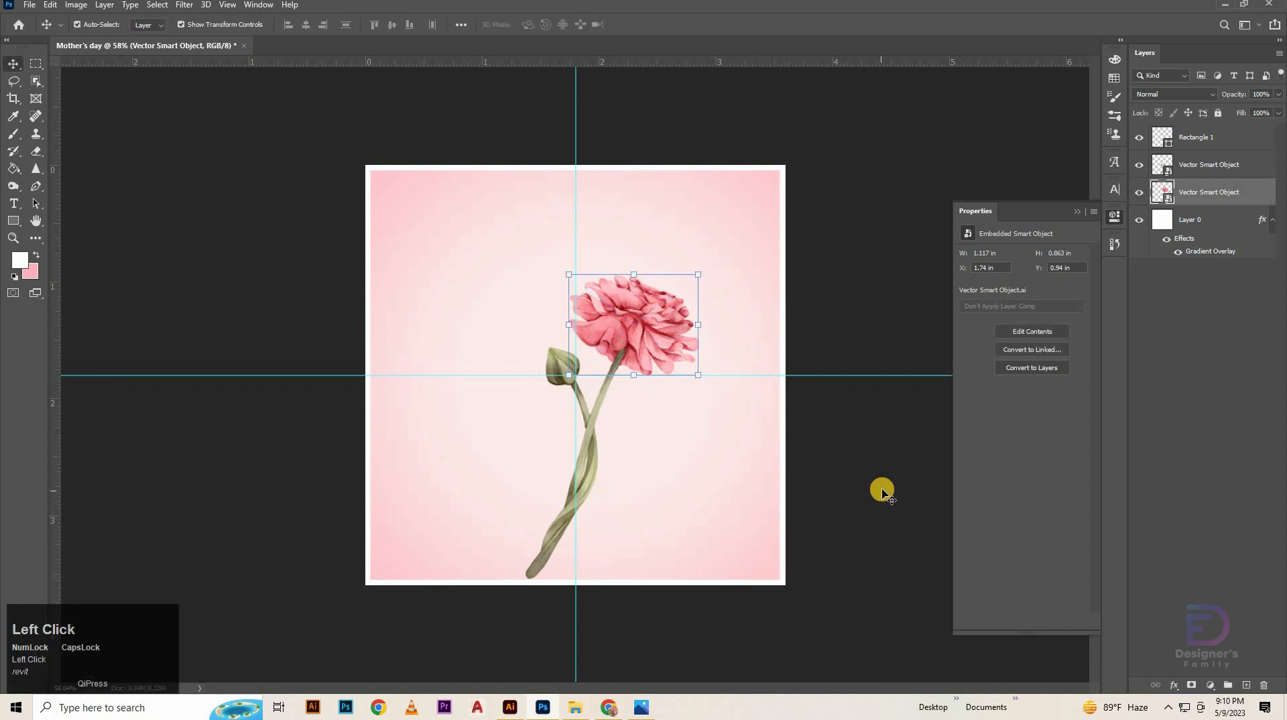
Group the flower head and stem smart object layers together.
drag(1203, 193, 1206, 178)
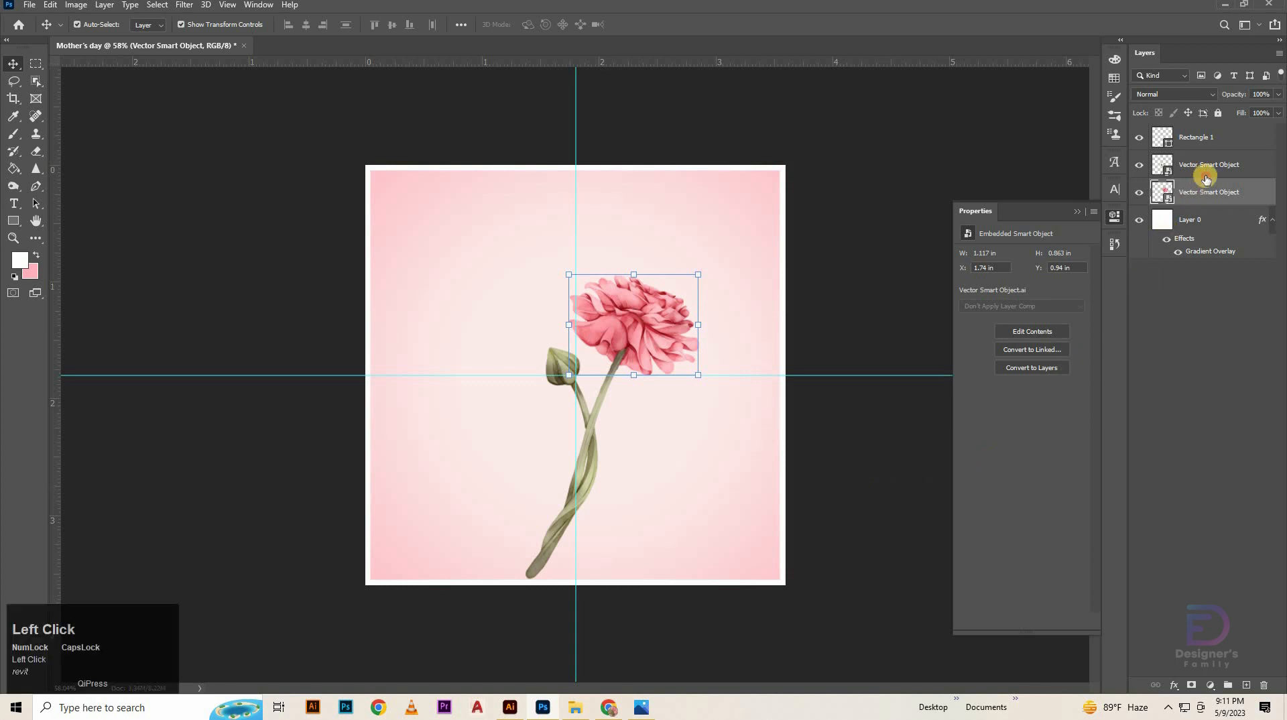
shift+click(1206, 178)
key(ctrl+g)
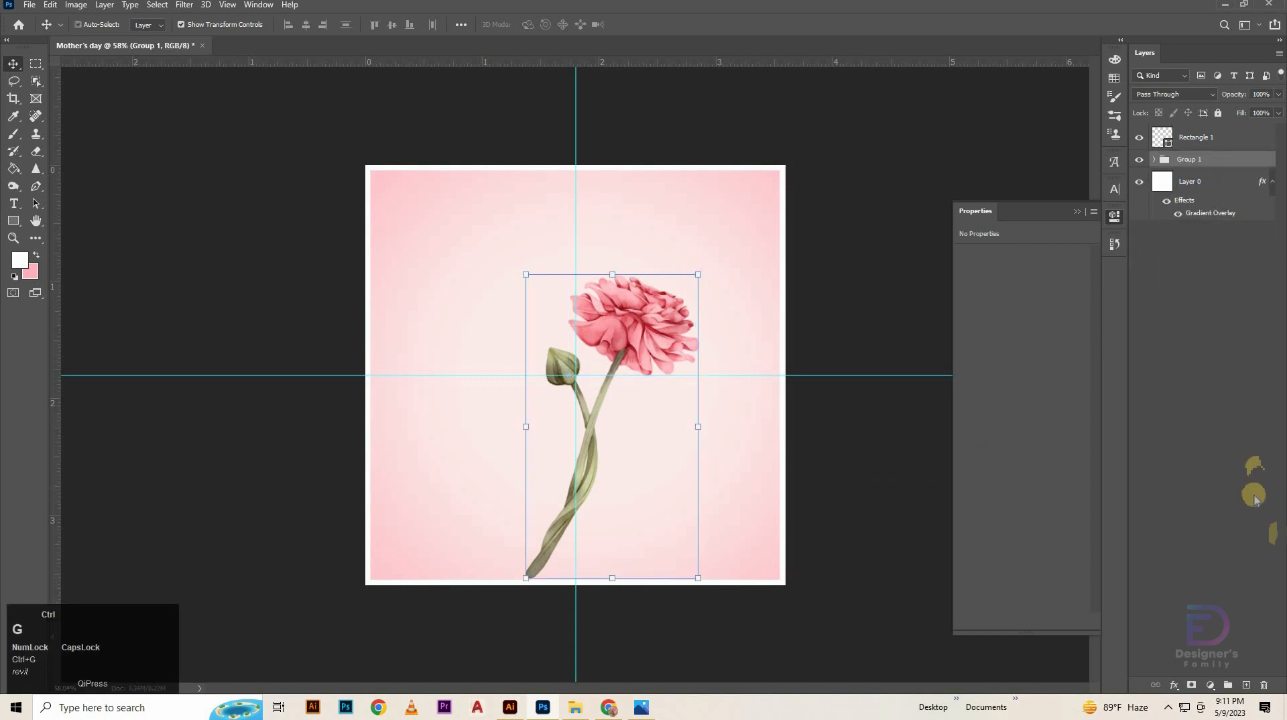
Add a Hue/Saturation adjustment layer above the flower group and clip it to that group.
click(1209, 685)
click(1230, 562)
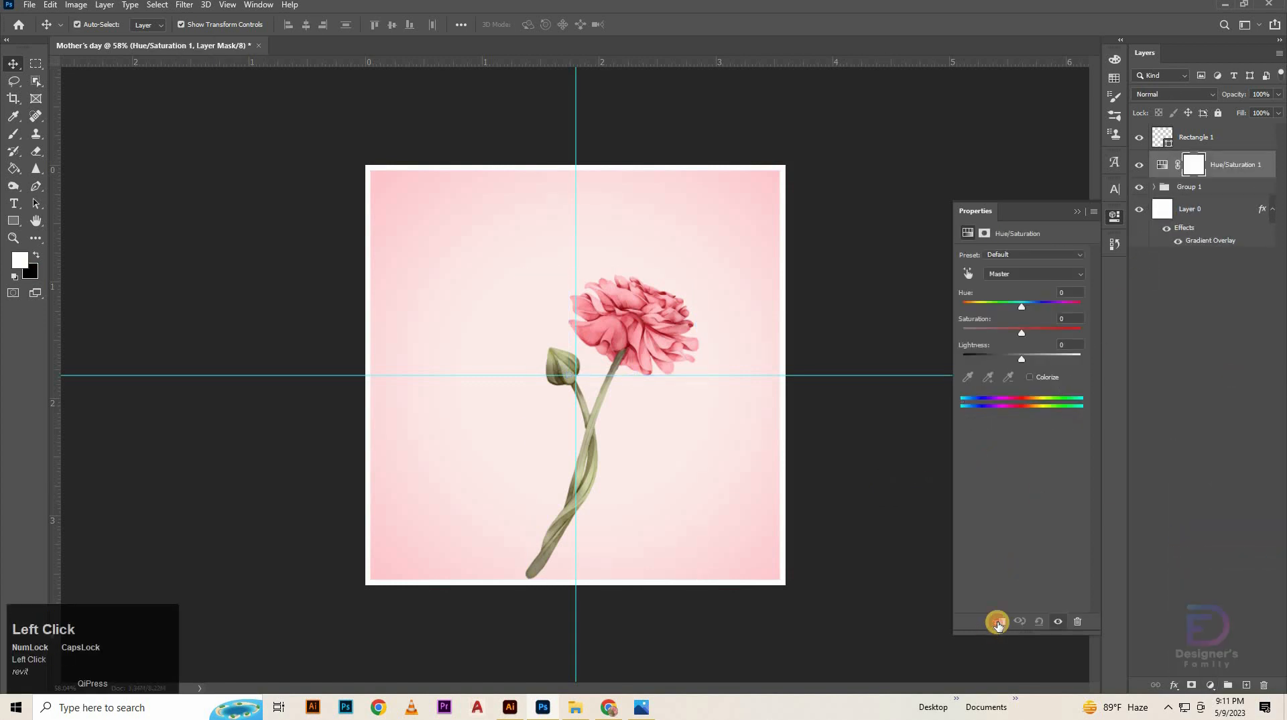
click(997, 621)
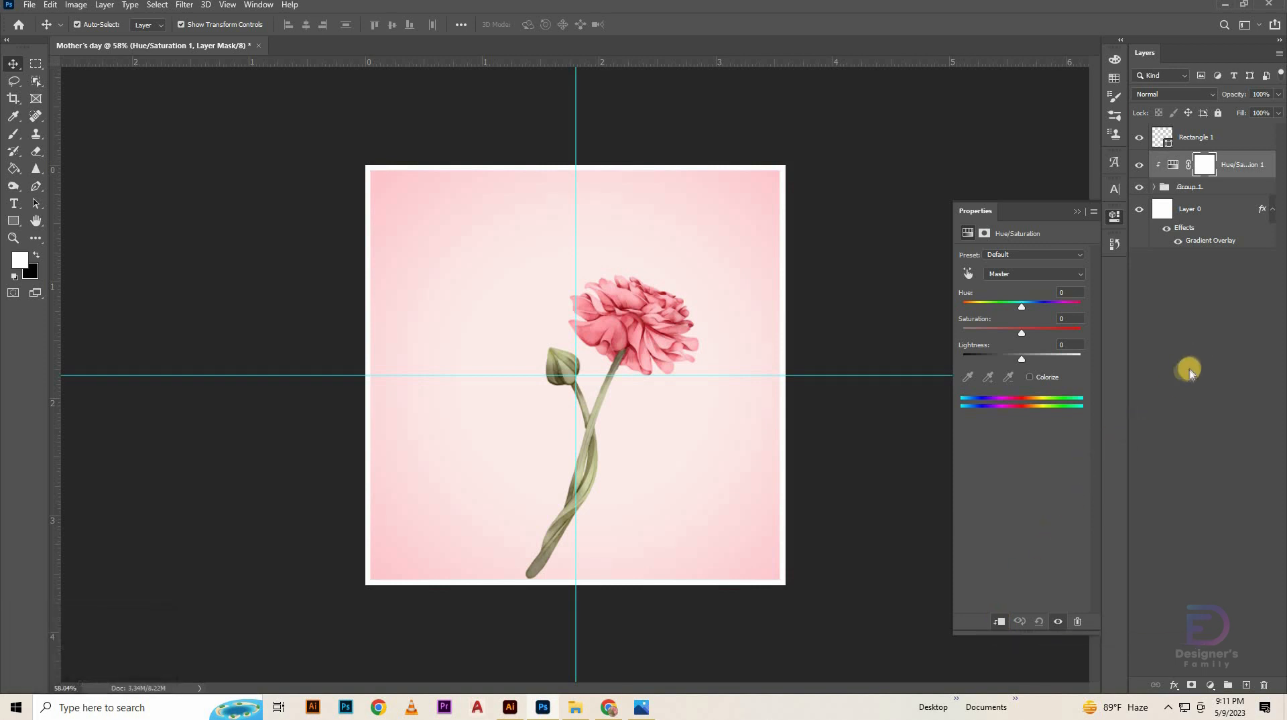
Set the clipped Hue/Saturation adjustment to Saturation 24 and Lightness 2, leaving no layer selected.
click(1073, 317)
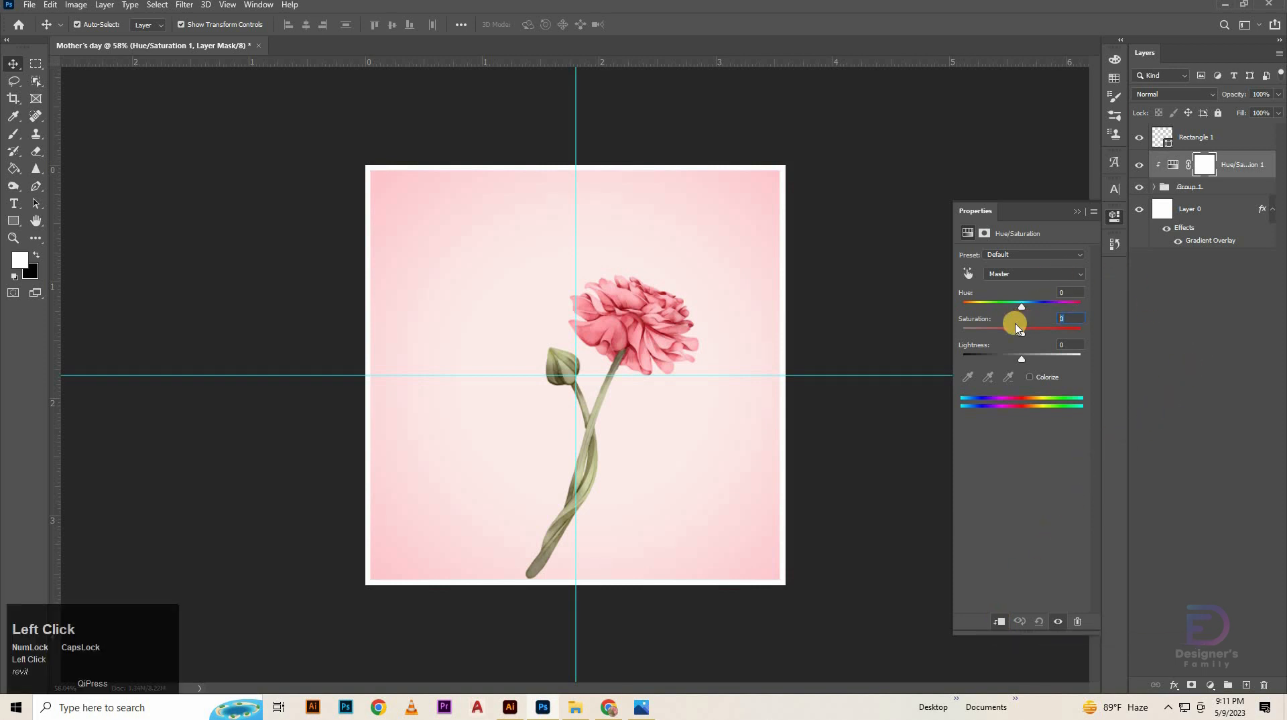
text(24)
click(1073, 343)
text(2)
click(1084, 219)
click(1077, 212)
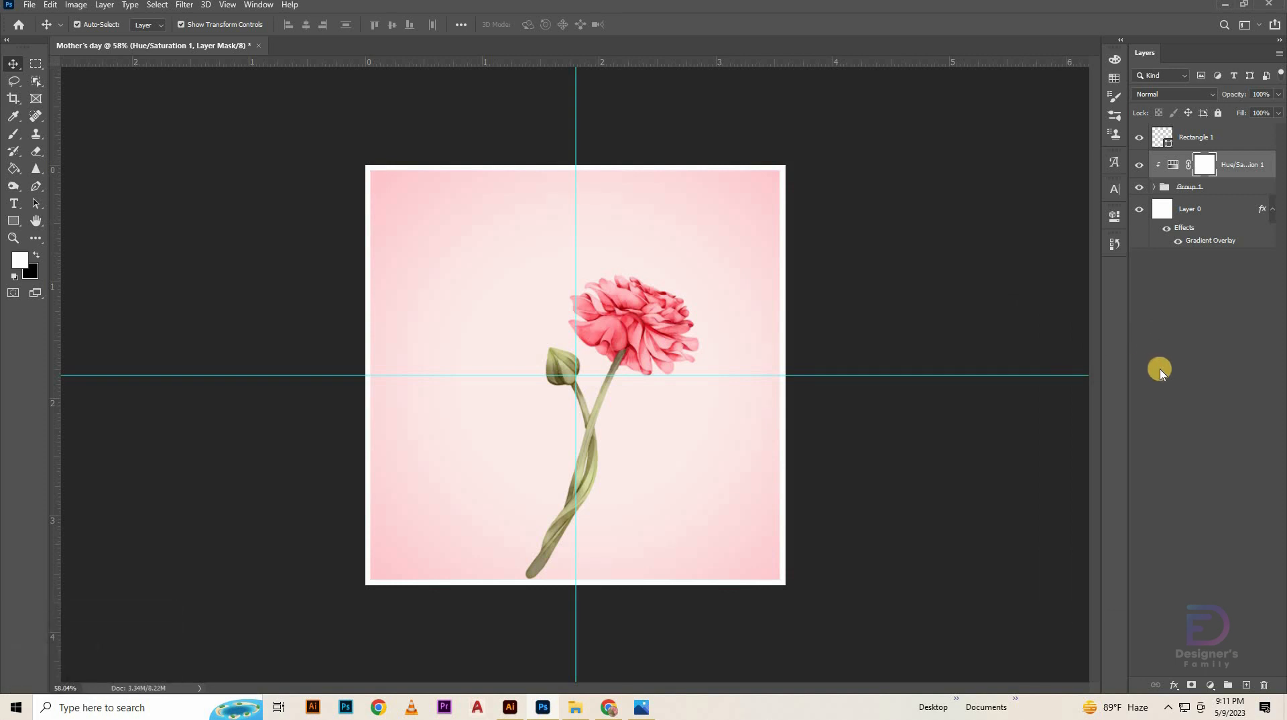
click(1168, 461)
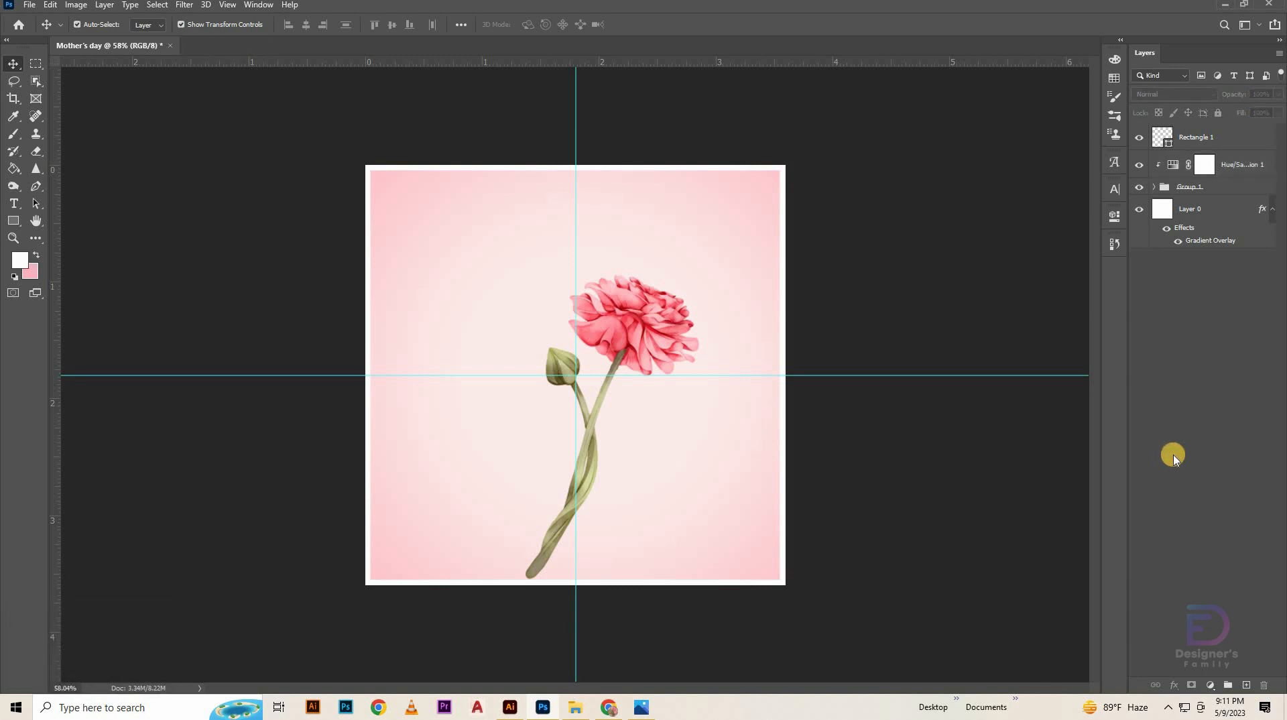
Add the centred red Nayra script text "Happy" above Rectangle 1 in the layer order, placed across the upper edge of the flower head.
click(13, 204)
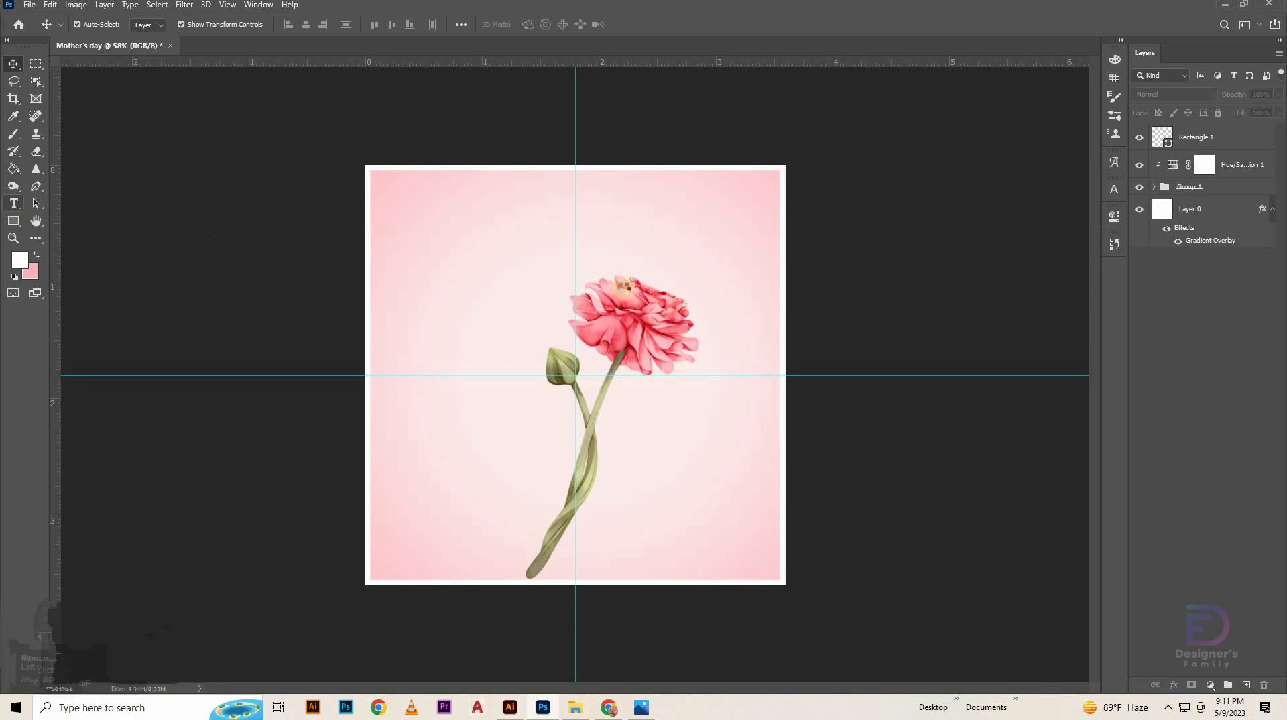
drag(682, 354, 733, 332)
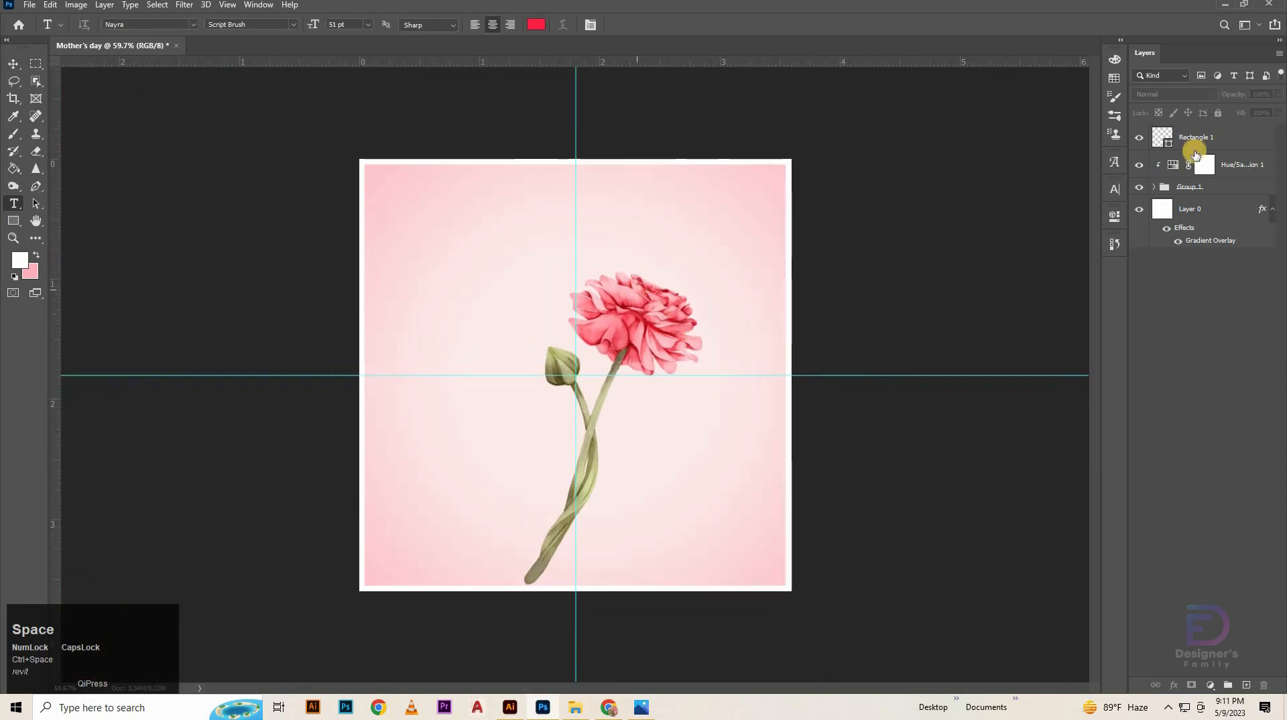
click(1196, 137)
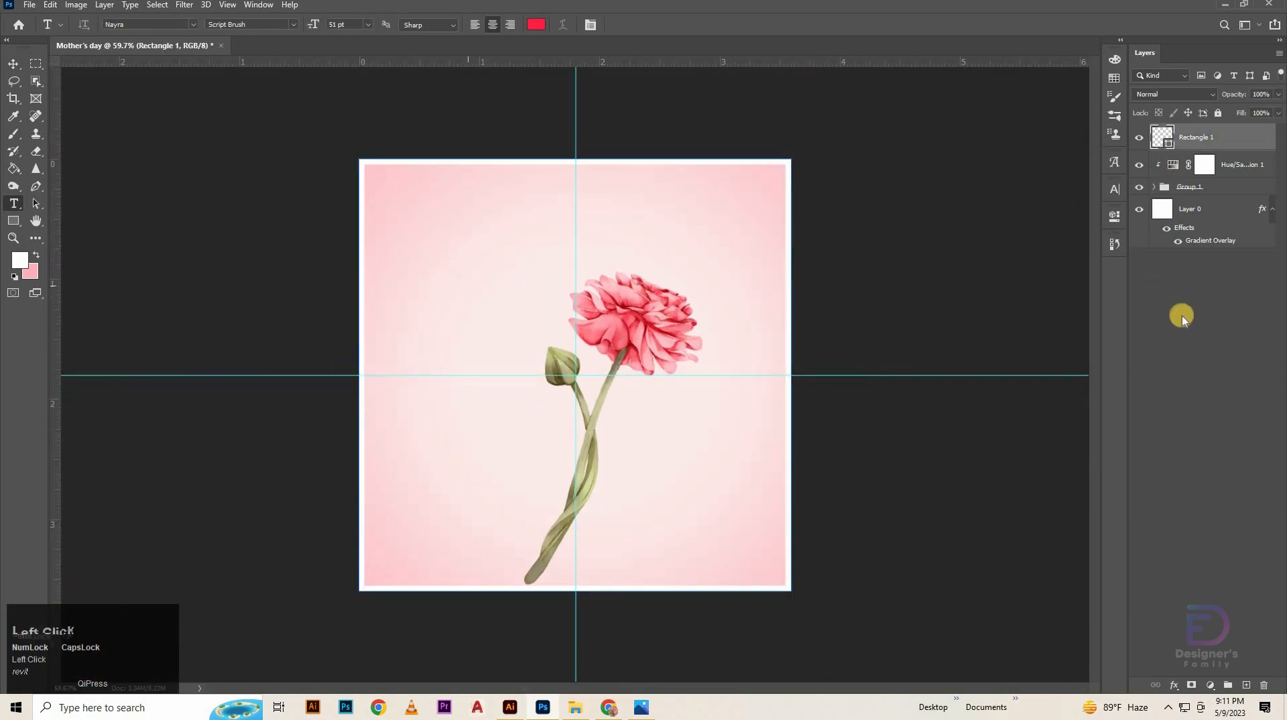
ctrl+click(990, 339)
click(483, 285)
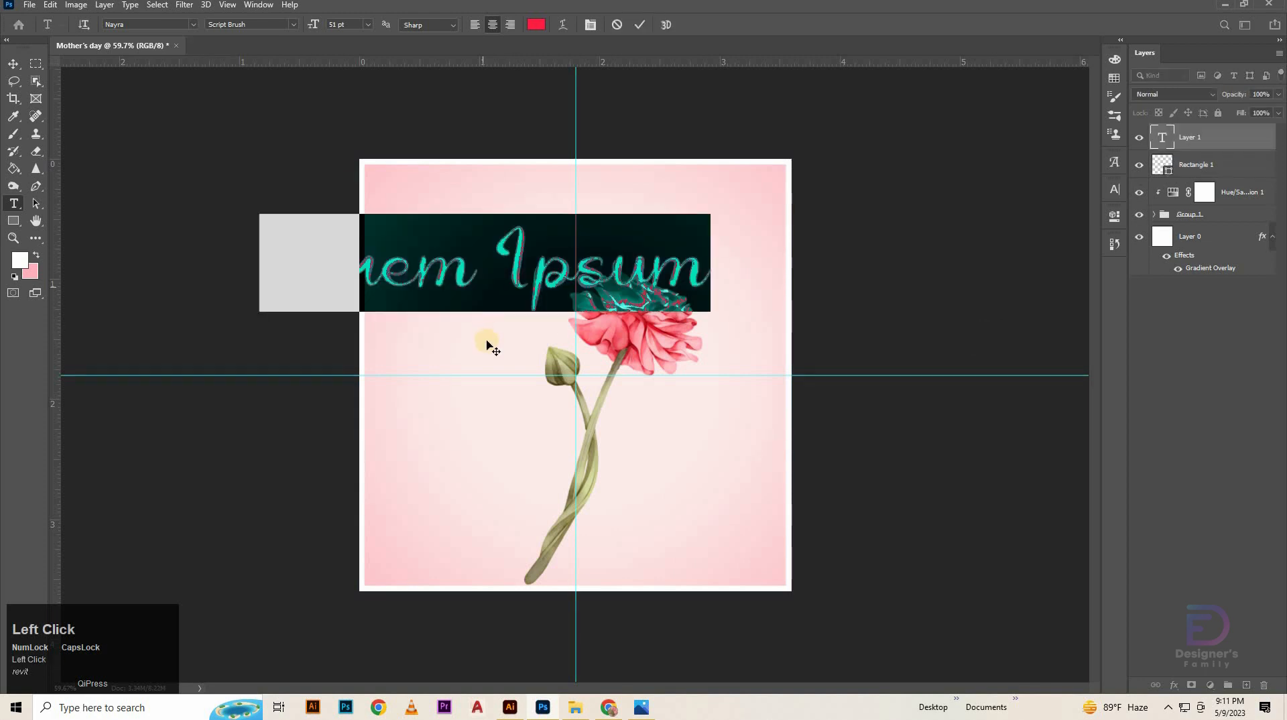
drag(569, 355, 663, 363)
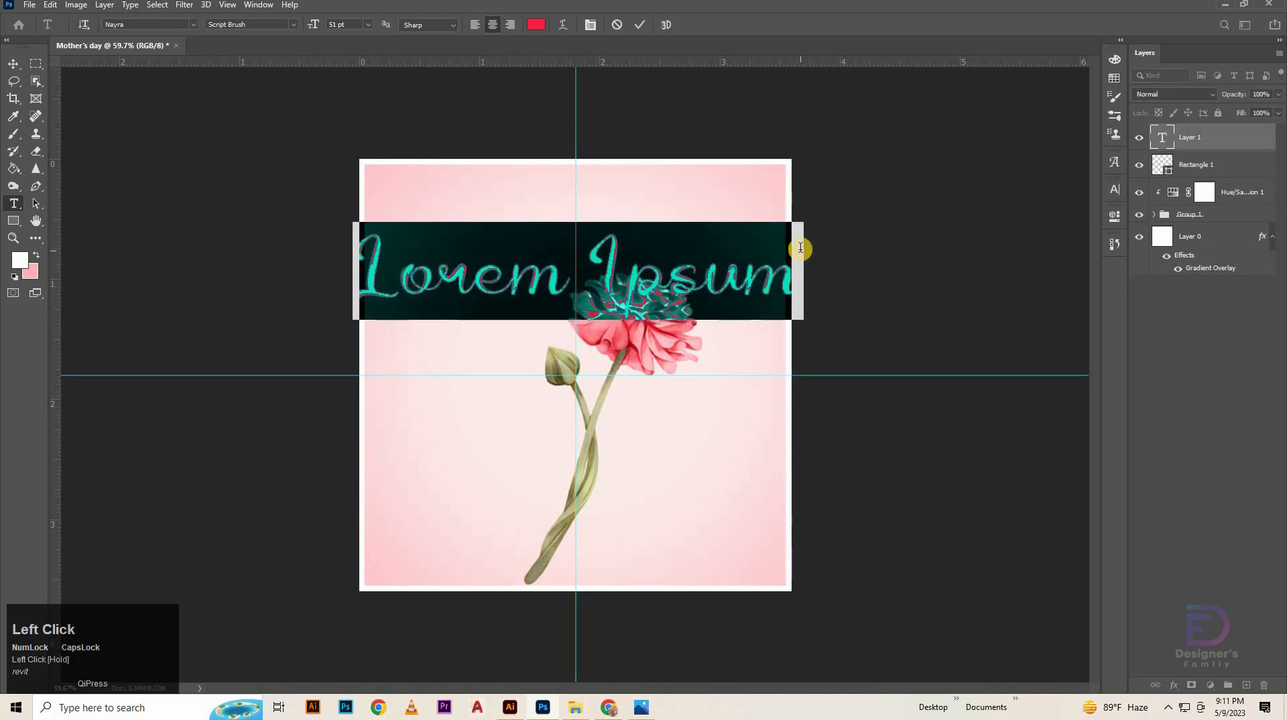
text(H)
key(Caps_Lock)
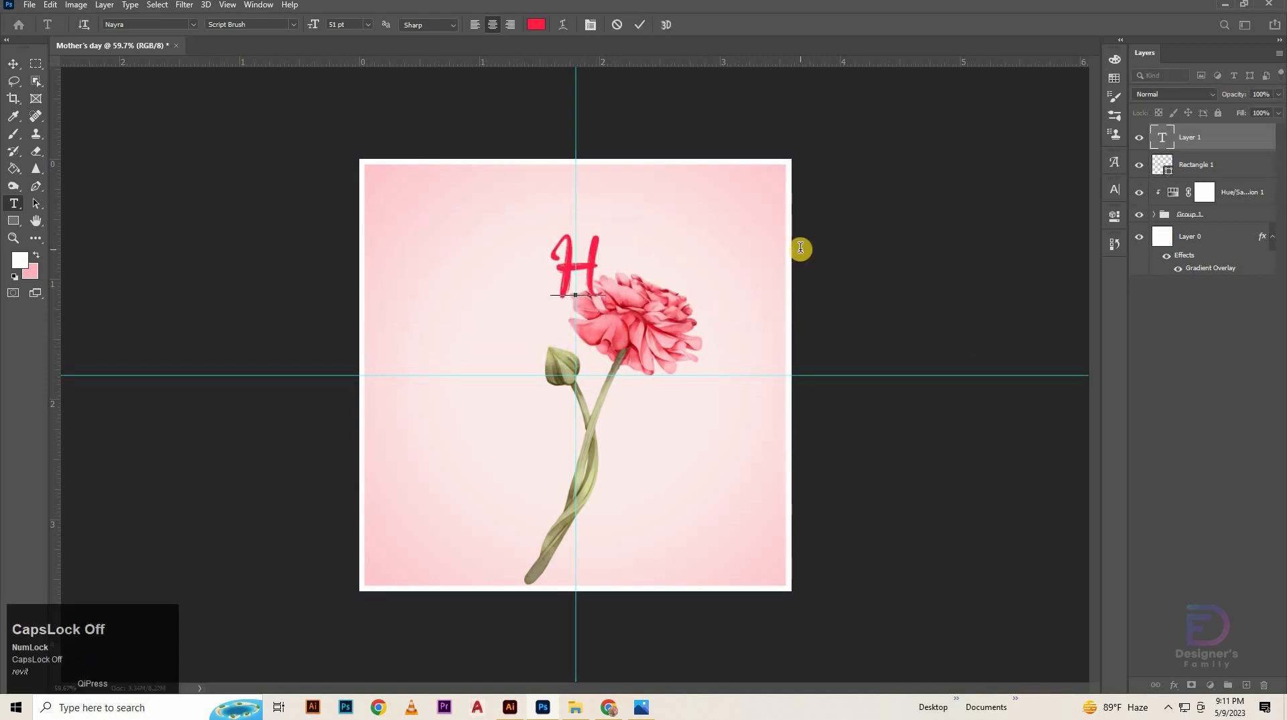
text(ap)
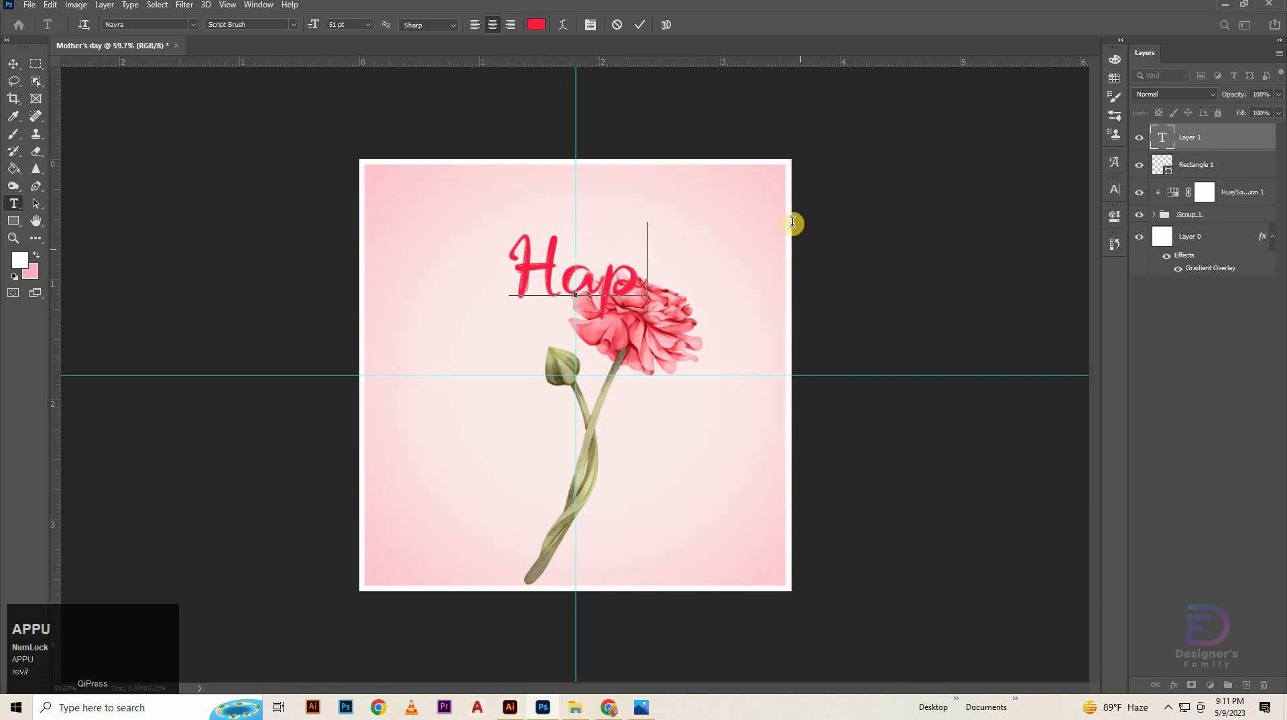
text(pu)
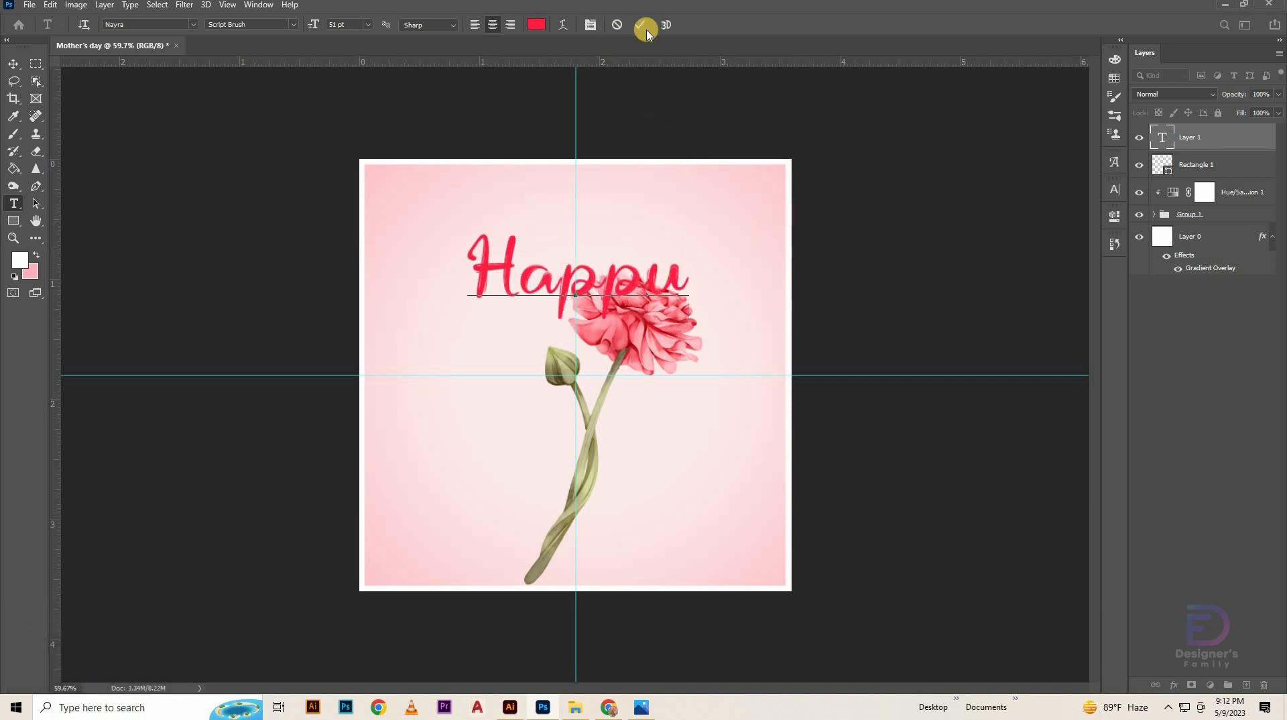
key(BackSpace)
text(y)
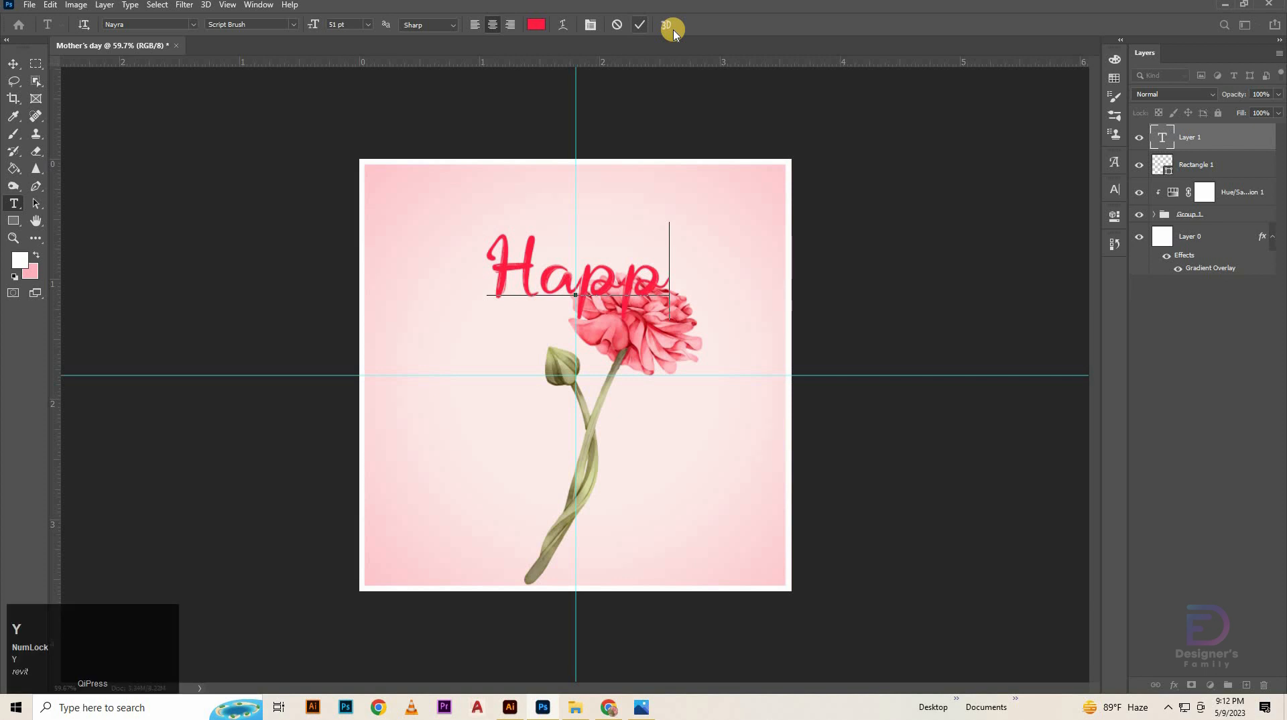
click(640, 25)
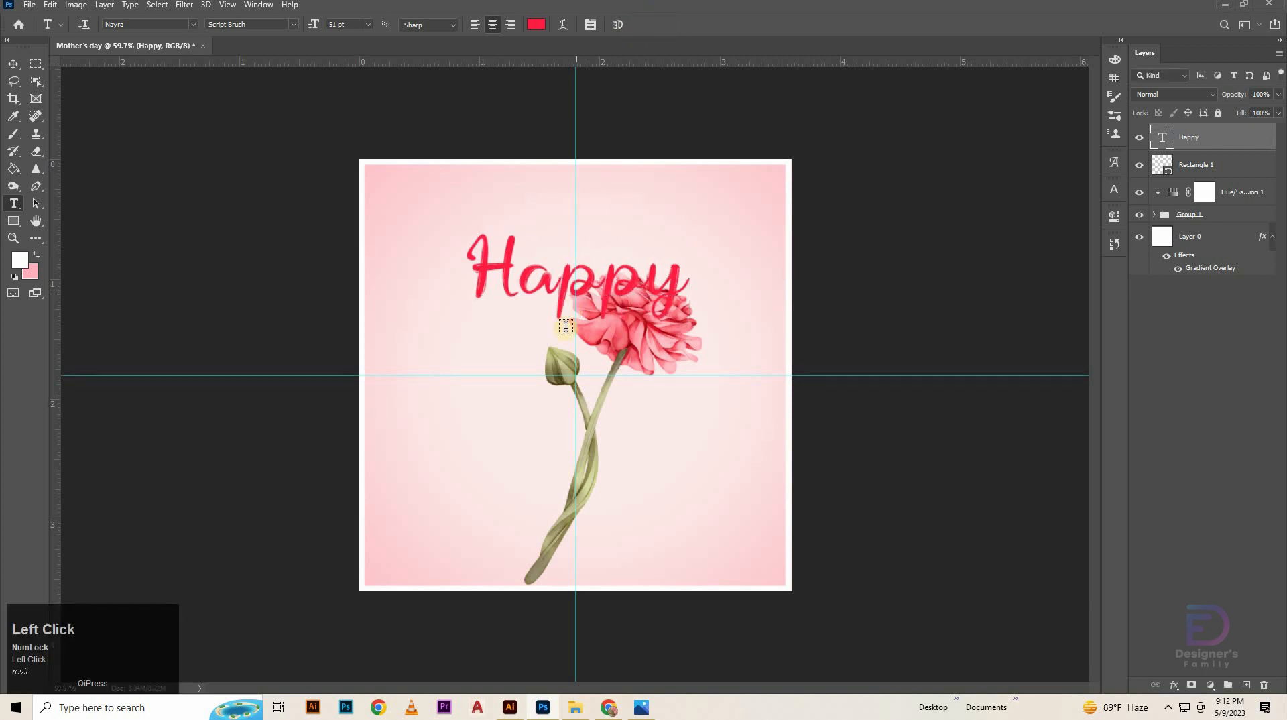
drag(691, 284, 496, 276)
click(496, 283)
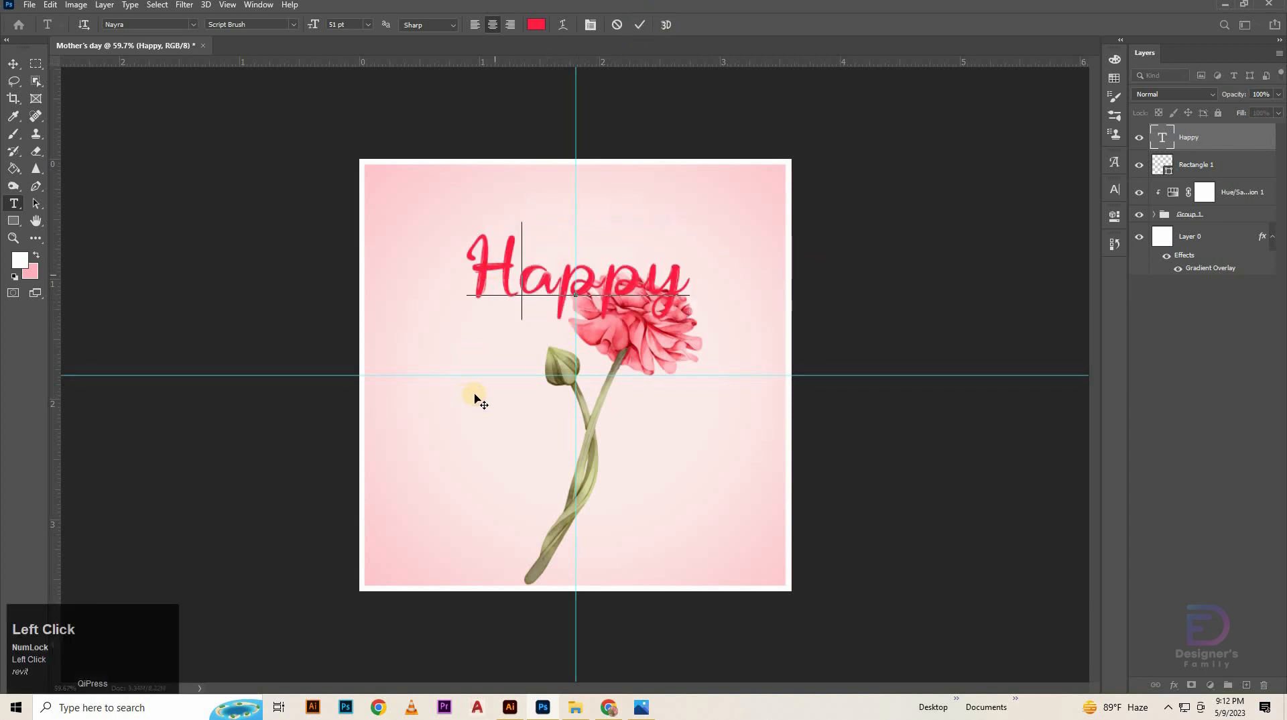
click(640, 25)
Add the red Nayra script text "Mother;s" as a separate layer below "Happy", across the bud and stem.
click(451, 405)
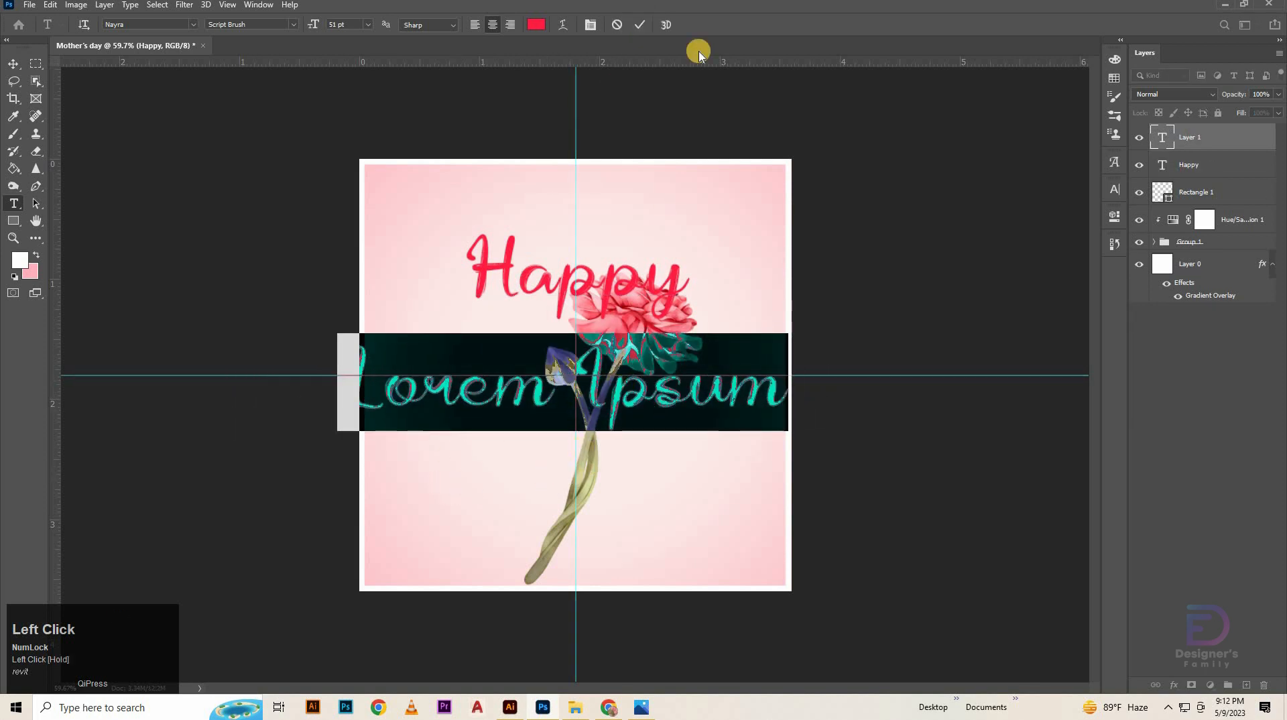
key(Caps_Lock)
text(M)
key(Caps_Lock)
text(o)
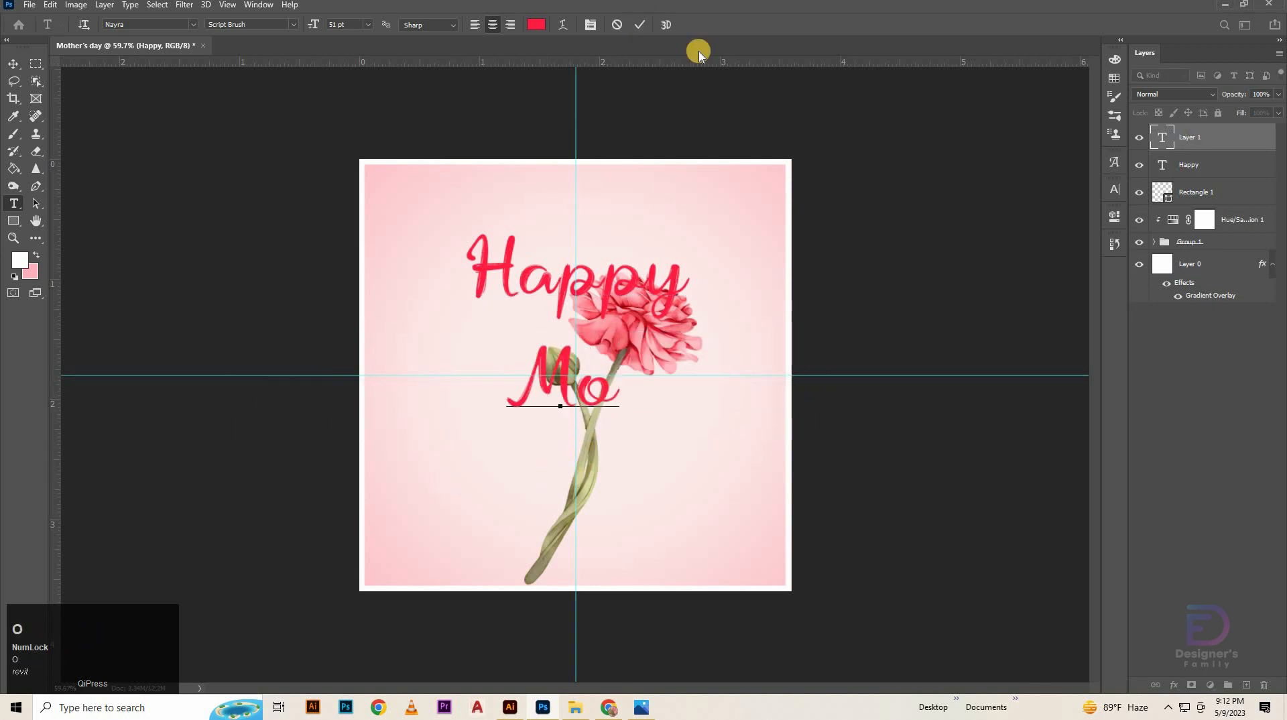
text(th)
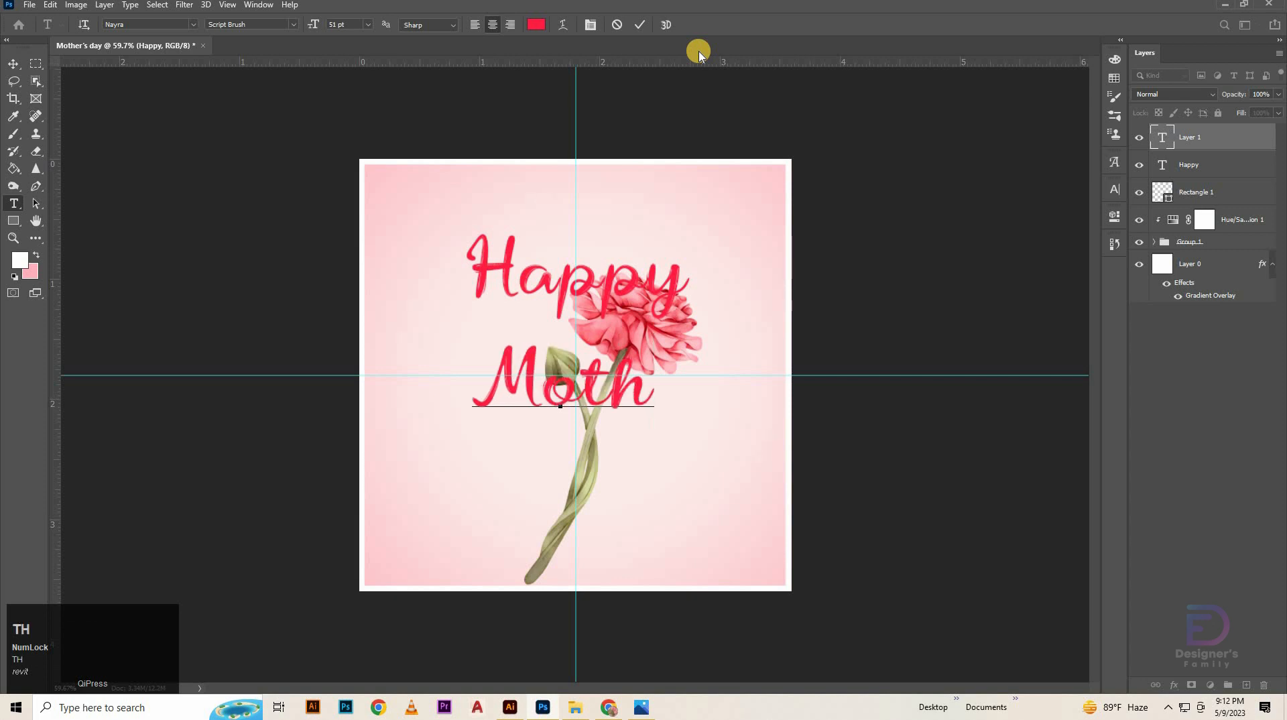
text(er;)
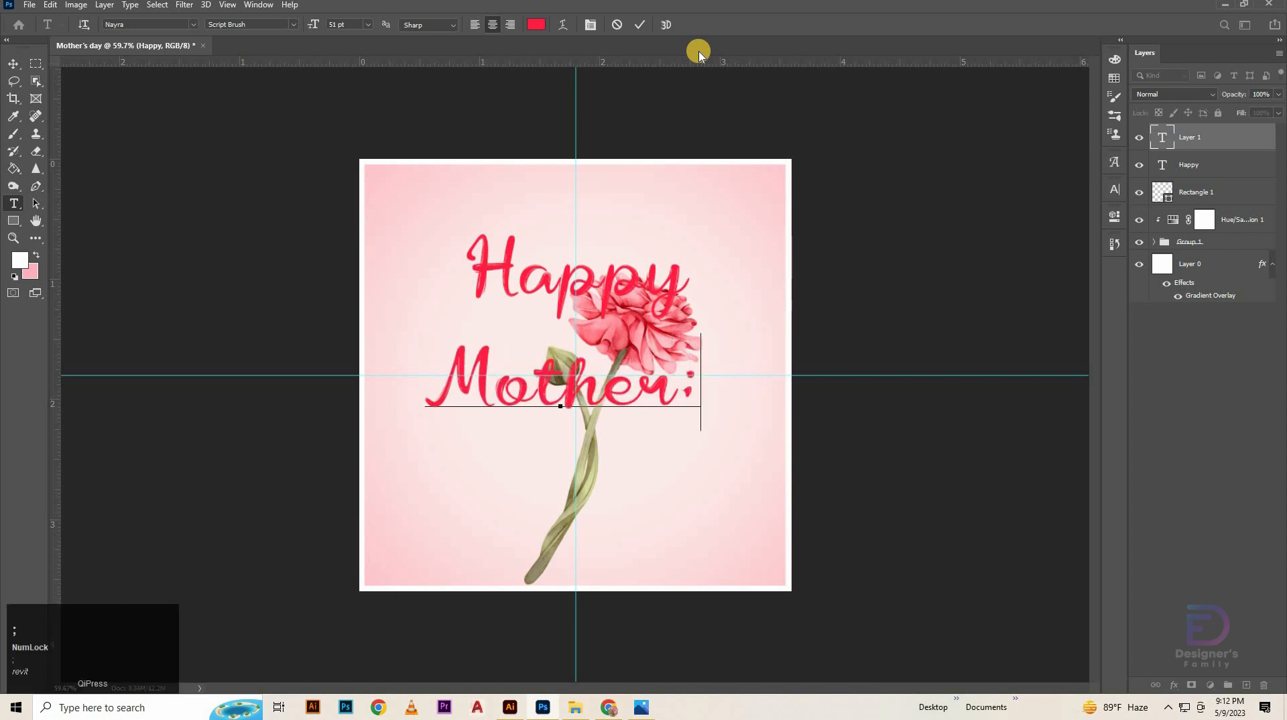
key(BackSpace)
text('s)
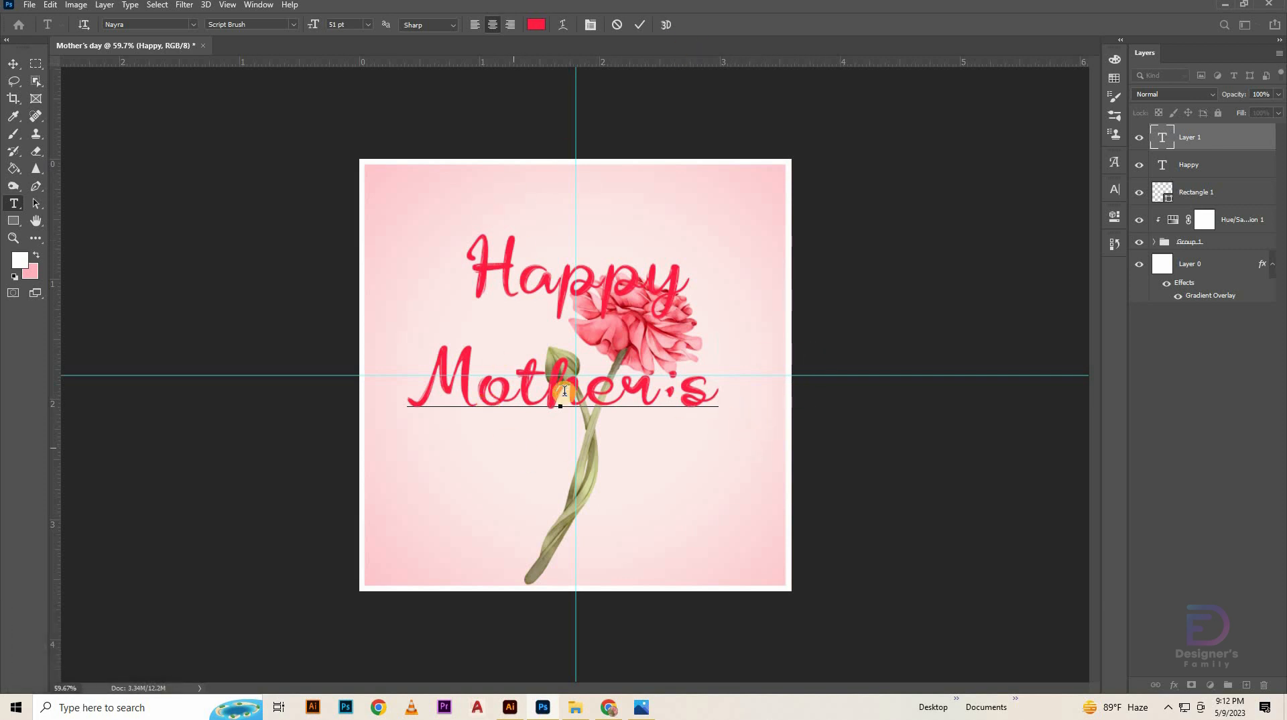
click(645, 30)
Add the text "Day" on its own layer and place it to the right of the stem, below "Mother;s".
click(489, 463)
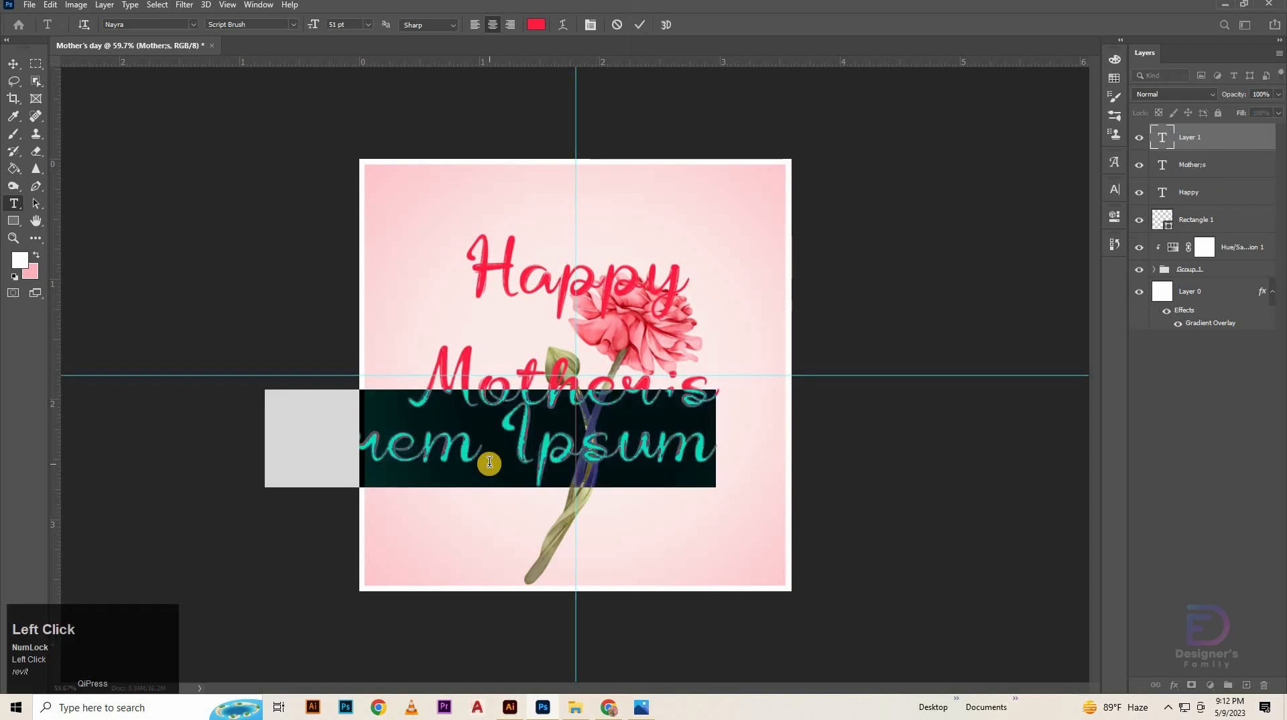
text(Day)
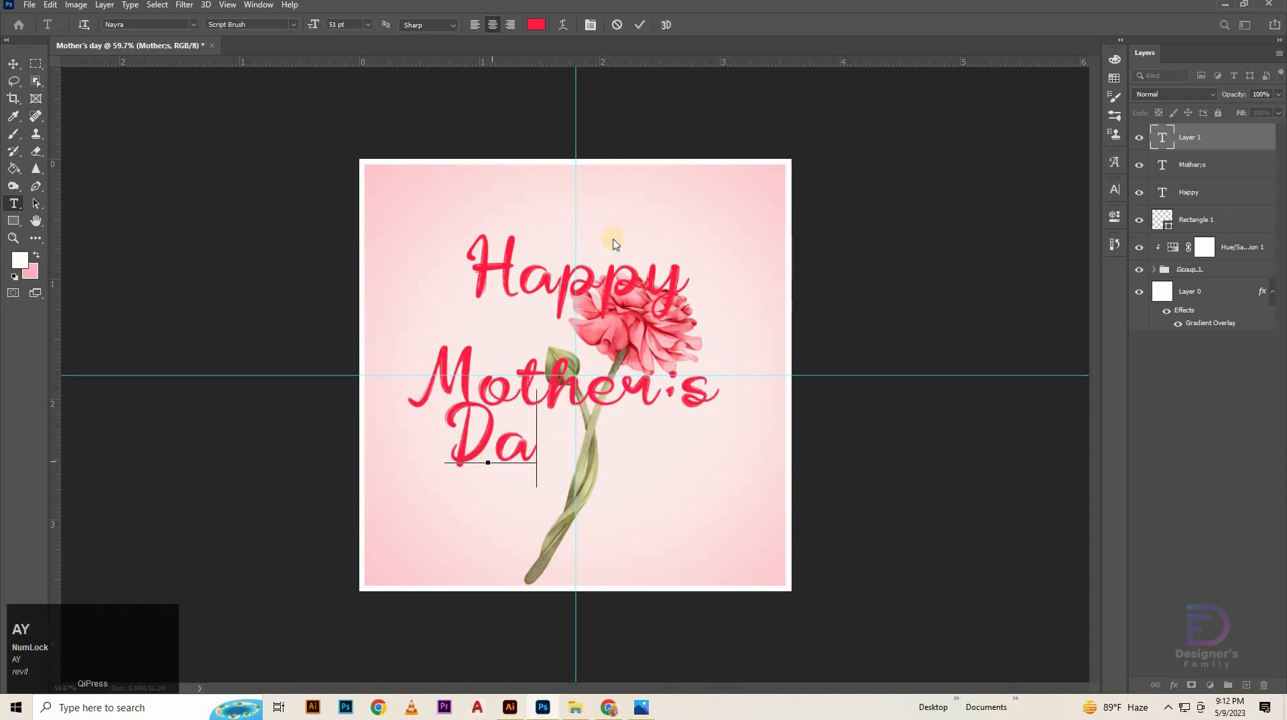
click(637, 33)
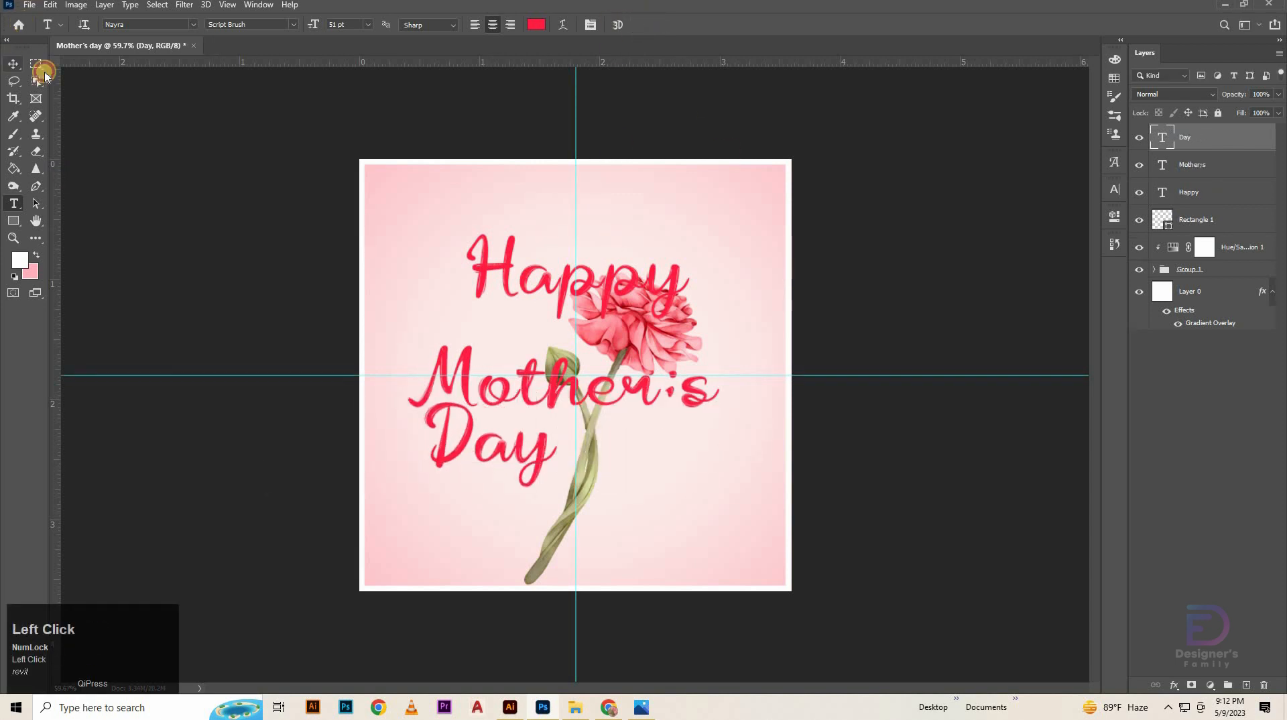
click(12, 63)
ctrl+click(671, 453)
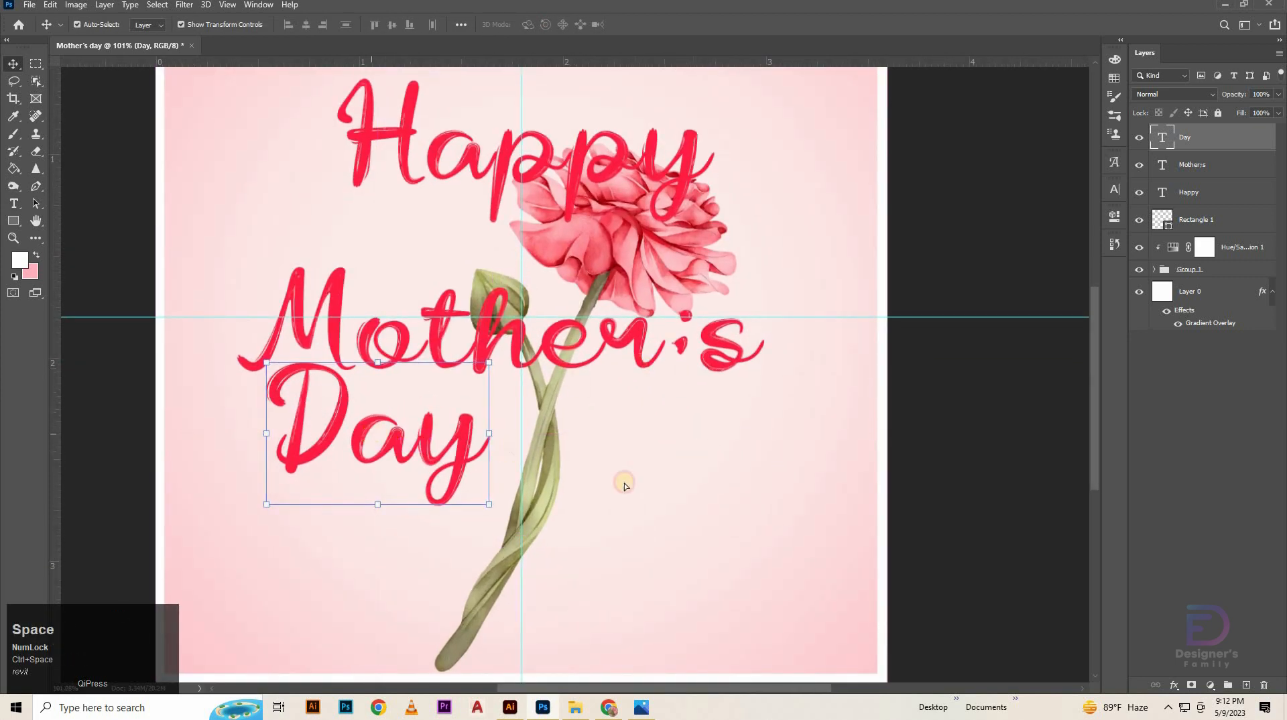
drag(371, 439, 666, 520)
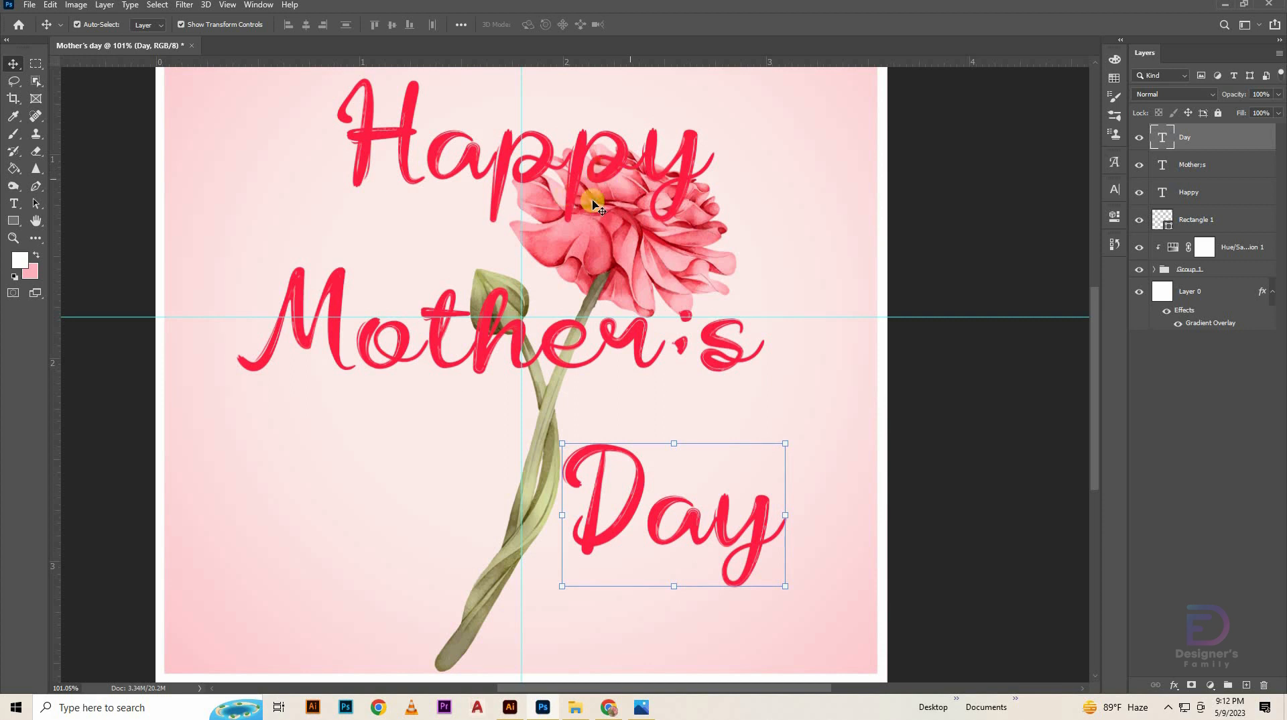
Nudge the "Mother;s" text right until its right edge lines up with the right edge of "Day".
click(566, 352)
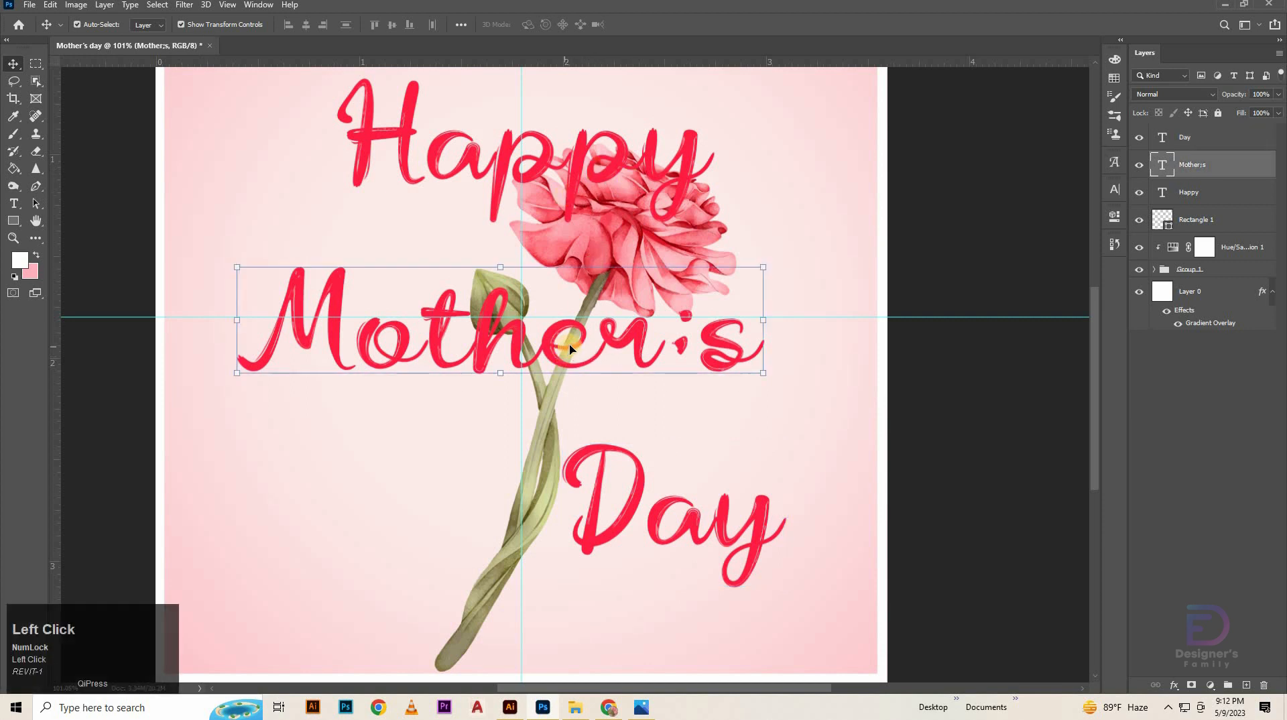
key(Right)
key(Right)
key(Right)
key(Right)
key(Right)
key(Right)
key(Right)
key(Right)
key(Right)
key(Right)
key(Right)
key(Right)
key(Right)
key(Right)
key(Right)
key(Right)
key(Right)
key(Right)
key(Right)
key(Right)
key(Left)
key(Left)
key(Left)
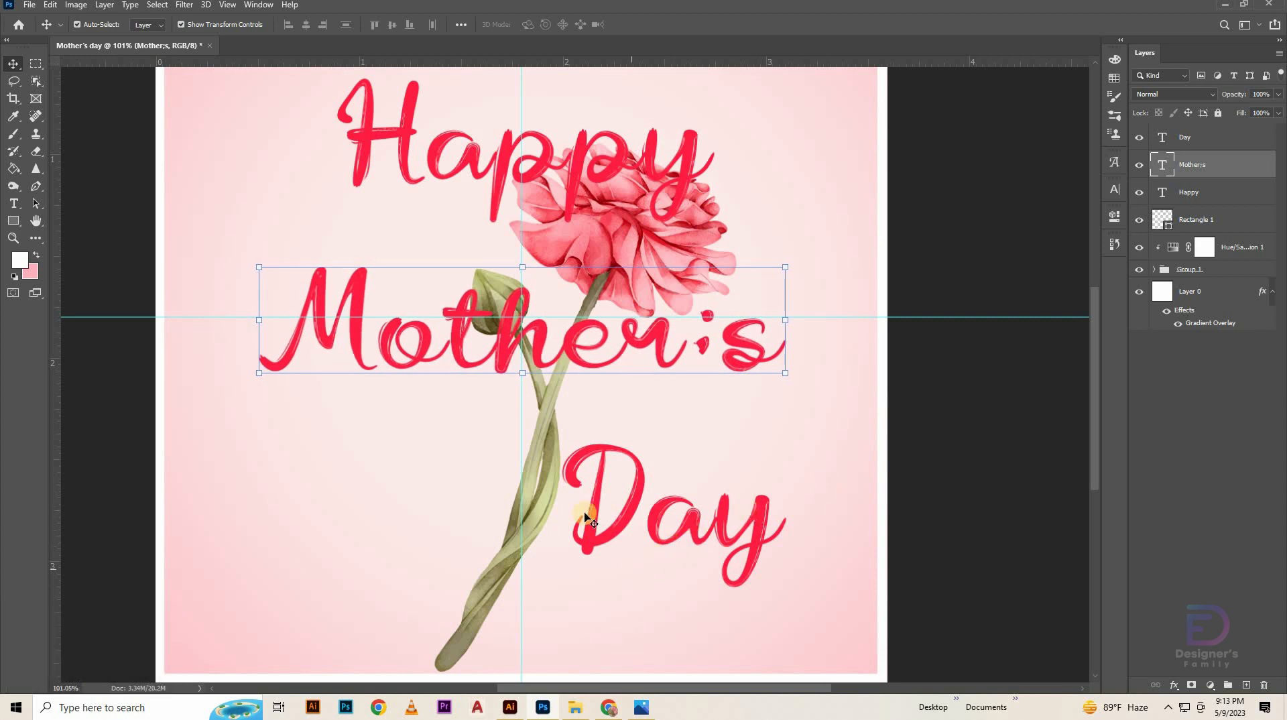
Nudge the stem and bud smart object slightly to the right.
click(535, 464)
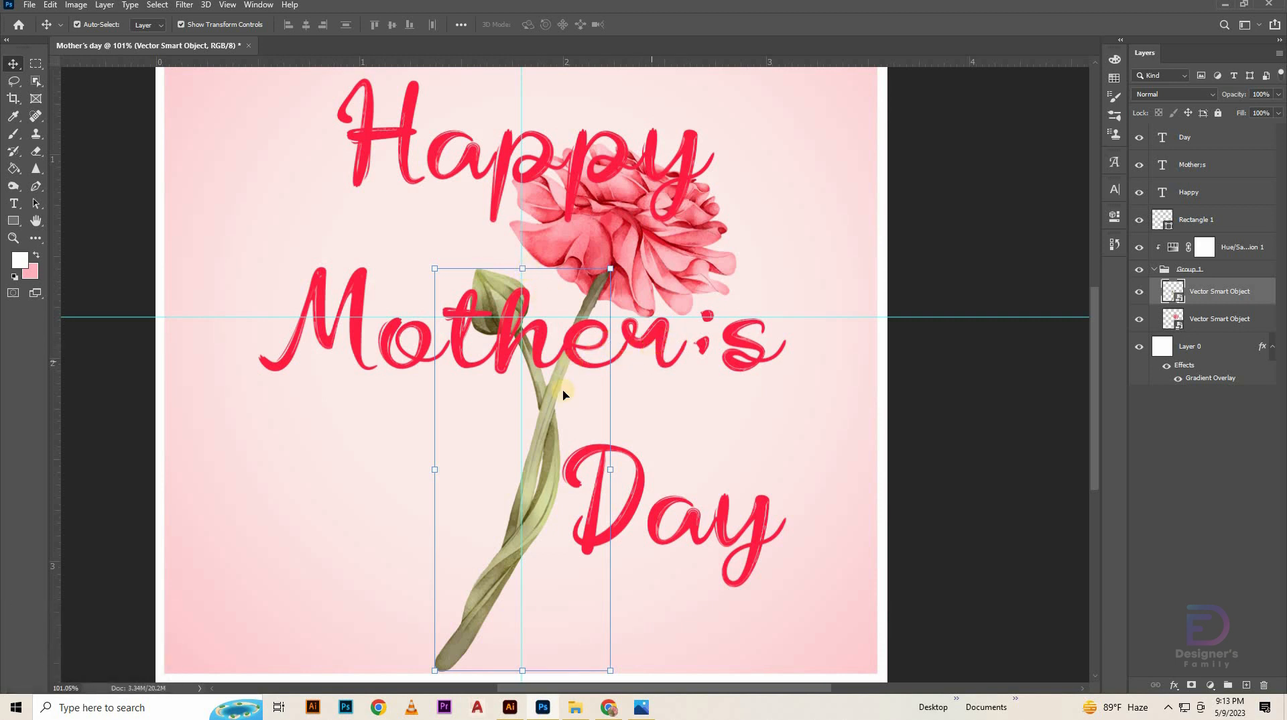
key(Right)
key(Right)
key(Right)
key(Right)
key(Right)
key(Right)
key(Right)
key(Right)
key(Right)
key(Right)
key(Right)
key(Right)
key(Right)
key(Right)
key(Right)
key(Right)
key(Right)
key(Right)
key(Right)
key(Right)
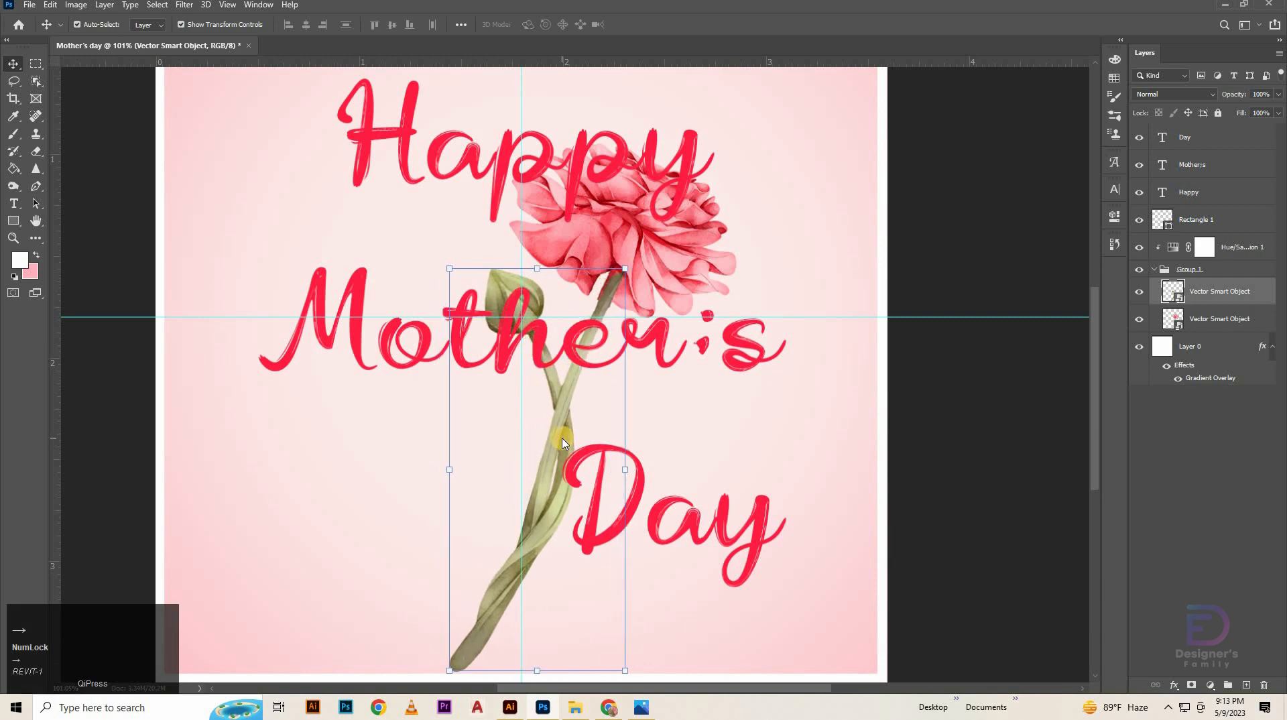
key(Right)
key(Right)
key(Right)
key(Right)
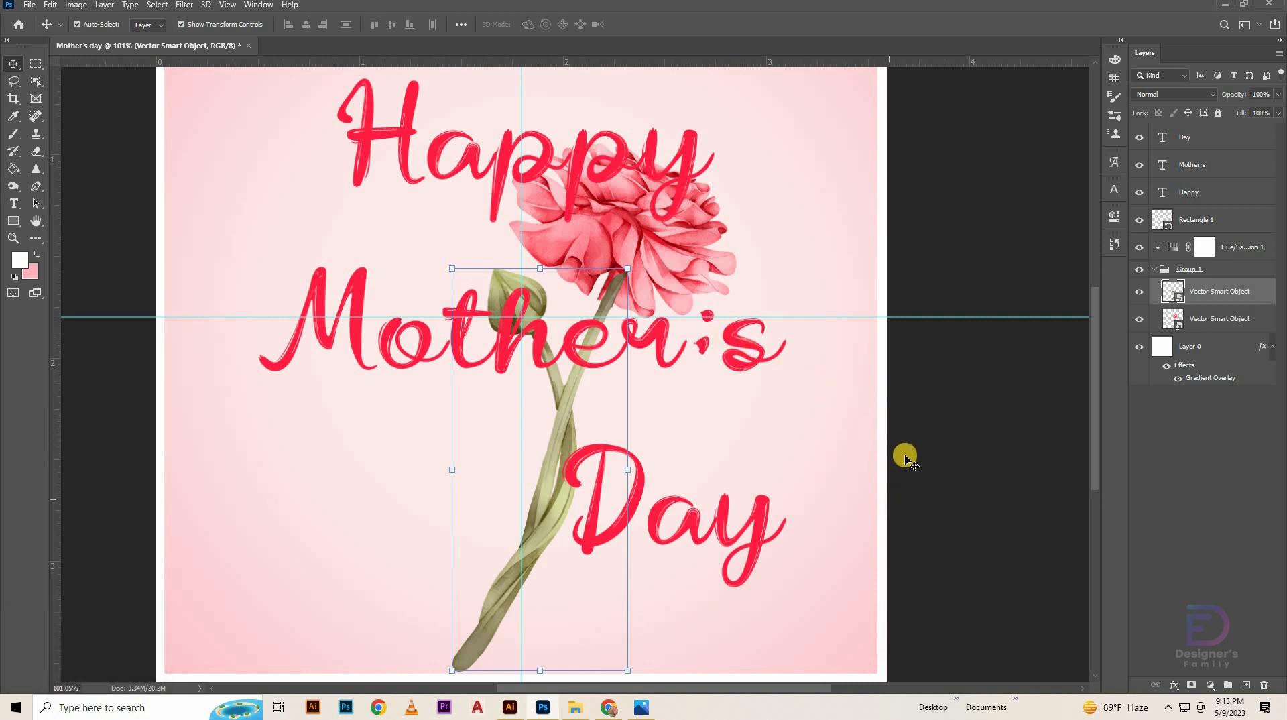
Nudge the flower head right and slightly down so it sits on the end of the shifted stem.
click(697, 268)
key(Right)
key(Right)
key(Right)
key(Right)
key(Right)
key(Right)
key(Right)
key(Right)
key(Right)
key(Right)
key(Right)
key(Right)
key(Right)
key(Right)
key(Right)
key(Right)
key(Right)
key(Right)
key(Right)
key(Right)
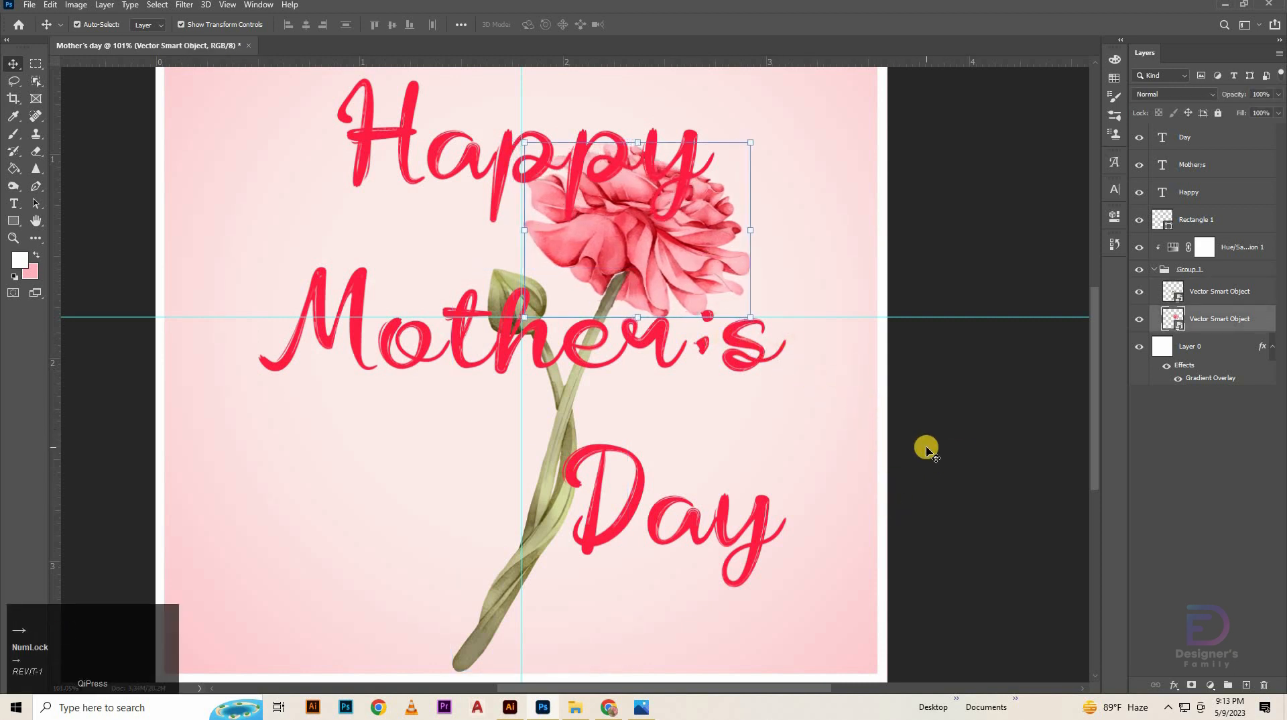
key(Down)
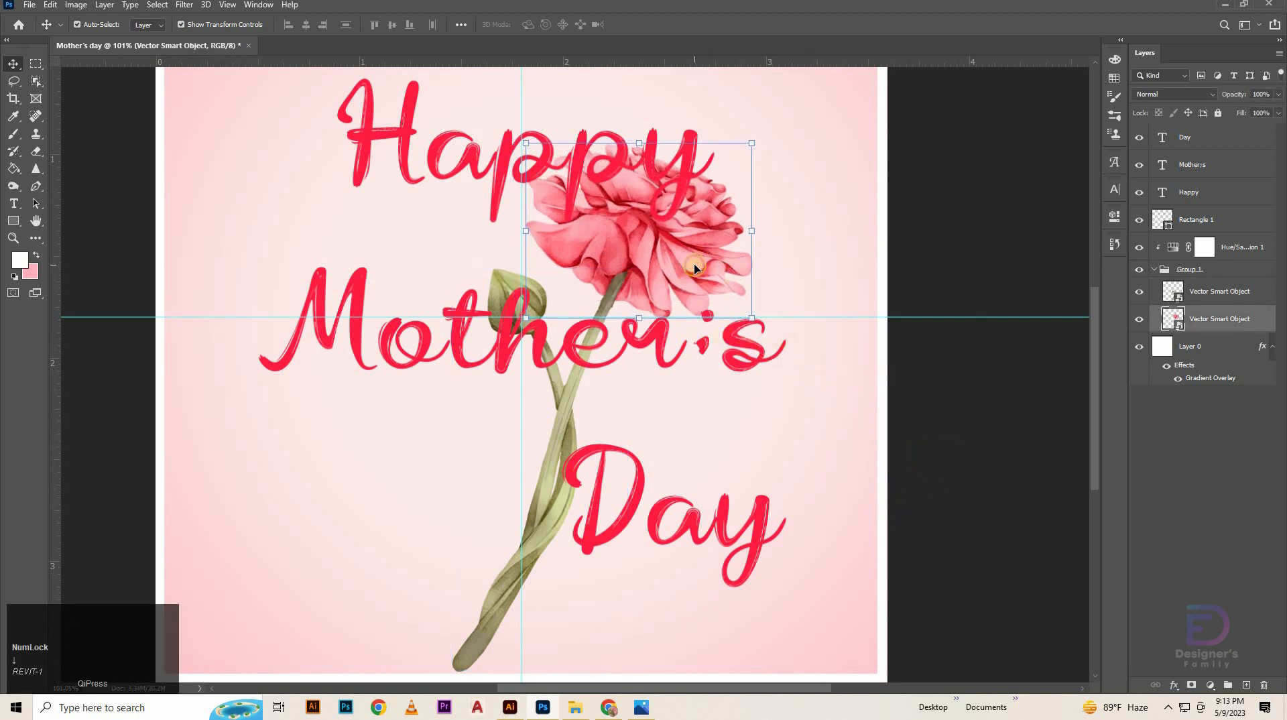
click(694, 268)
click(931, 236)
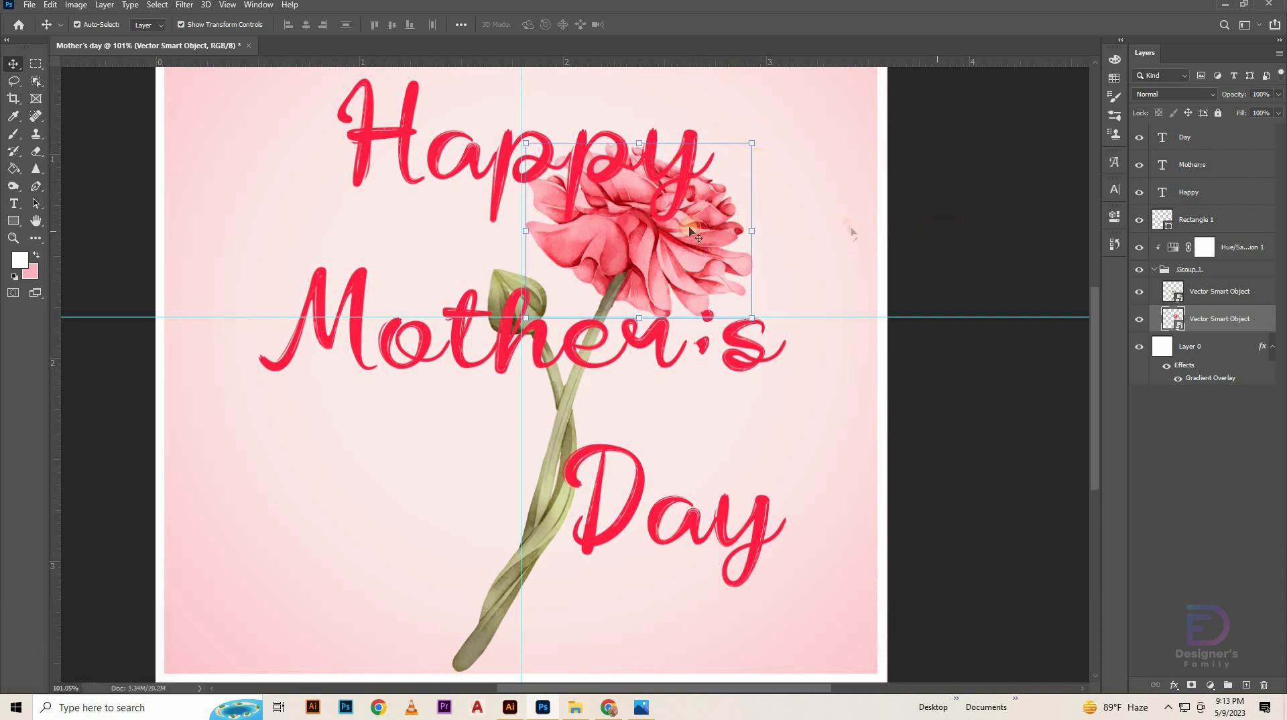
Move the "Happy" text down and left, beside the flower head, and reduce its font size to 27 pt.
drag(498, 167, 400, 206)
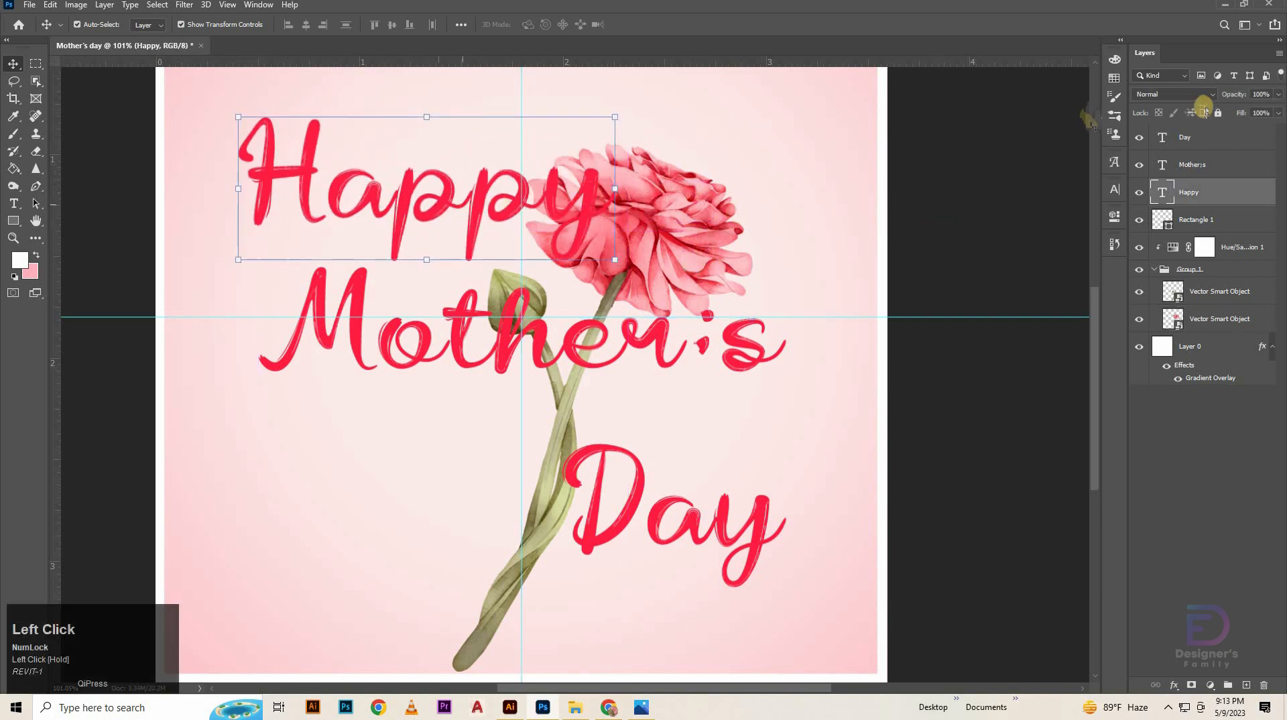
click(1116, 161)
click(1114, 189)
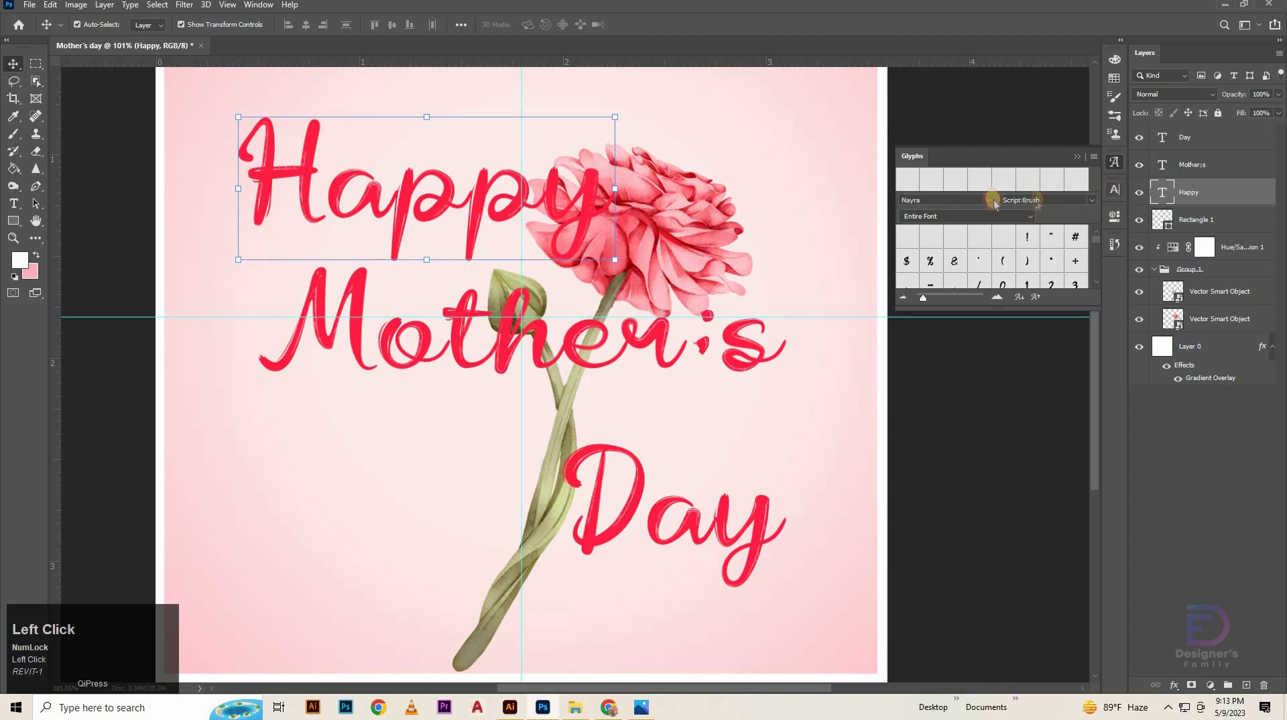
drag(1008, 208, 898, 220)
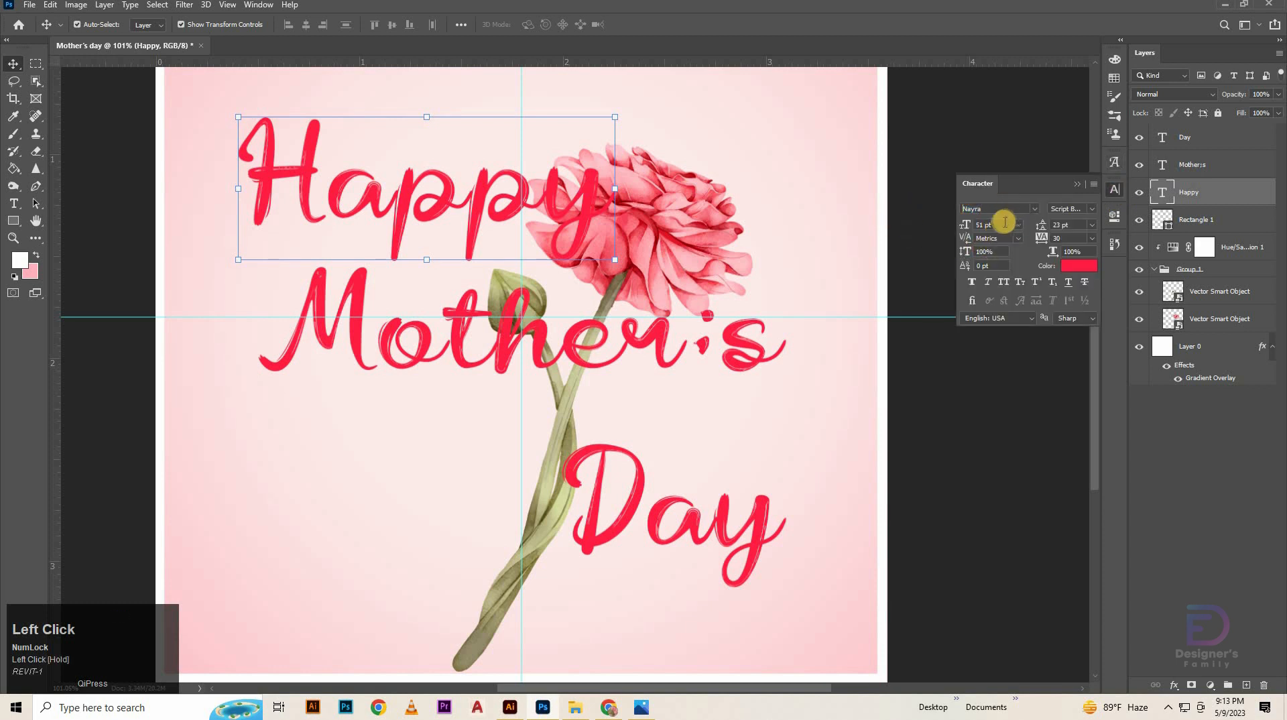
drag(1002, 226, 898, 235)
key(Down)
key(Down)
key(Down)
key(Down)
key(Down)
key(Down)
key(Down)
key(Down)
key(Down)
key(Down)
key(Down)
key(Down)
key(Down)
key(Down)
key(Down)
key(Down)
key(Down)
key(Down)
key(Down)
key(Down)
key(Down)
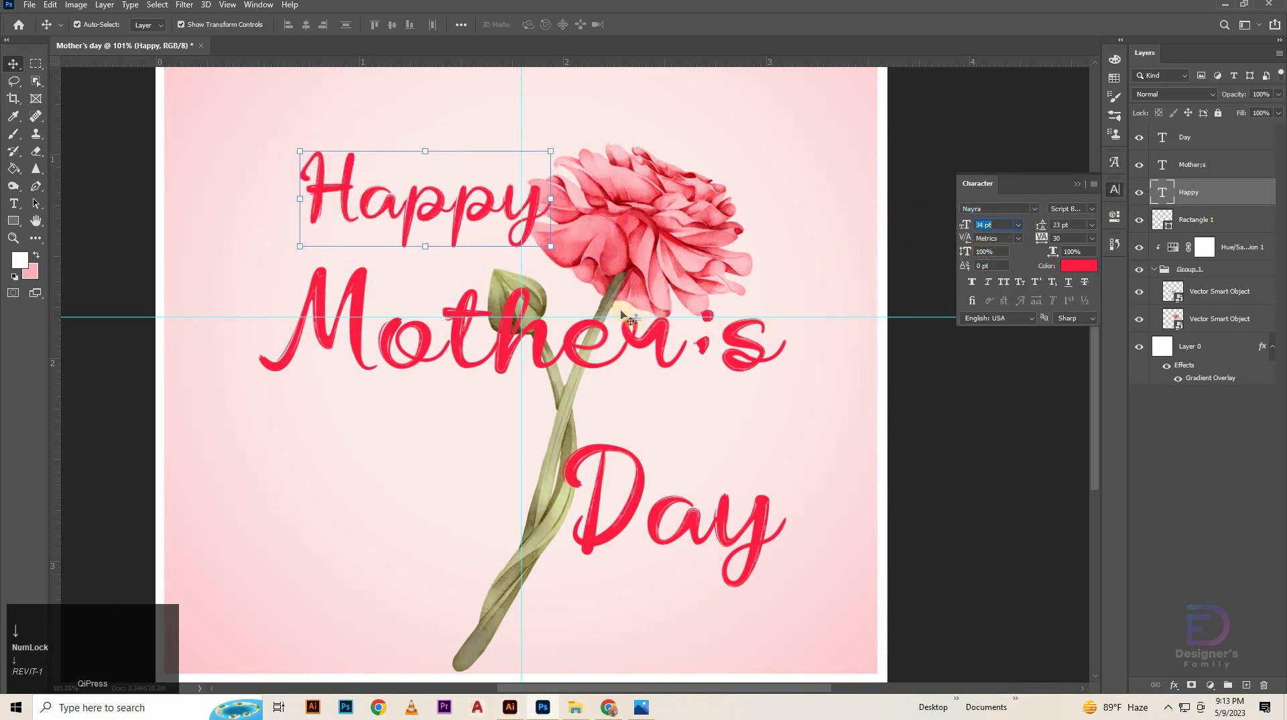
key(Down)
key(Down)
key(Down)
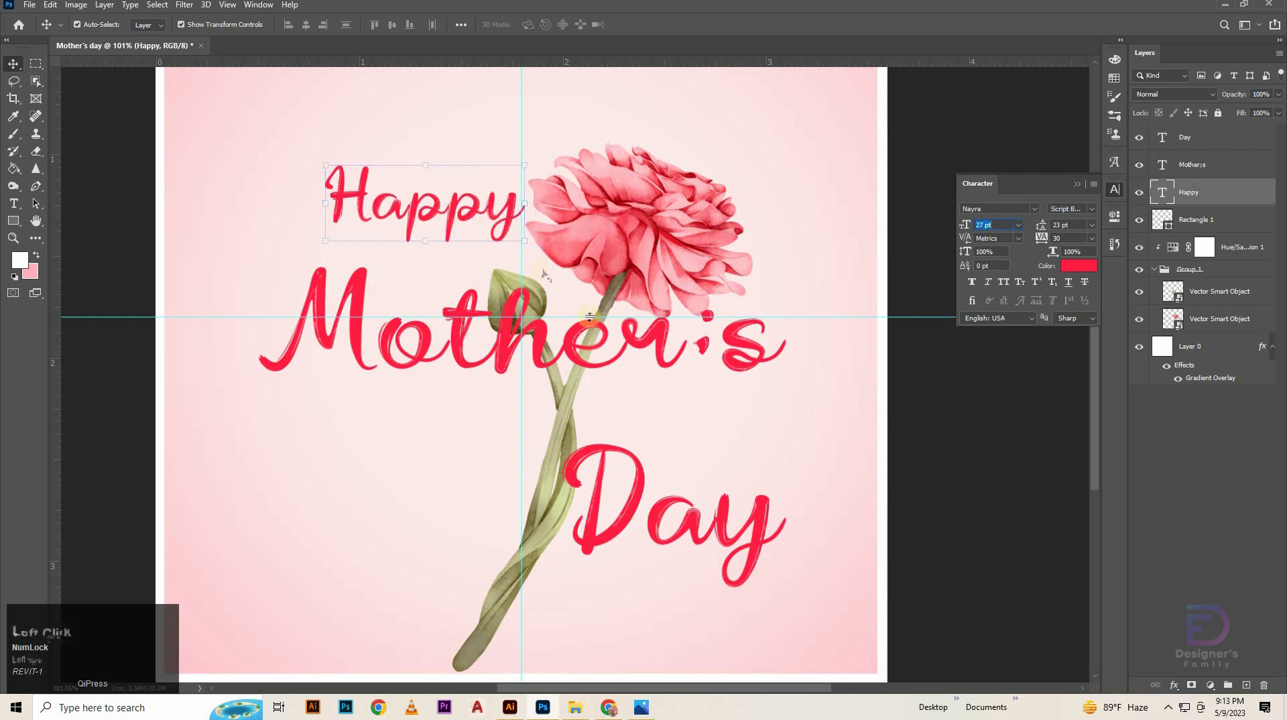
Nudge the "Happy" text down and slightly left so it sits close above "Mother;s".
key(Down)
key(Down)
key(Down)
key(Down)
key(Left)
key(Left)
key(Left)
key(Left)
key(Left)
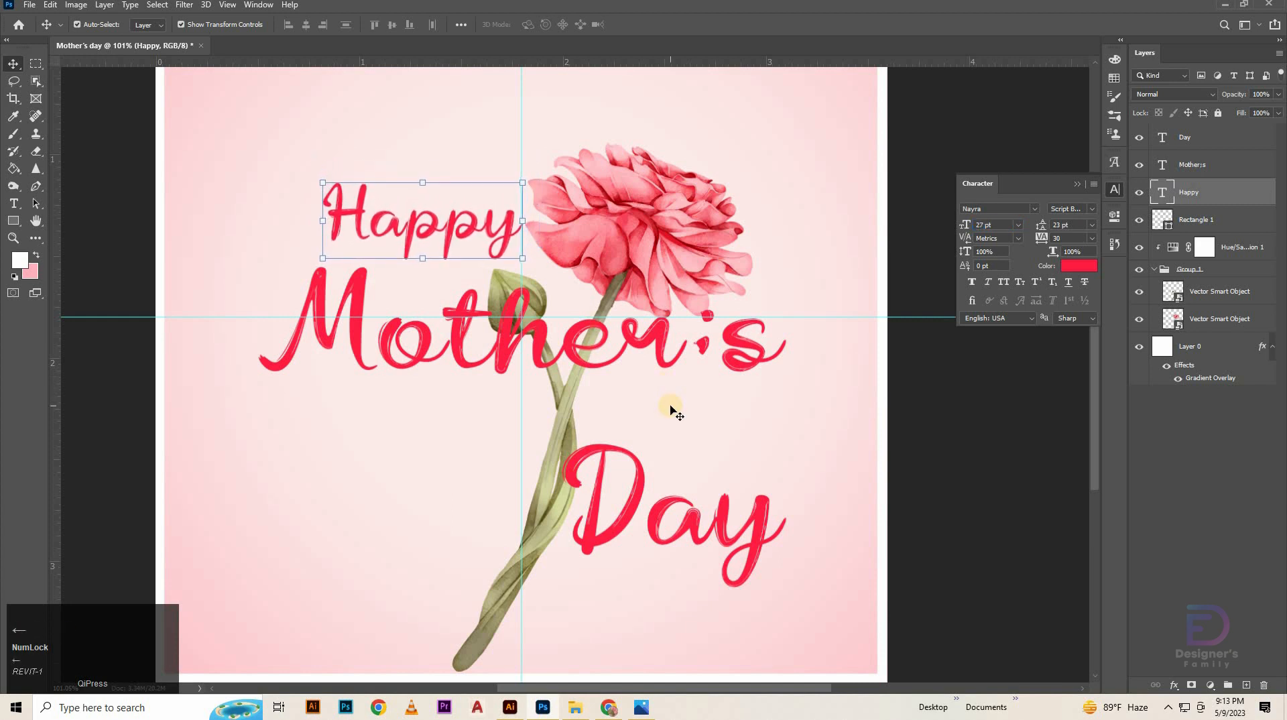
Reduce the "Day" text's font size to 27 pt, and raise it to 31 pt.
click(670, 540)
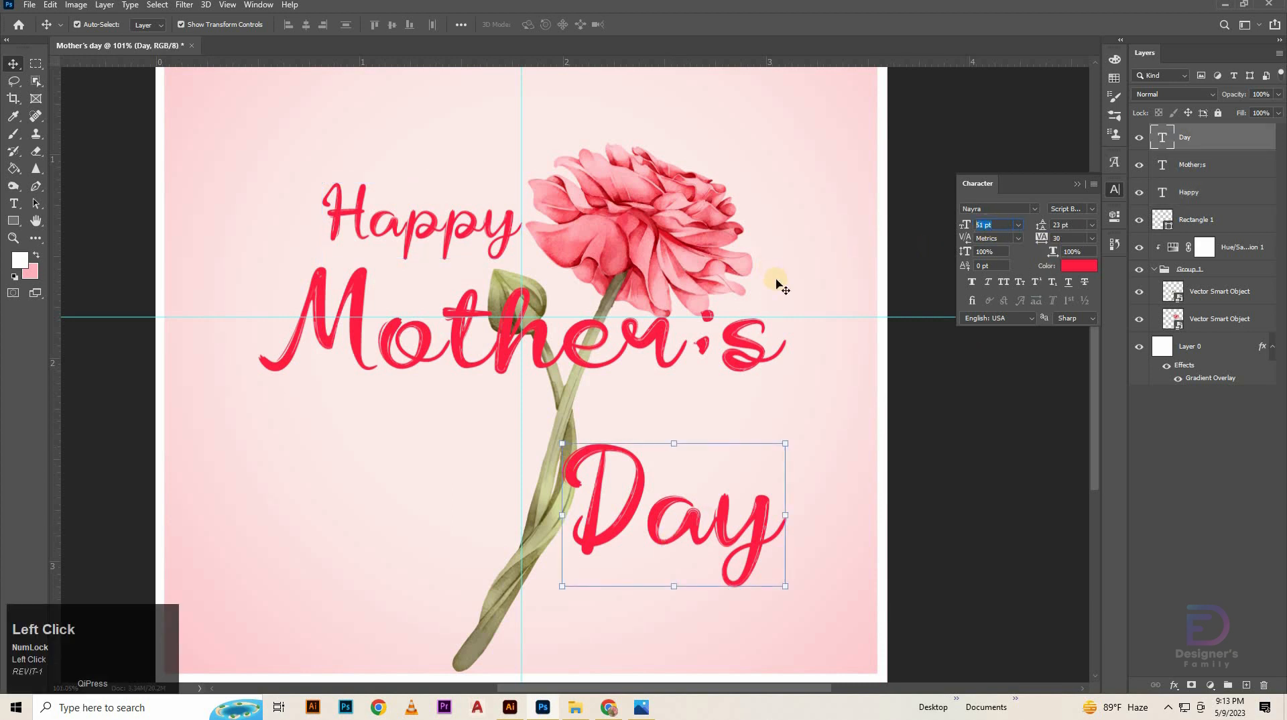
text(27)
key(Return)
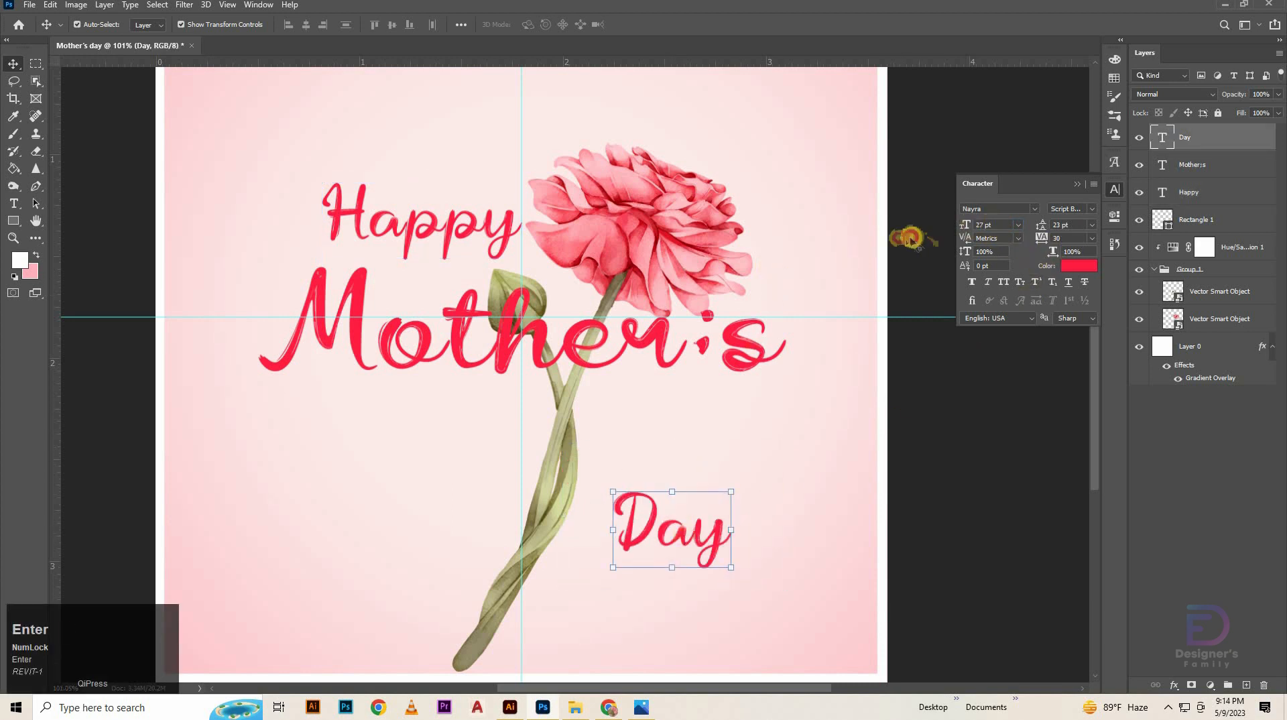
key(Up)
key(Up)
key(Up)
key(Up)
Move the "Day" text up close beneath the right end of "Mother;s" and leave no layer selected.
drag(698, 544, 710, 442)
key(Up)
key(Up)
key(Up)
key(Up)
key(Up)
key(Up)
key(Up)
key(Up)
key(Up)
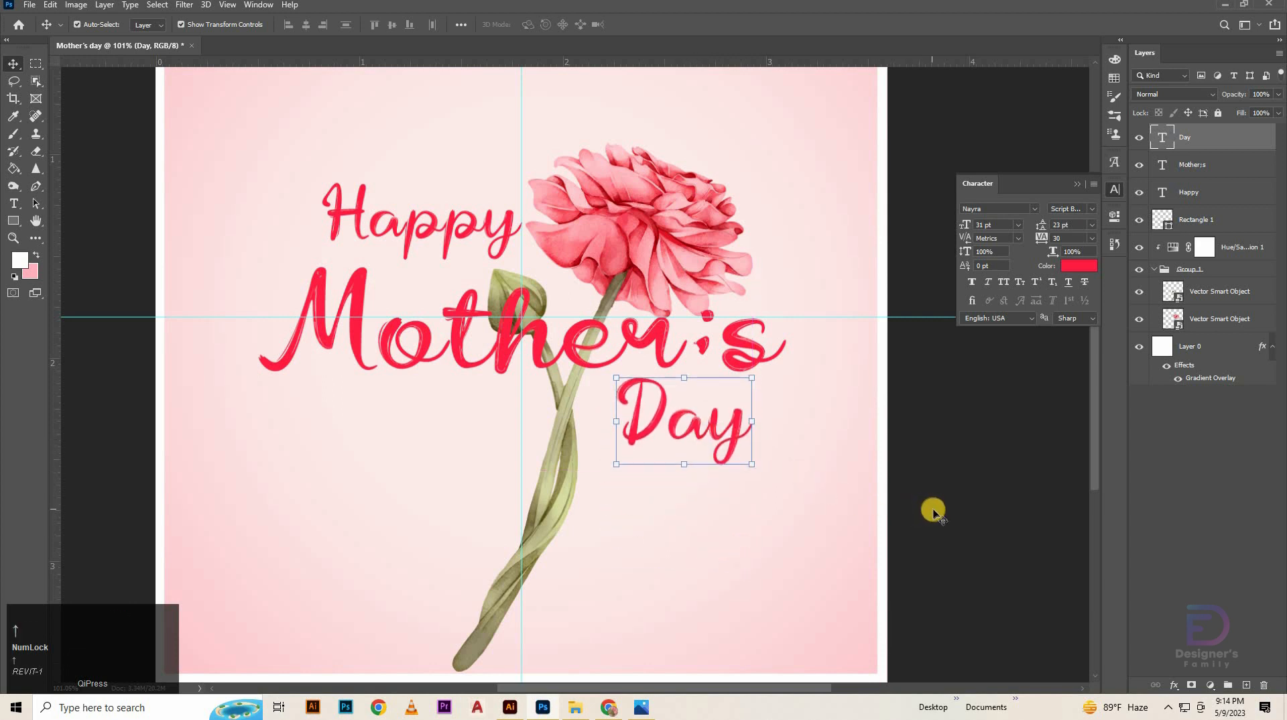
click(945, 511)
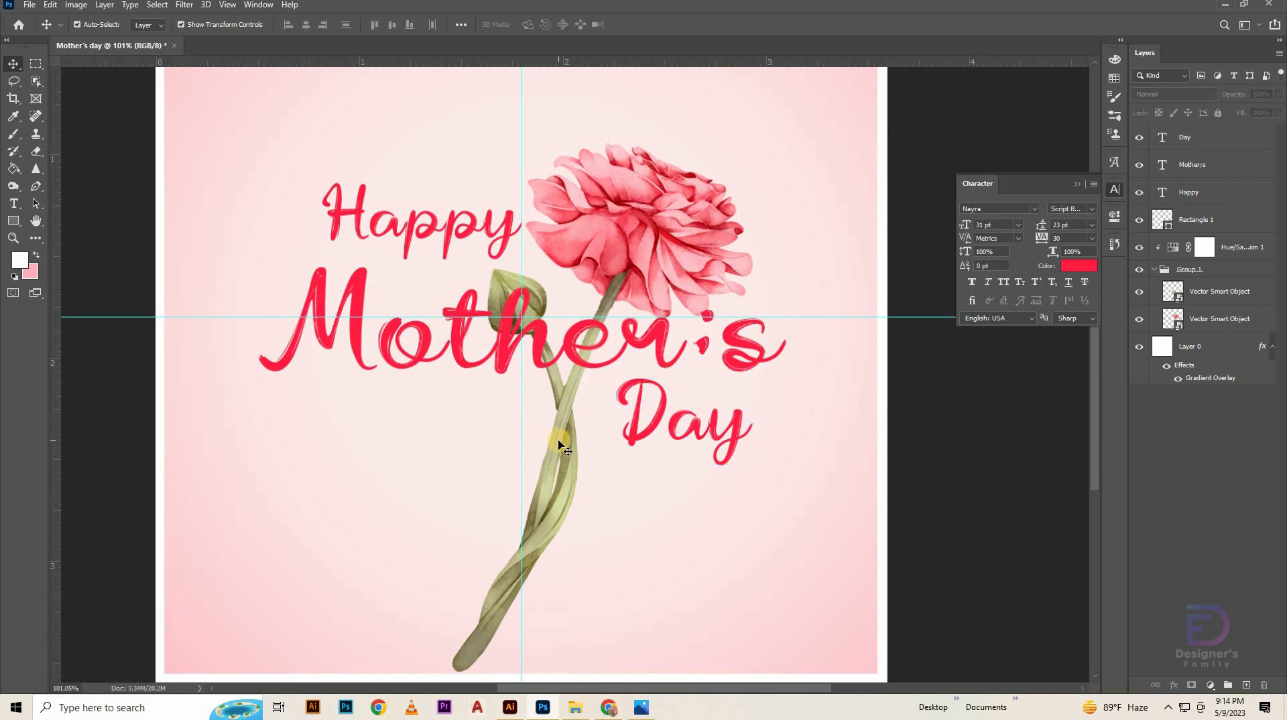
Load the outline of the stem and bud smart object as a selection.
drag(561, 471, 652, 485)
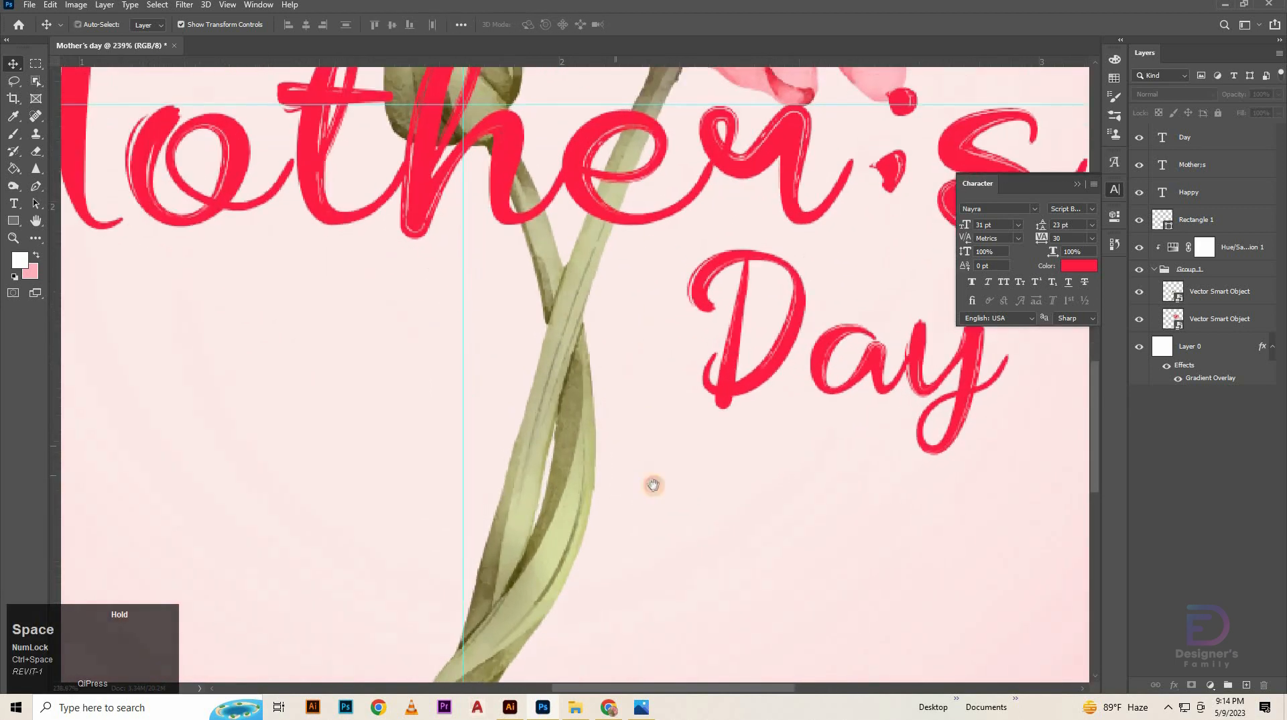
drag(666, 351, 688, 560)
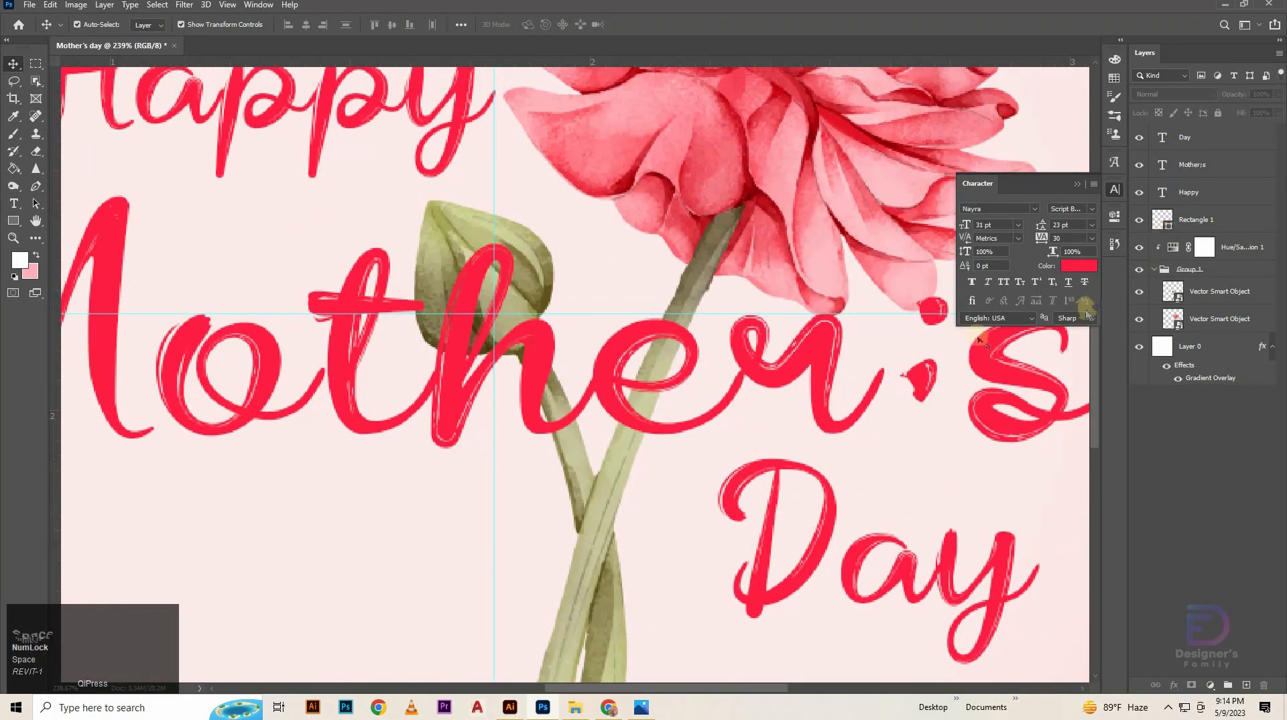
click(599, 513)
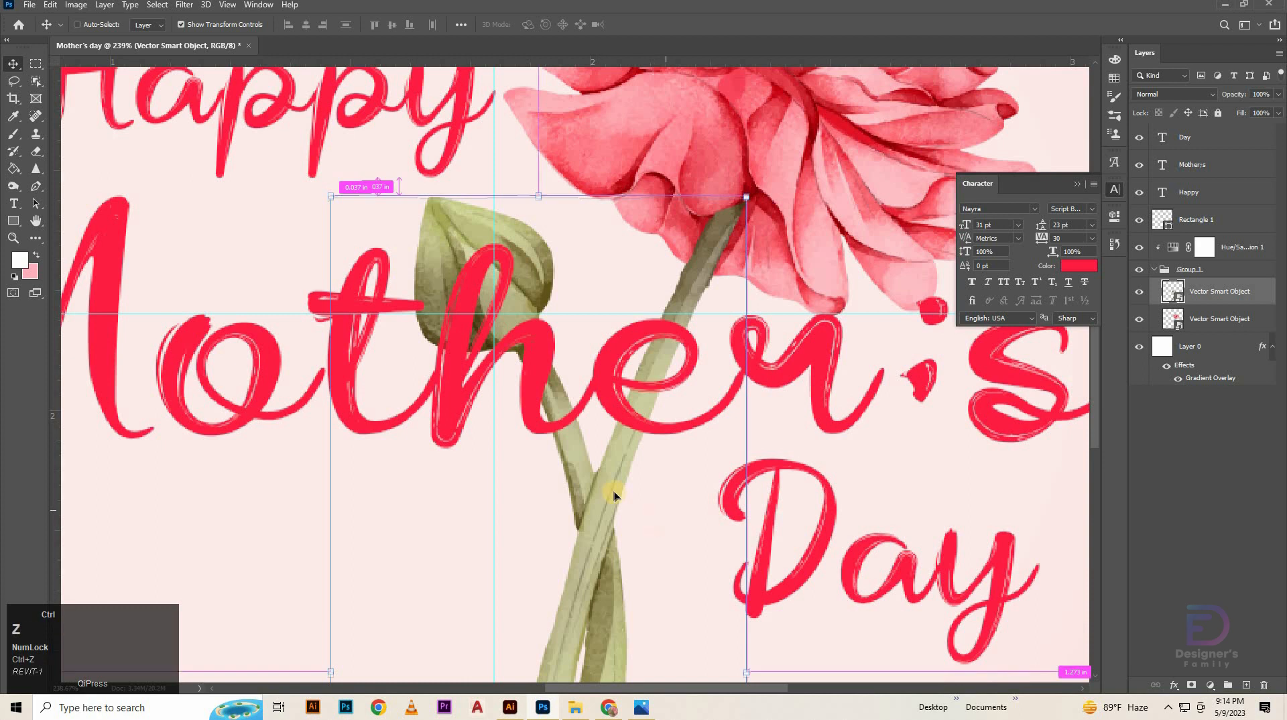
ctrl+click(1170, 297)
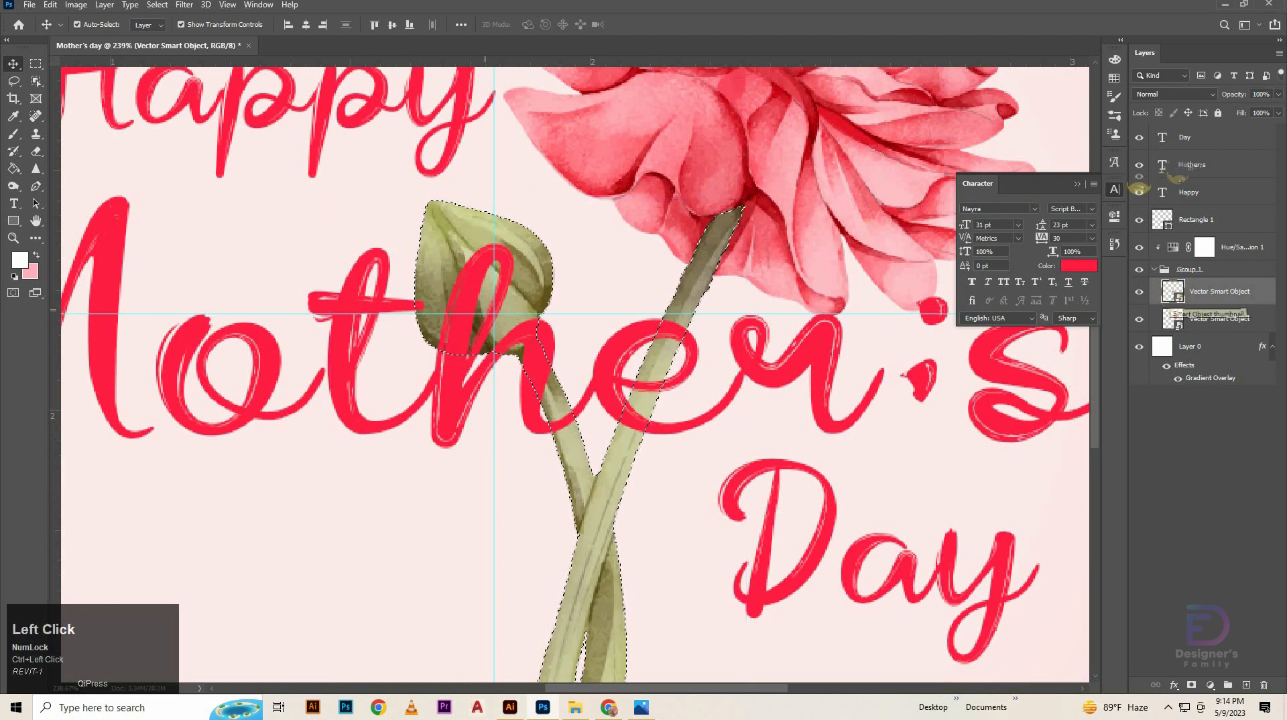
Rasterize the "Mother;s" text, erase its stroke between "h" and "e" where it crosses the bud's stem inside the selection, and deselect.
click(1181, 165)
click(36, 150)
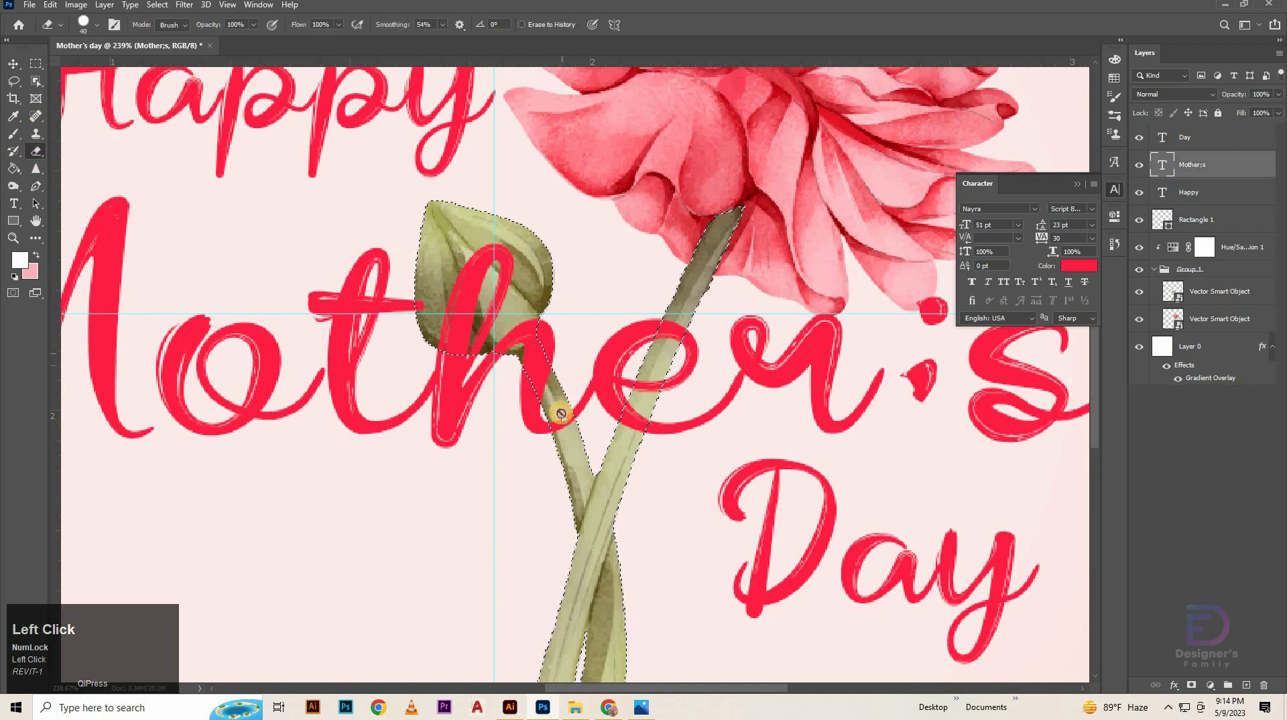
click(617, 274)
click(611, 270)
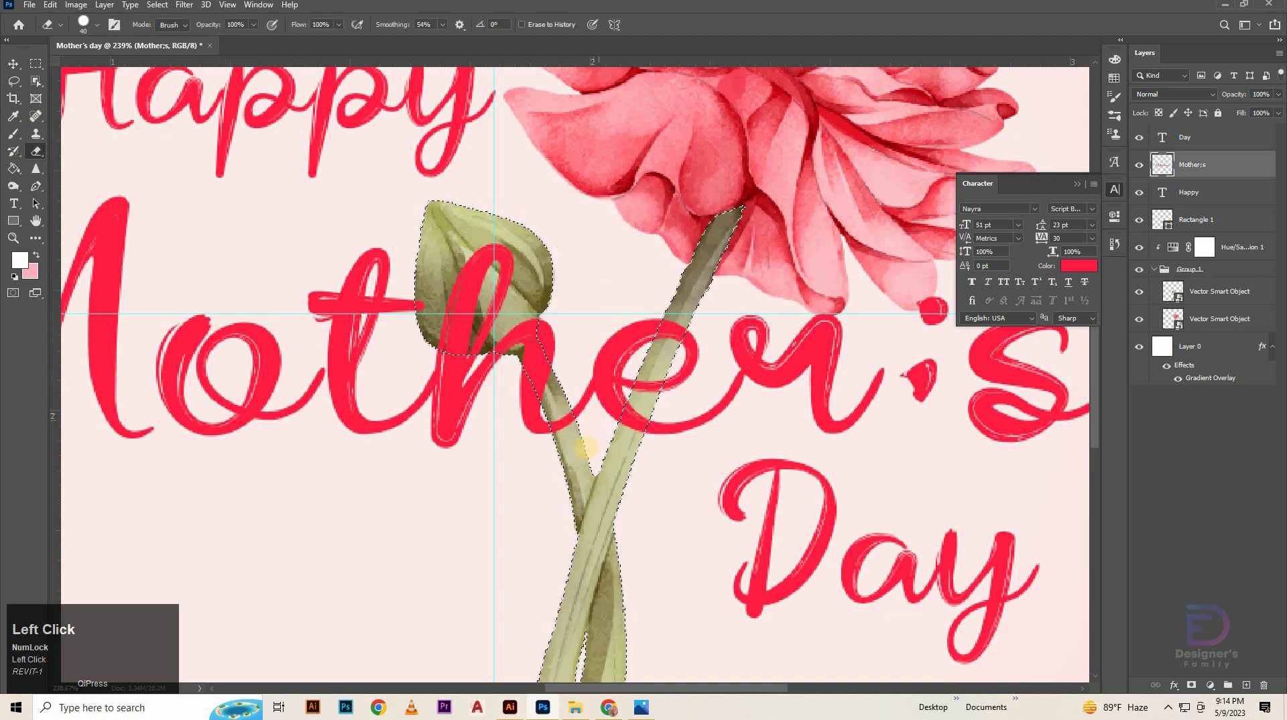
click(575, 434)
mouse_move(574, 434)
mouse_down()
mouse_move(600, 384)
mouse_move(626, 382)
mouse_up()
key(ctrl+d)
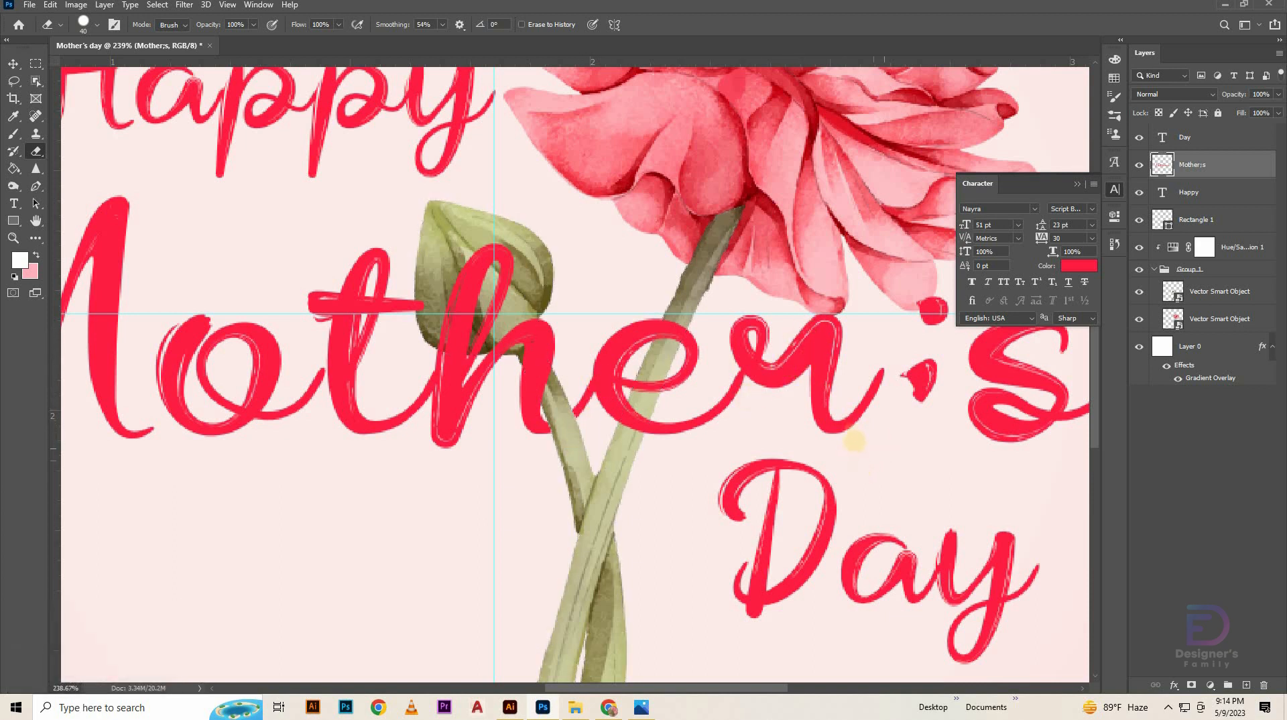
Load the stem and bud outline as a selection, erase the "e" of "Mother;s" where its upper stroke crosses the flower stem, and deselect everything.
ctrl+click(1163, 165)
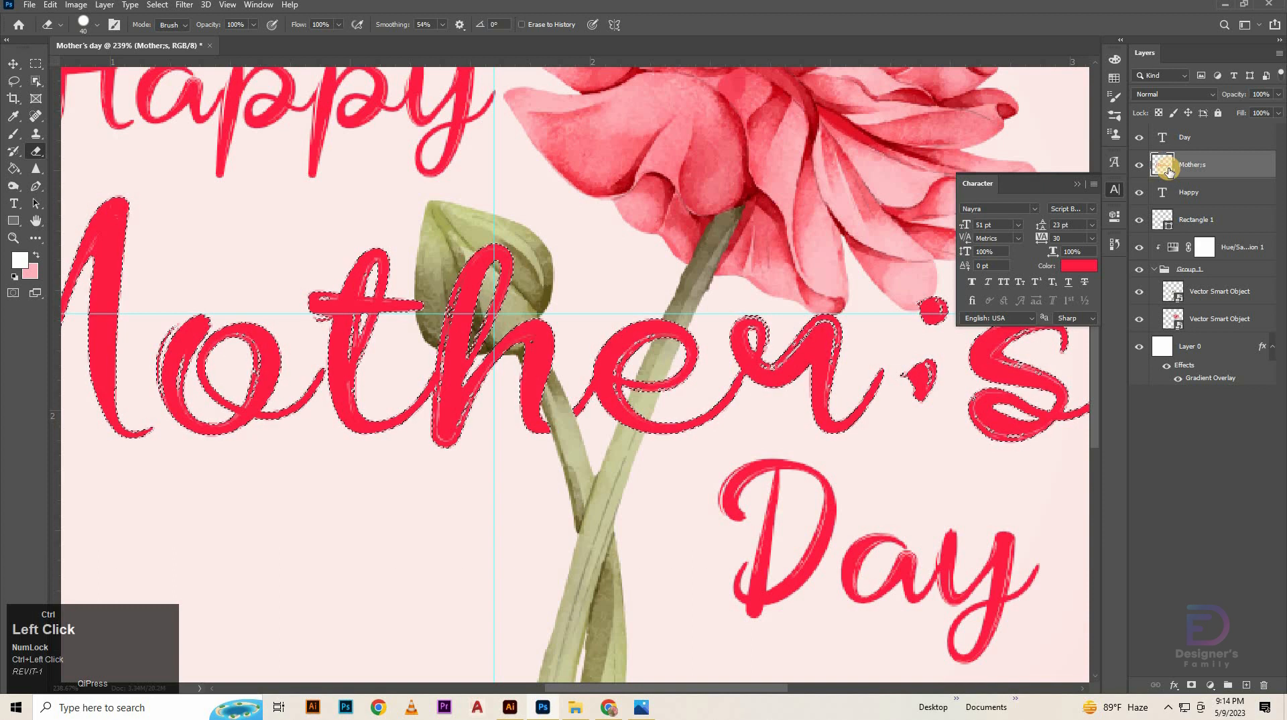
ctrl+click(1166, 293)
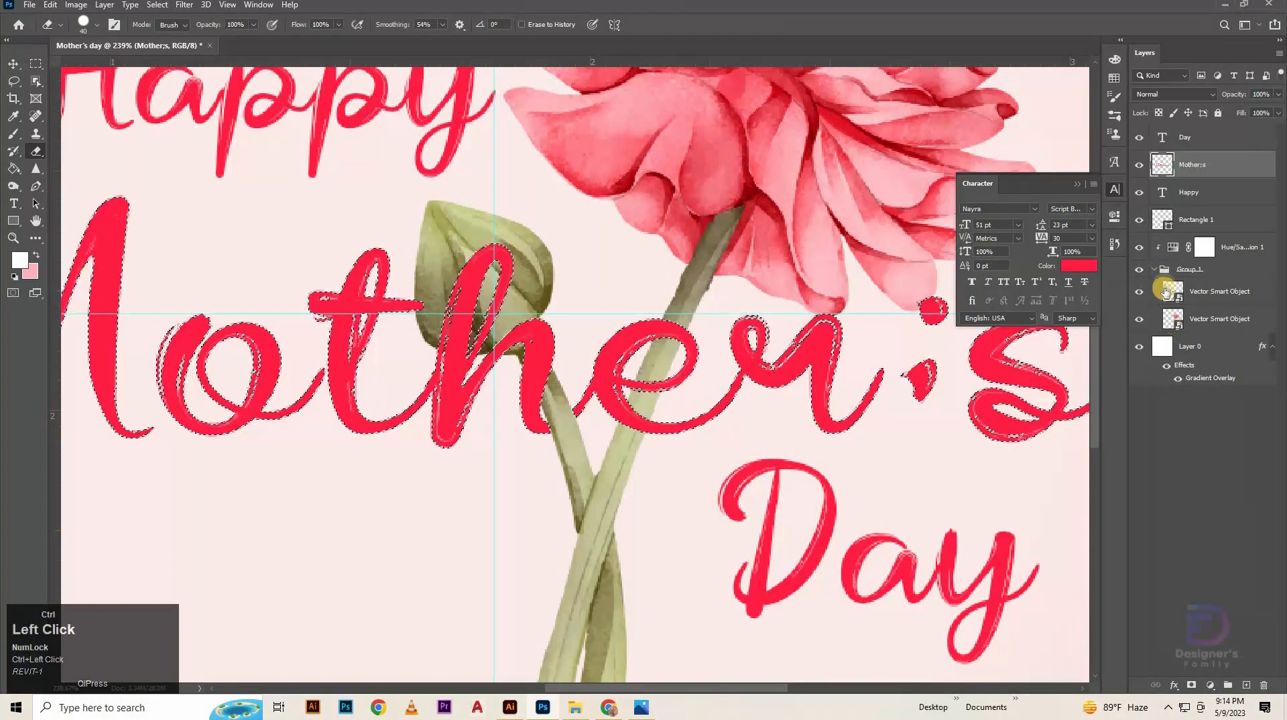
ctrl+click(1167, 293)
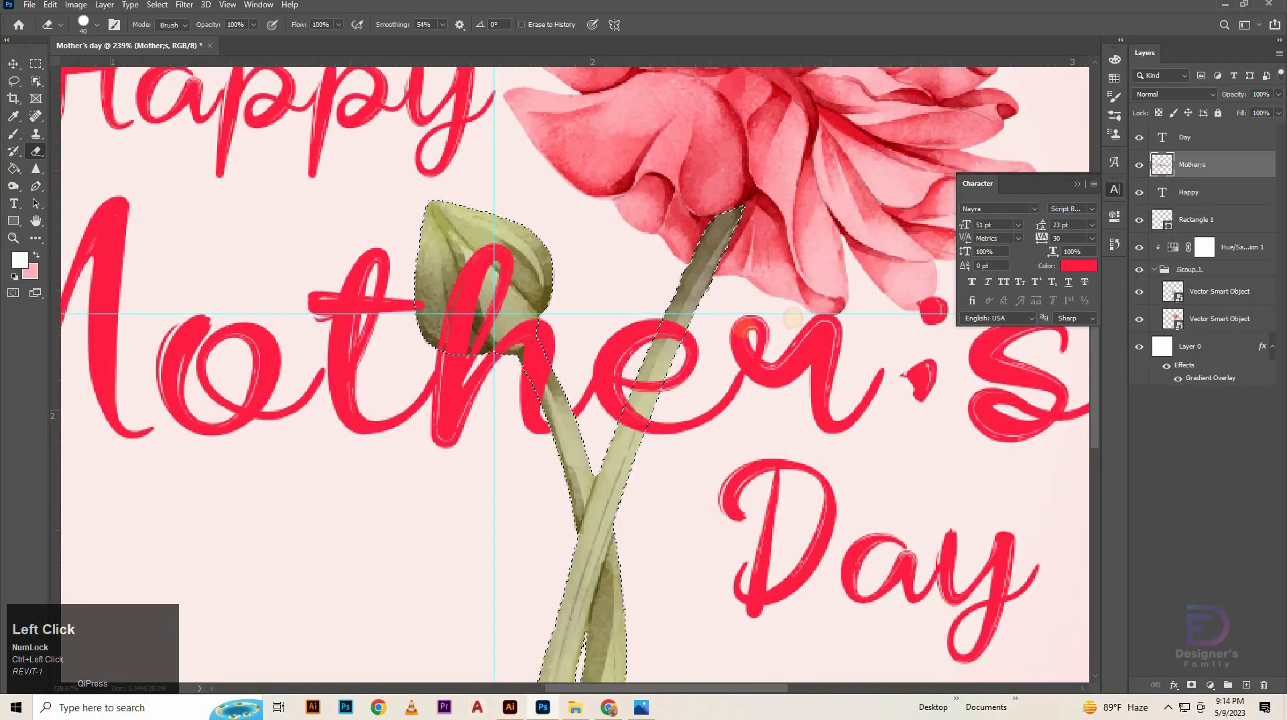
drag(673, 318, 667, 326)
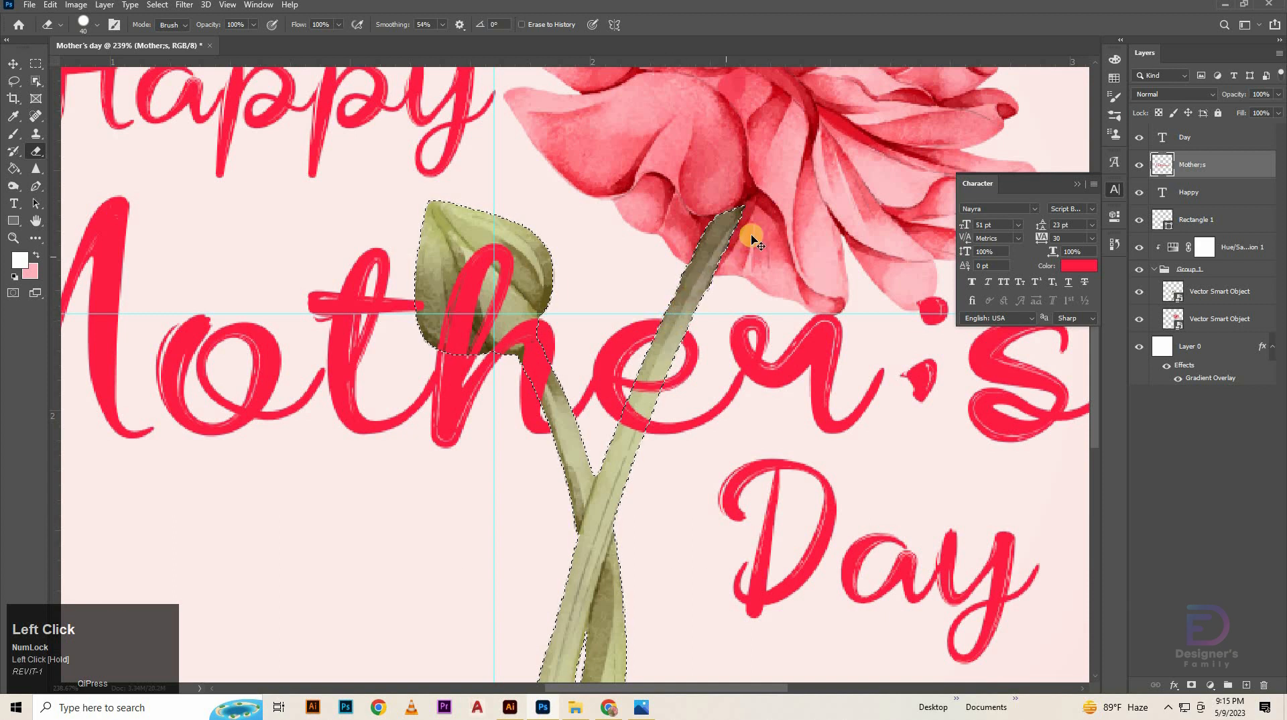
key(ctrl+d)
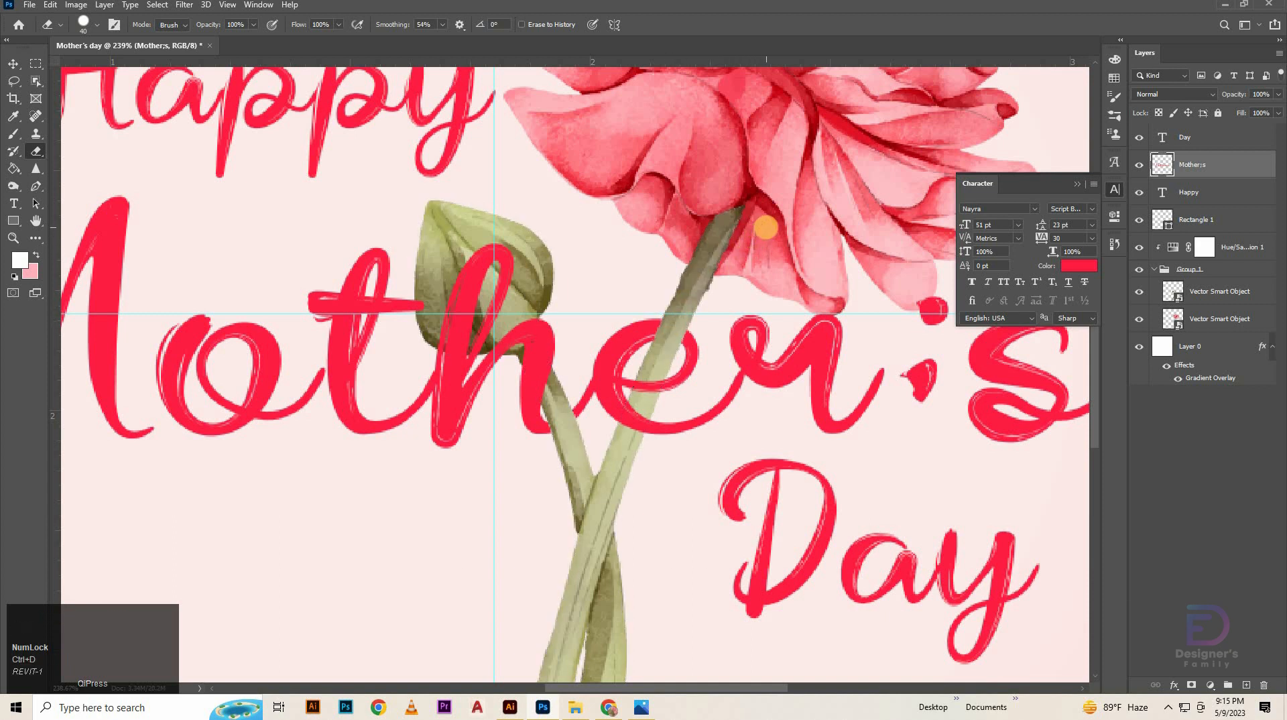
click(12, 61)
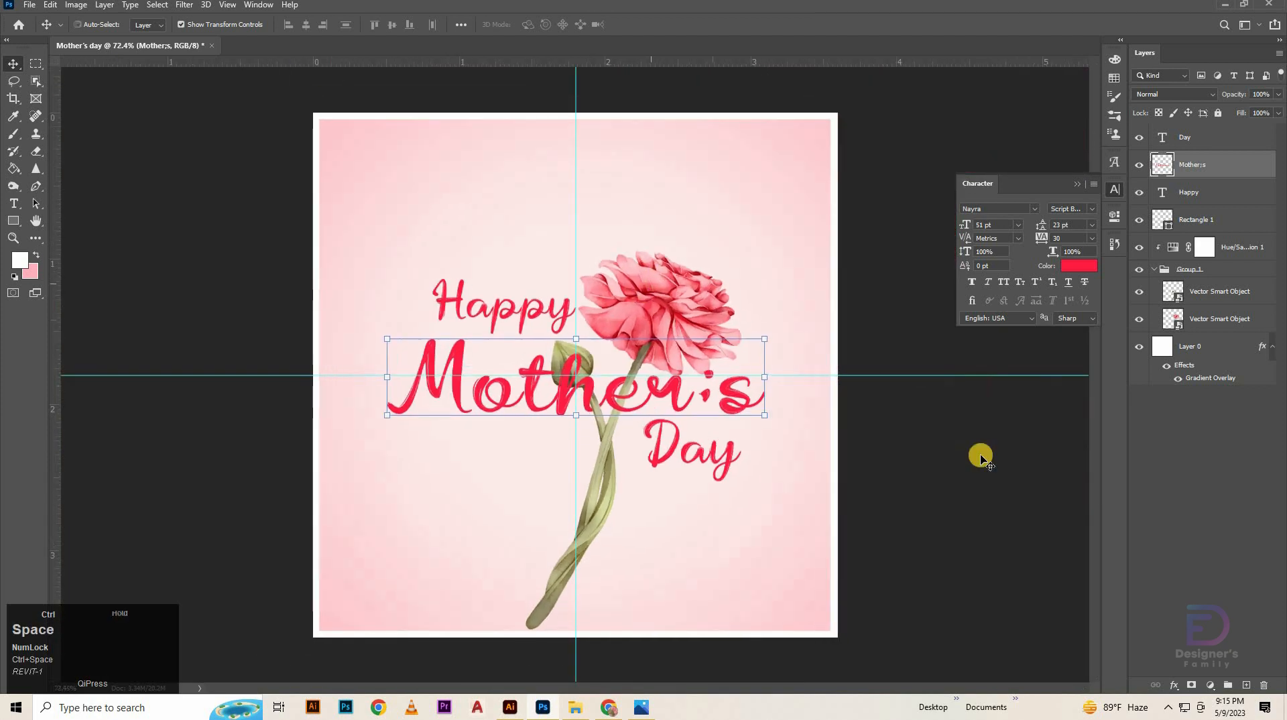
click(978, 455)
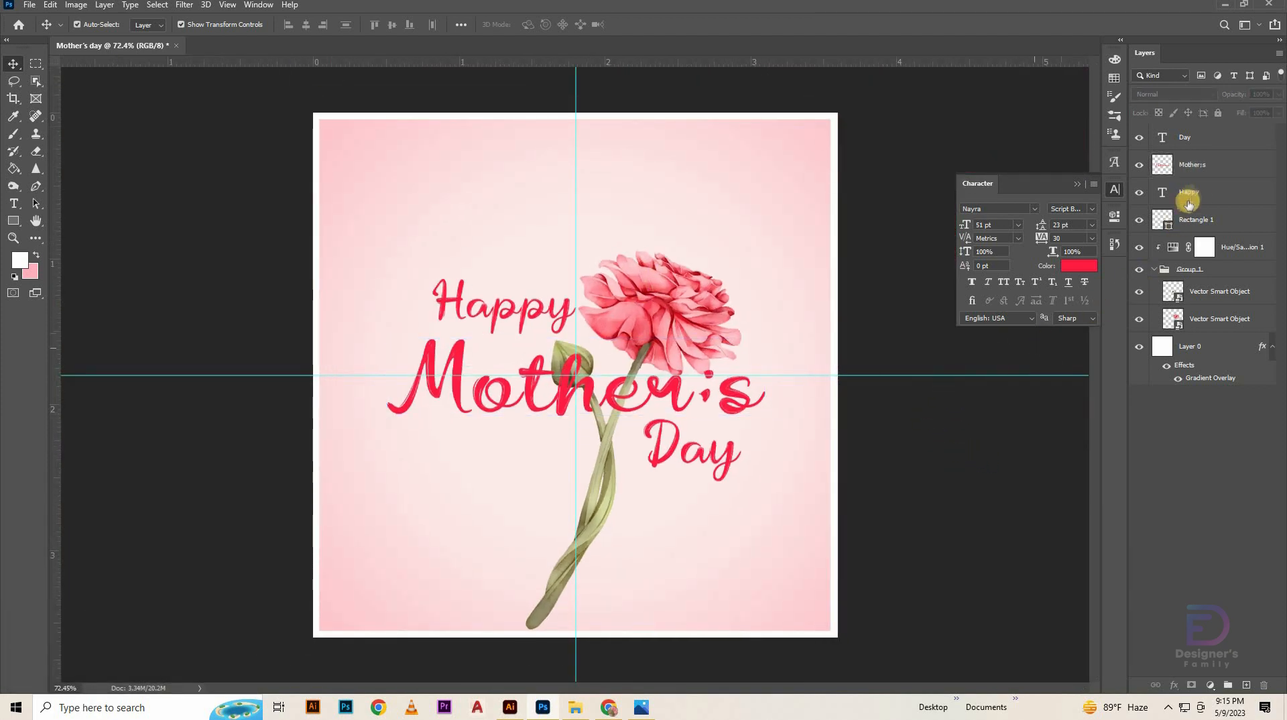
Duplicate the collapsed Group 1 flower group and clip the Hue/Saturation adjustment to the copy.
click(1152, 270)
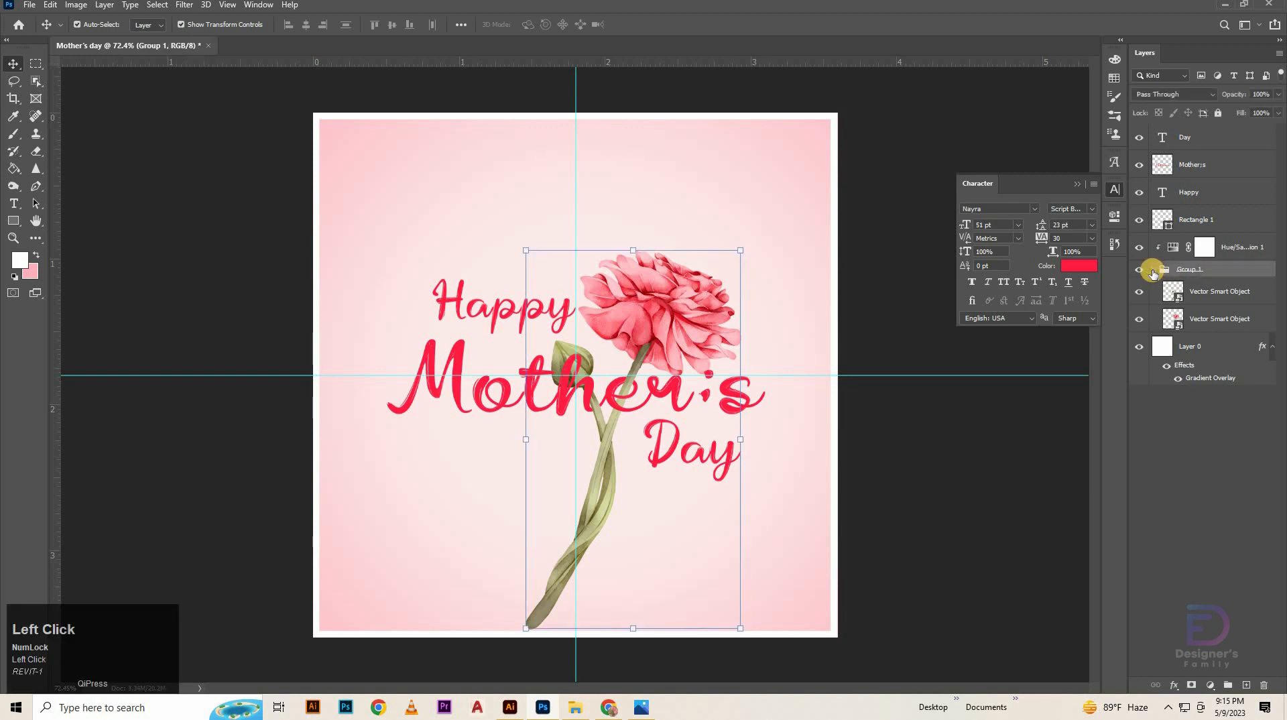
click(1156, 270)
key(ctrl+j)
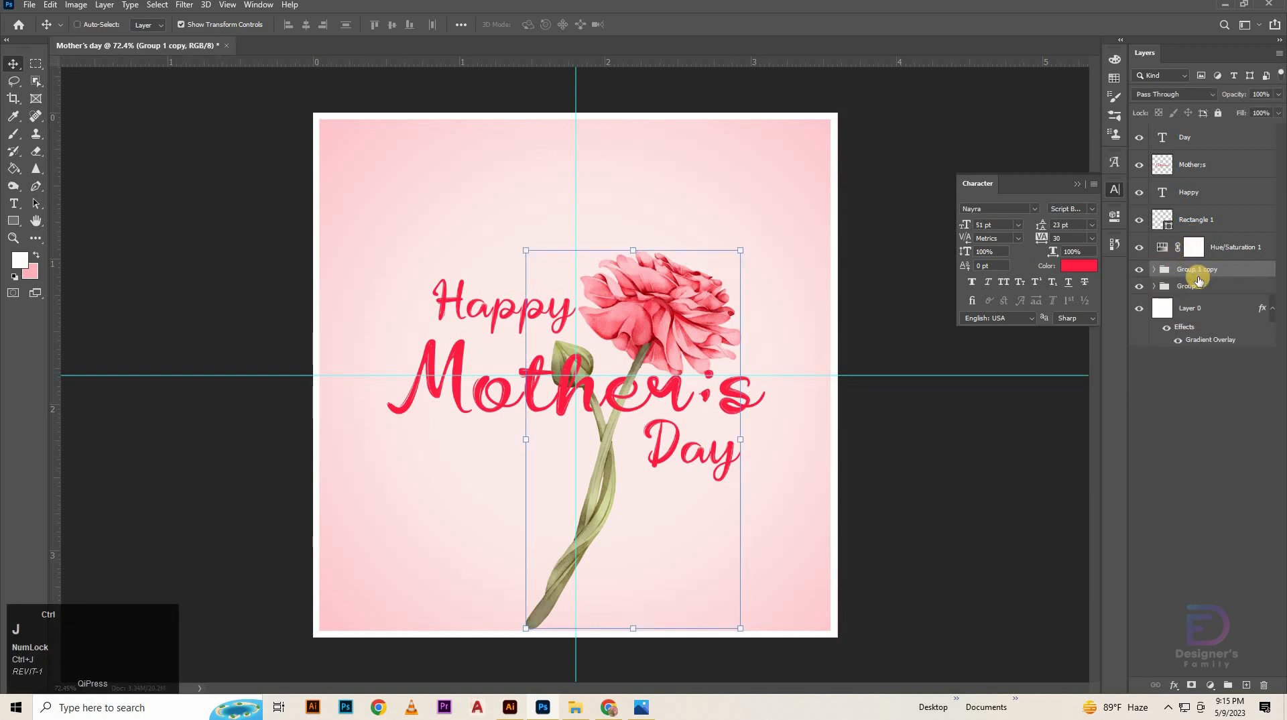
click(1165, 250)
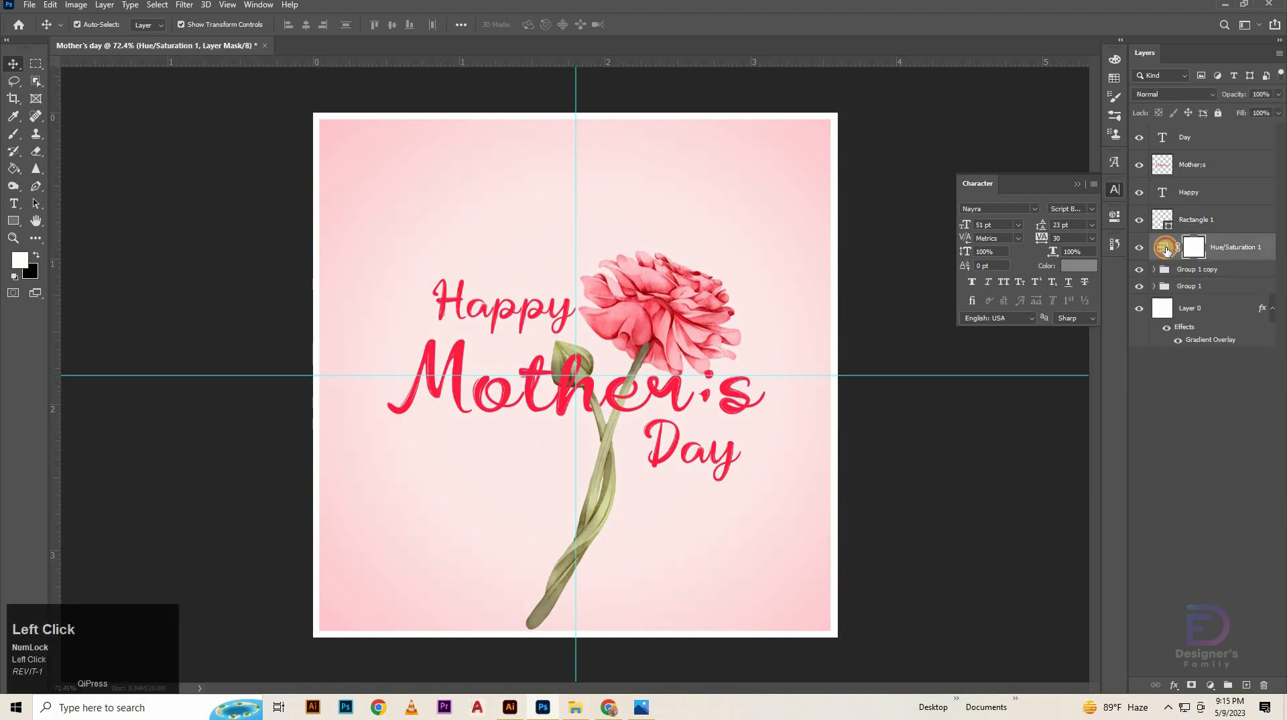
double_click(1165, 249)
click(1007, 614)
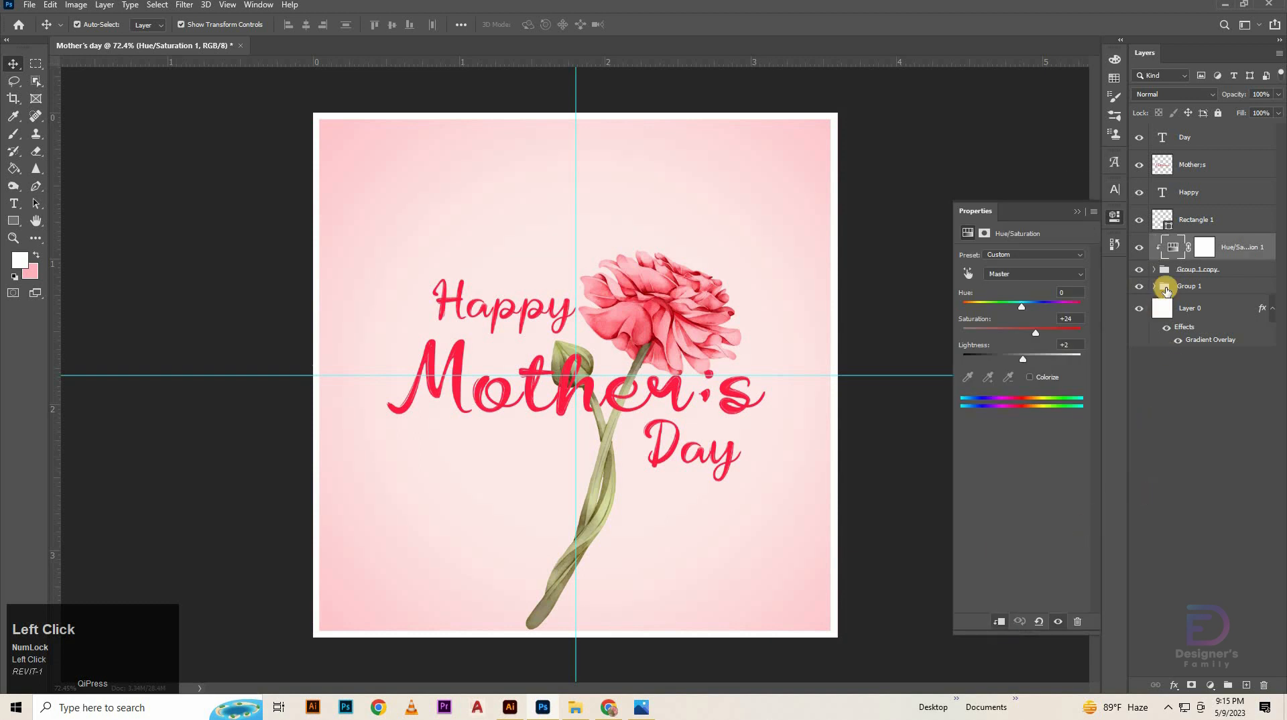
Convert the original Group 1 beneath the copy to a smart object.
click(1167, 287)
right_click(1167, 290)
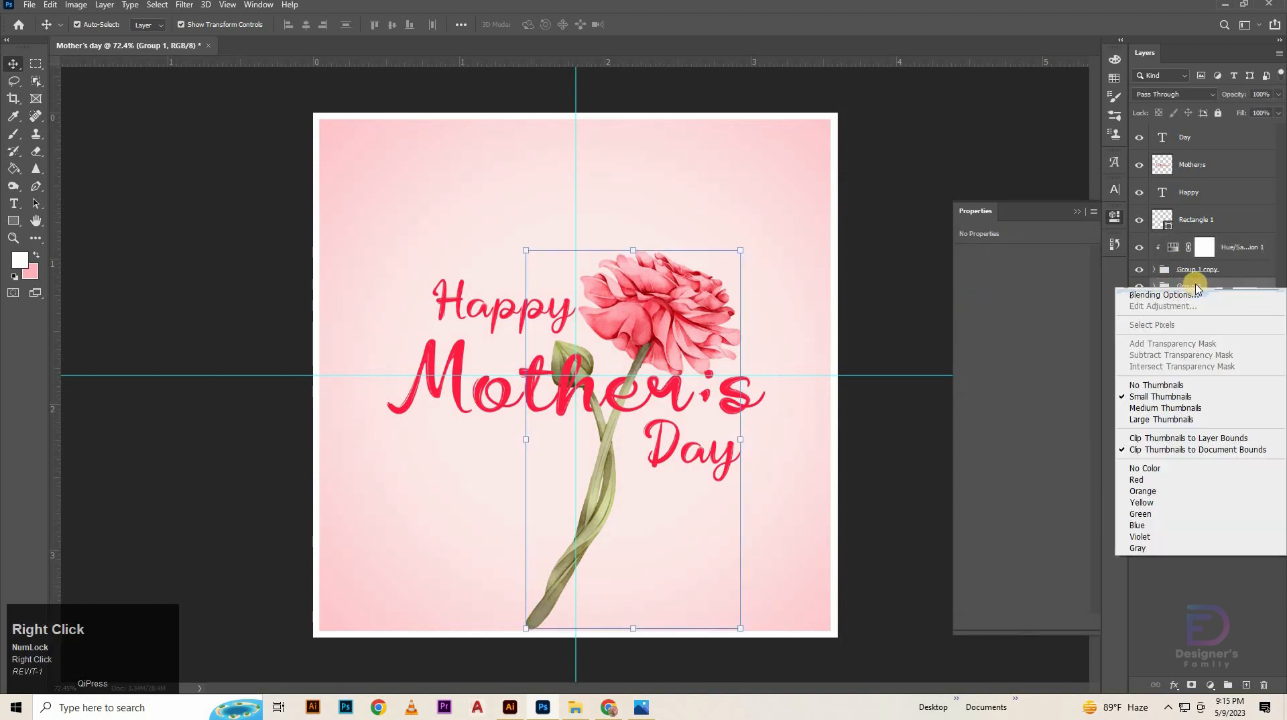
click(1195, 283)
right_click(1193, 285)
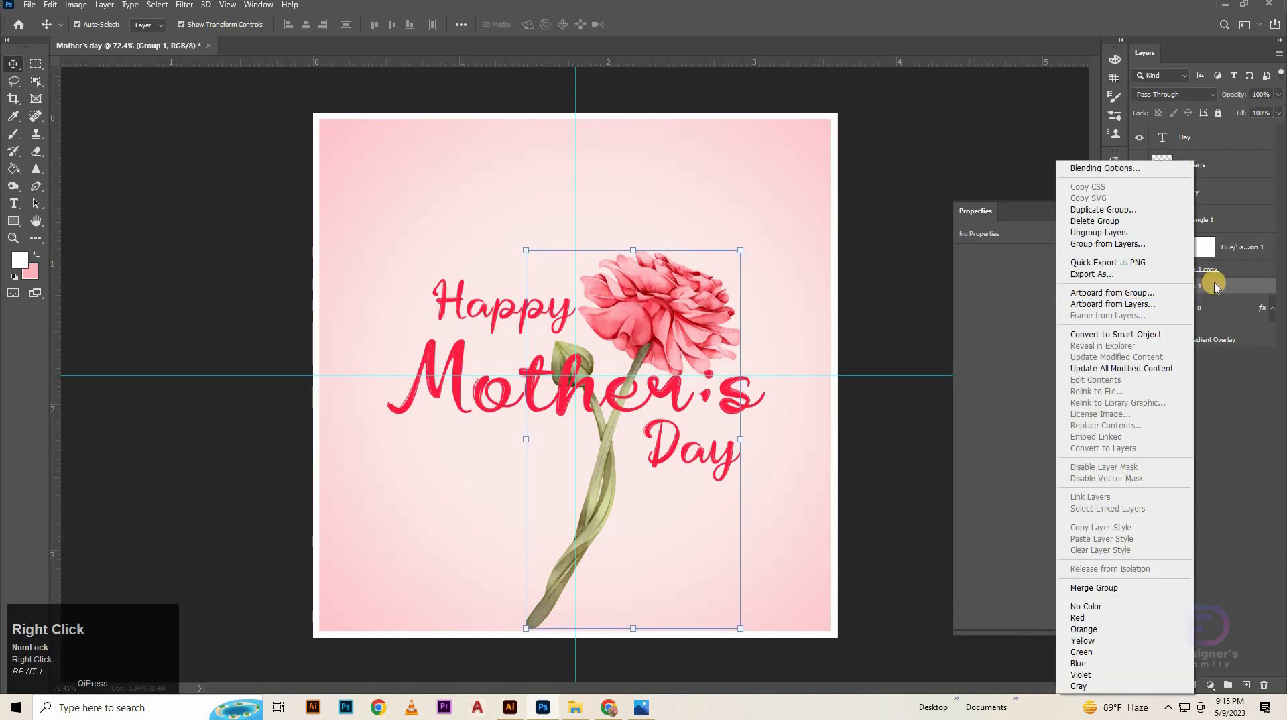
click(1183, 334)
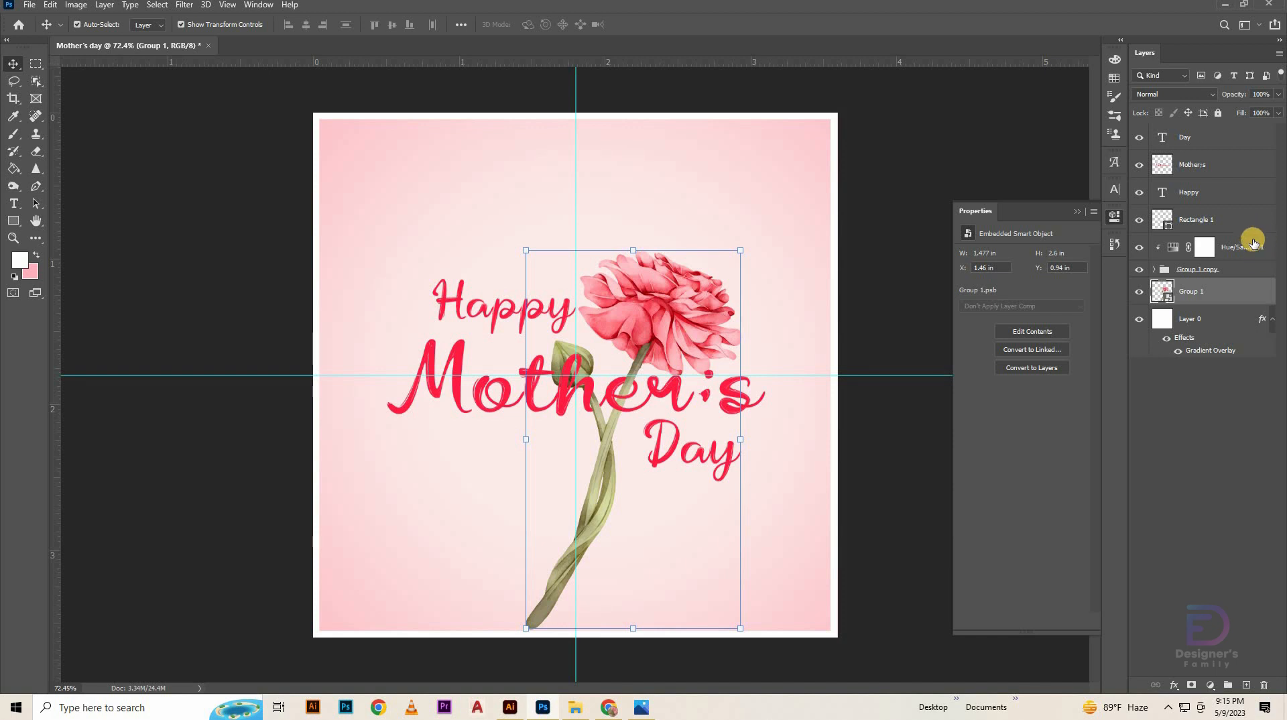
Add a Color Overlay layer style in #a78d91 to the Group 1 smart object.
click(1235, 298)
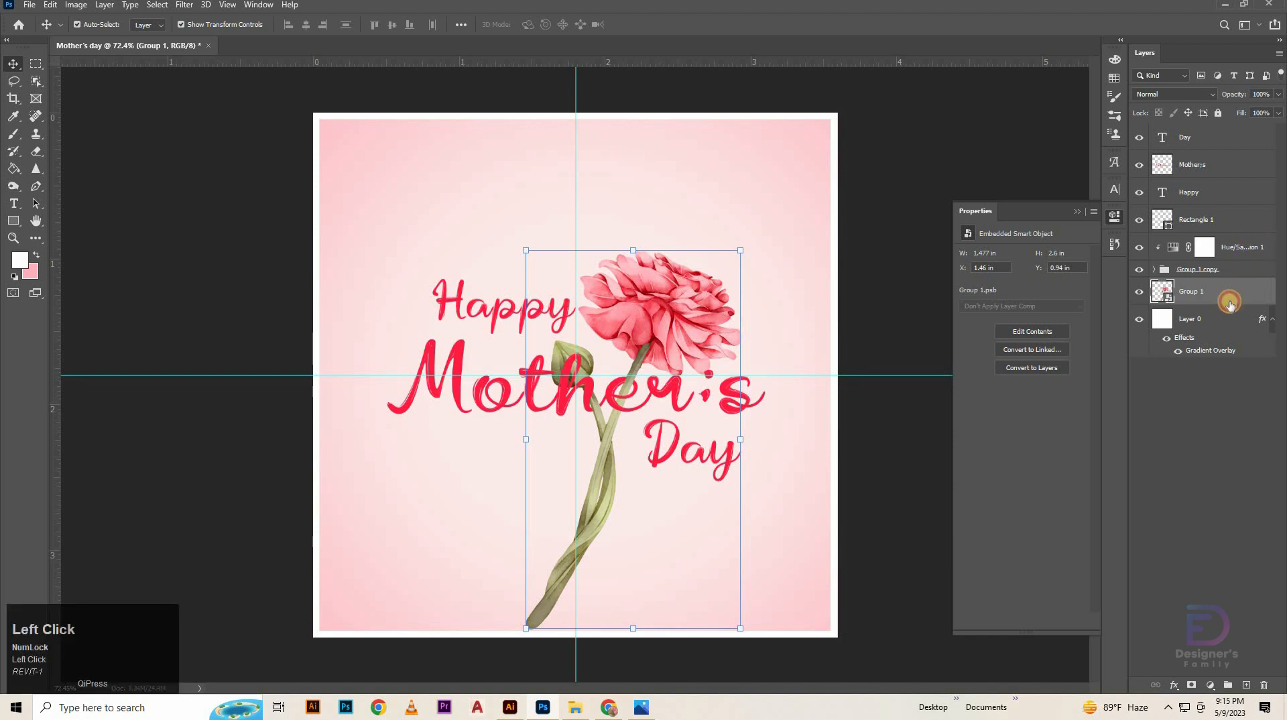
double_click(1230, 304)
click(582, 543)
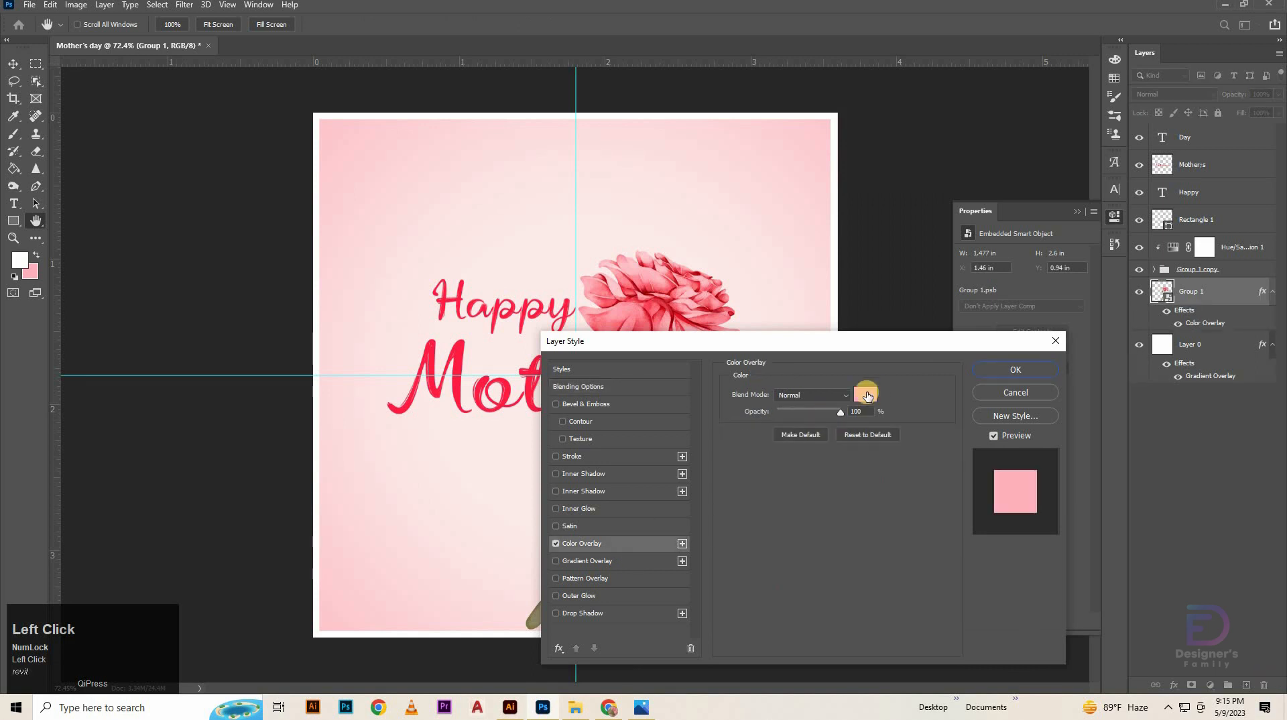
click(865, 394)
key(BackSpace)
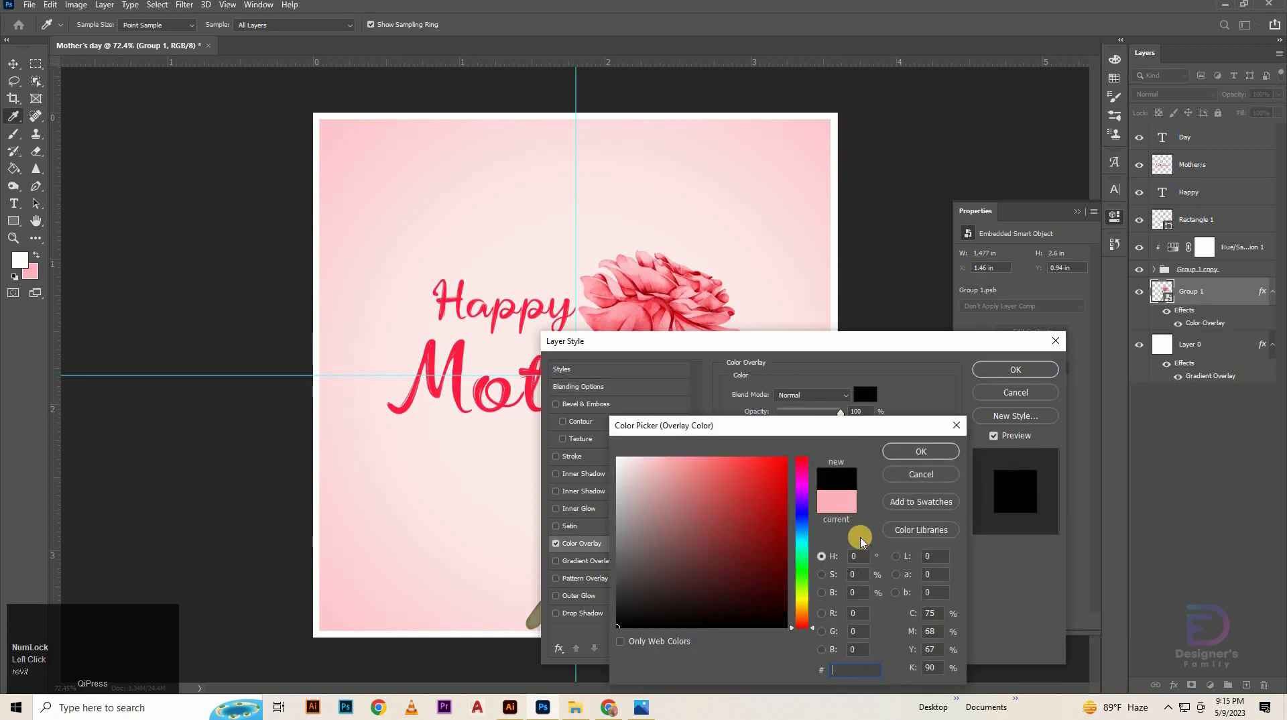
text(a)
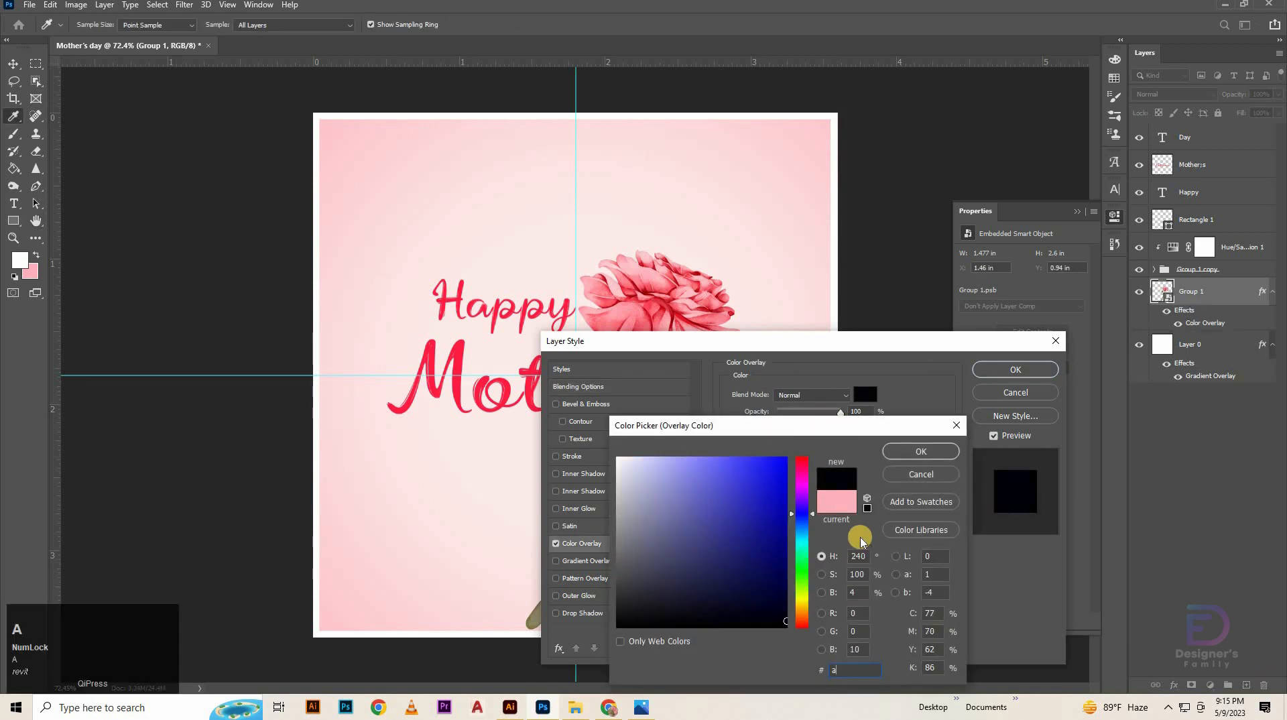
text(78)
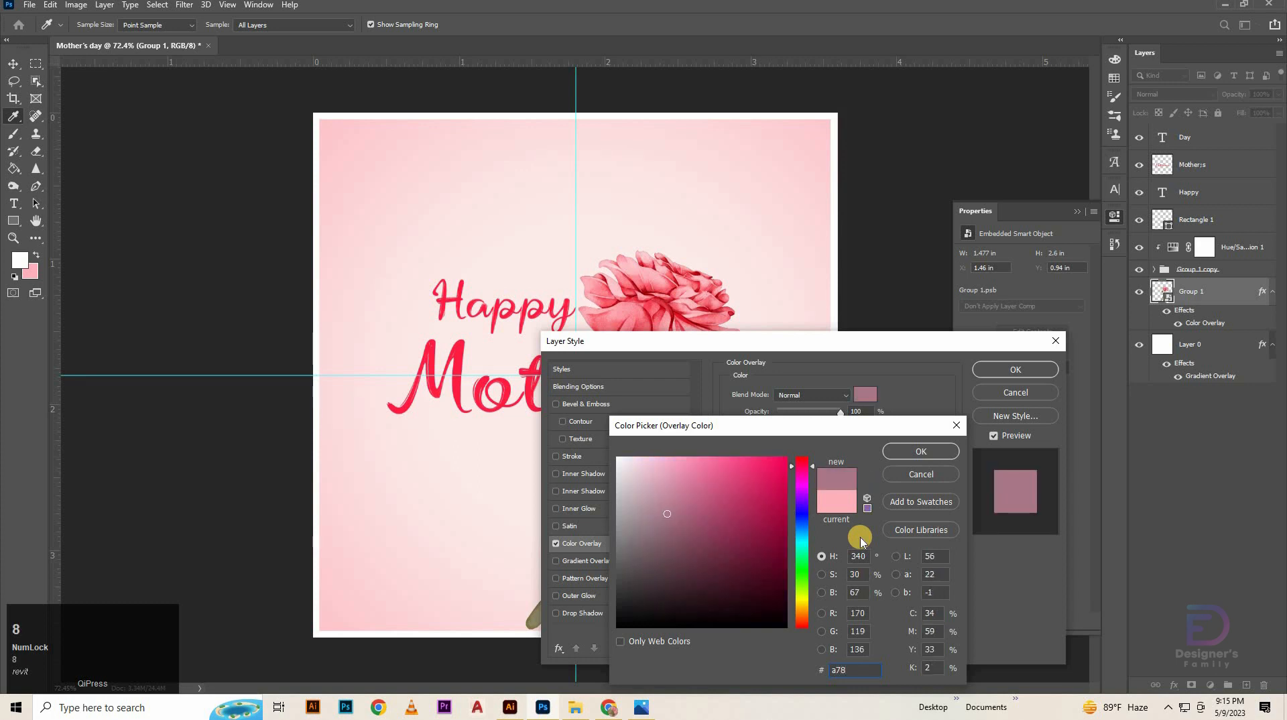
text(d91)
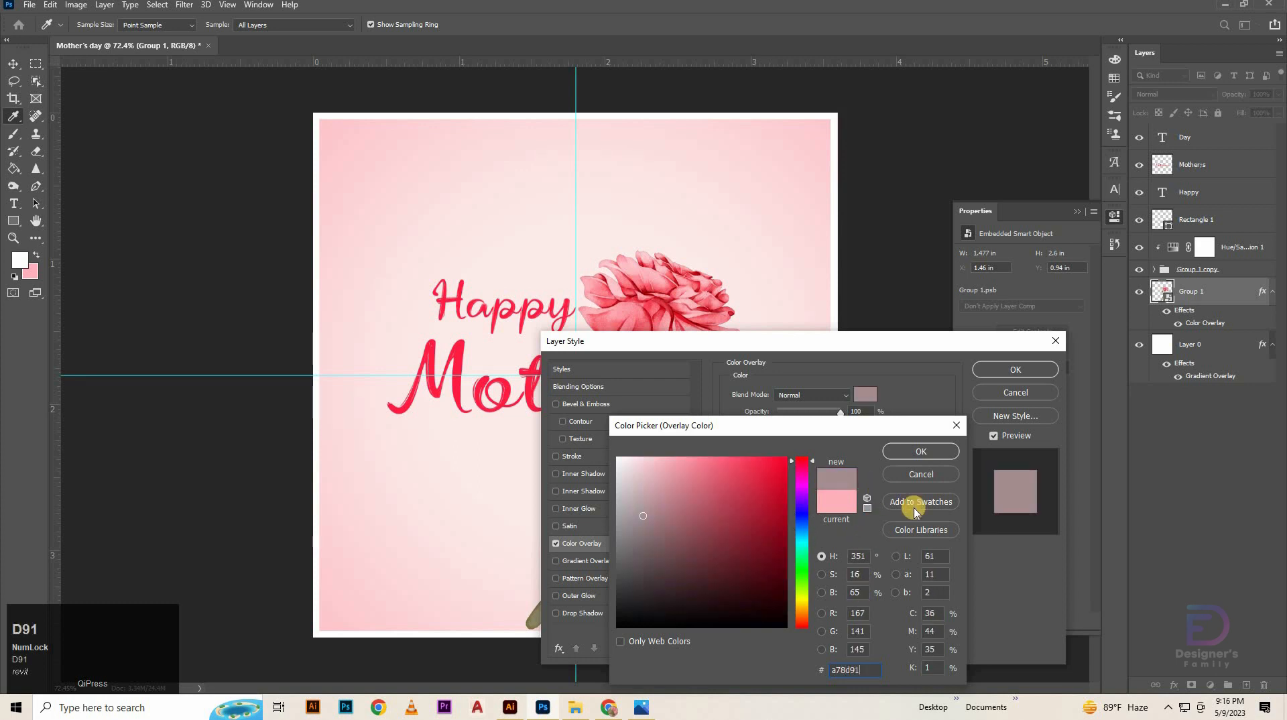
click(921, 453)
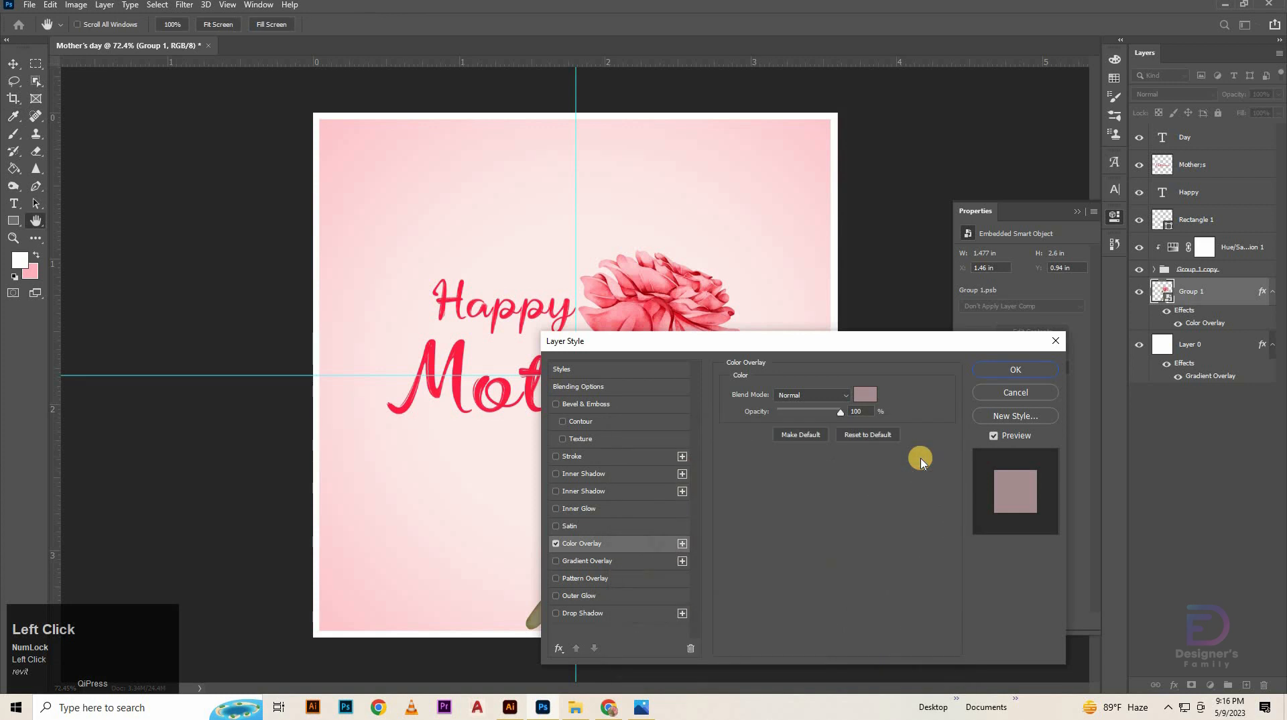
click(1039, 373)
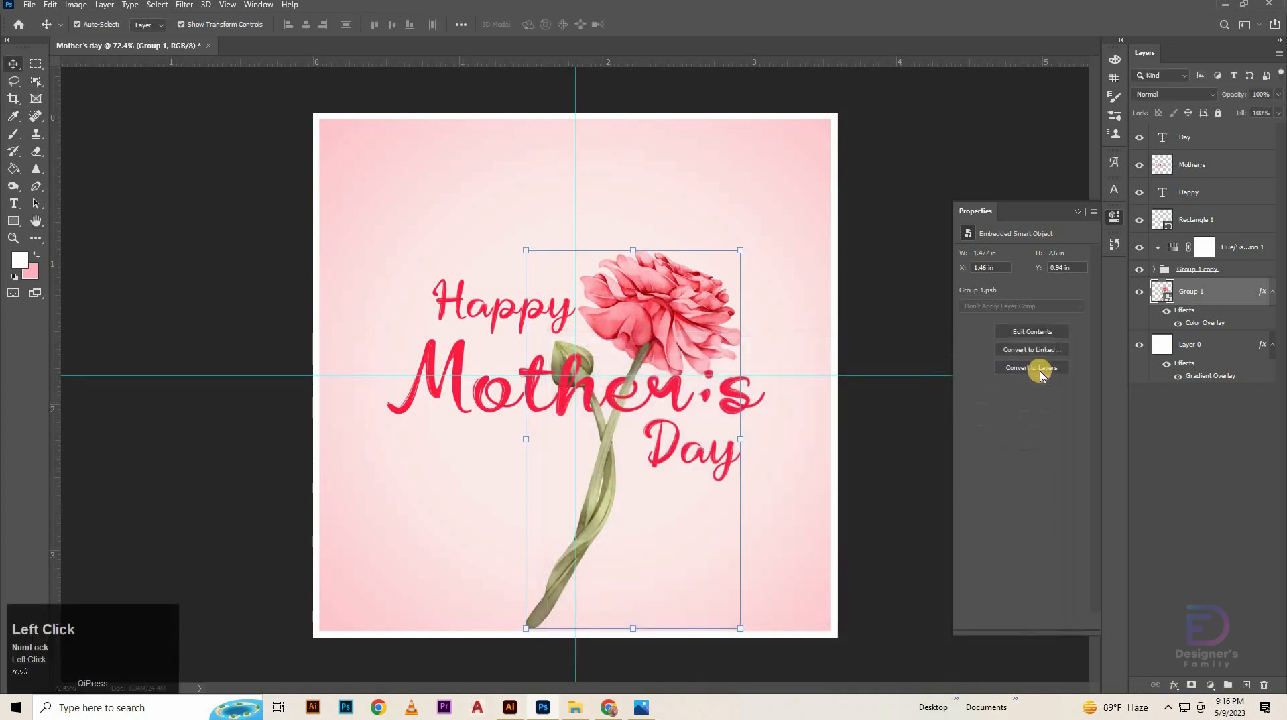
Set the blend mode of the Group 1 smart object's Color Overlay to Overlay.
double_click(1240, 298)
click(581, 543)
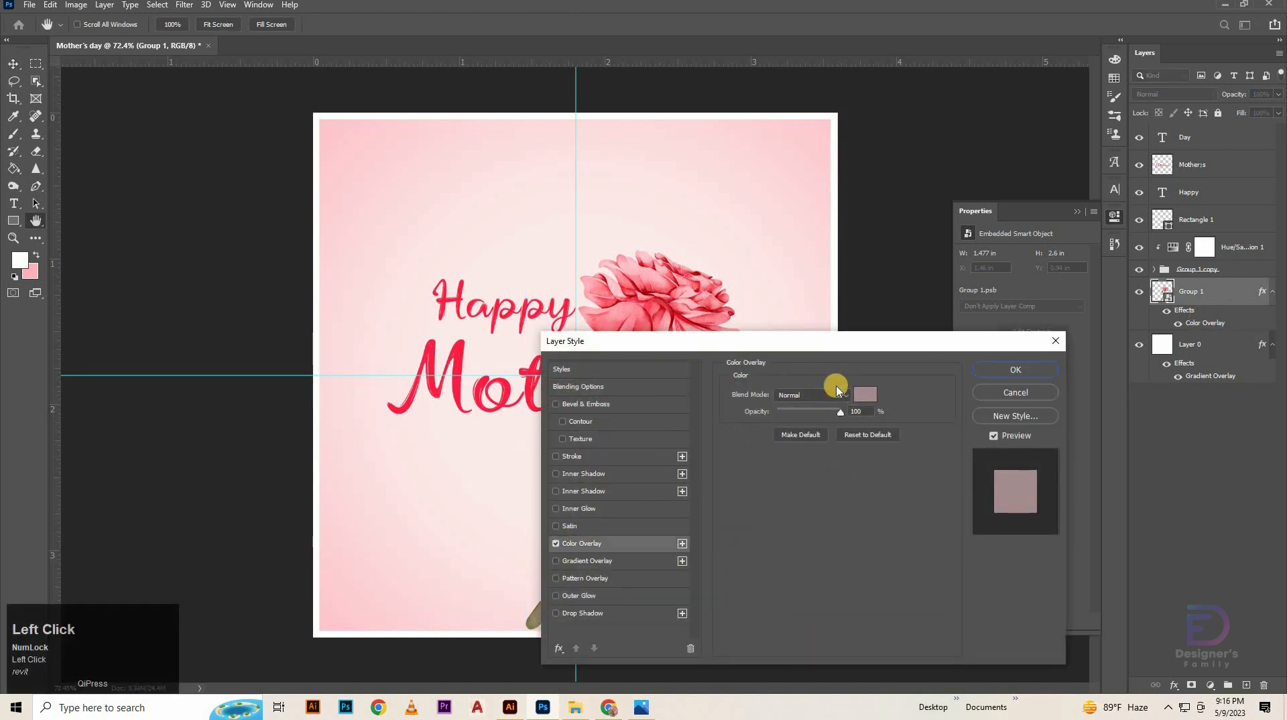
click(833, 393)
click(821, 525)
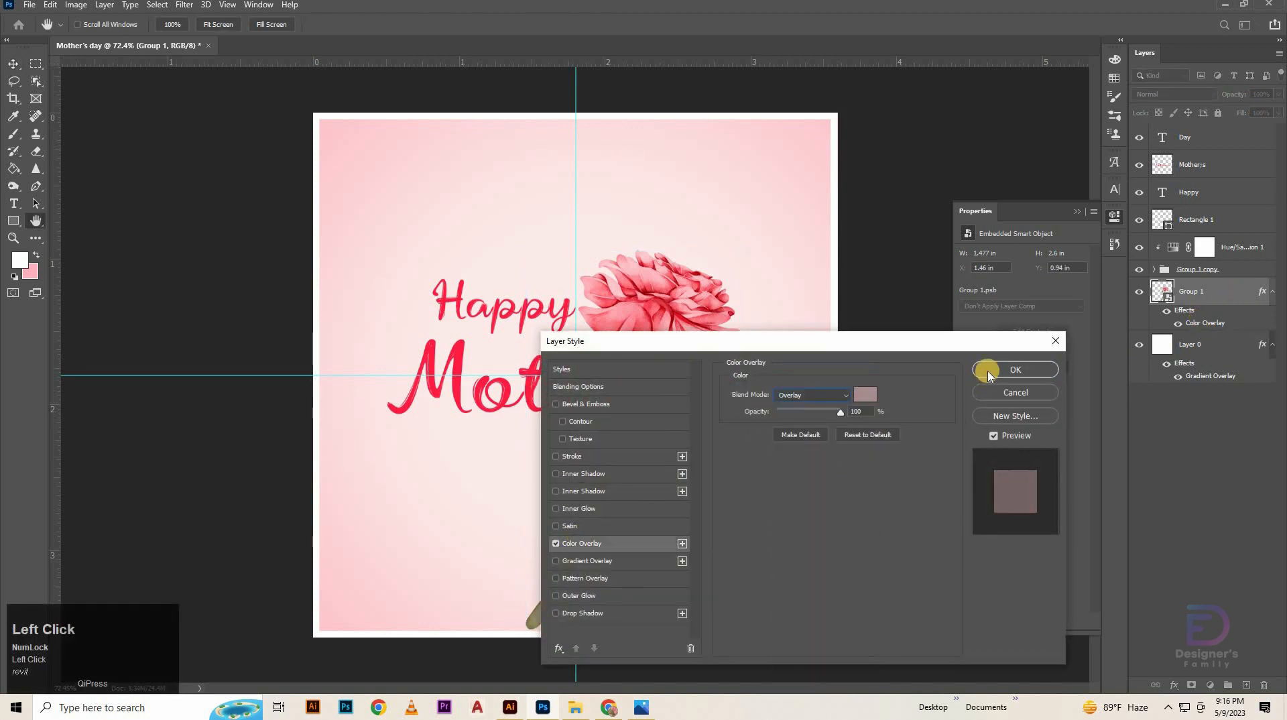
click(996, 370)
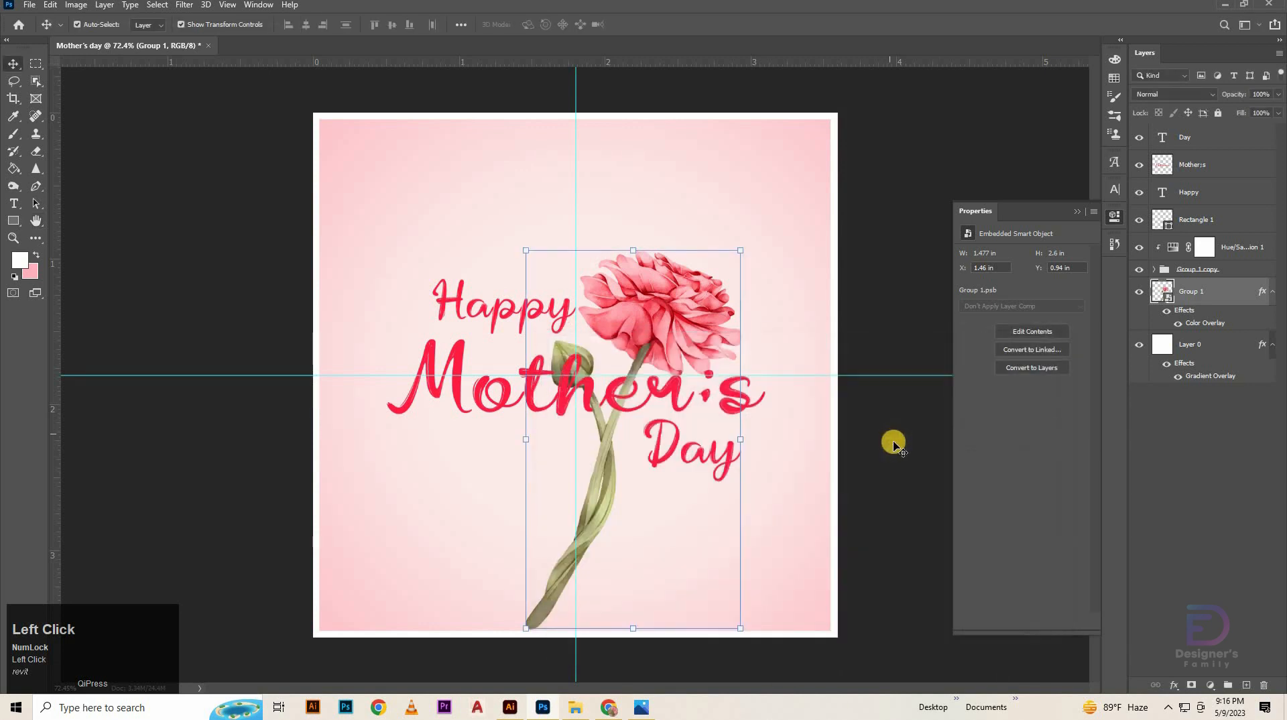
Nudge the Group 1 smart object slightly to the right and hide the Group 1 copy and its Hue/Saturation adjustment.
key(Right)
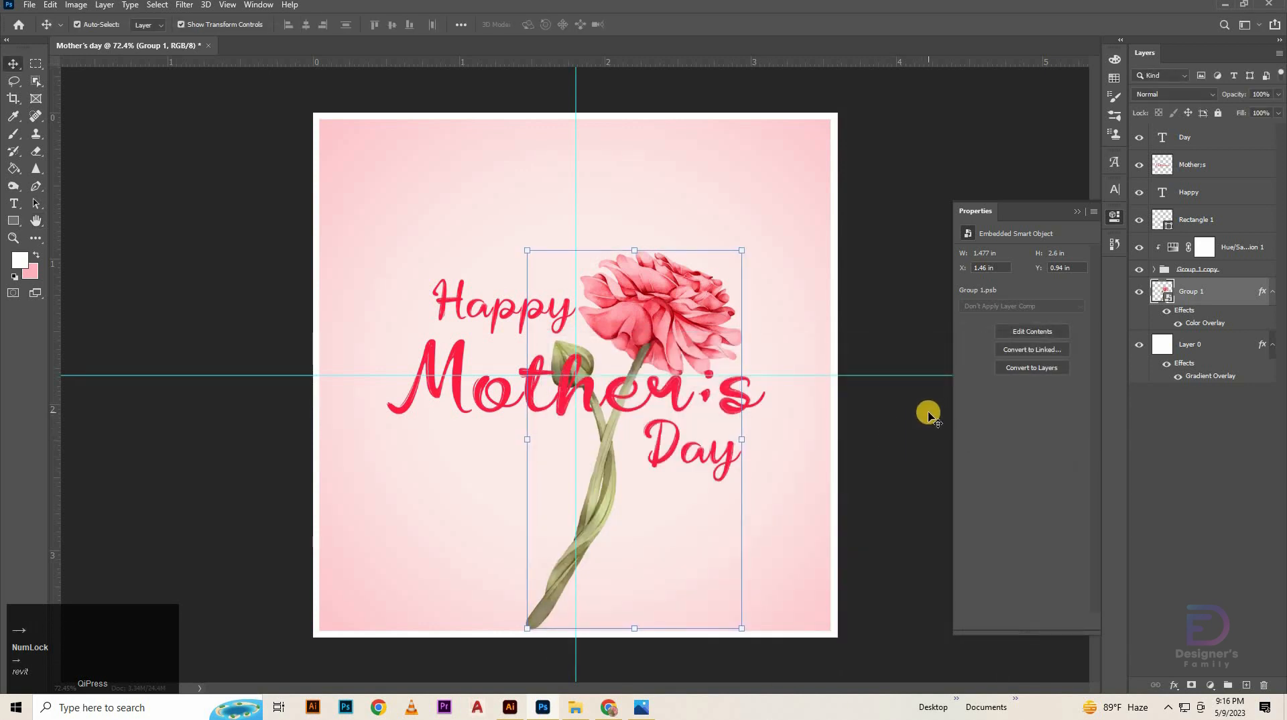
click(1140, 271)
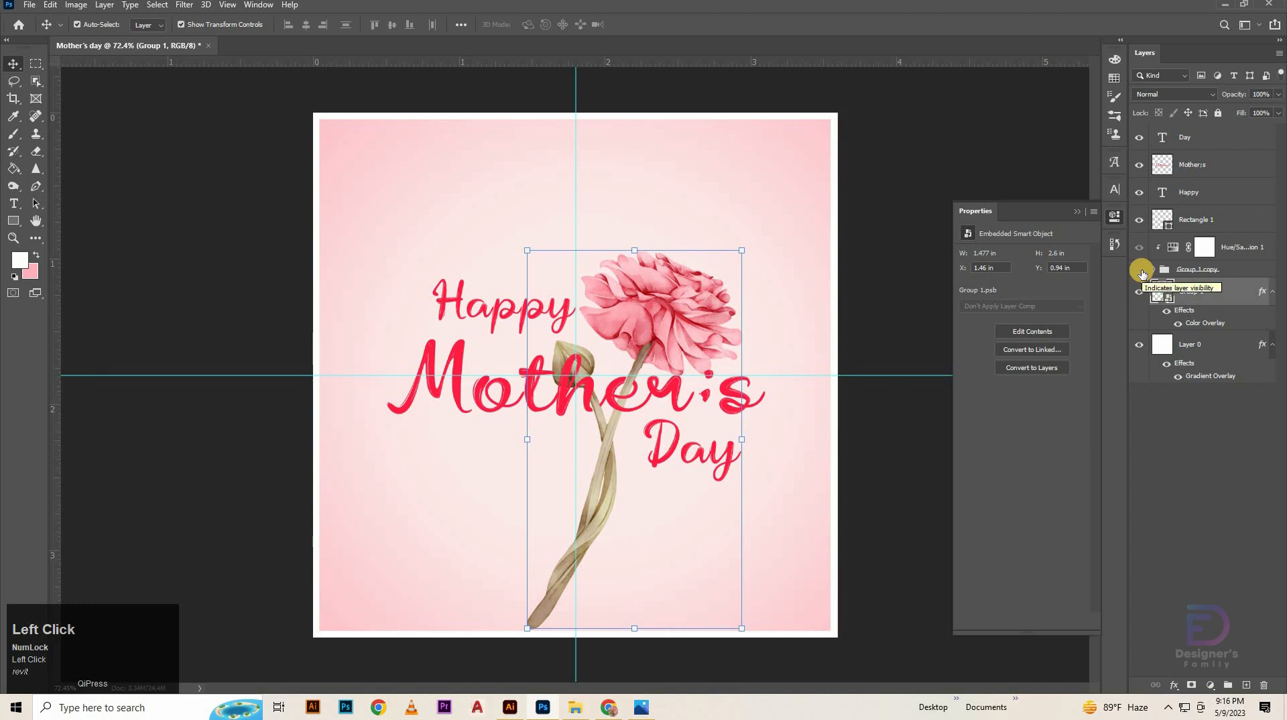
click(1142, 248)
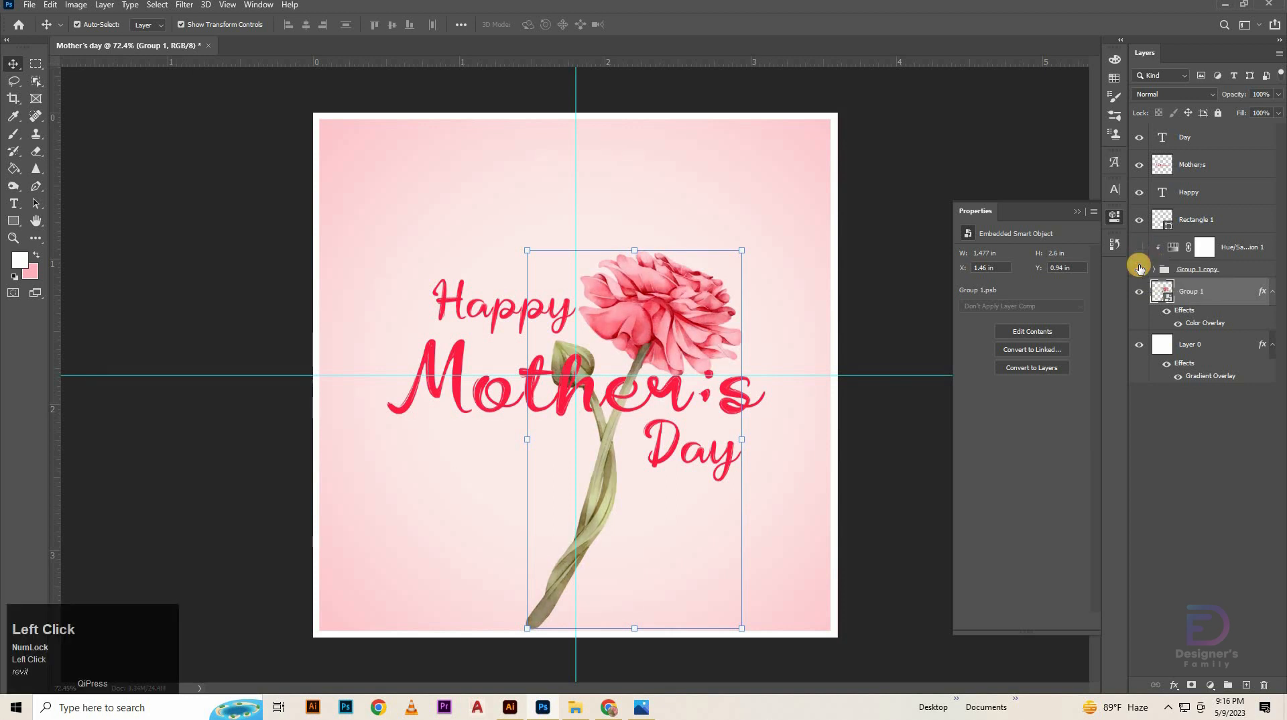
click(1140, 269)
Set the Color Overlay blend mode of the Group 1 smart object to Normal and show the Group 1 copy again.
click(1221, 295)
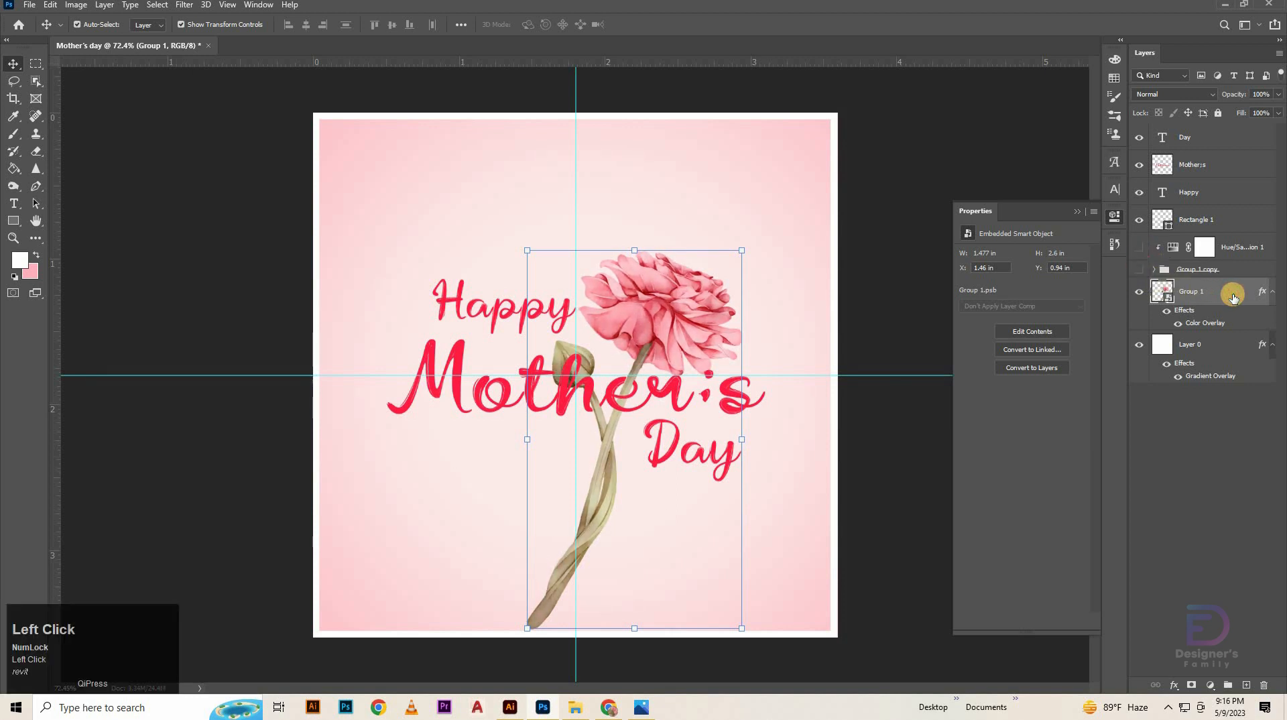
double_click(1233, 298)
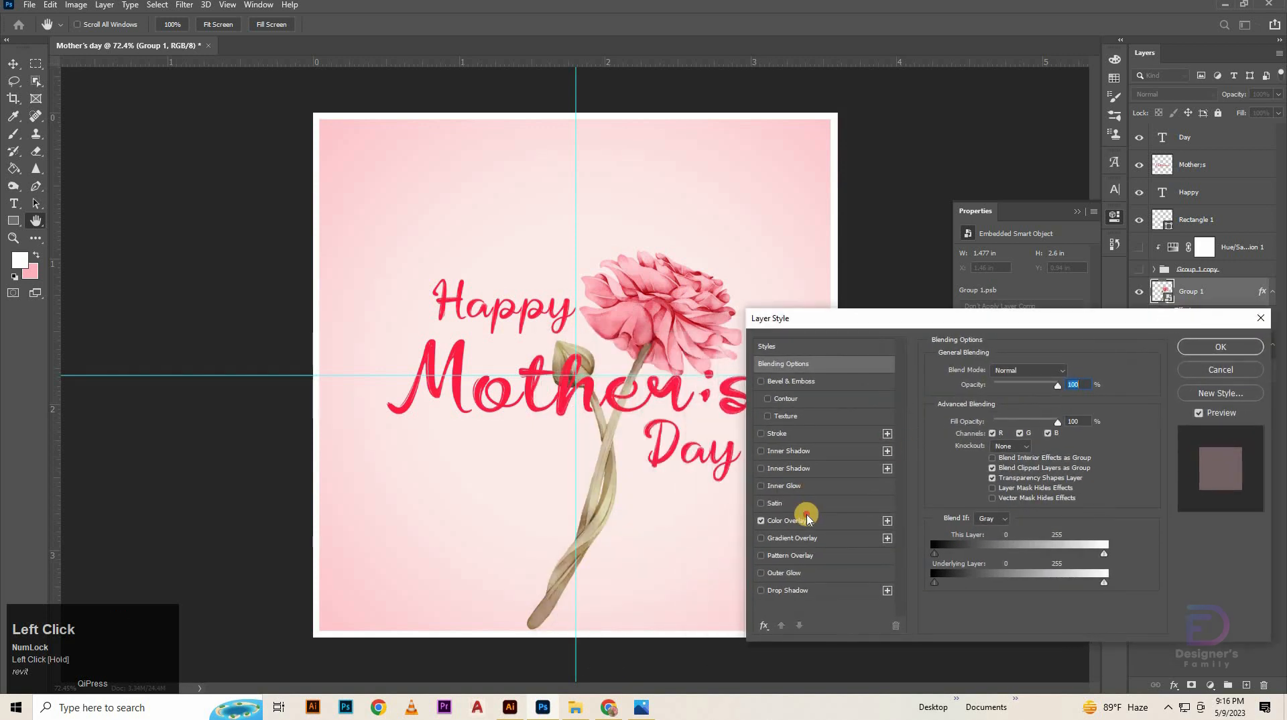
click(805, 517)
click(1070, 372)
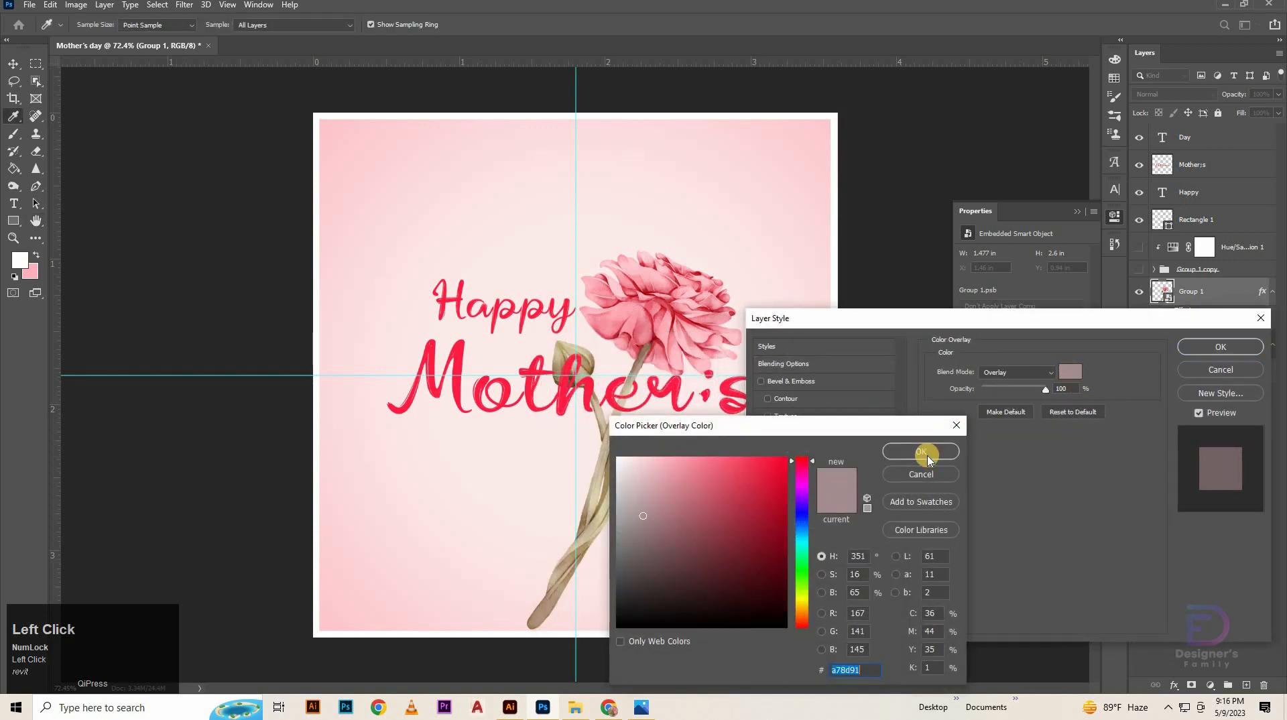
key(Return)
click(1015, 372)
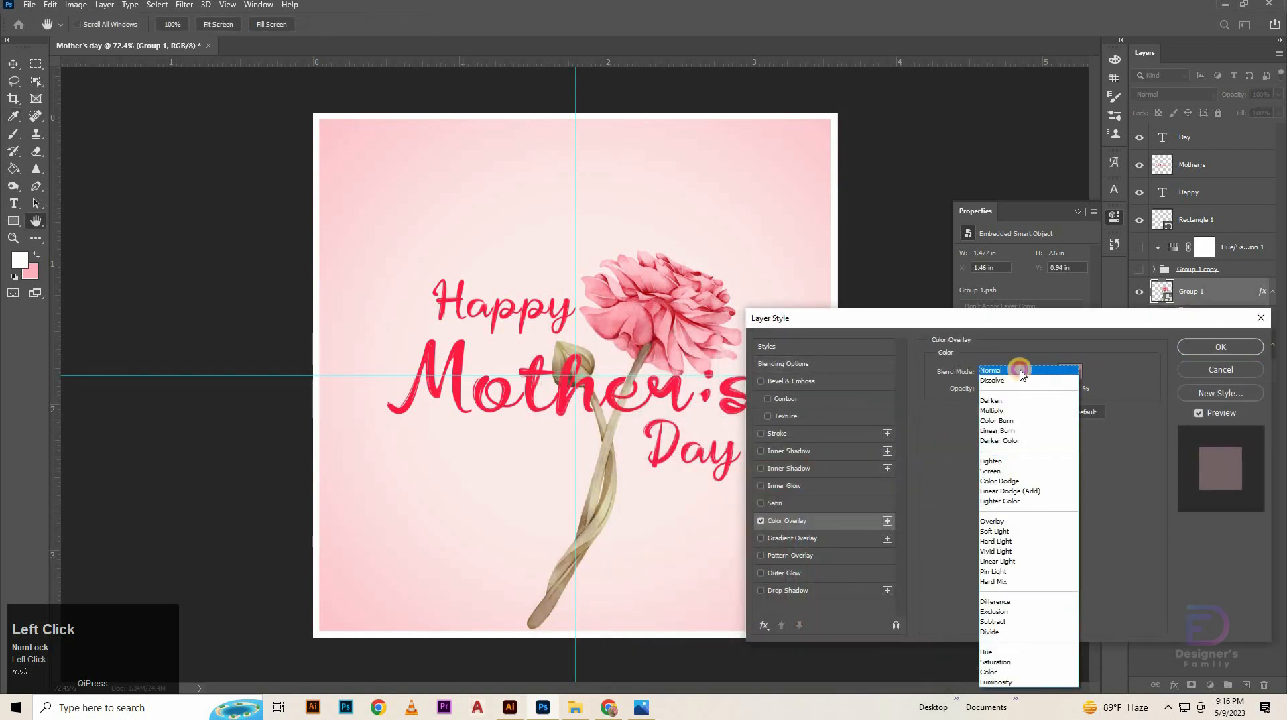
click(1012, 366)
click(1196, 347)
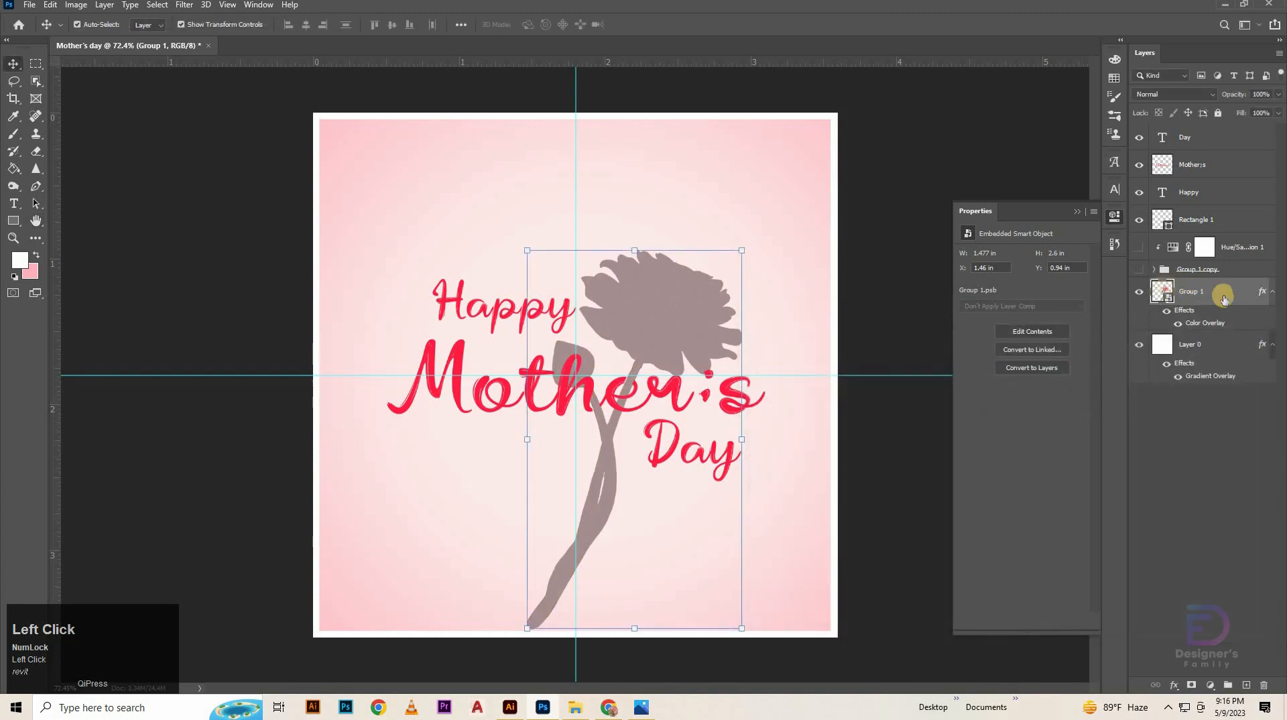
click(1139, 269)
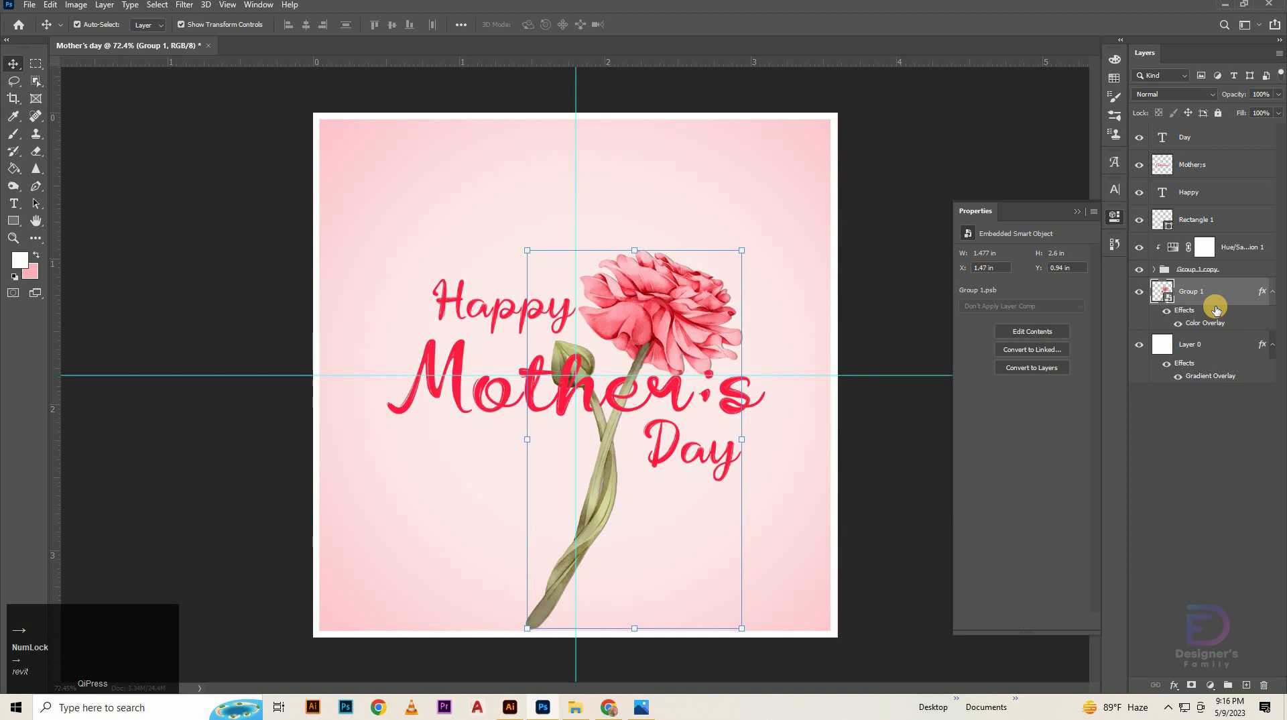
Nudge the Group 1 smart object slightly left and apply a Gaussian Blur with a 5.0-pixel radius to it.
key(Left)
click(184, 4)
mouse_move(322, 155)
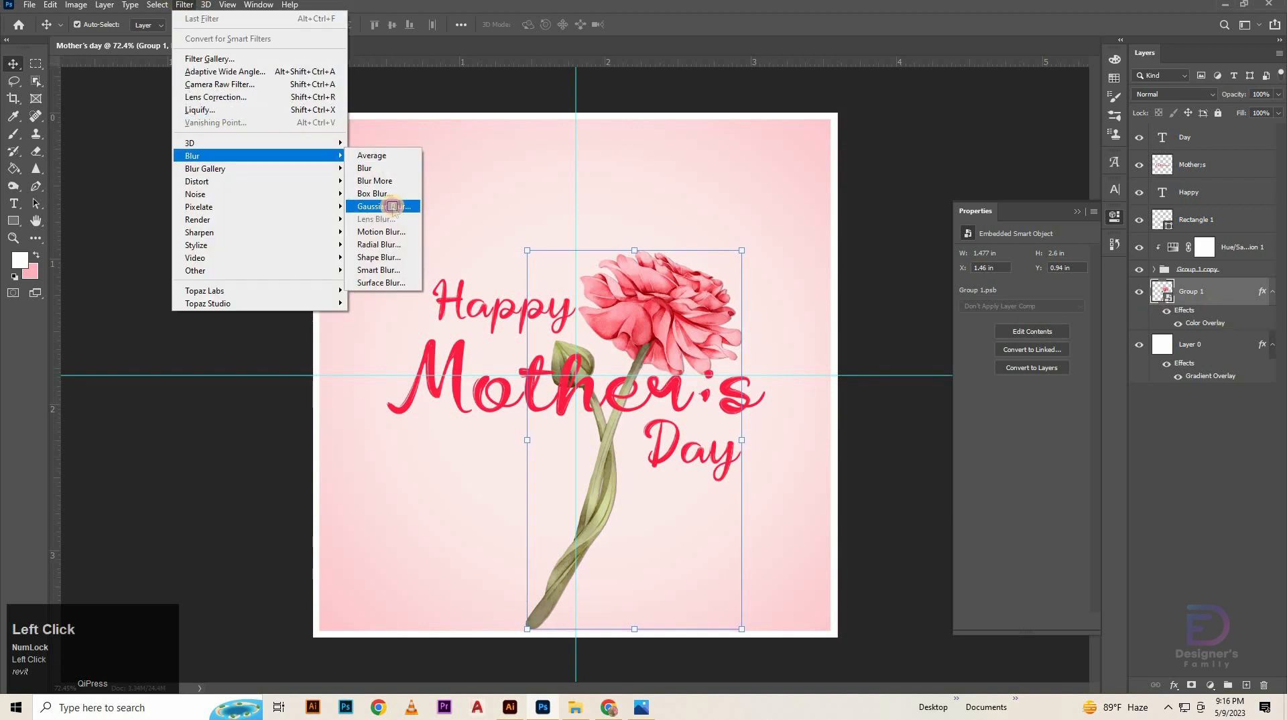
click(382, 206)
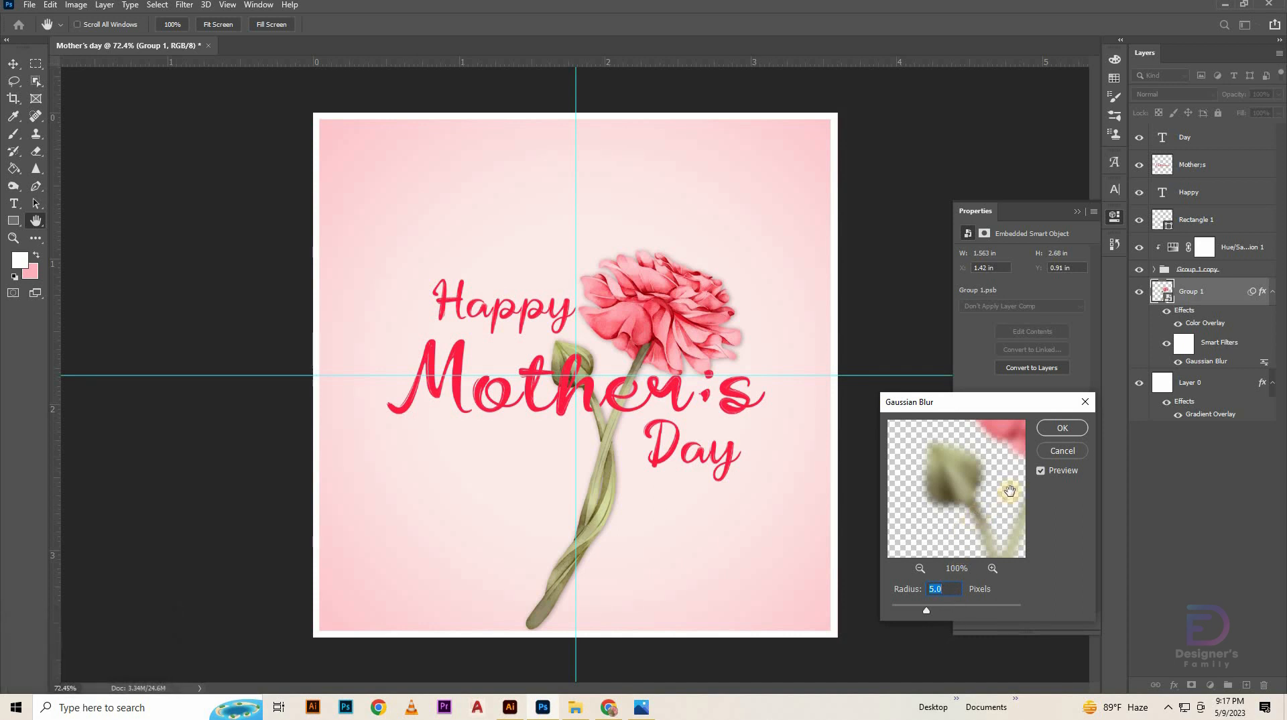
click(1049, 430)
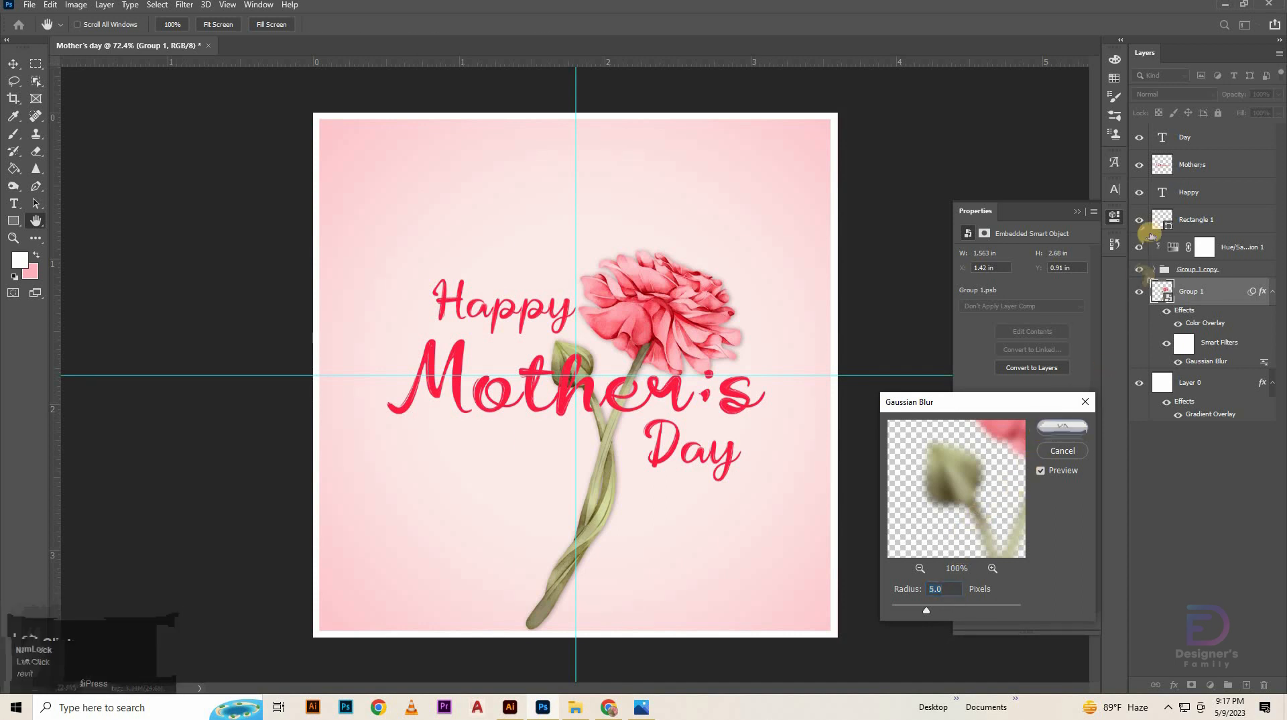
Try the Overlay layer blend mode on the Group 1 smart object and restore Normal.
click(1174, 94)
click(1160, 258)
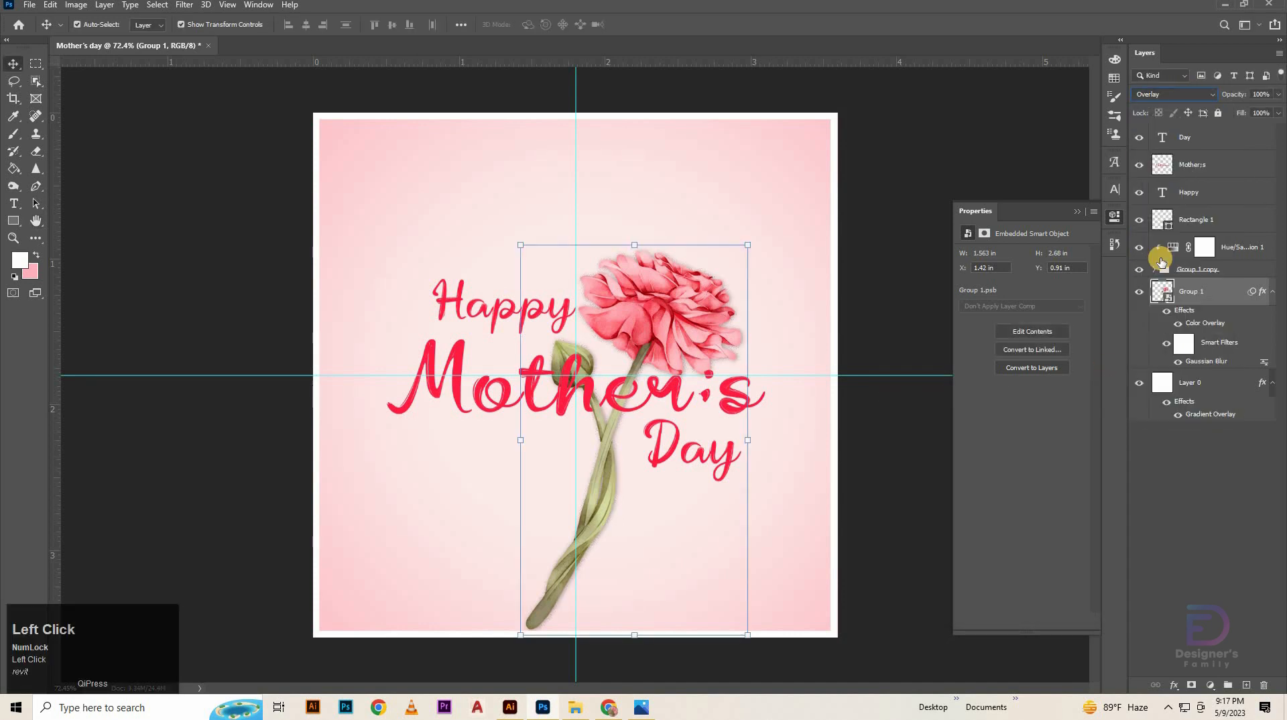
click(1209, 95)
click(1180, 102)
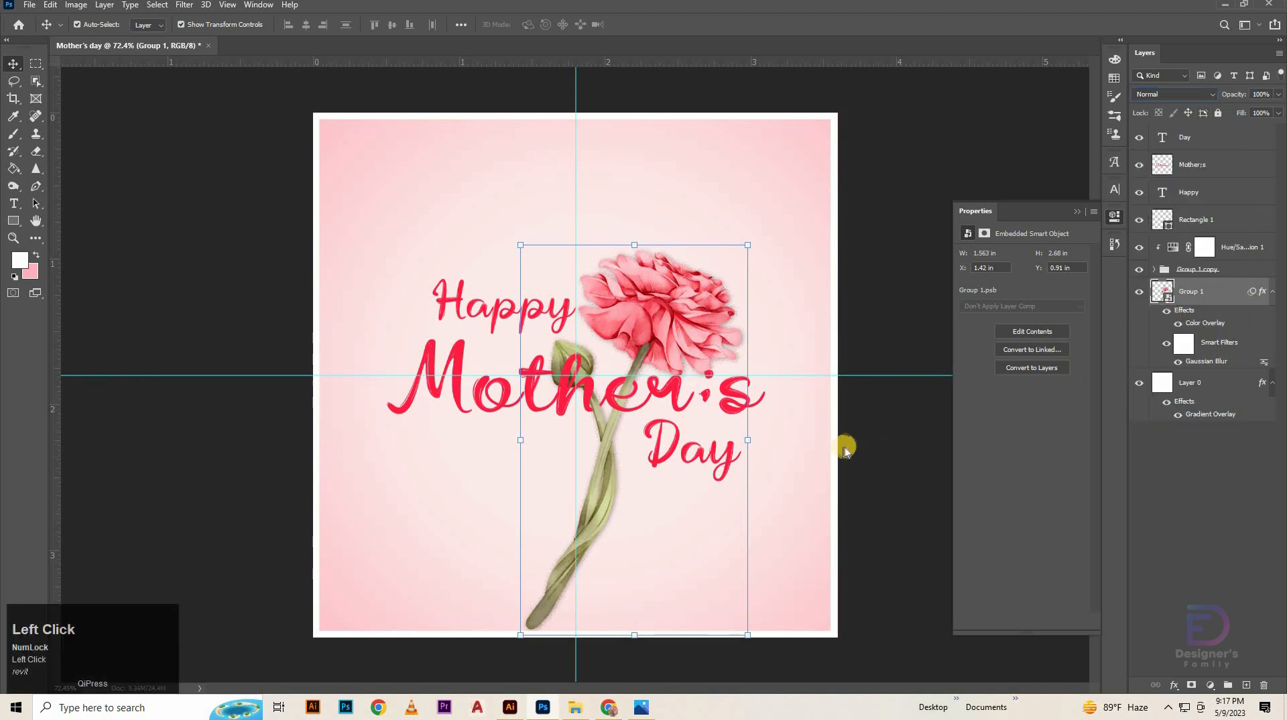
Change the blend mode of the Color Overlay effect on the blurred Group 1 smart object to Overlay.
click(777, 521)
click(1020, 371)
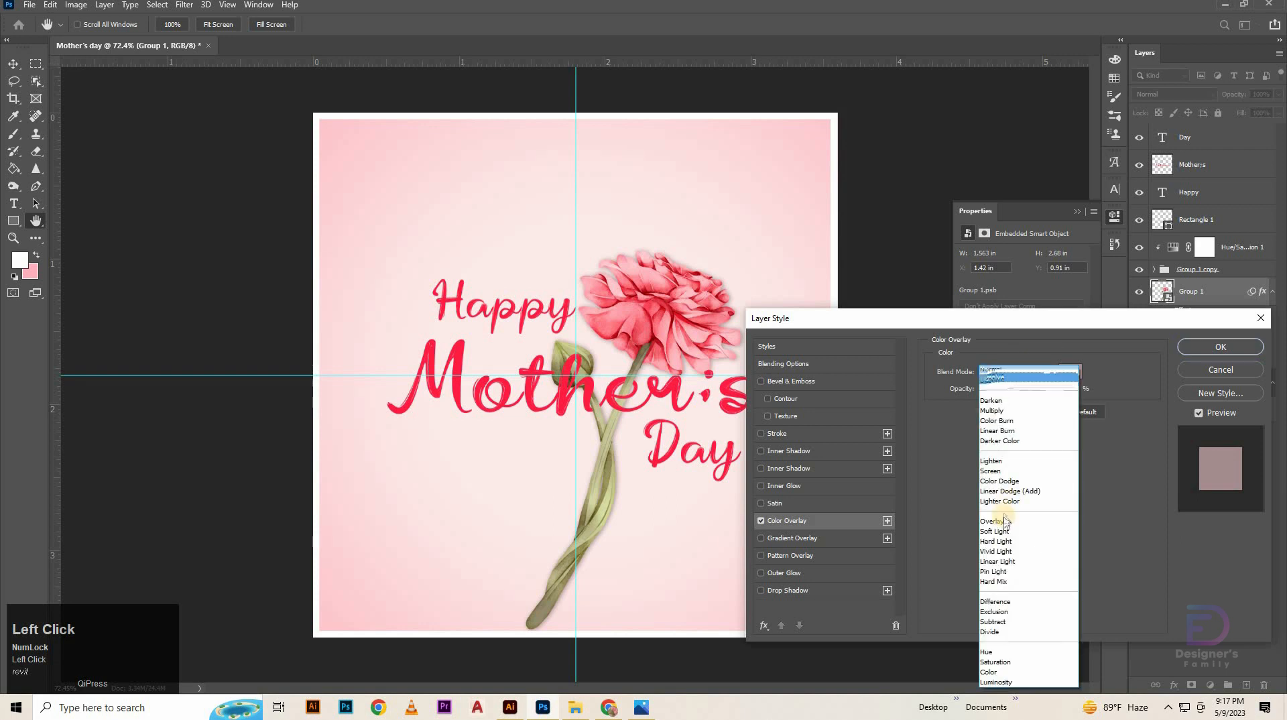
click(1003, 521)
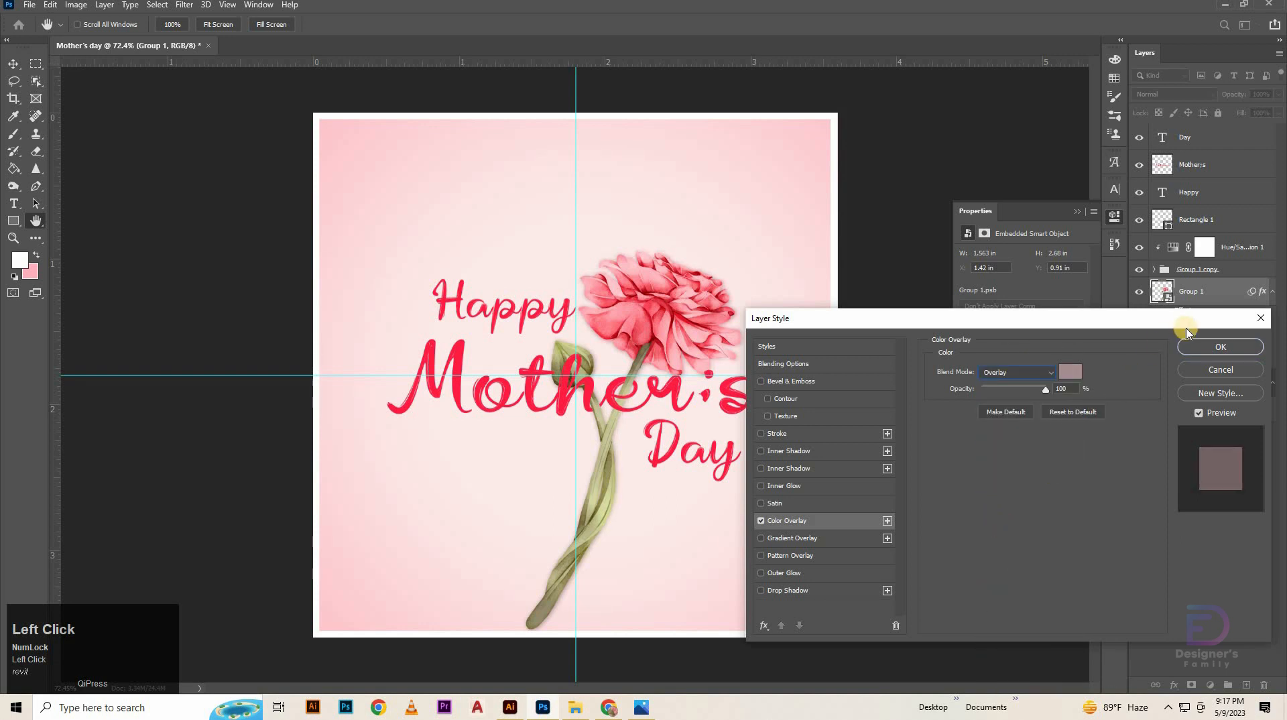
click(1219, 346)
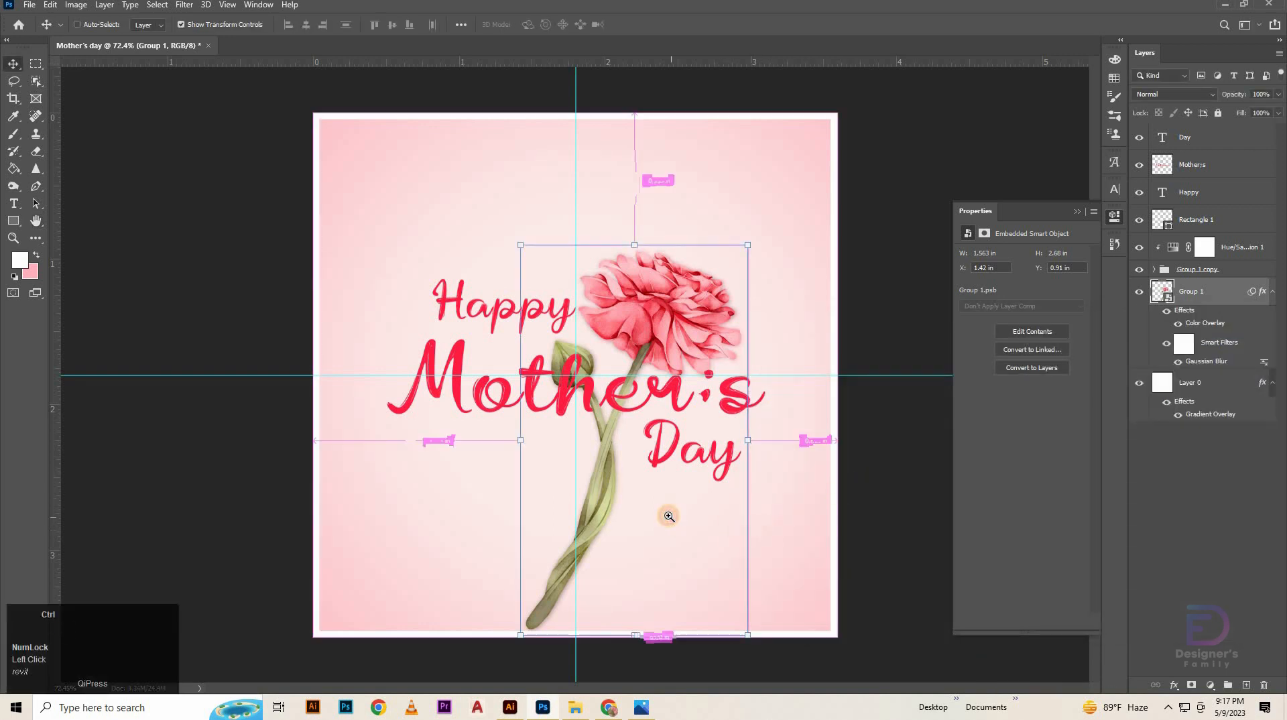
Nudge the blurred Group 1 shadow slightly to the right behind the flower and deselect it.
drag(668, 516, 718, 514)
click(1210, 296)
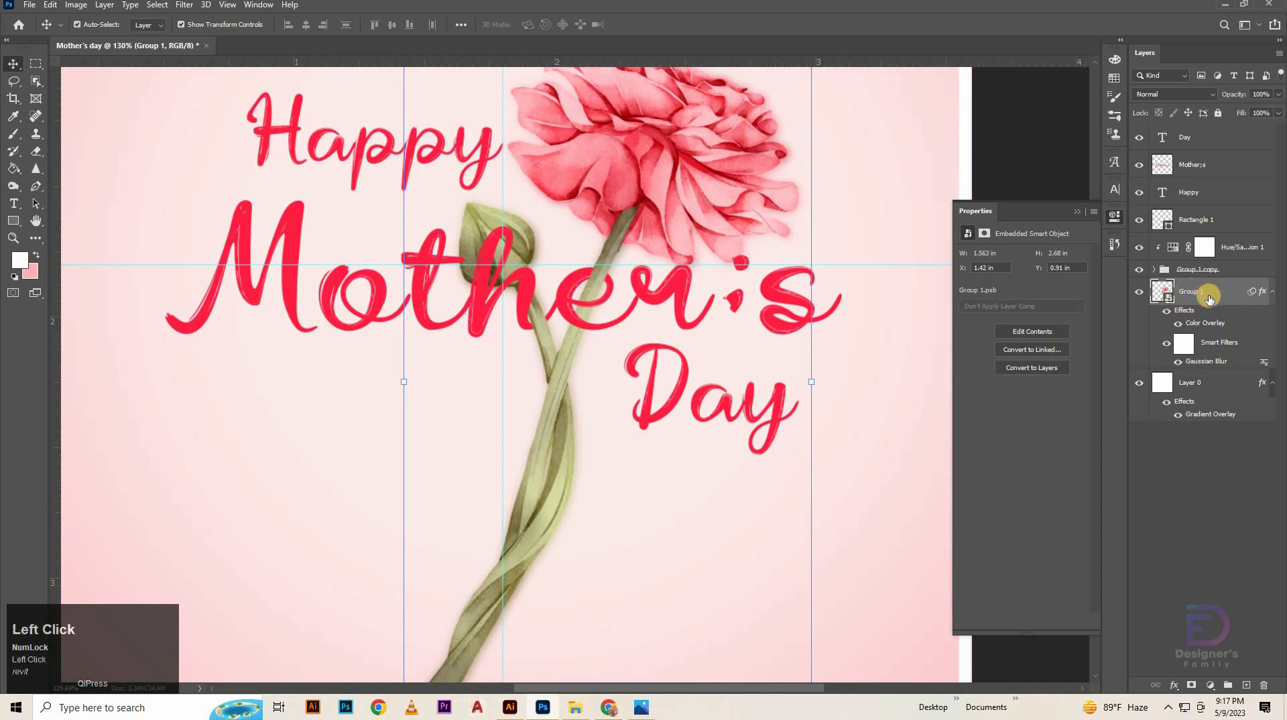
key(Right)
key(Right)
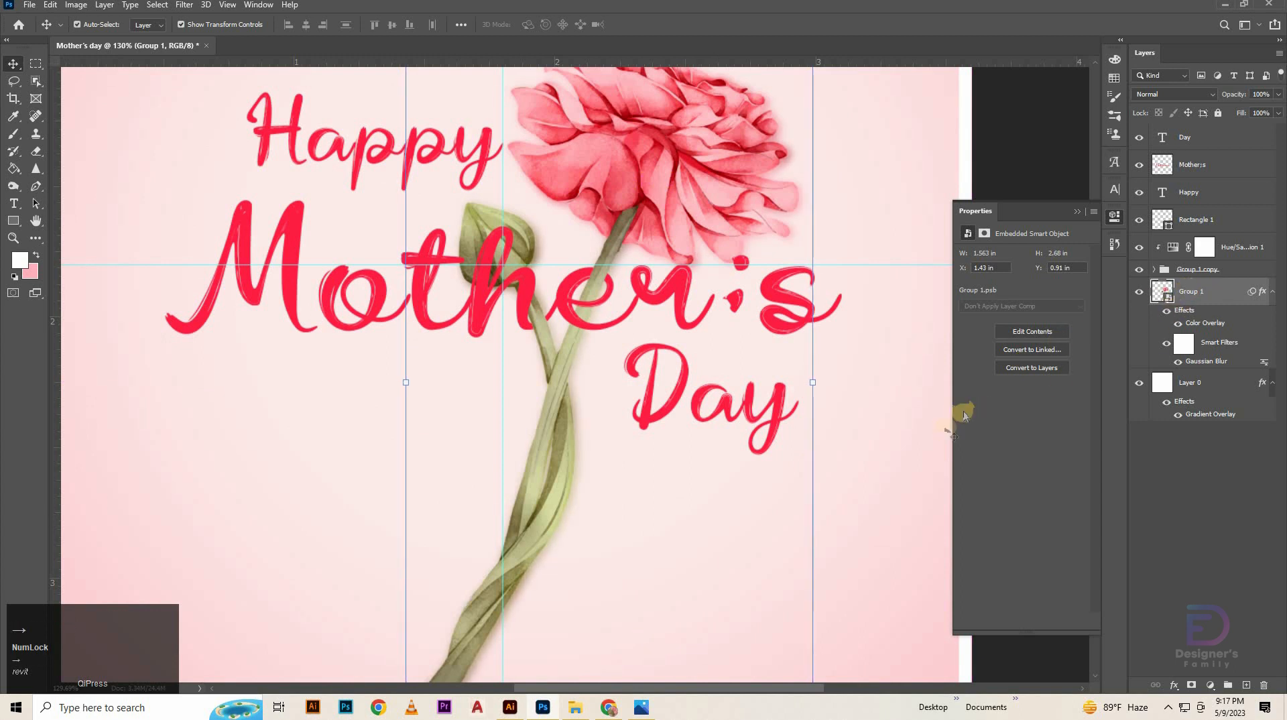
click(1074, 213)
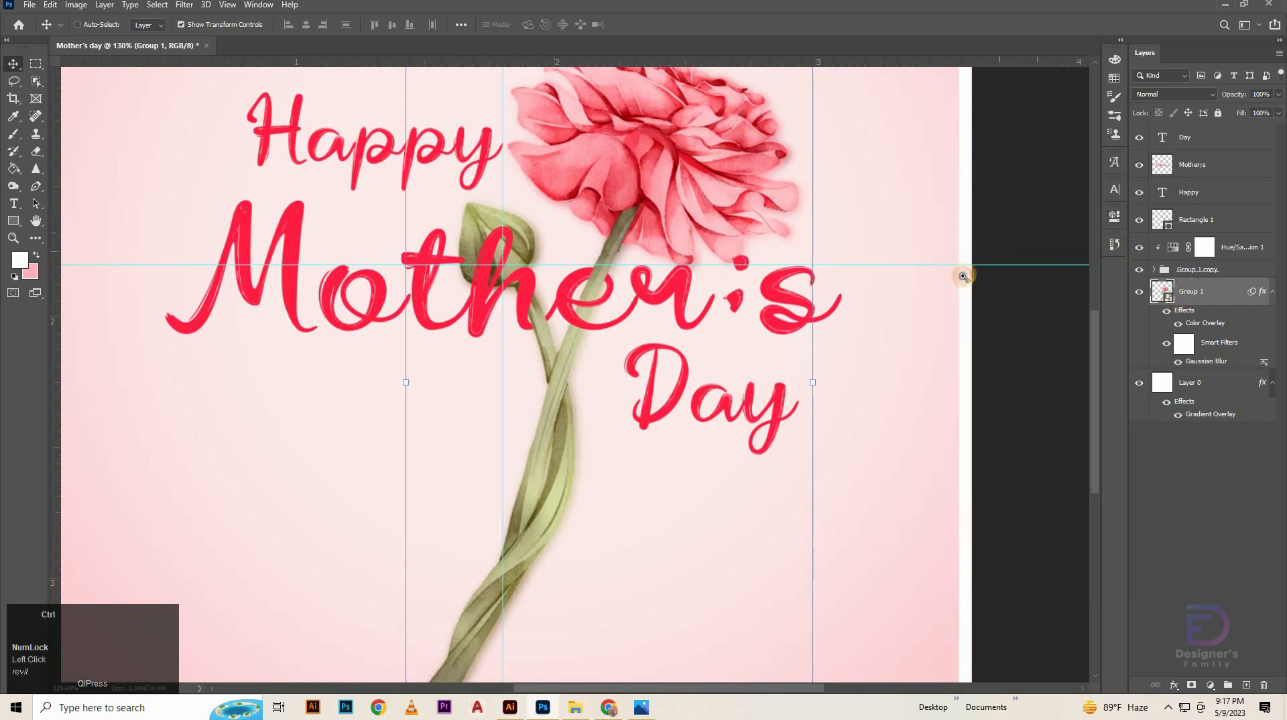
drag(962, 278, 939, 286)
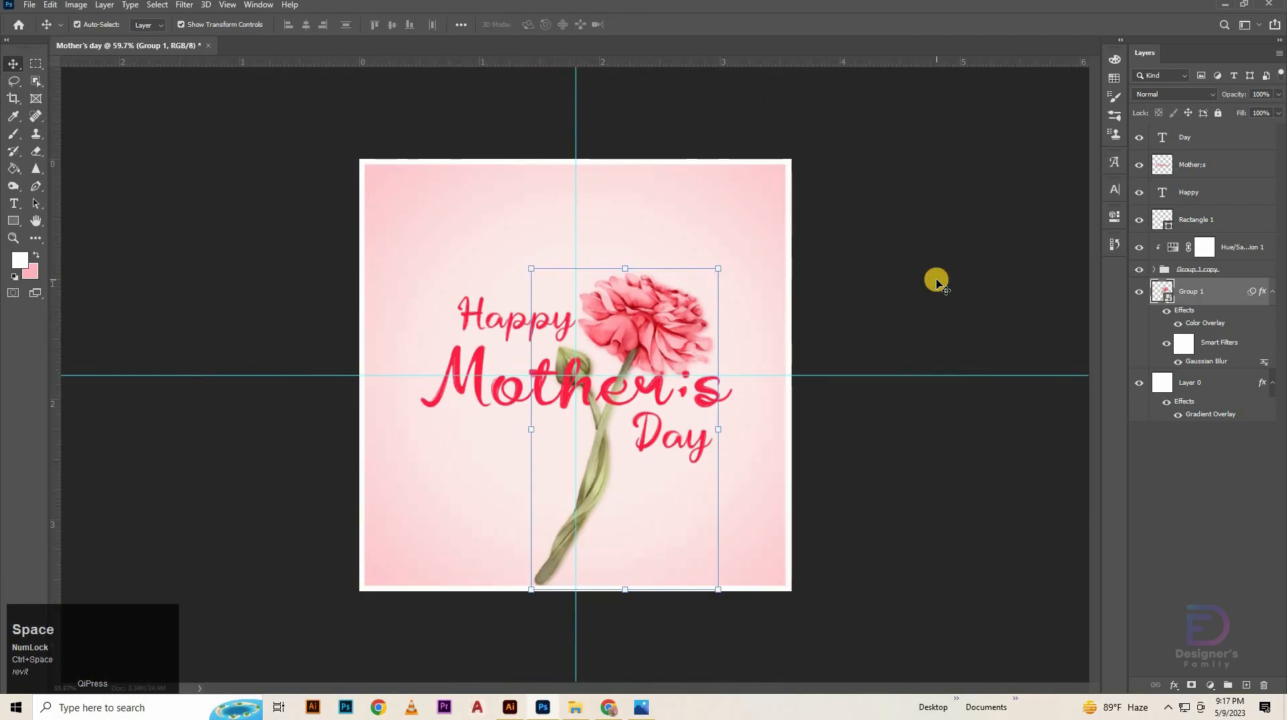
click(937, 307)
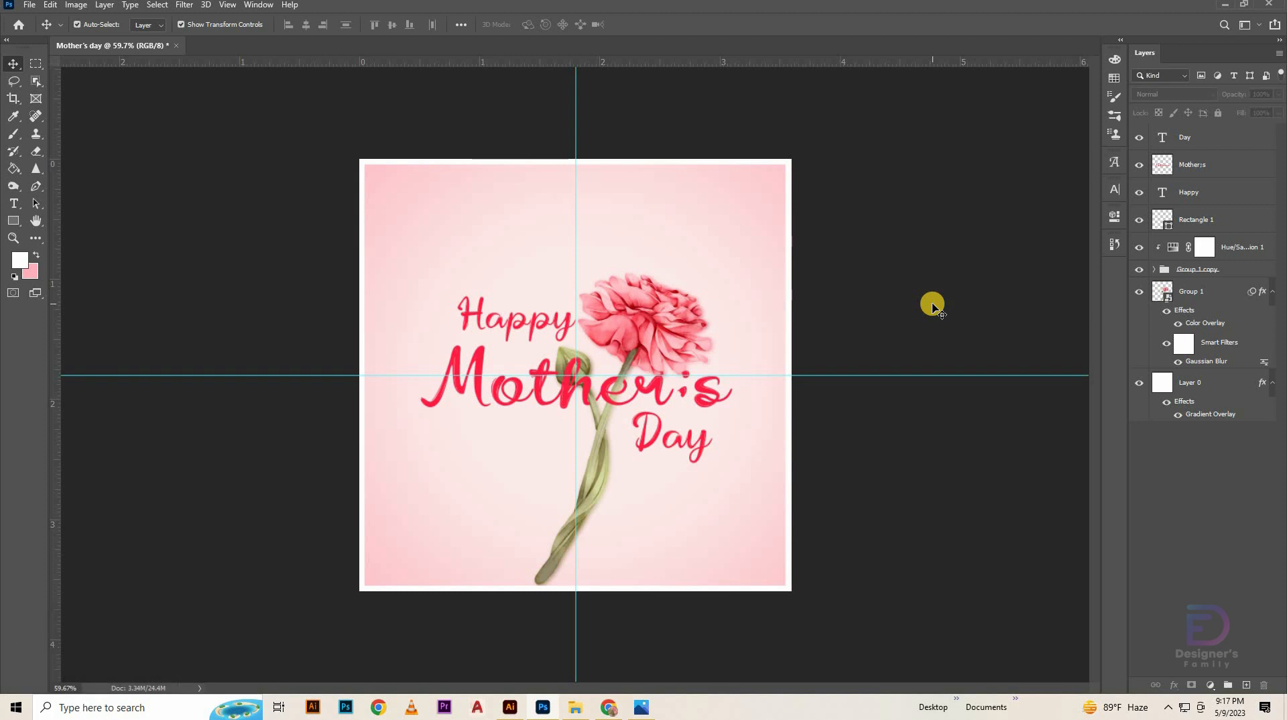
drag(902, 324, 847, 375)
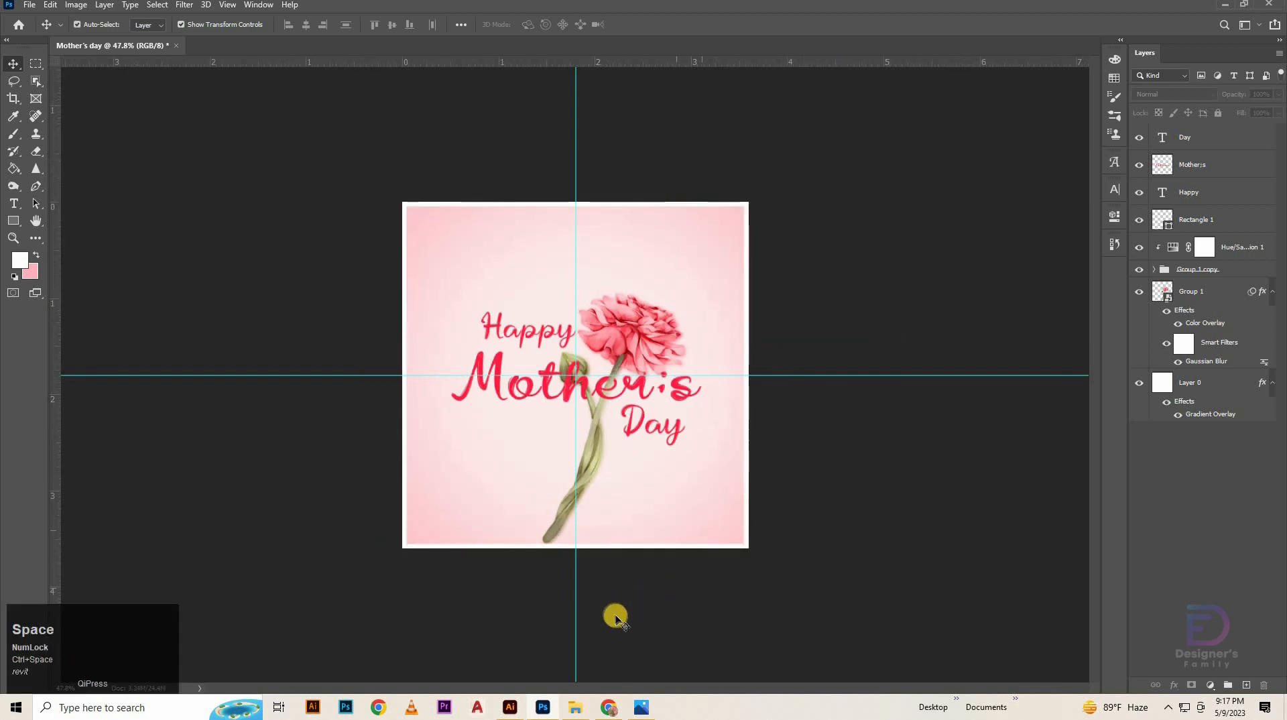
Switch to File Explorer and copy 1pngegg (4).png from the May folder into the happy mother's day folder.
click(575, 706)
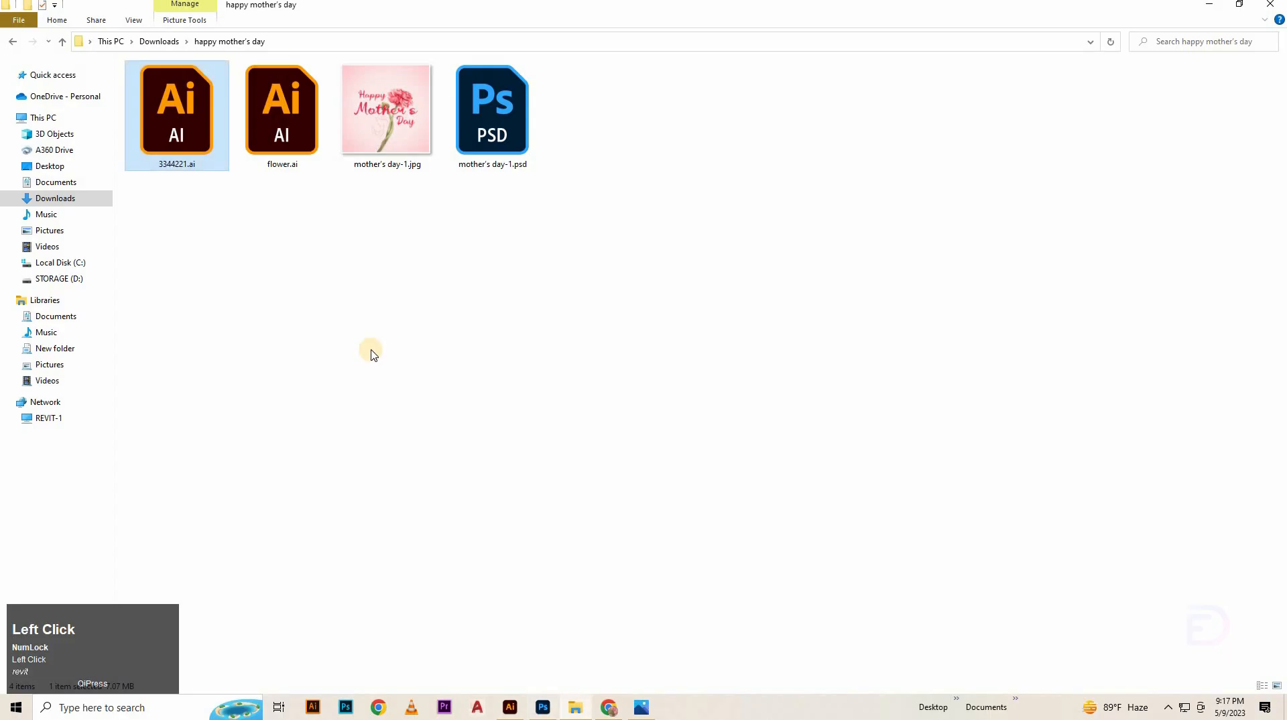
double_click(210, 209)
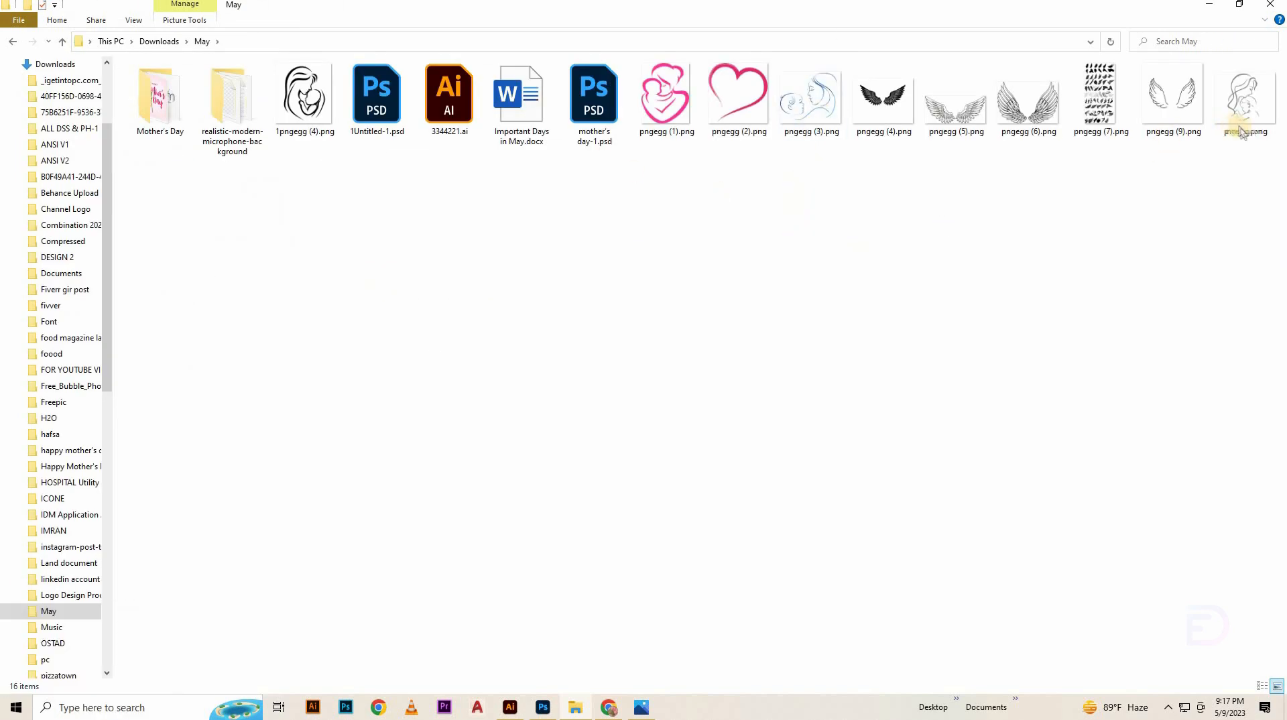
click(295, 86)
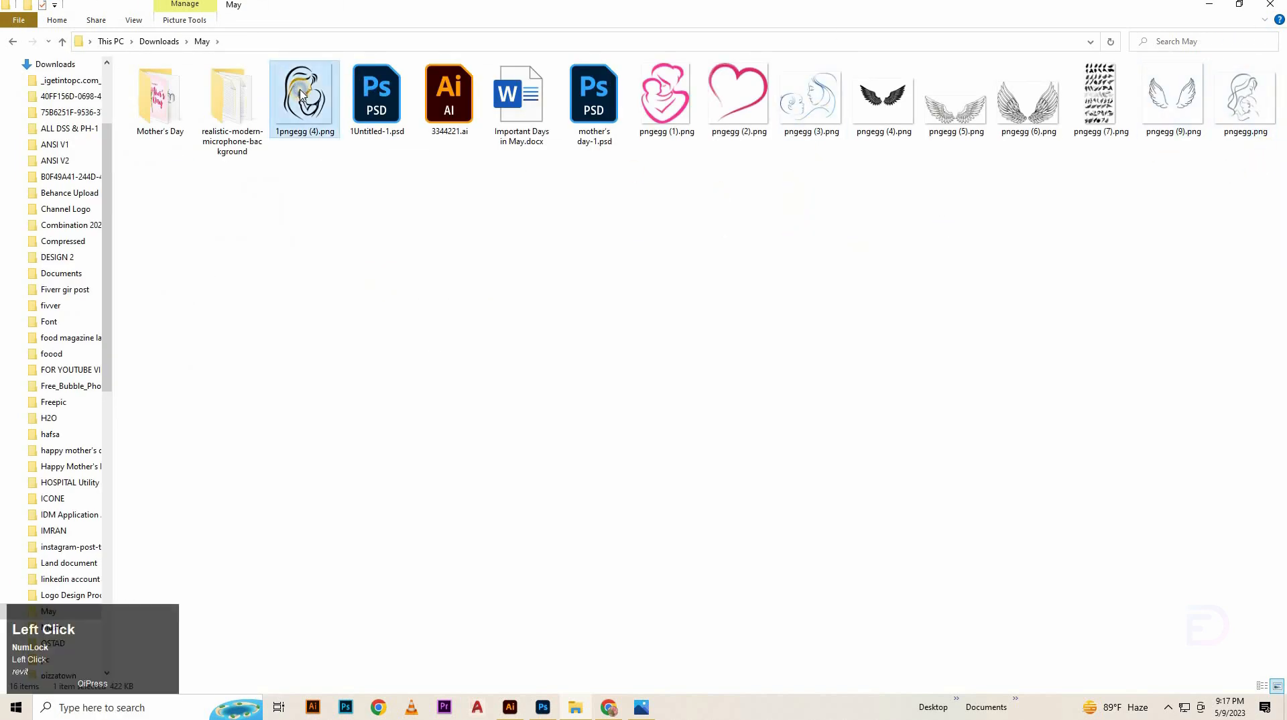
right_click(301, 90)
click(349, 449)
key(alt+Left)
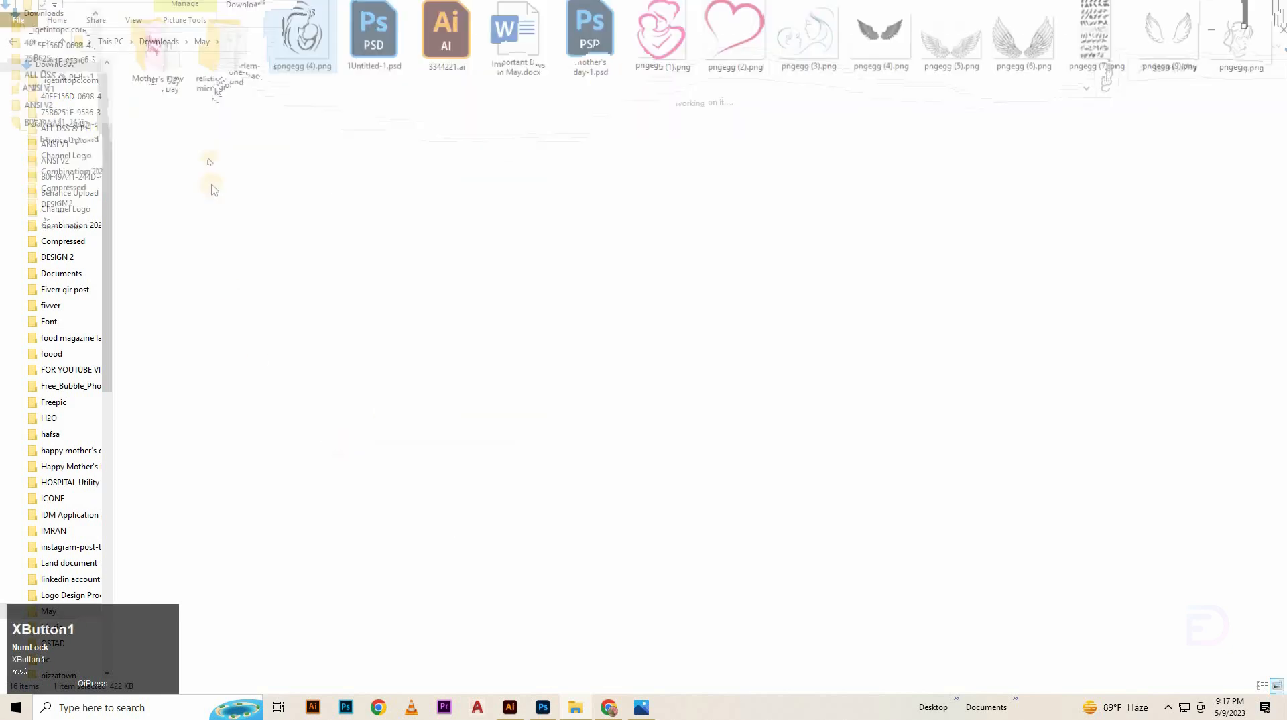
double_click(154, 114)
key(ctrl+v)
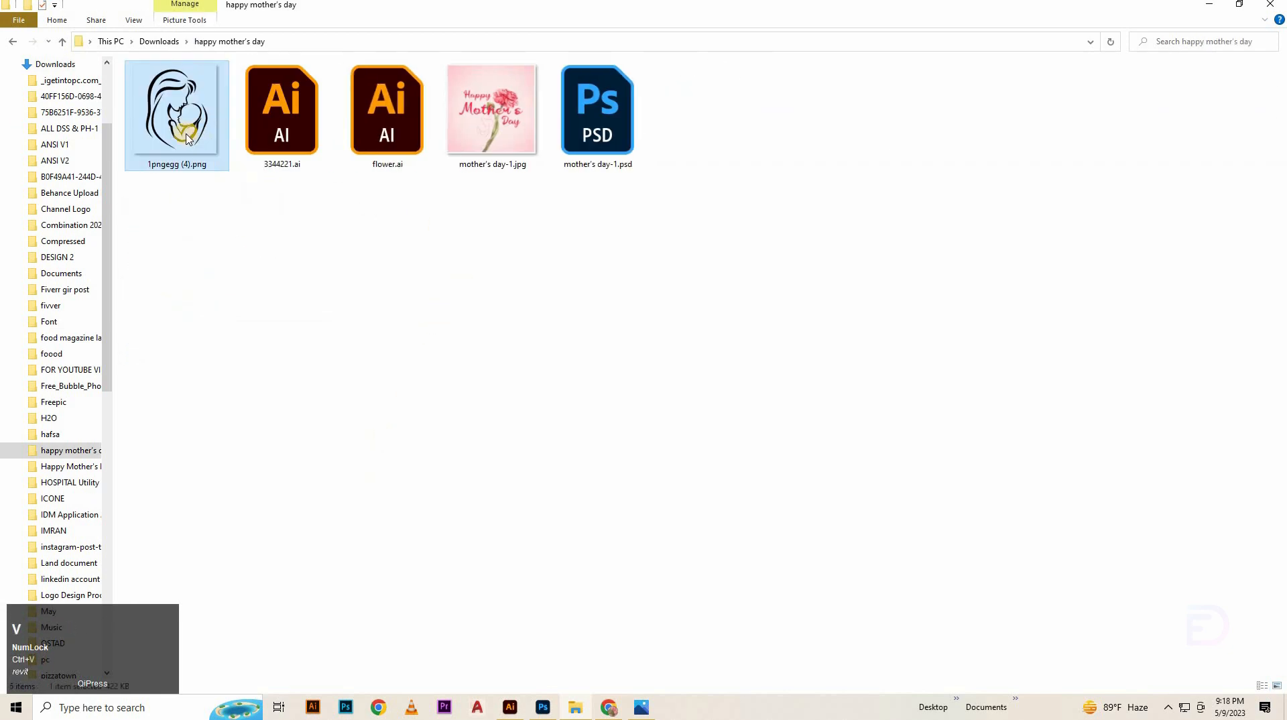
Open 1pngegg (4).png as a separate document in Photoshop and flip its mother-and-baby line art horizontally.
drag(181, 114, 534, 47)
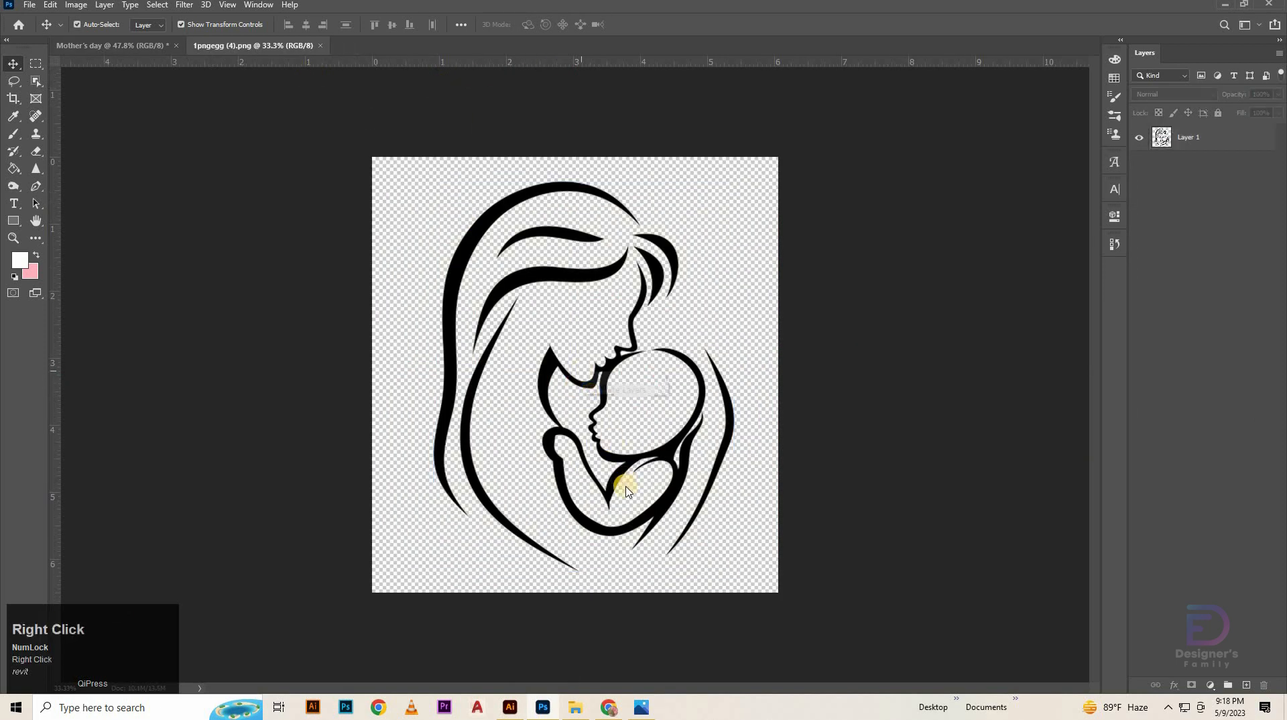
click(1199, 141)
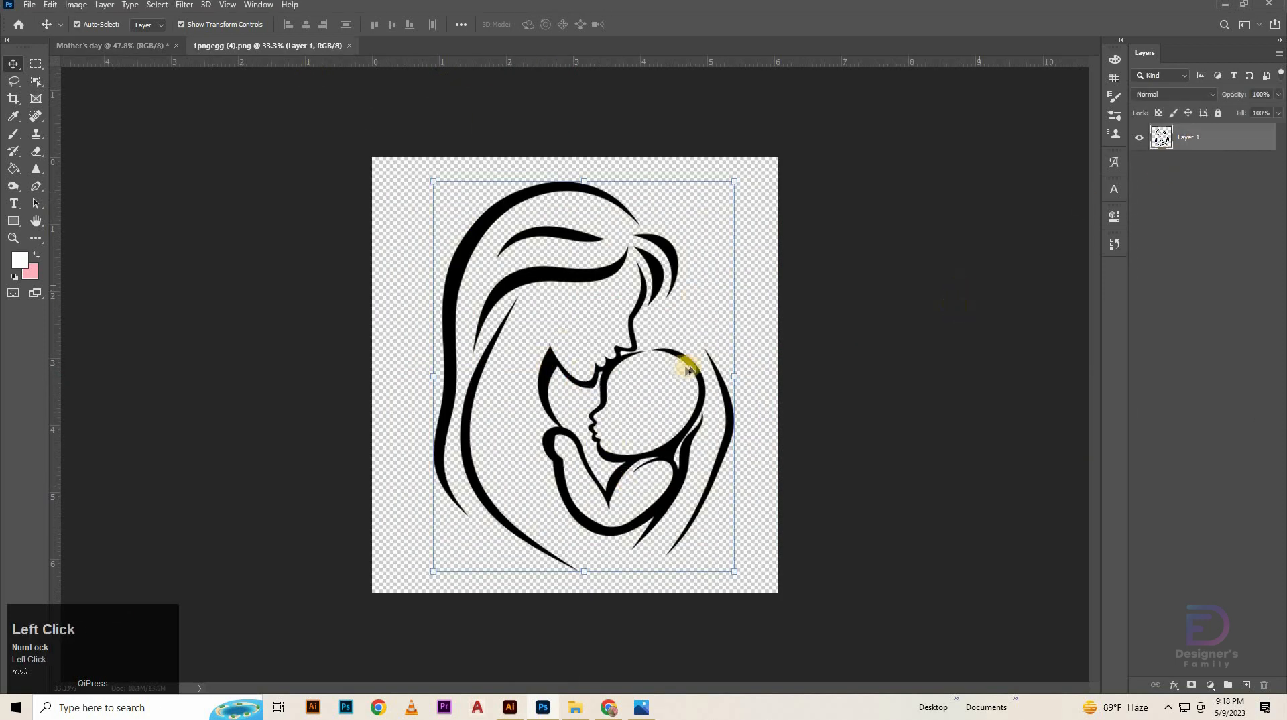
key(ctrl+t)
right_click(546, 373)
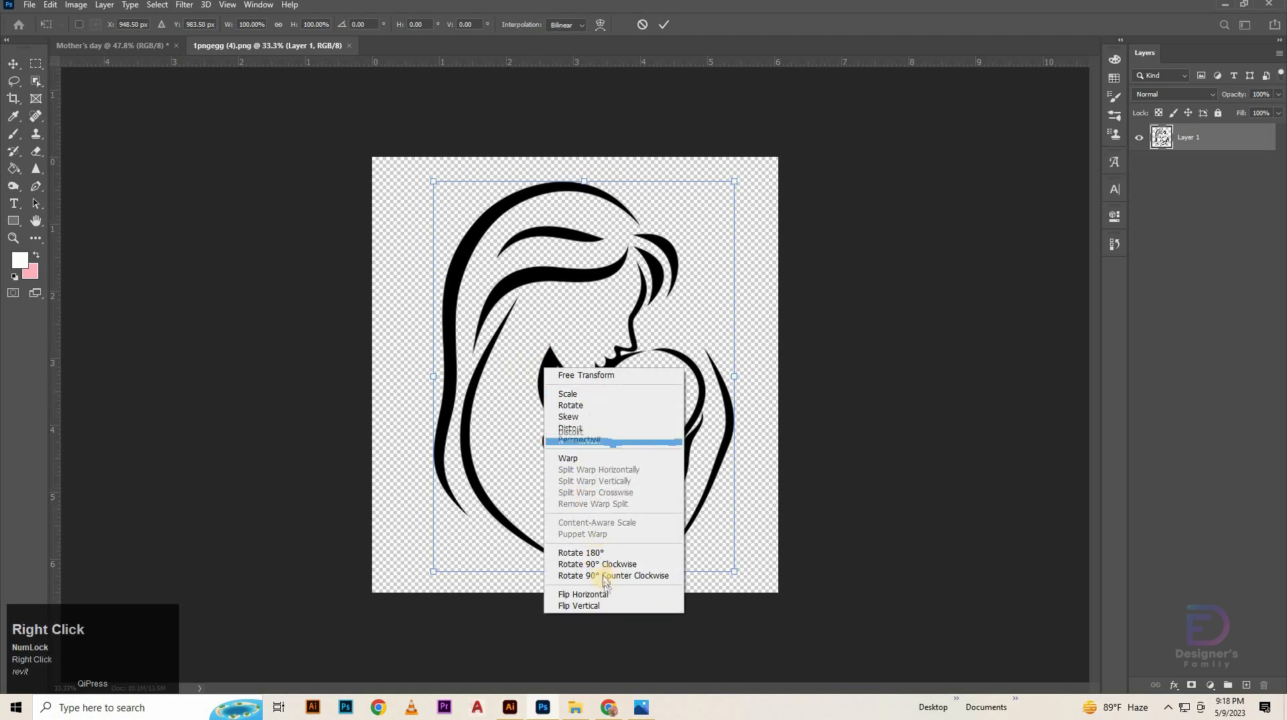
click(573, 594)
click(664, 27)
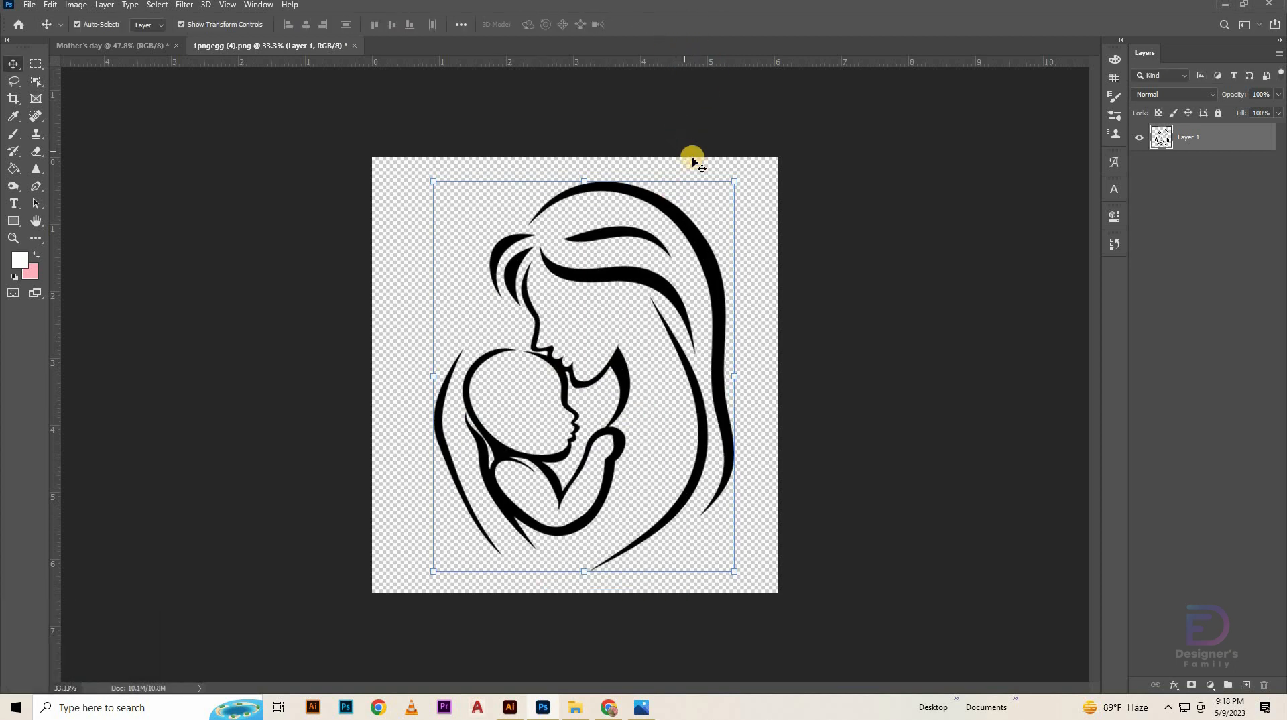
click(697, 278)
Add a Color Overlay in Normal blend mode with colour #feb2bc to the mother-and-baby line art.
double_click(1231, 144)
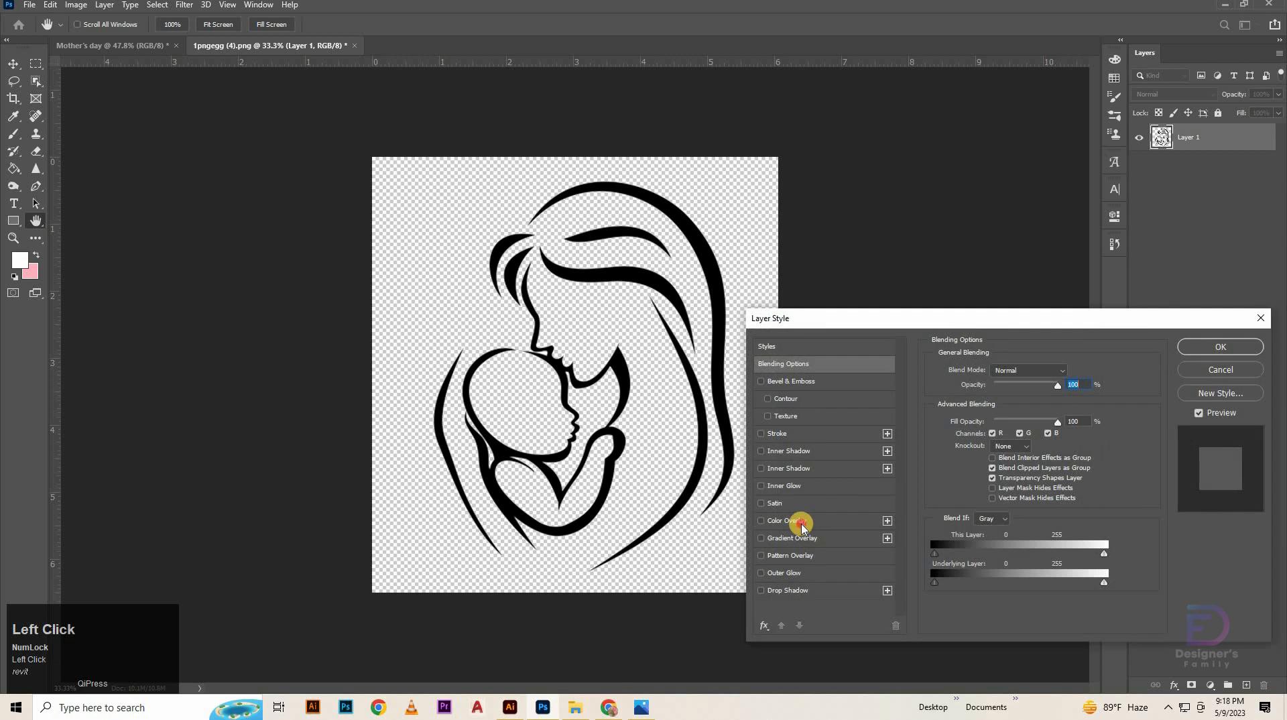
click(801, 522)
click(1005, 372)
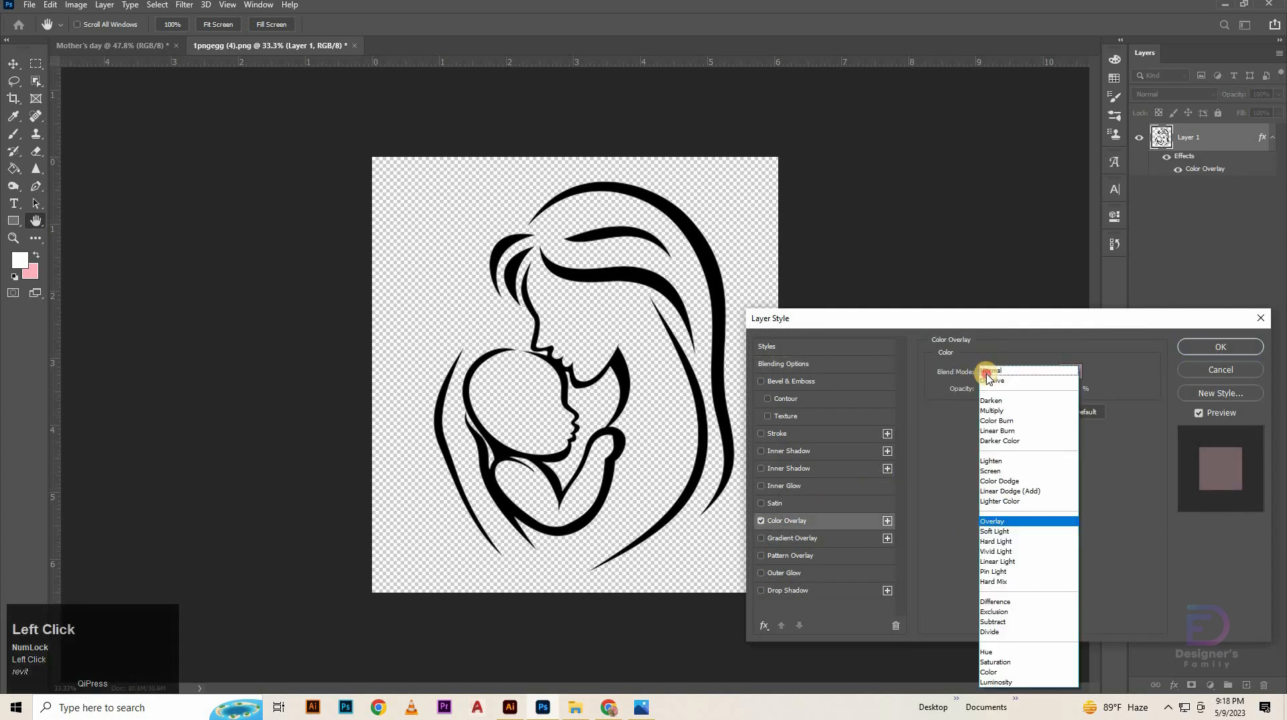
click(985, 373)
click(1070, 373)
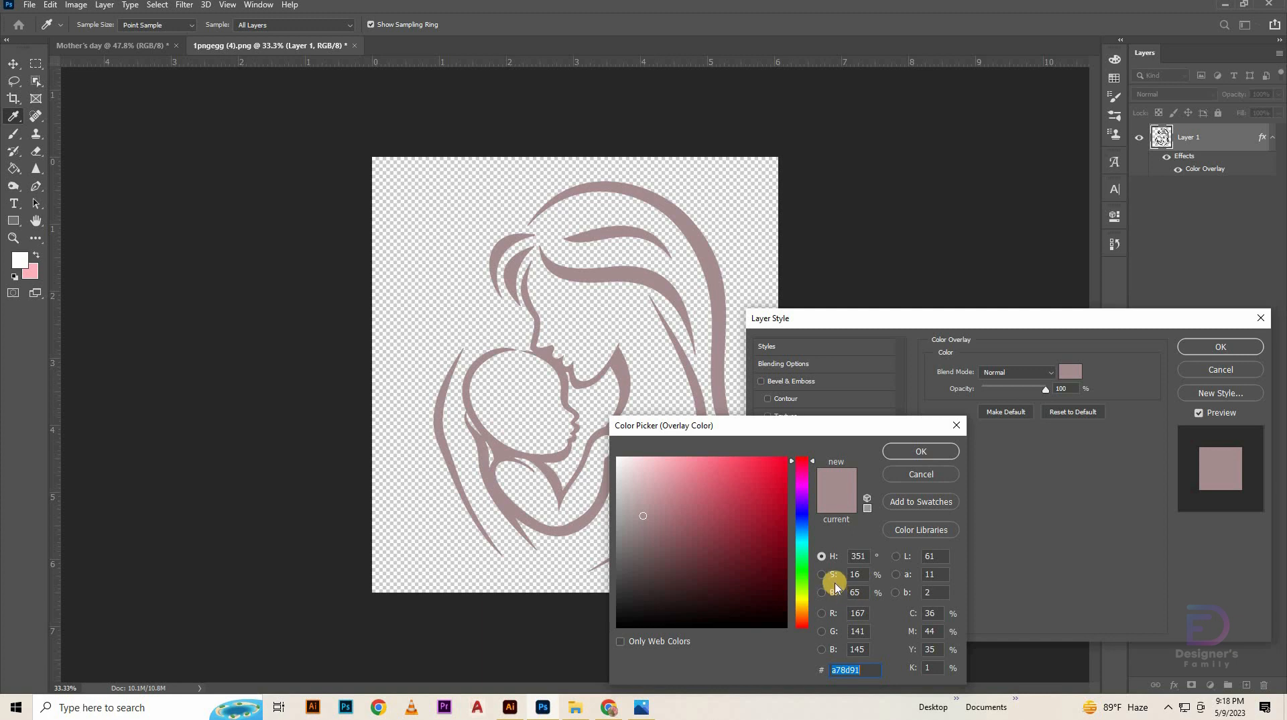
text(fe)
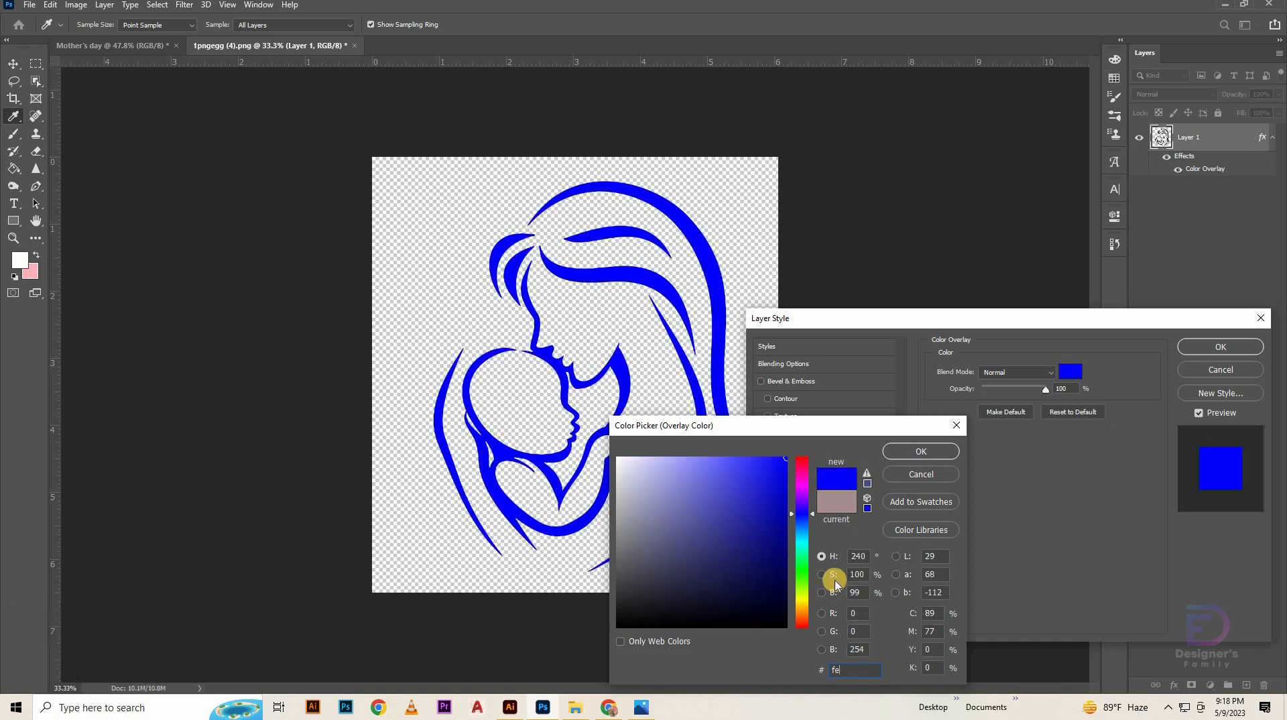
text(b)
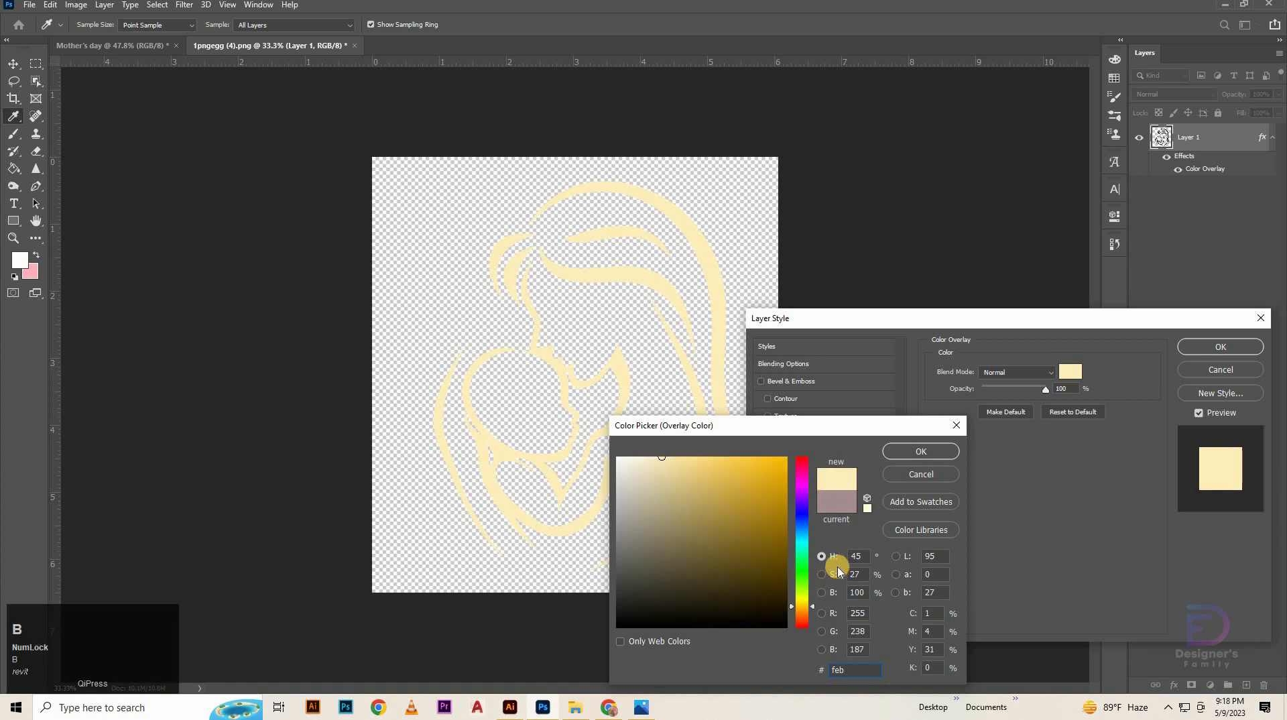
text(2bc)
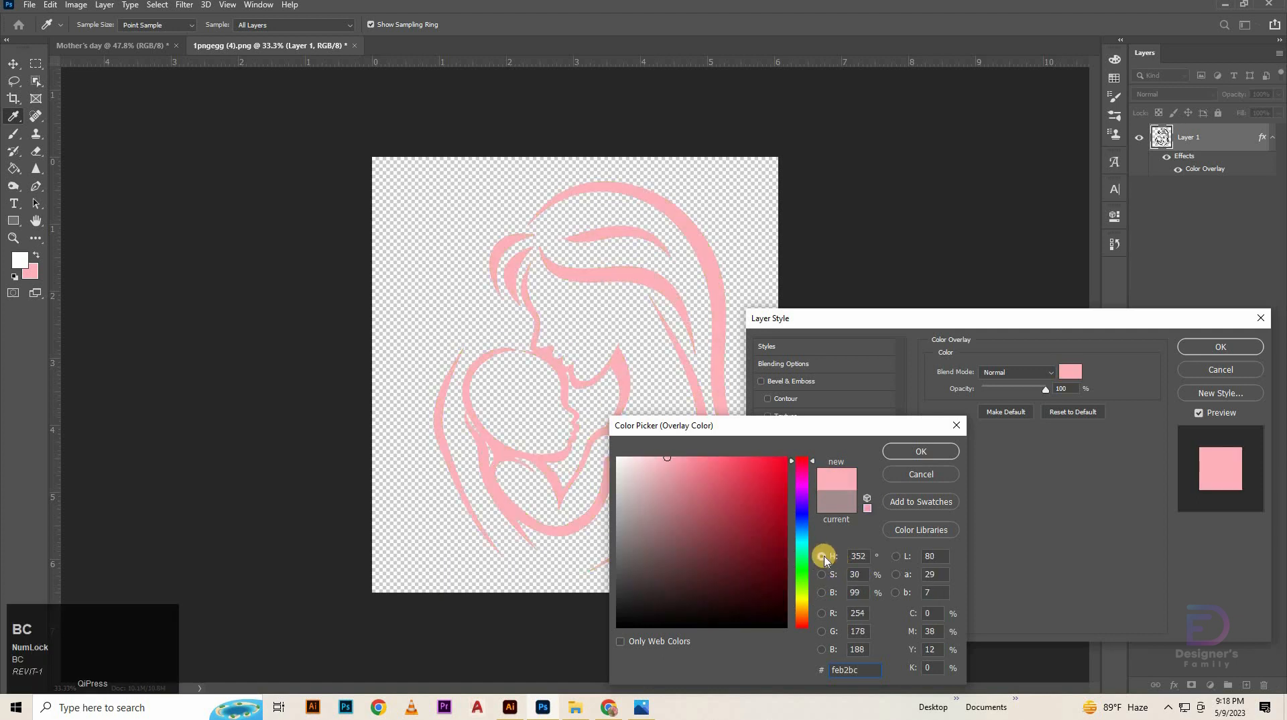
key(Return)
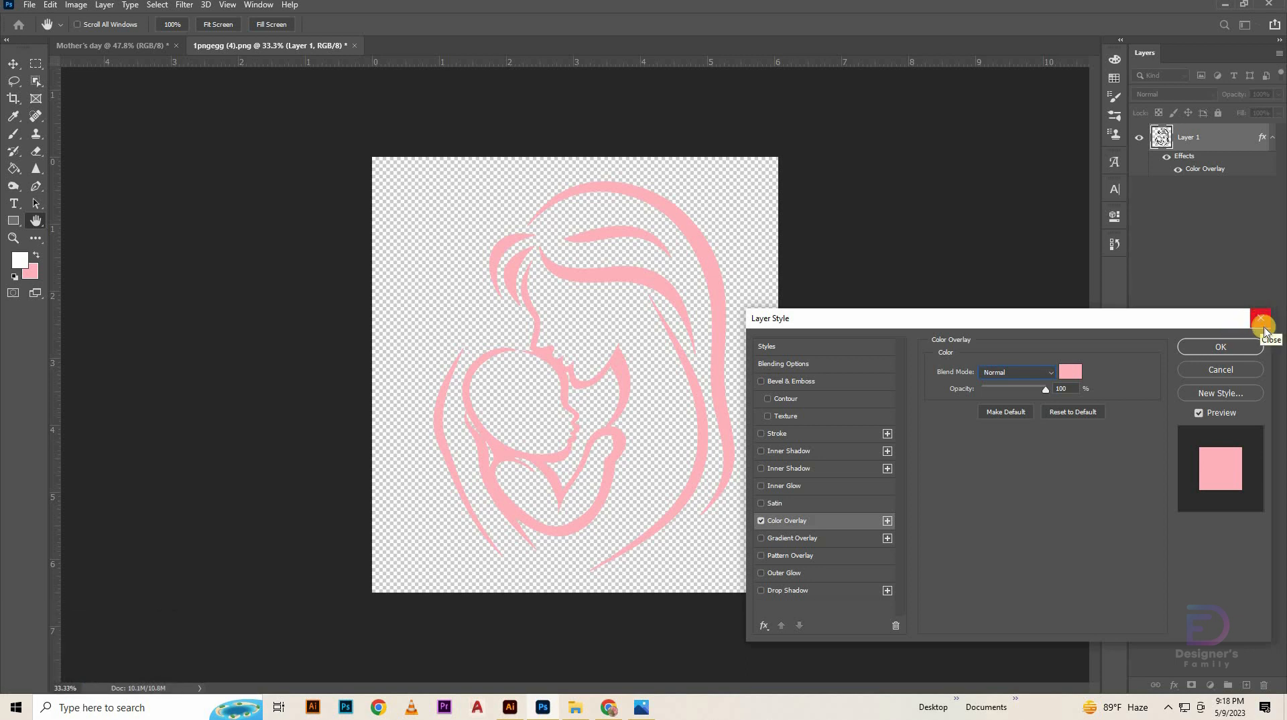
click(1233, 346)
Erase the outermost hair strand of the mother line art with the Eraser, enlarging its brush up to 125 pixels.
click(40, 152)
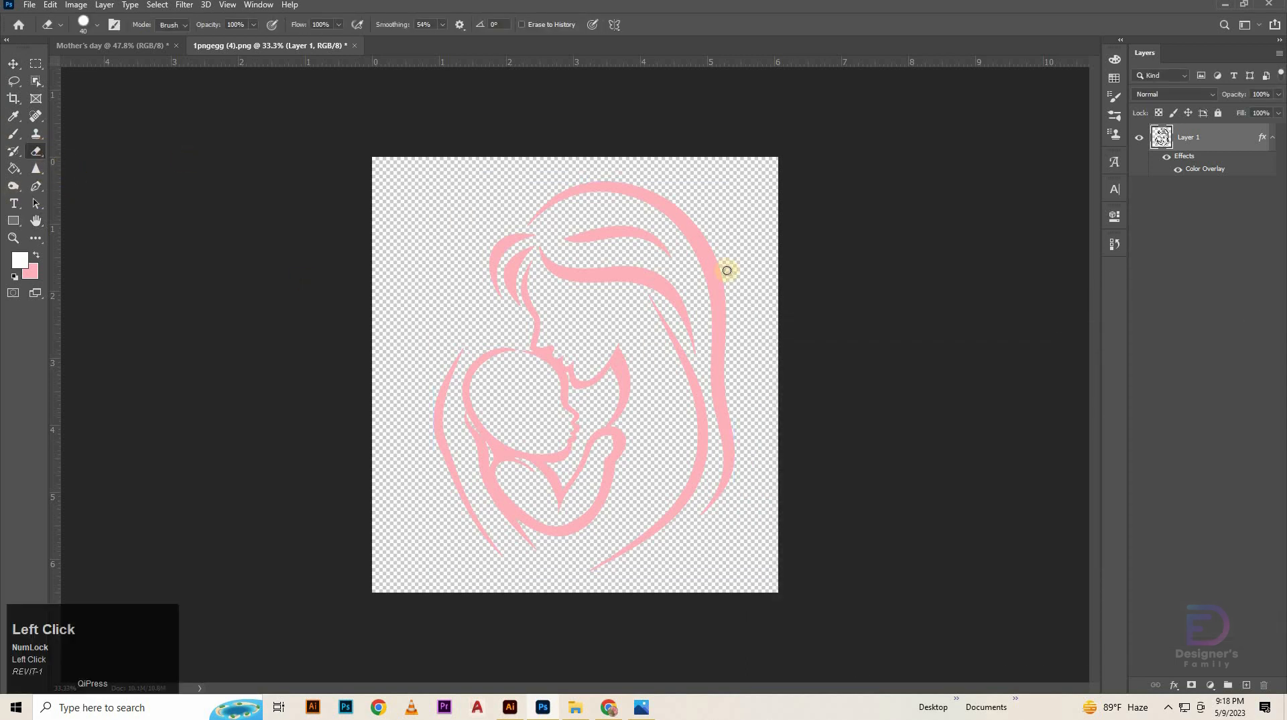
key(bracketright)
key(bracketright)
key(bracketright)
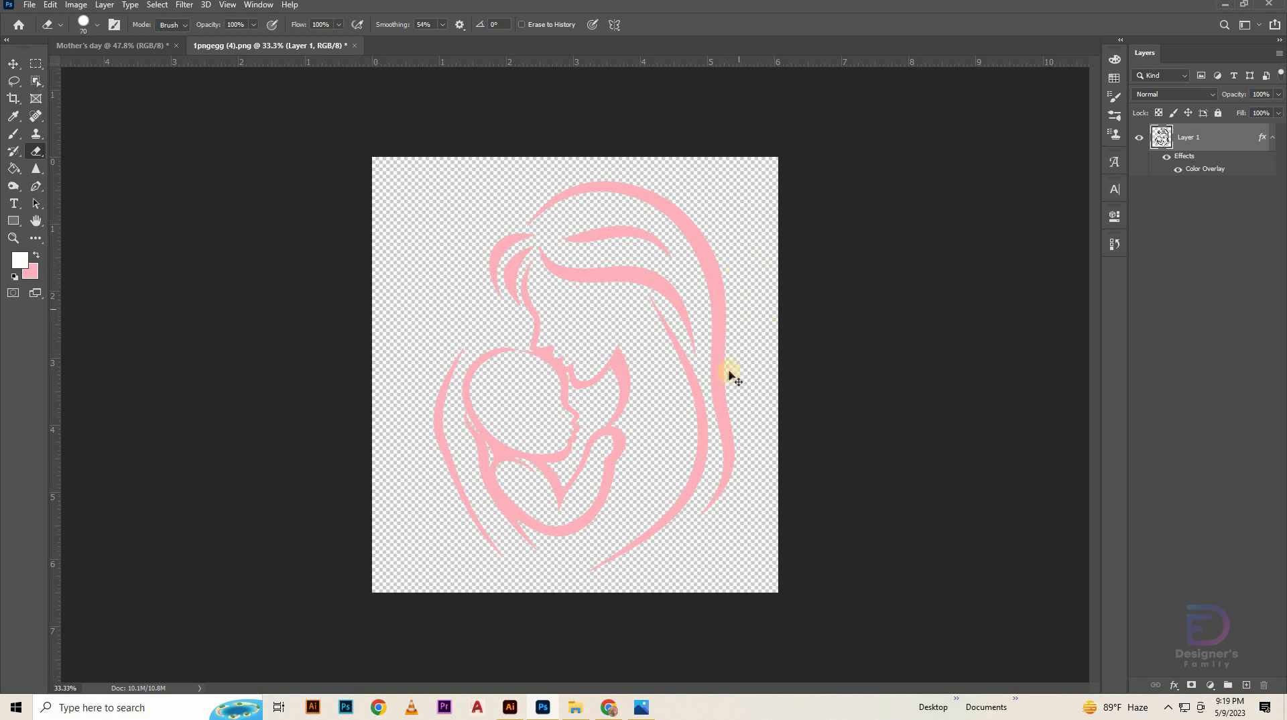
drag(723, 378, 865, 563)
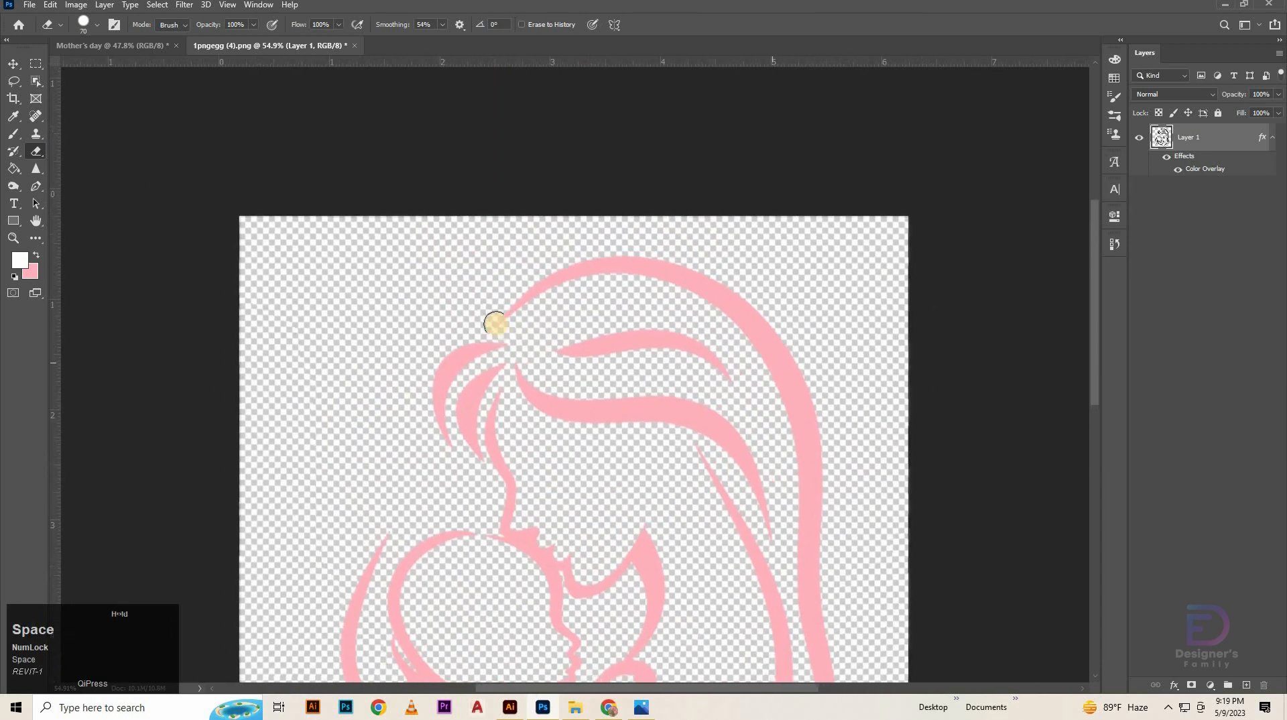
key(bracketright)
key(bracketright)
right_click(589, 310)
click(698, 175)
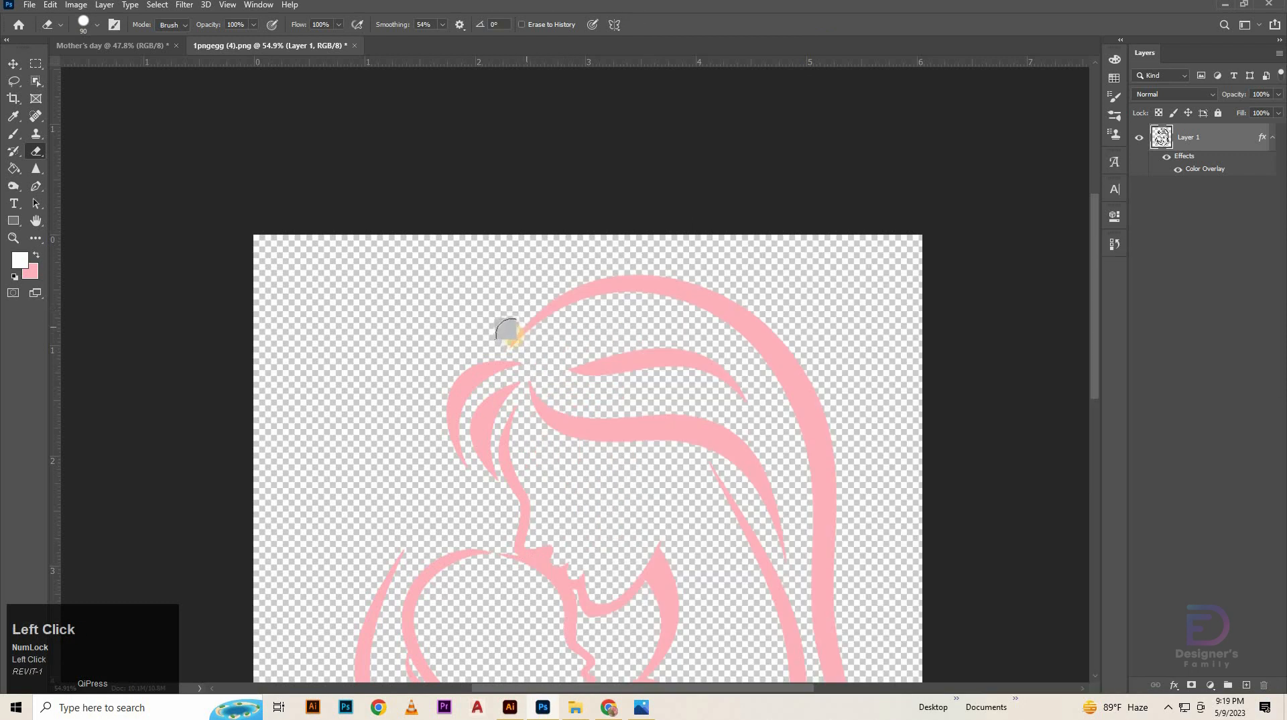
mouse_move(507, 330)
mouse_down()
mouse_move(576, 289)
mouse_move(654, 270)
mouse_move(610, 263)
mouse_move(714, 289)
mouse_move(850, 437)
mouse_move(808, 403)
mouse_move(856, 606)
mouse_move(873, 347)
mouse_move(853, 316)
mouse_move(841, 386)
mouse_move(859, 465)
mouse_move(862, 449)
mouse_move(857, 572)
mouse_move(796, 659)
mouse_up()
key(bracketright)
key(bracketright)
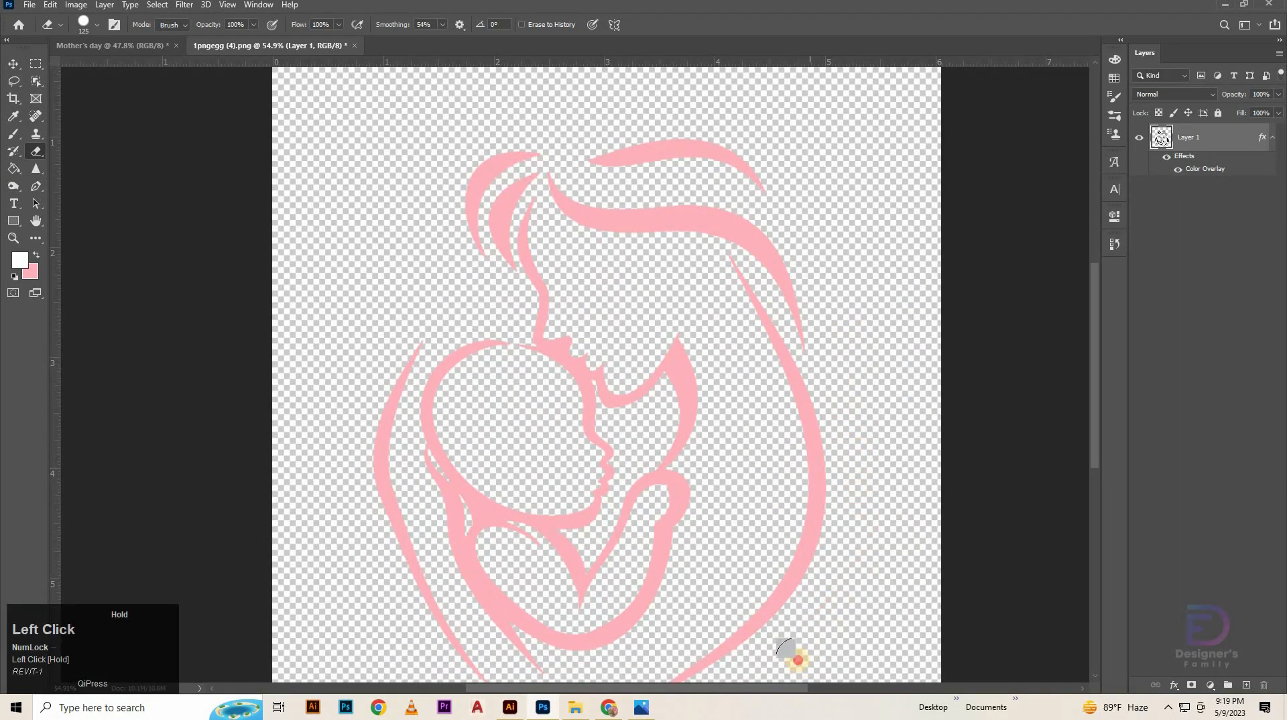
Erase the long curved back line of the mother line art down to its lower end with the Eraser.
mouse_move(706, 258)
mouse_down()
mouse_move(812, 465)
mouse_move(802, 590)
mouse_move(819, 534)
mouse_up()
scroll(872, 439, down, 3)
mouse_move(873, 439)
mouse_down()
mouse_move(799, 525)
mouse_move(704, 567)
mouse_up()
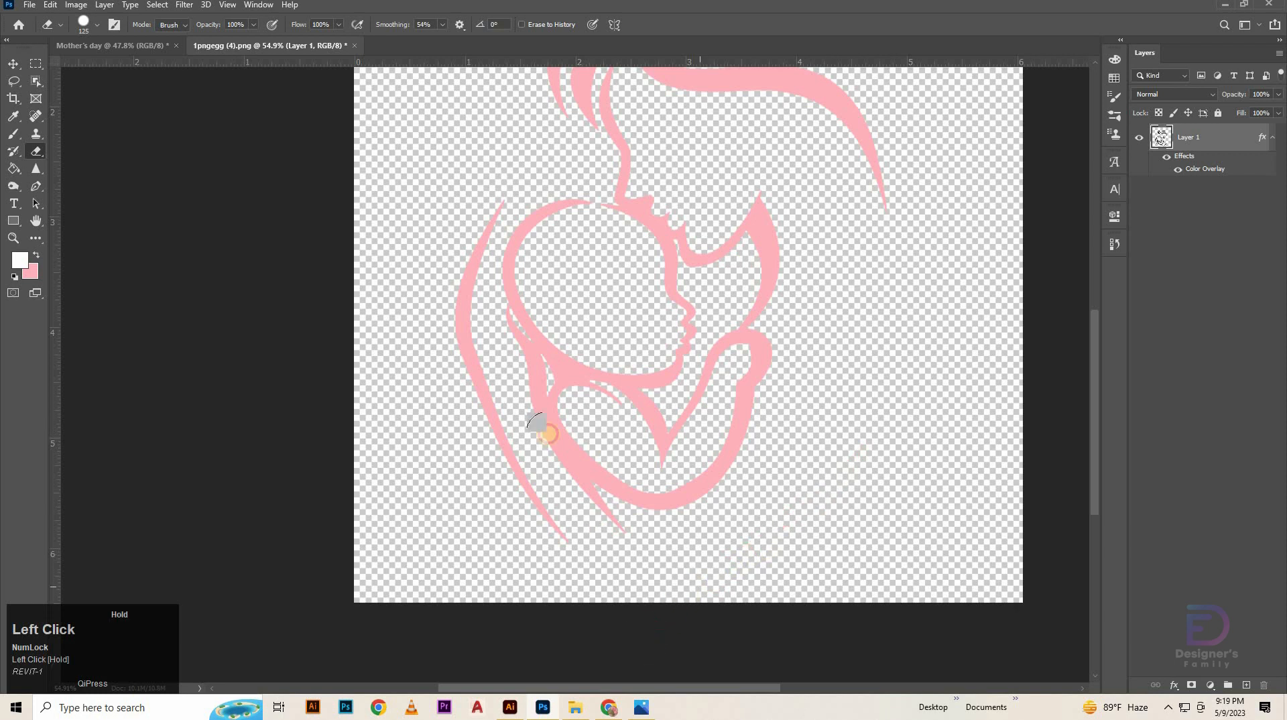
Move the mother-and-baby line art into the Mother's day document and scale it proportionally to 16.25%.
click(11, 65)
scroll(670, 295, down, 3)
drag(637, 296, 518, 427)
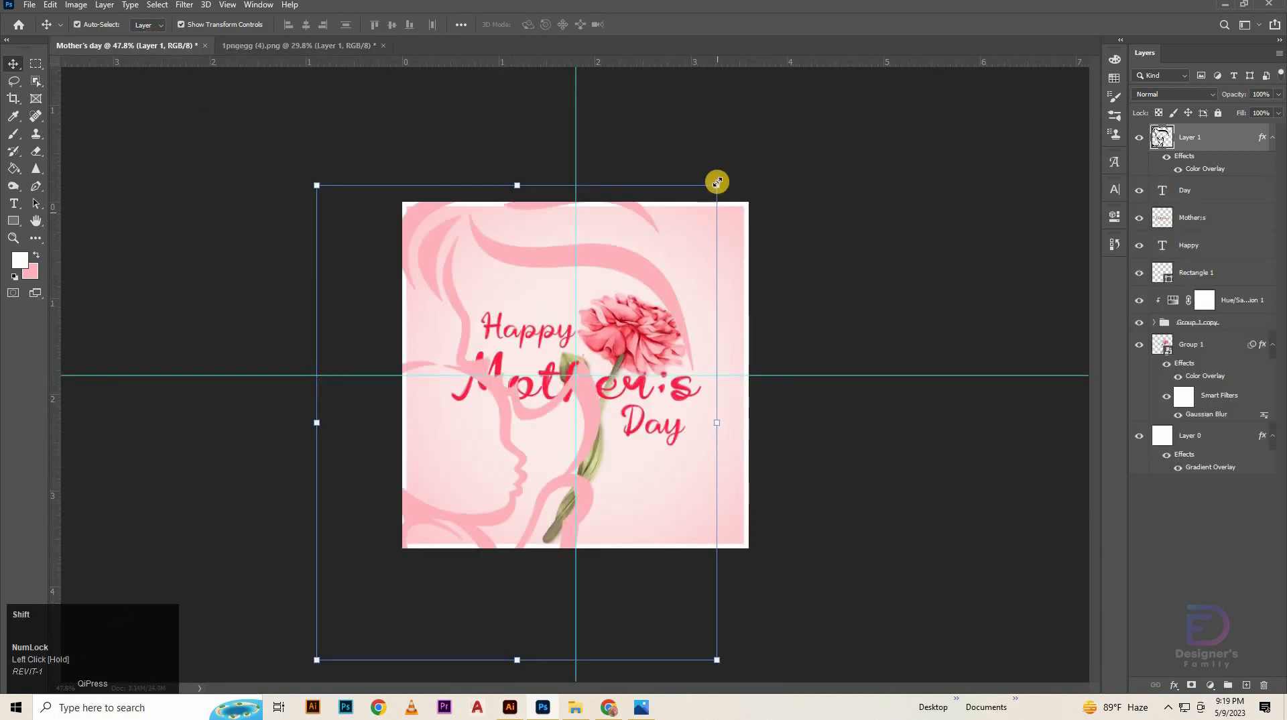
drag(717, 186, 567, 421)
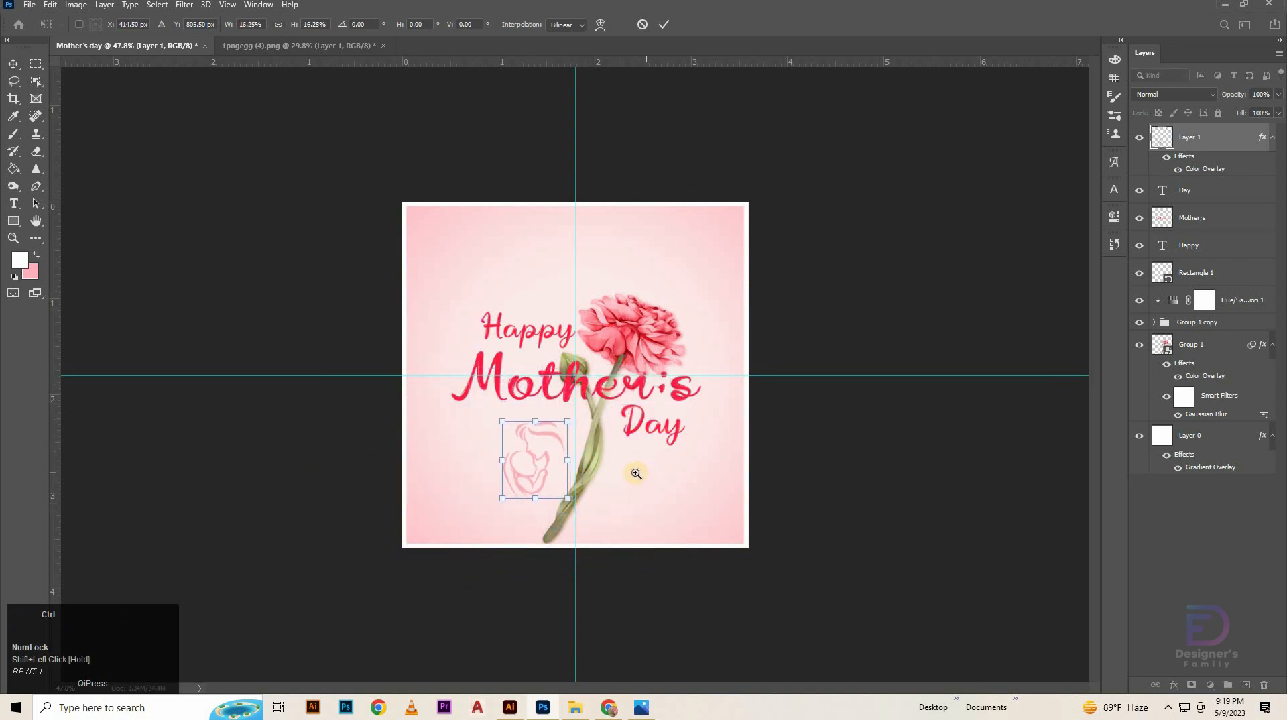
Position the line art beneath the Mother's lettering, against the flower stem, and reduce its scale to 15.69%.
key(ctrl+space)
drag(647, 473, 603, 473)
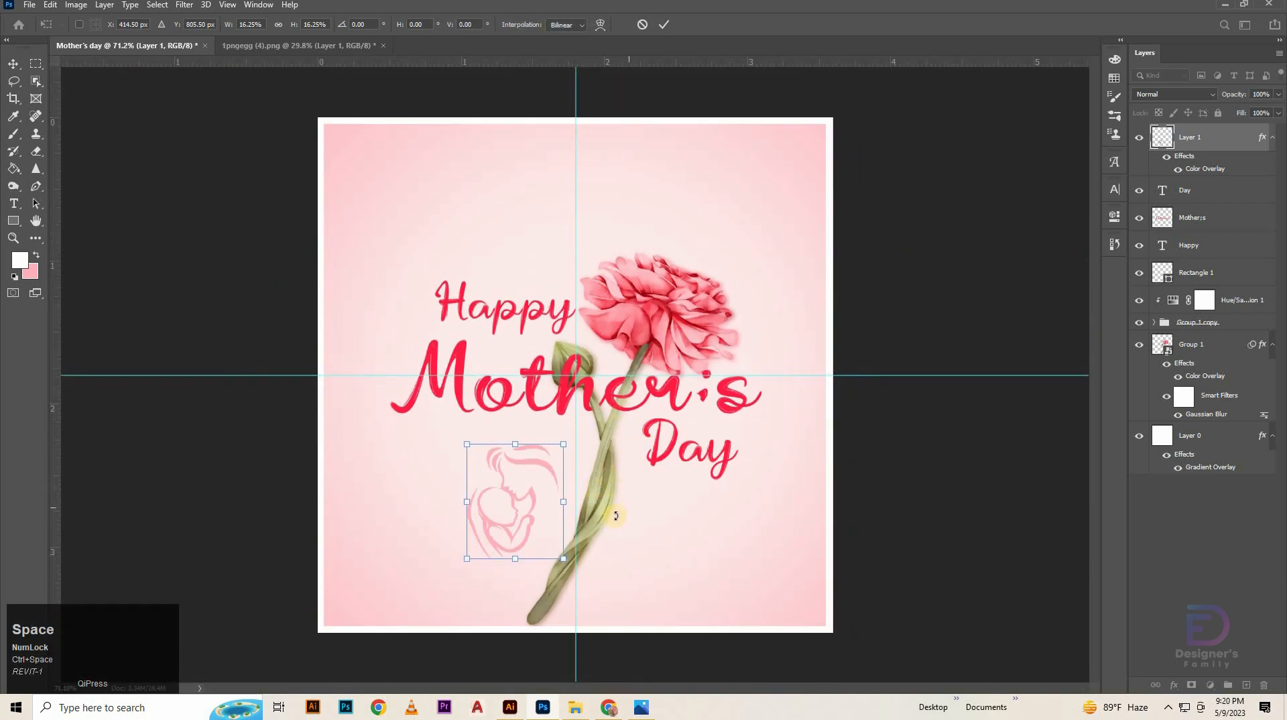
key(shift+Right)
key(shift+Right)
key(shift+Right)
key(shift+Right)
key(shift+Right)
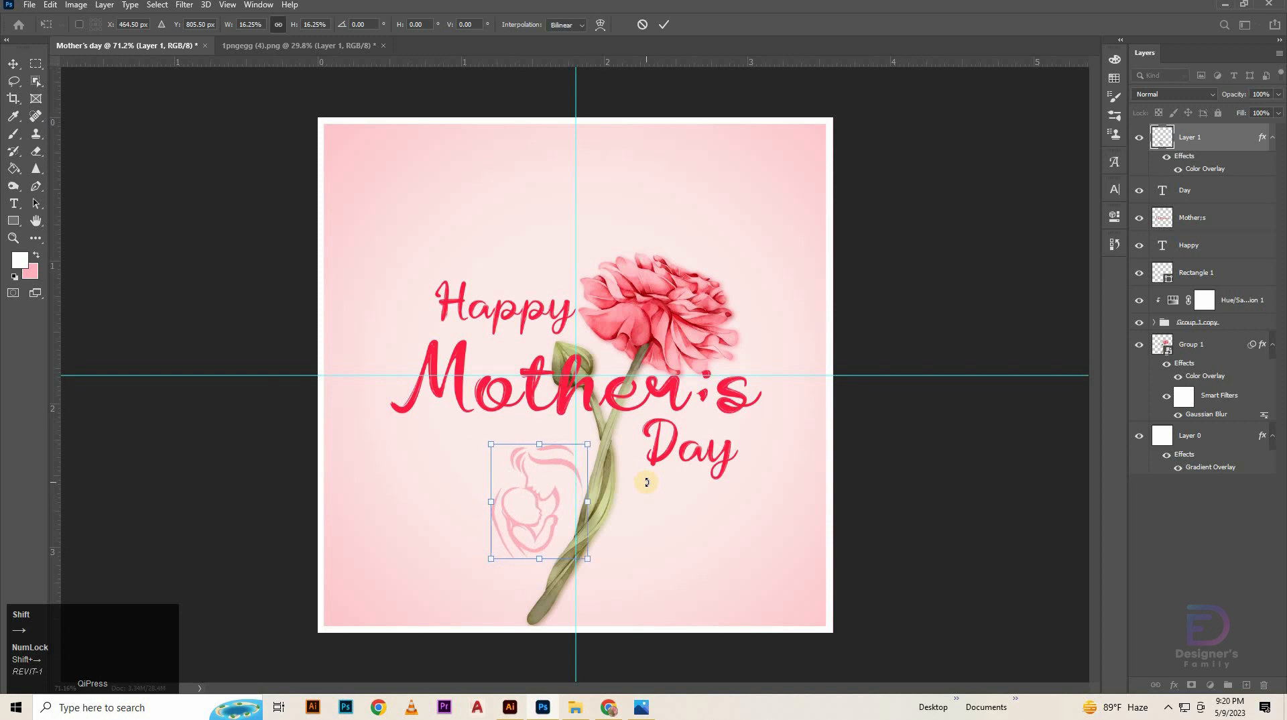
key(shift+Up)
key(shift+Up)
key(shift+Up)
key(shift+Up)
key(shift+Up)
key(shift+Right)
key(shift+Right)
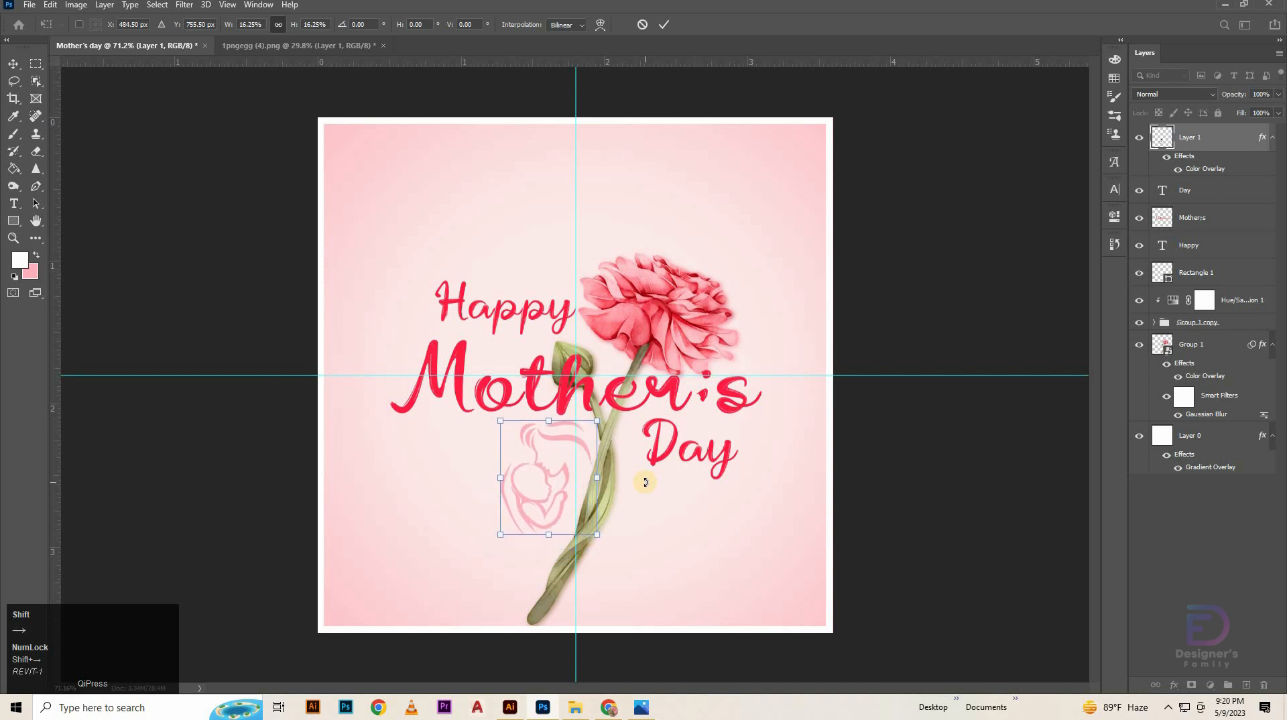
key(shift+Down)
key(shift+Right)
key(shift+Left)
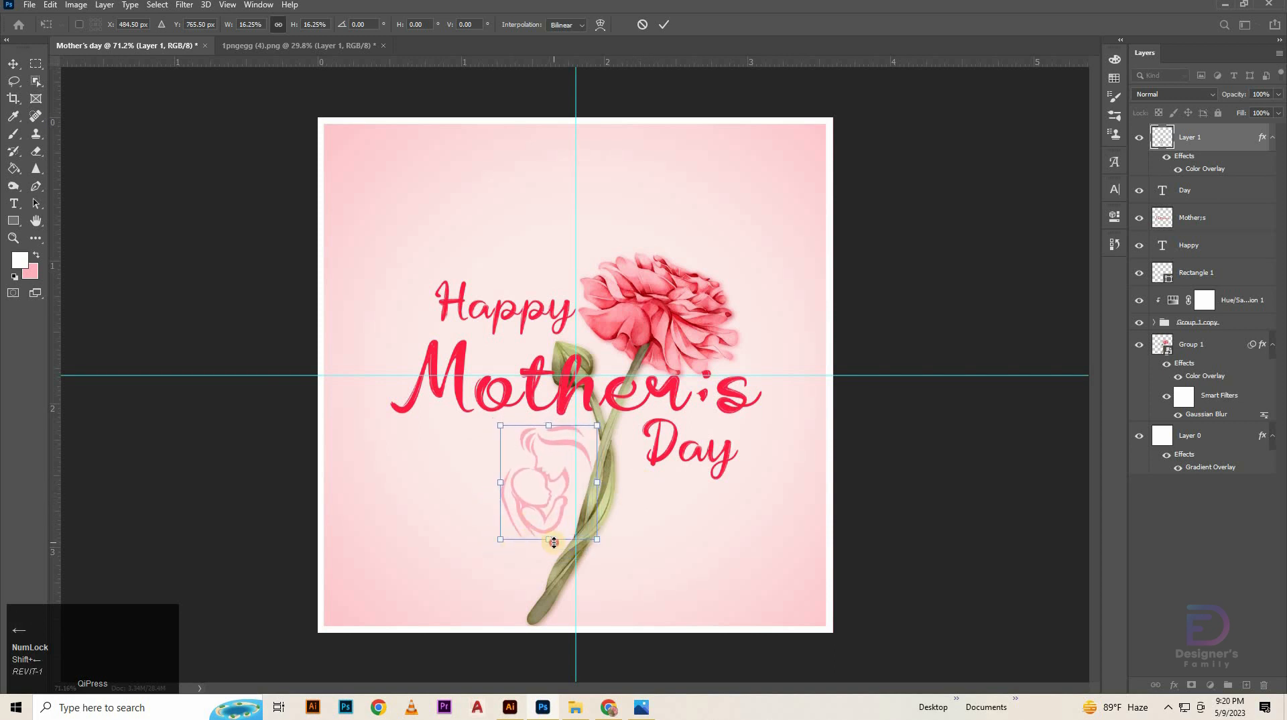
drag(554, 542, 555, 538)
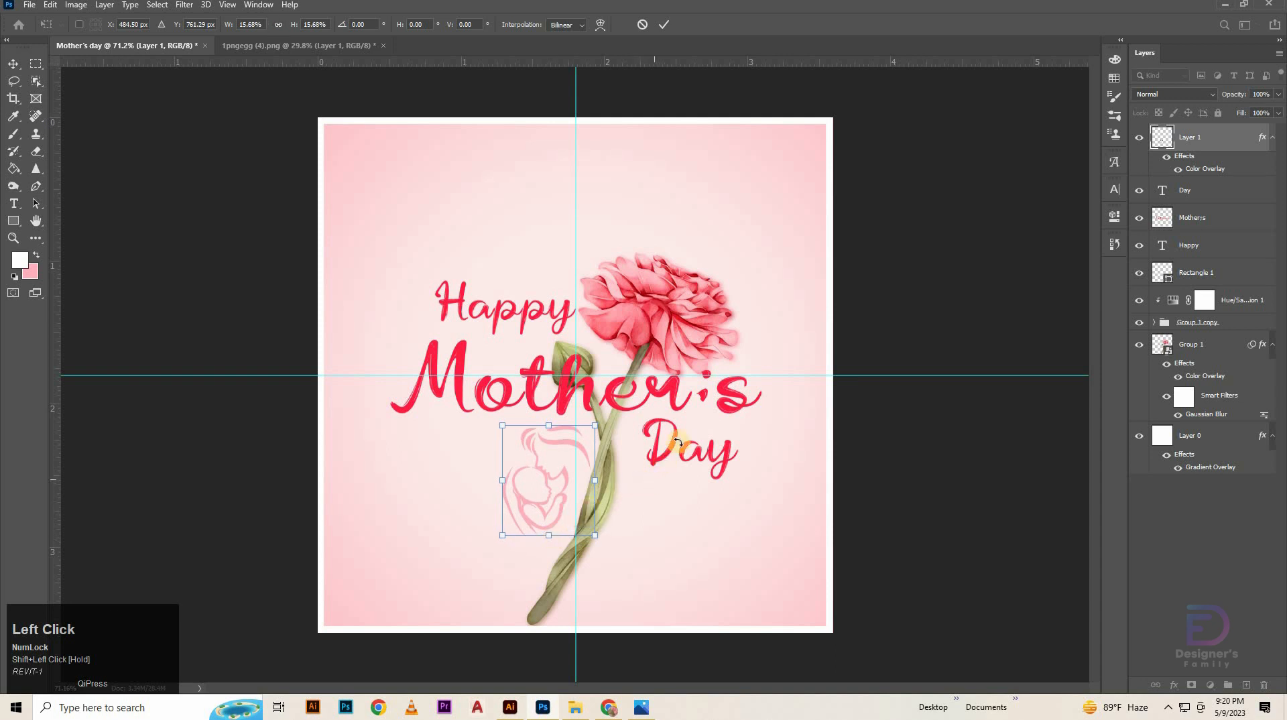
key(Right)
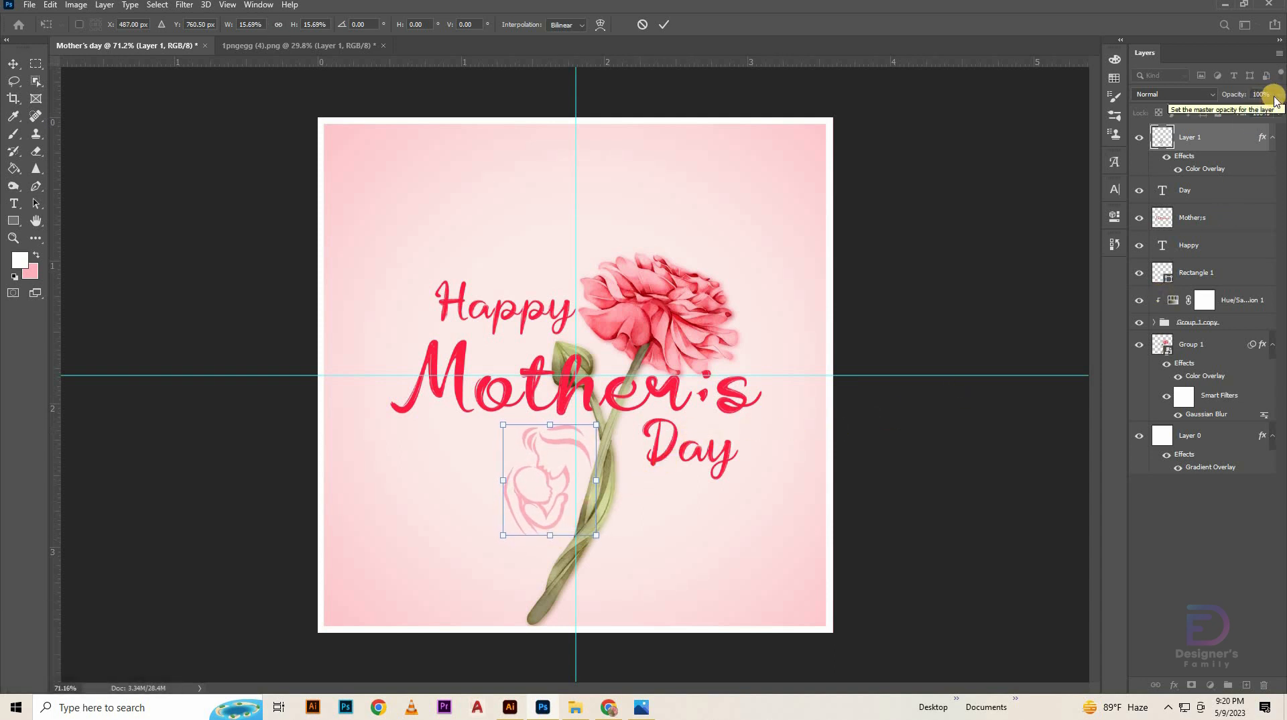
Set the line art layer's opacity to 50% and apply the transform.
click(1258, 94)
text(50)
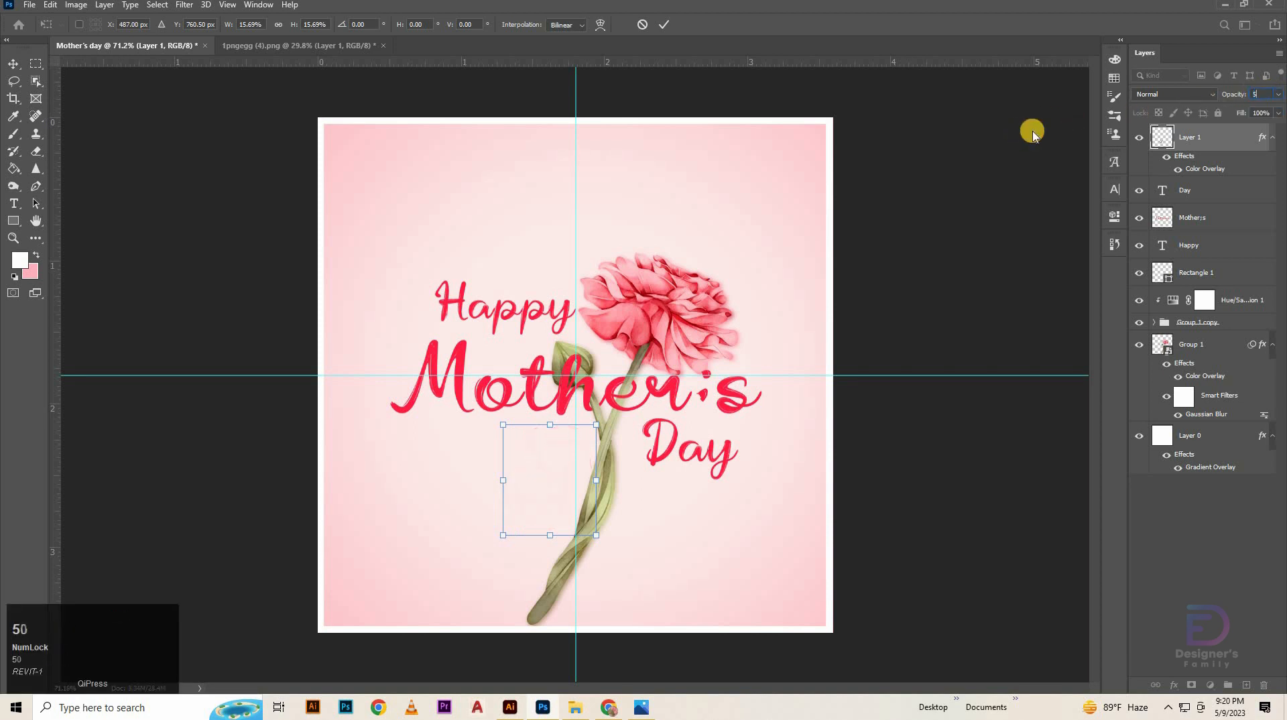
key(Return)
click(664, 24)
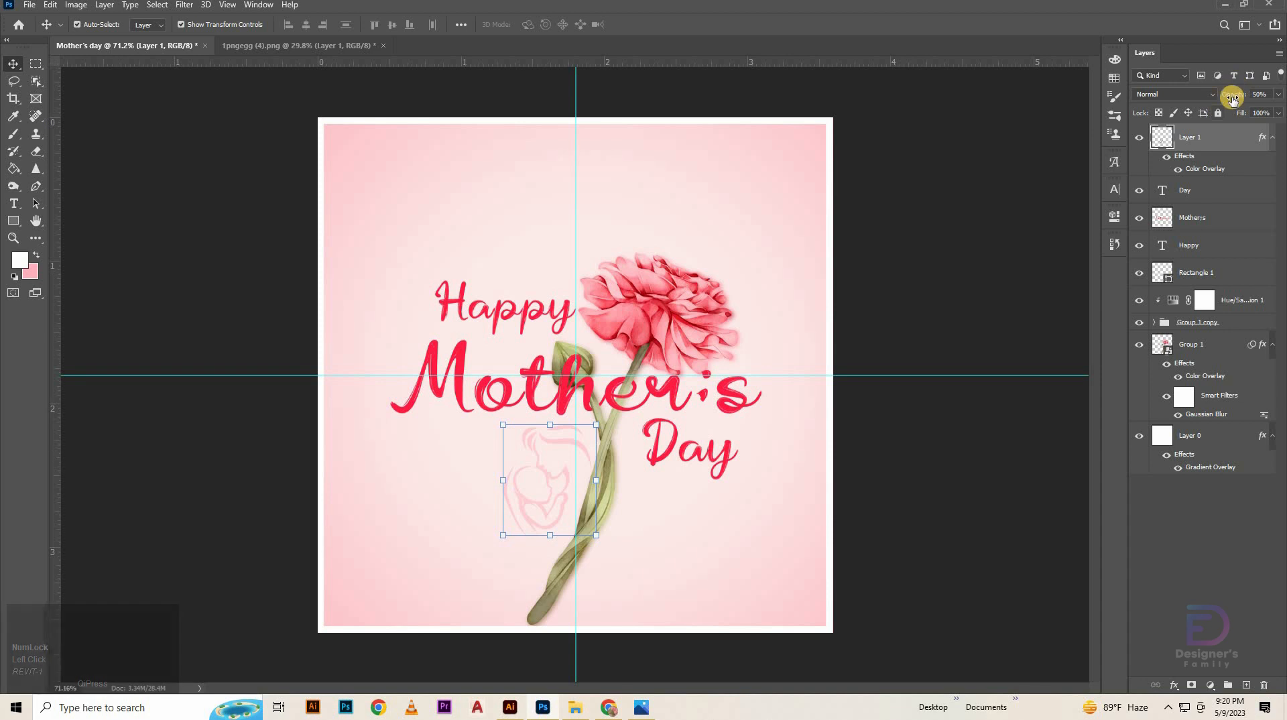
drag(1232, 111, 1257, 94)
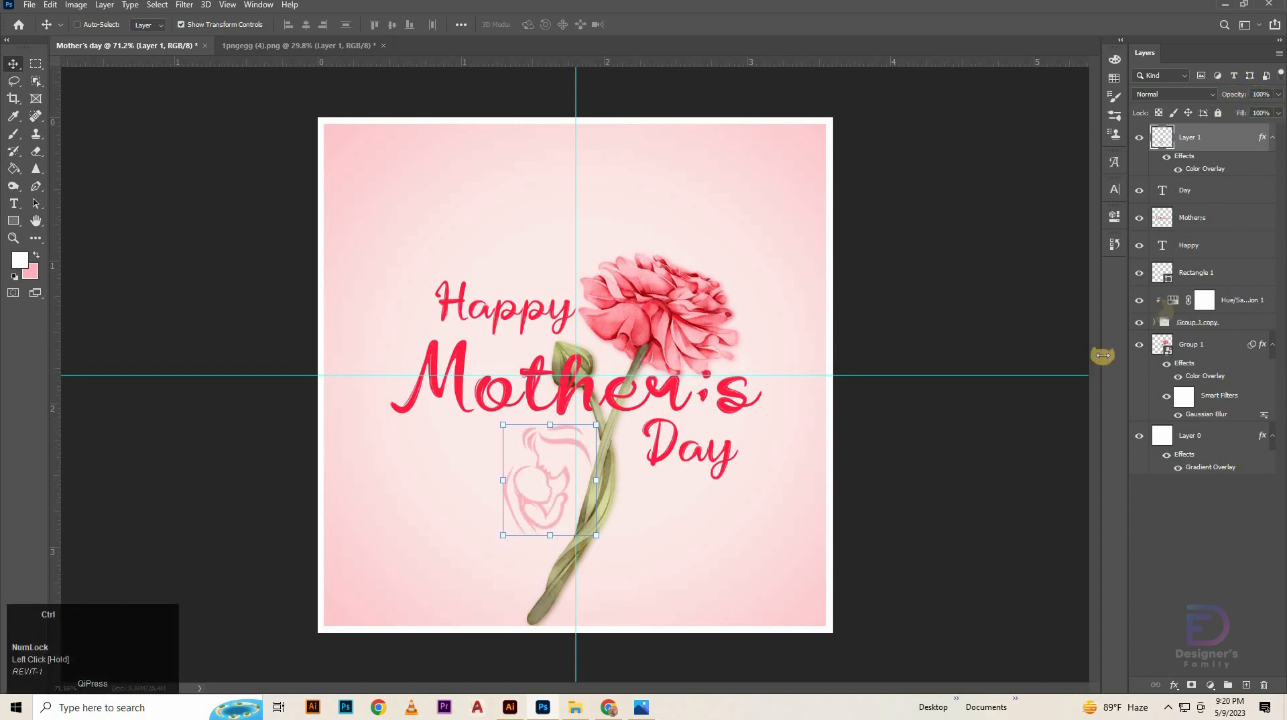
key(ctrl+z)
click(954, 421)
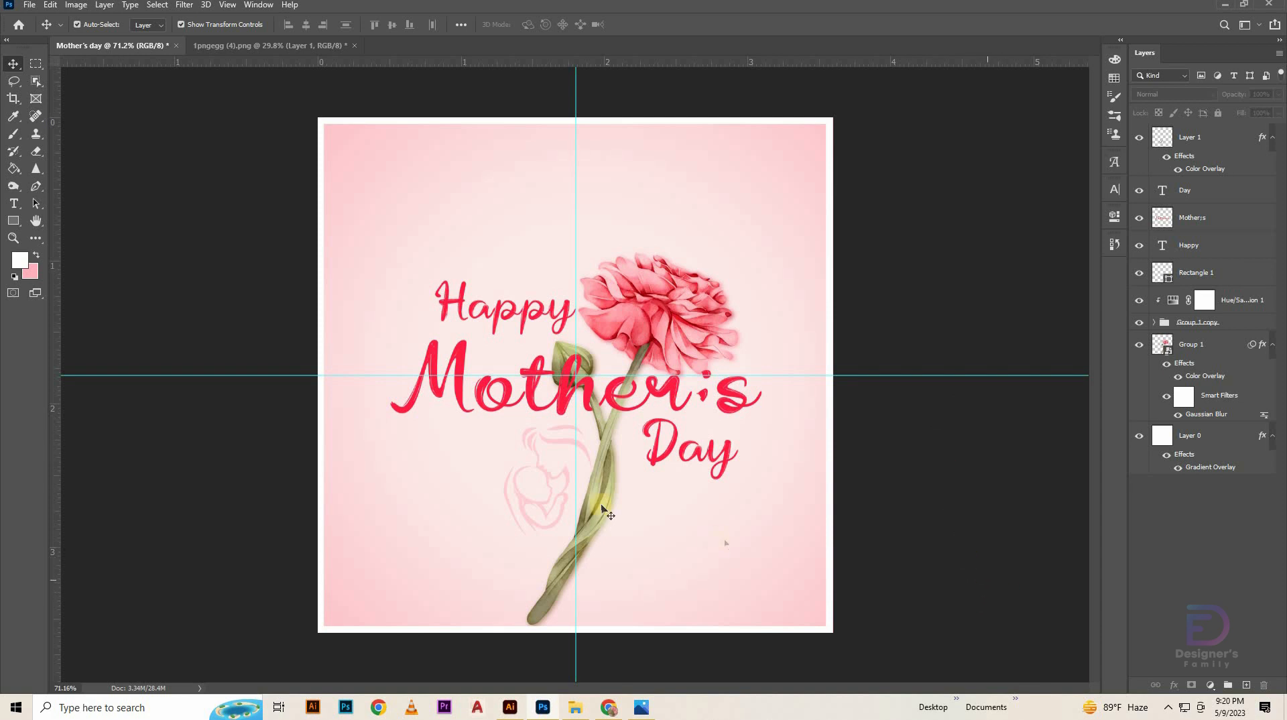
Select the line art beside the stem again and scale it down proportionally to 90.36%.
click(544, 481)
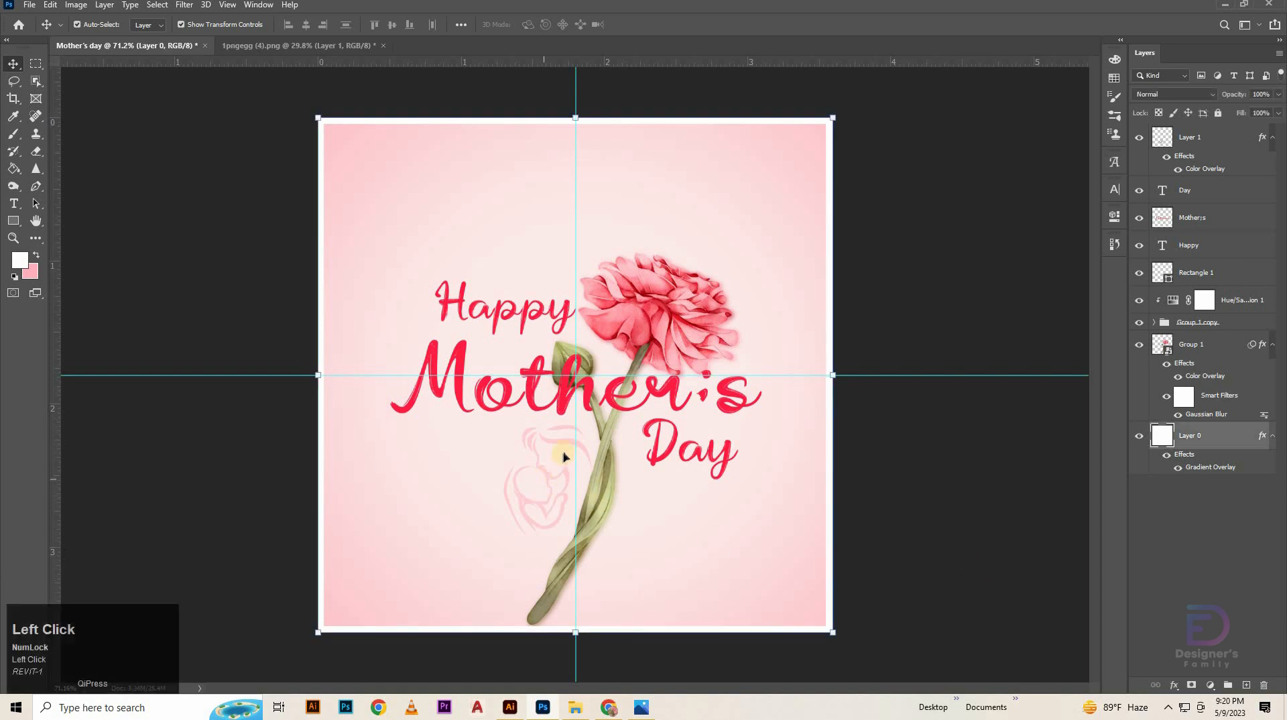
click(533, 519)
drag(532, 532, 537, 524)
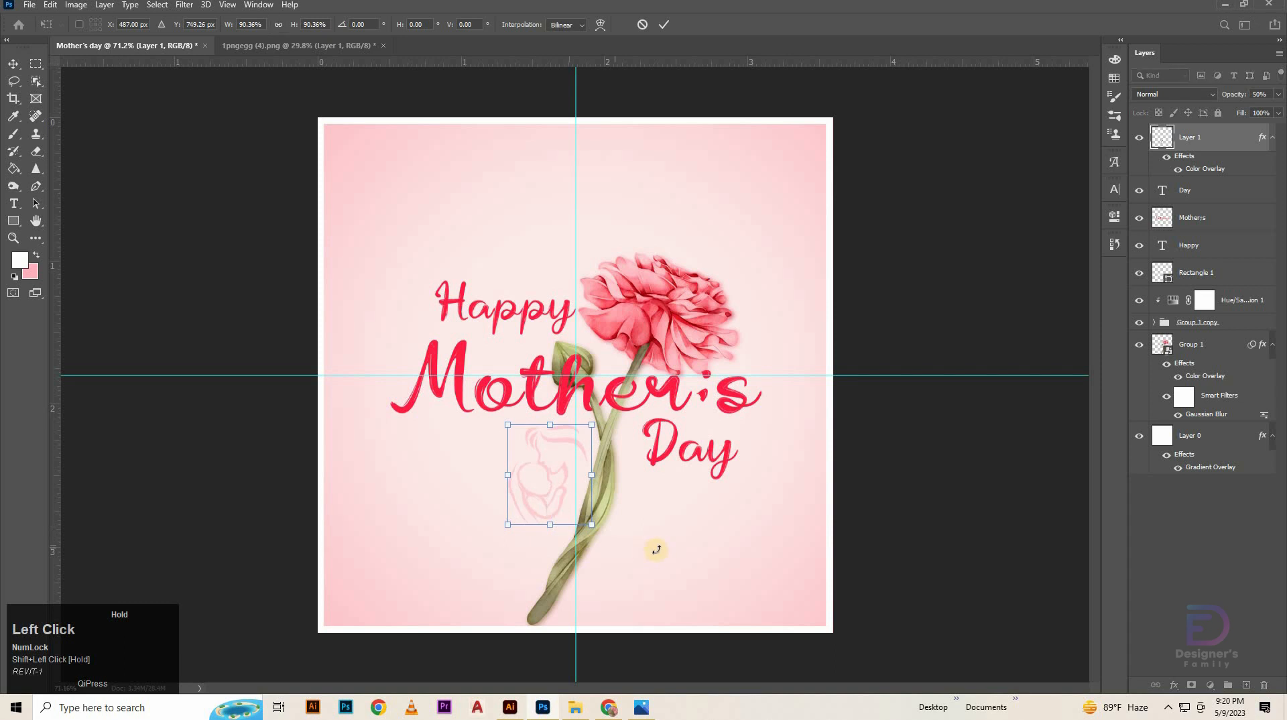
click(918, 484)
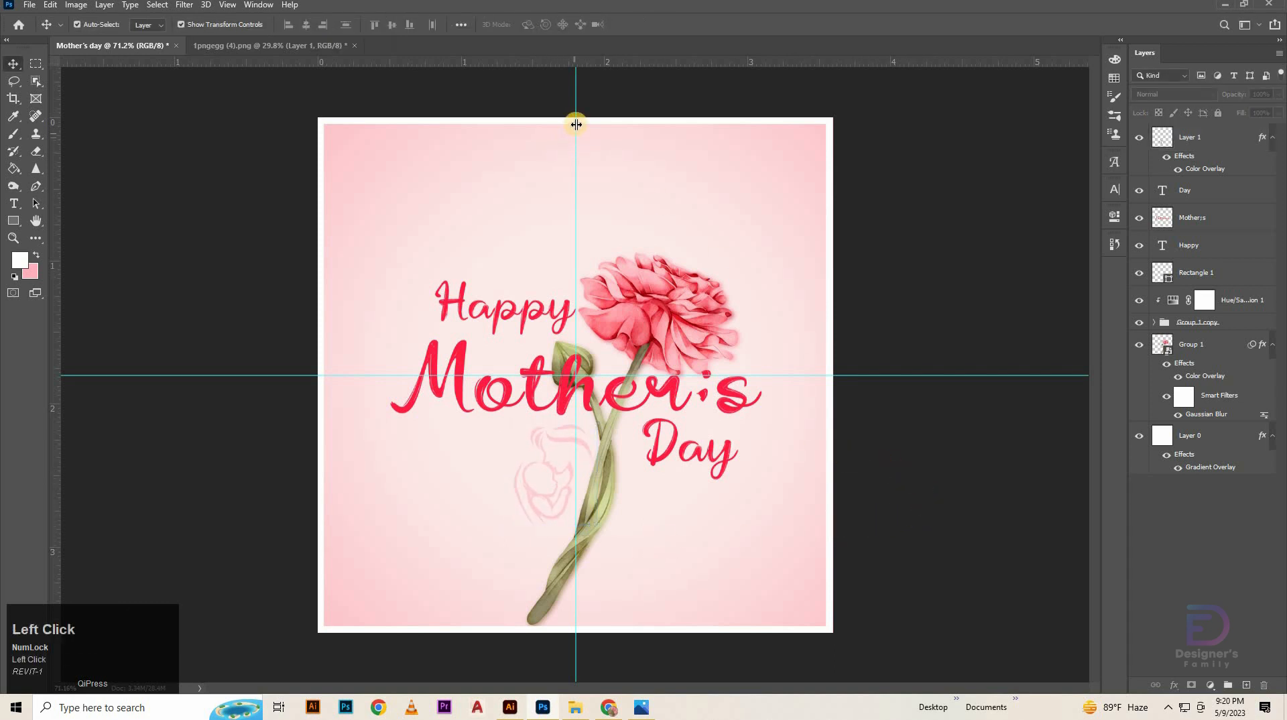
Remove the vertical and horizontal centre guides from the canvas.
drag(575, 124, 30, 168)
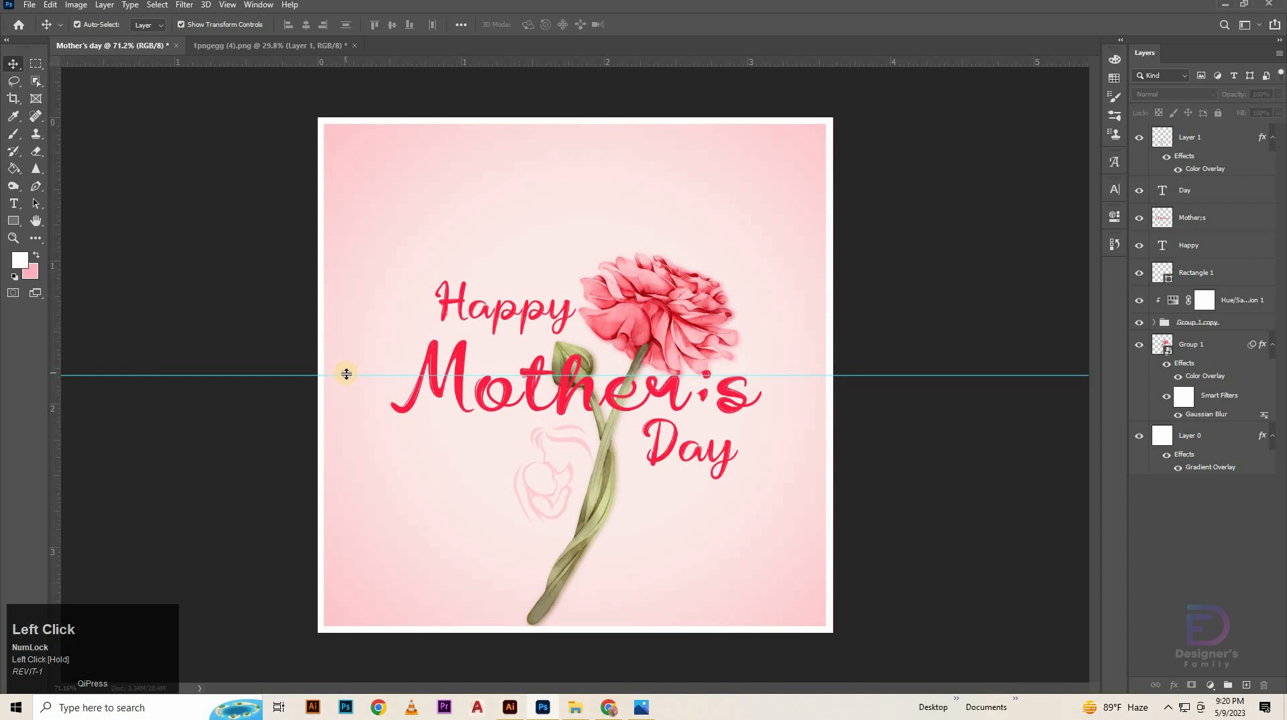
drag(346, 373, 442, 41)
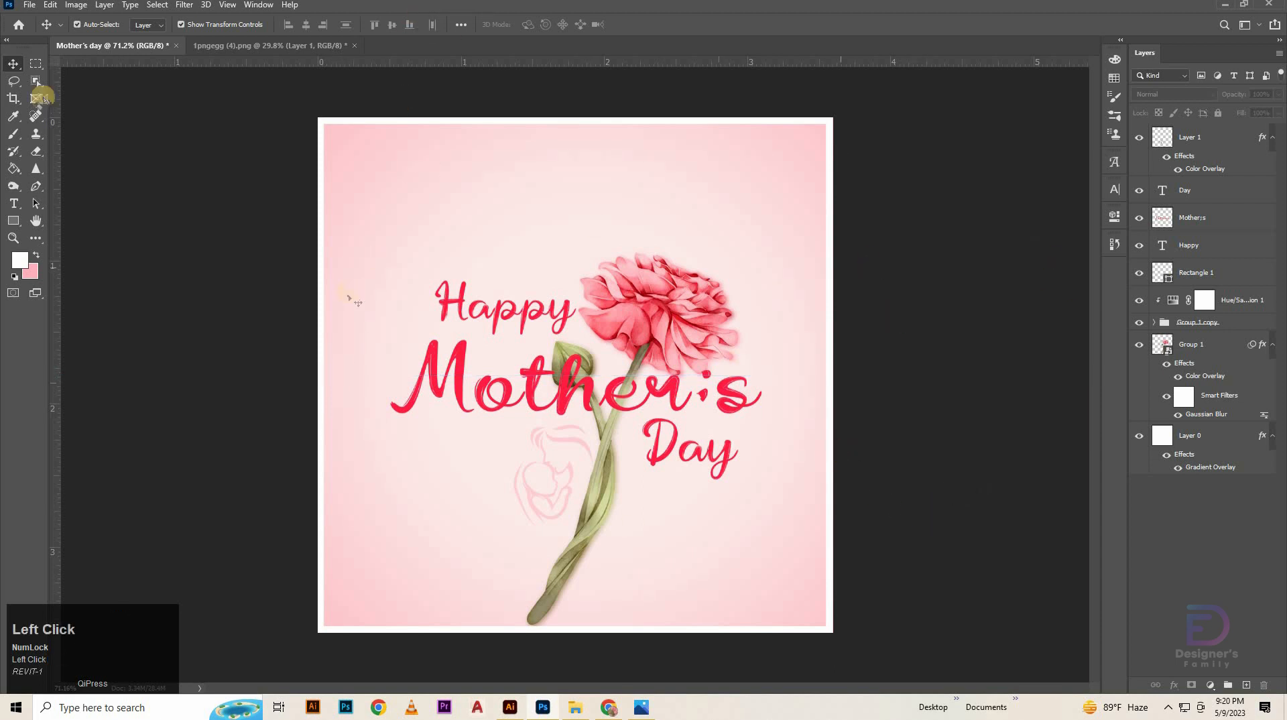
Save the design as the JPEG Mother's day.jpg in the happy mother's day folder, with Maximum quality 12 and Baseline ("Standard") format.
click(29, 4)
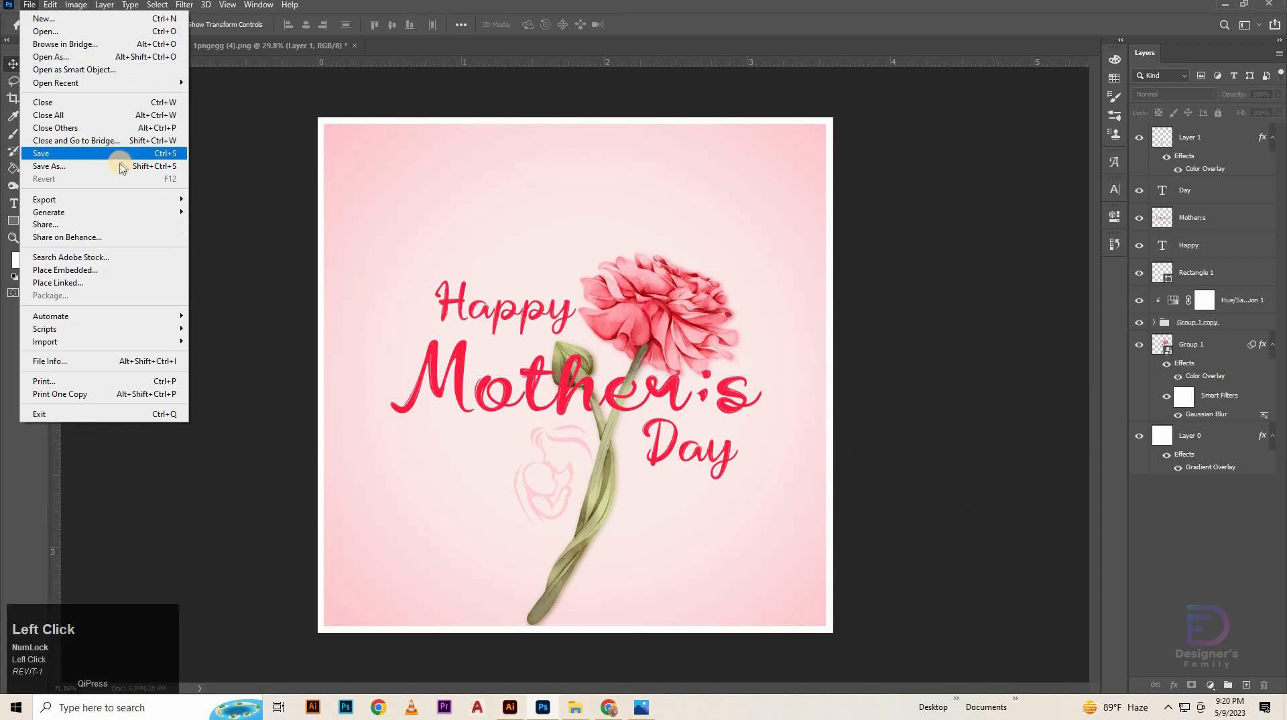
click(120, 166)
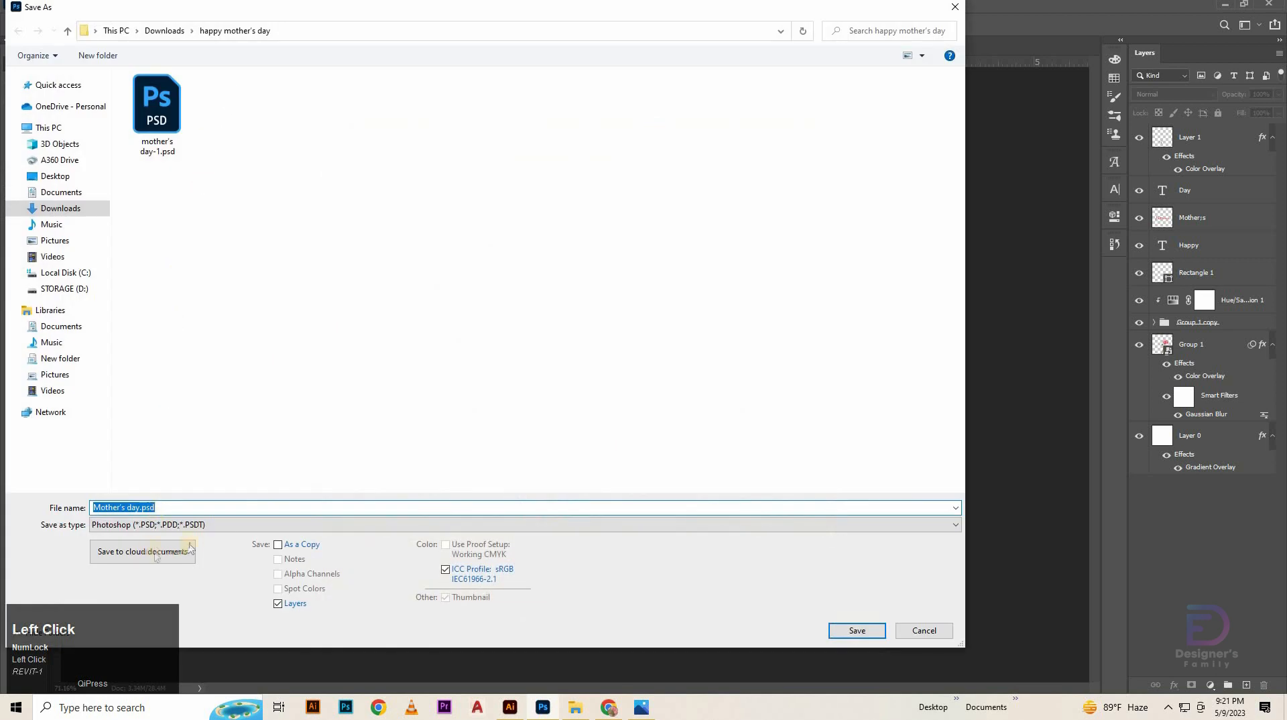
click(240, 524)
click(236, 373)
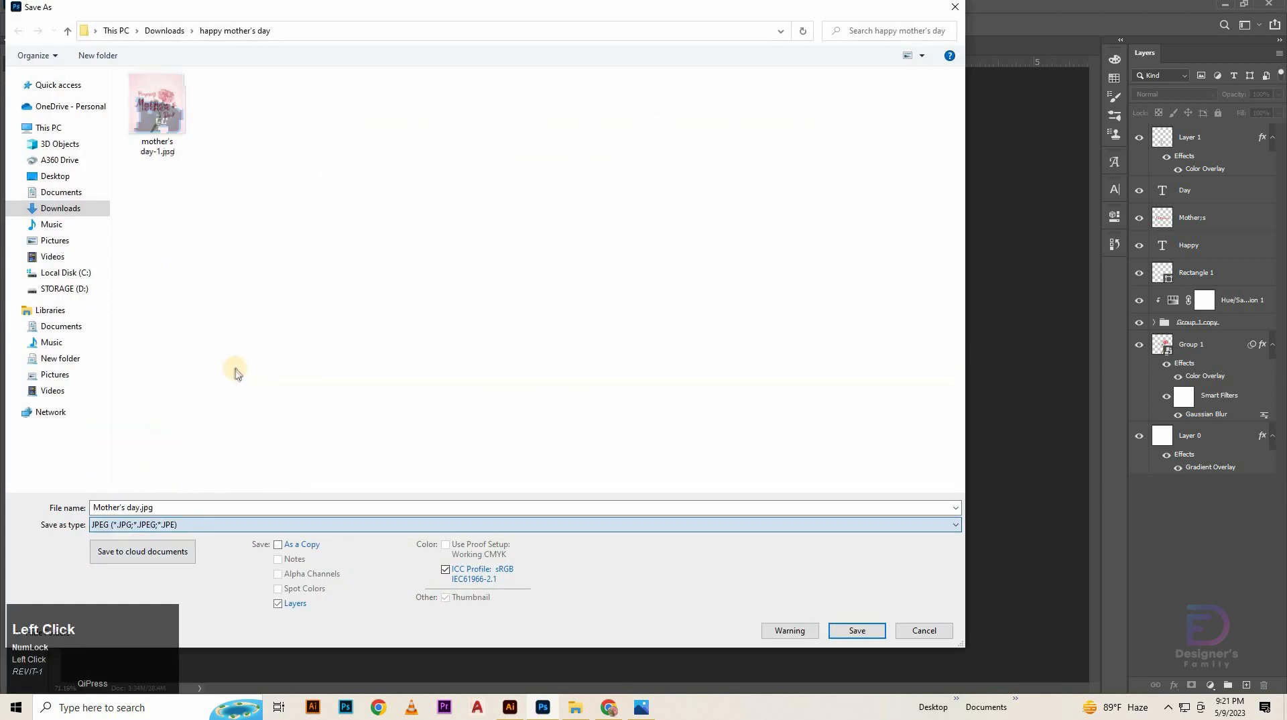
click(844, 630)
click(717, 166)
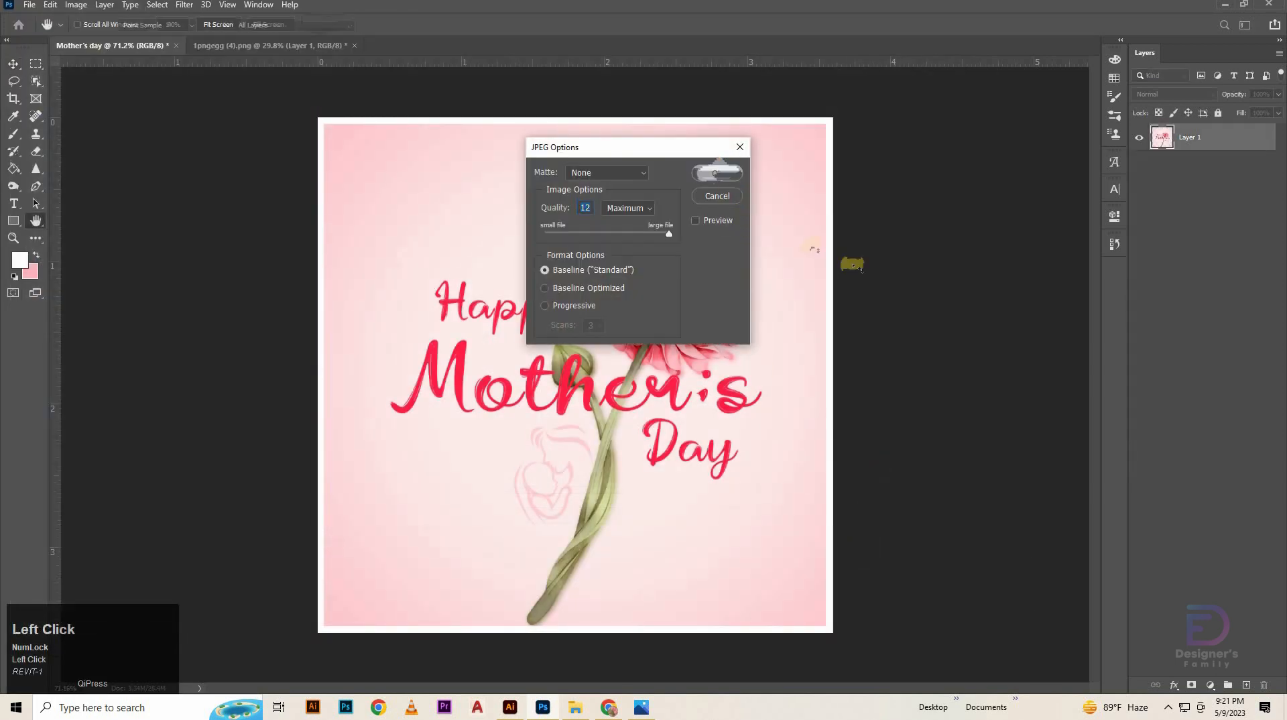